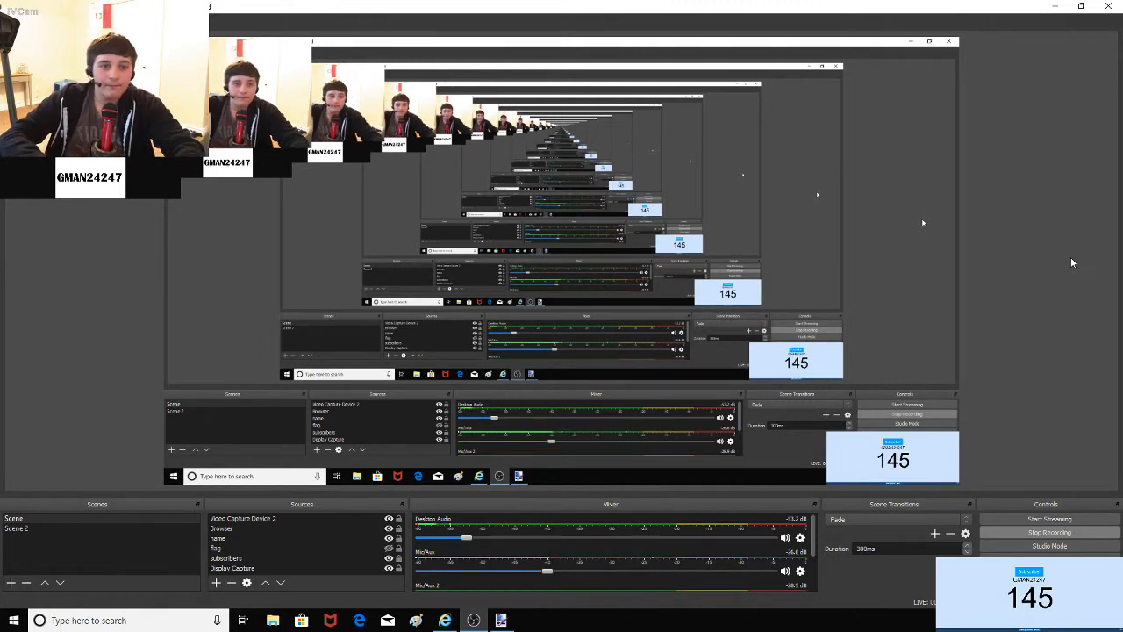
Step: Minimize OBS Studio and the browser window to reveal the desktop
click(1055, 5)
click(1055, 9)
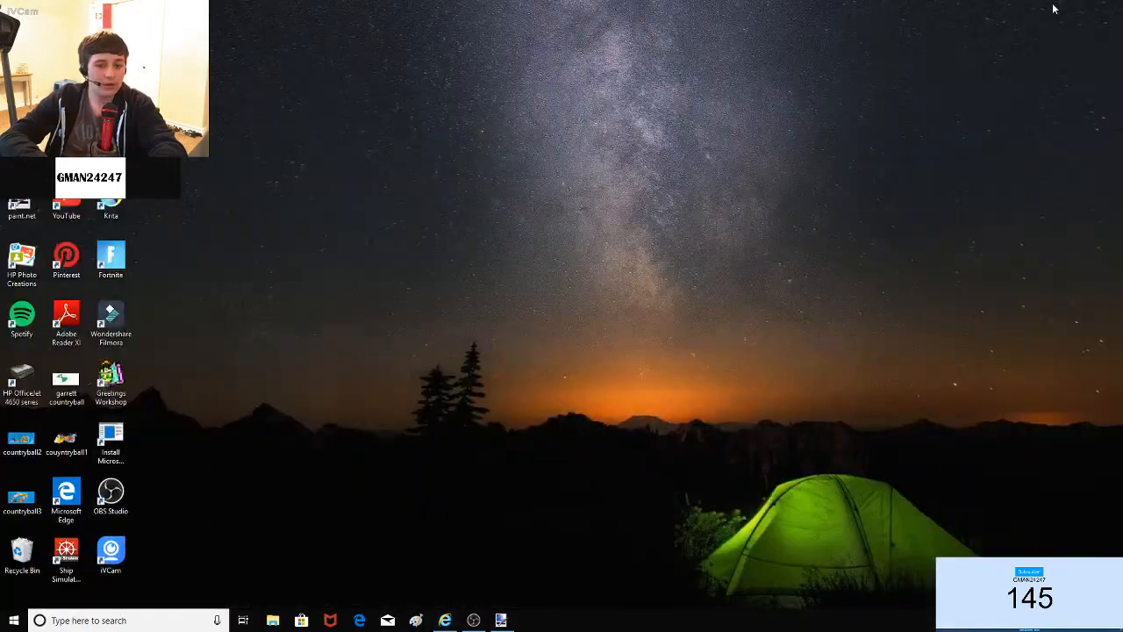
Step: Restore Paint.NET from the taskbar, showing its blank 800 × 600 canvas
click(501, 621)
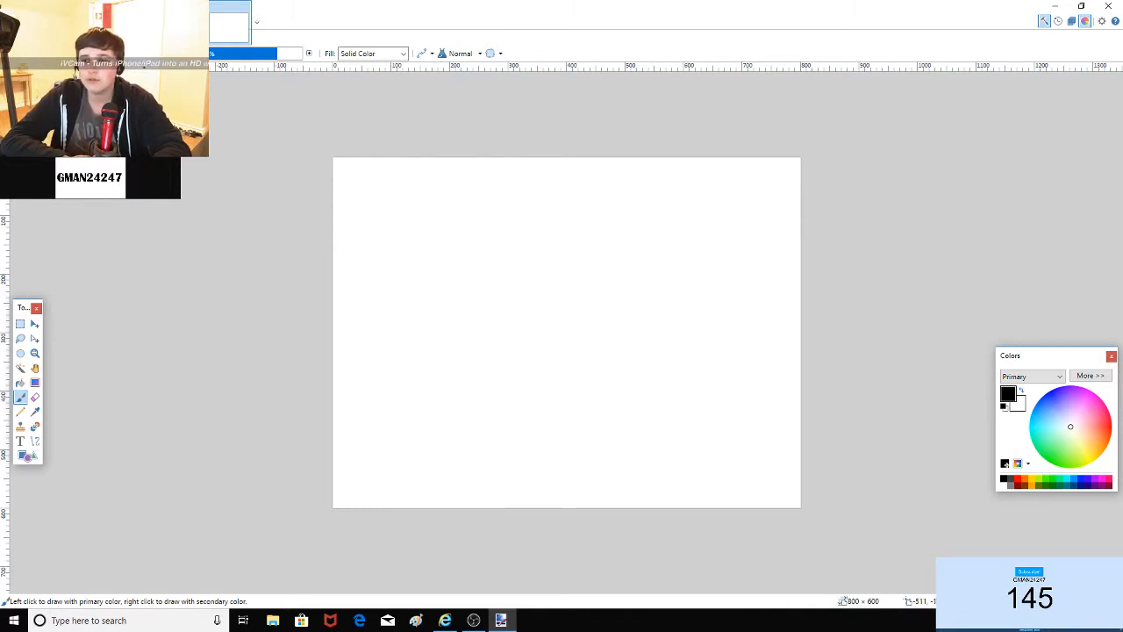
Step: Dismiss the Open dialog and create a new 2000 × 1000 pixel image
key(ctrl+o)
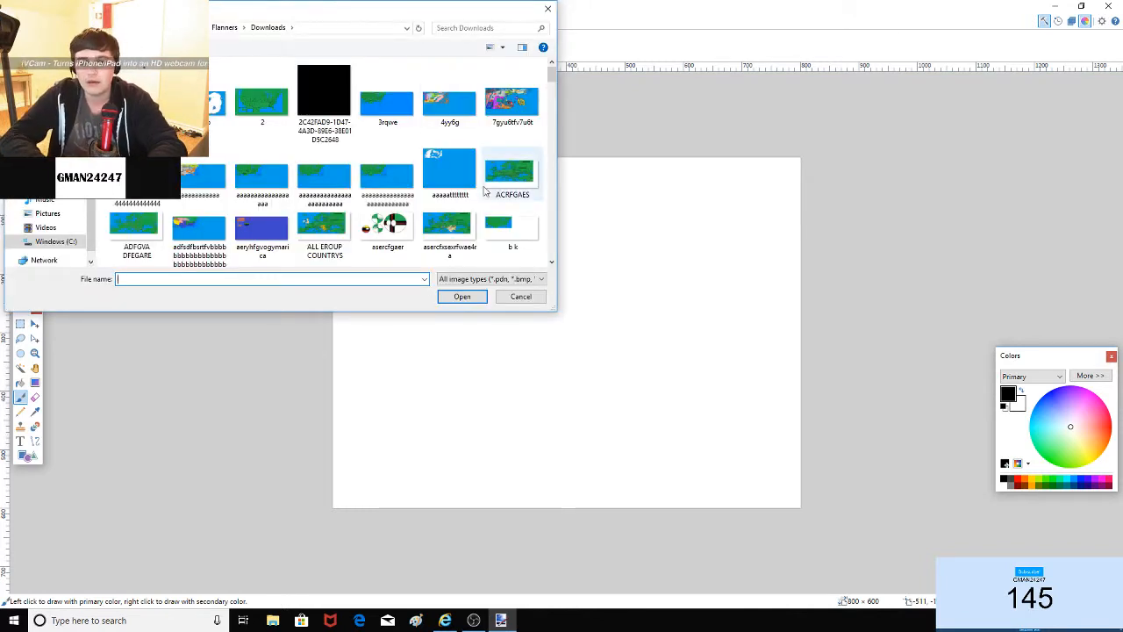
click(514, 296)
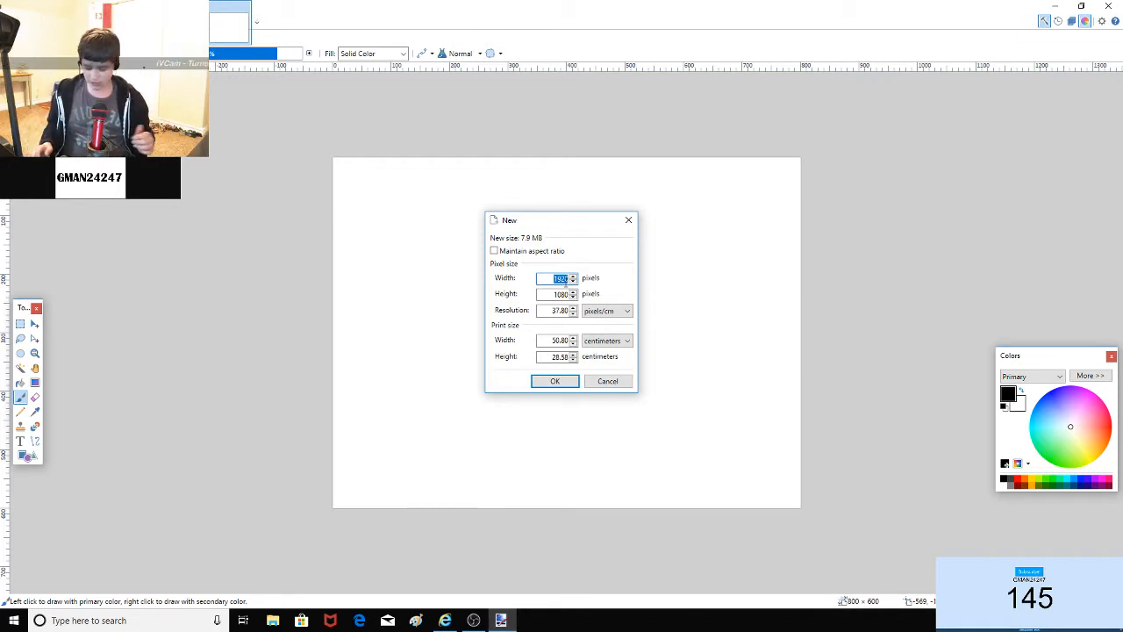
text(2000)
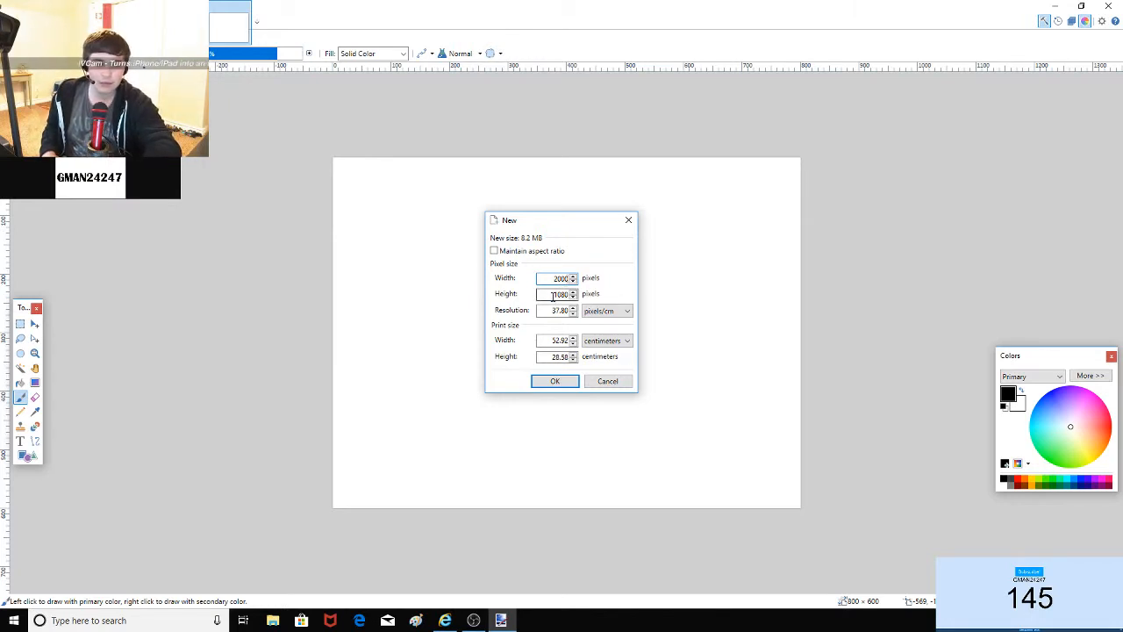
double_click(553, 295)
key(BackSpace)
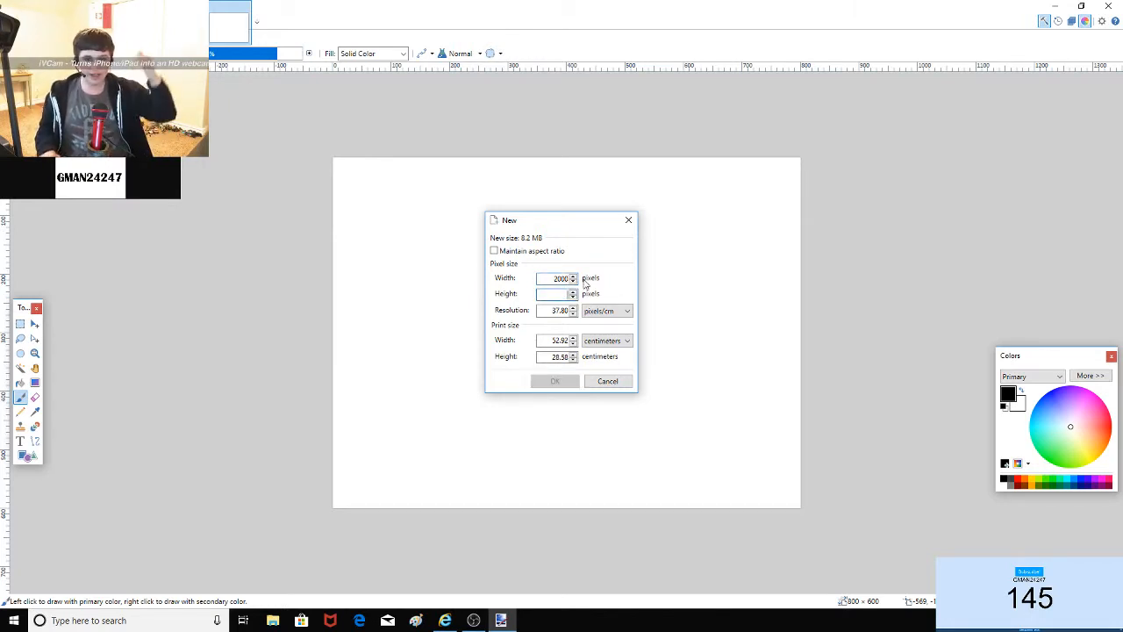
text(10)
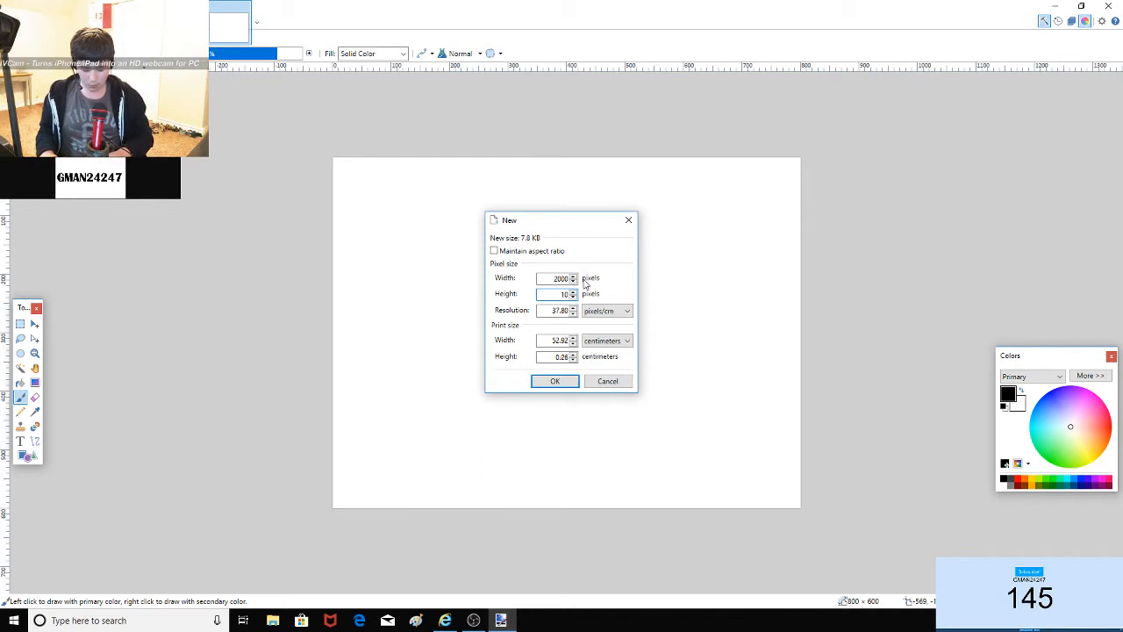
text(00)
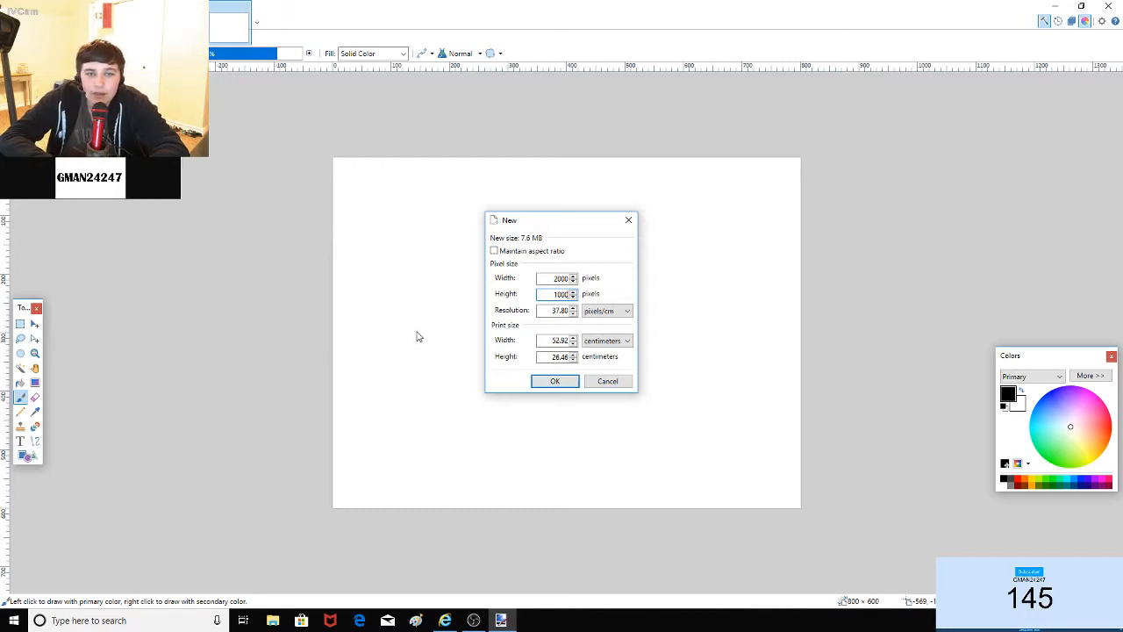
click(539, 382)
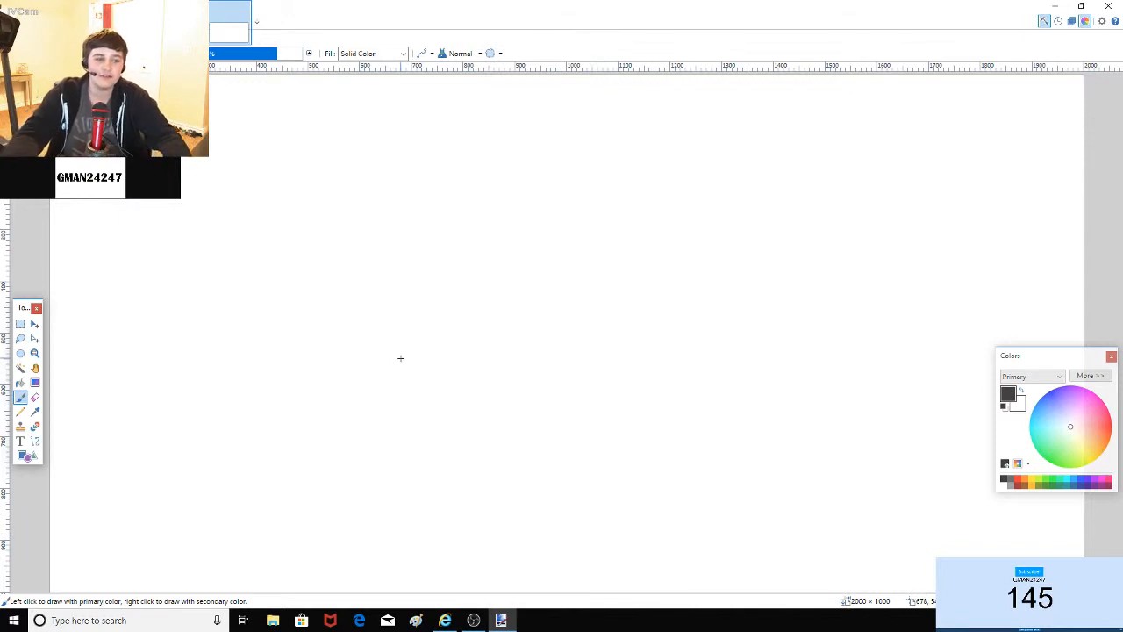
Step: Move the Tools panel up and the Colors panel lower right, then choose a brush width
drag(19, 308, 19, 234)
drag(1055, 365, 1058, 455)
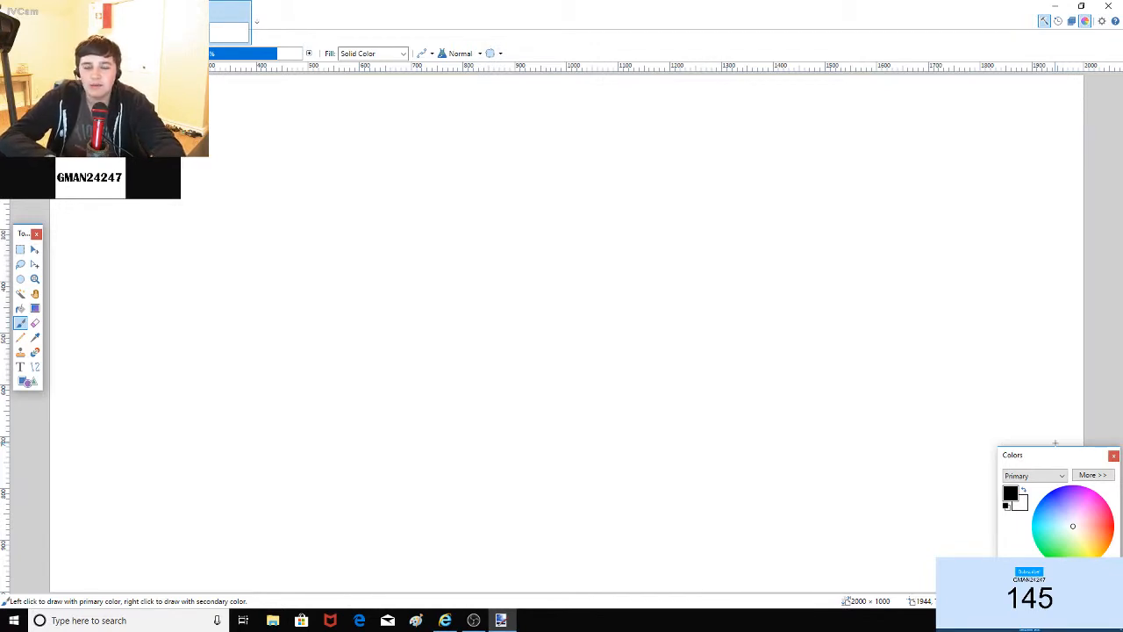
mouse_move(1066, 459)
mouse_down()
mouse_move(1006, 464)
mouse_move(1080, 322)
mouse_move(1121, 451)
mouse_move(1069, 458)
mouse_up()
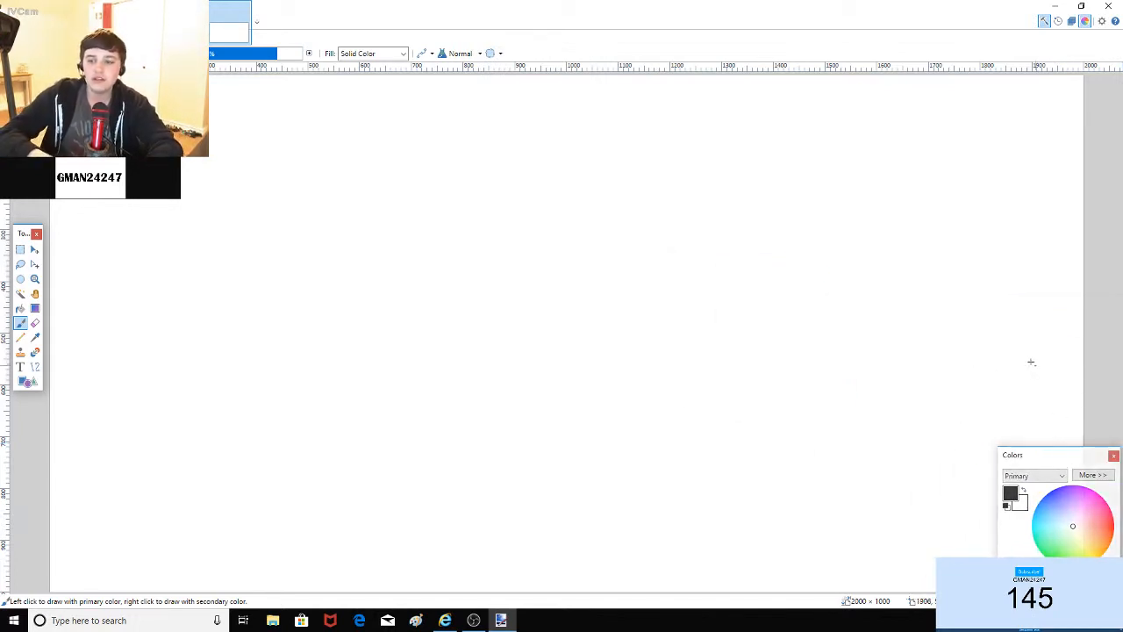
click(141, 54)
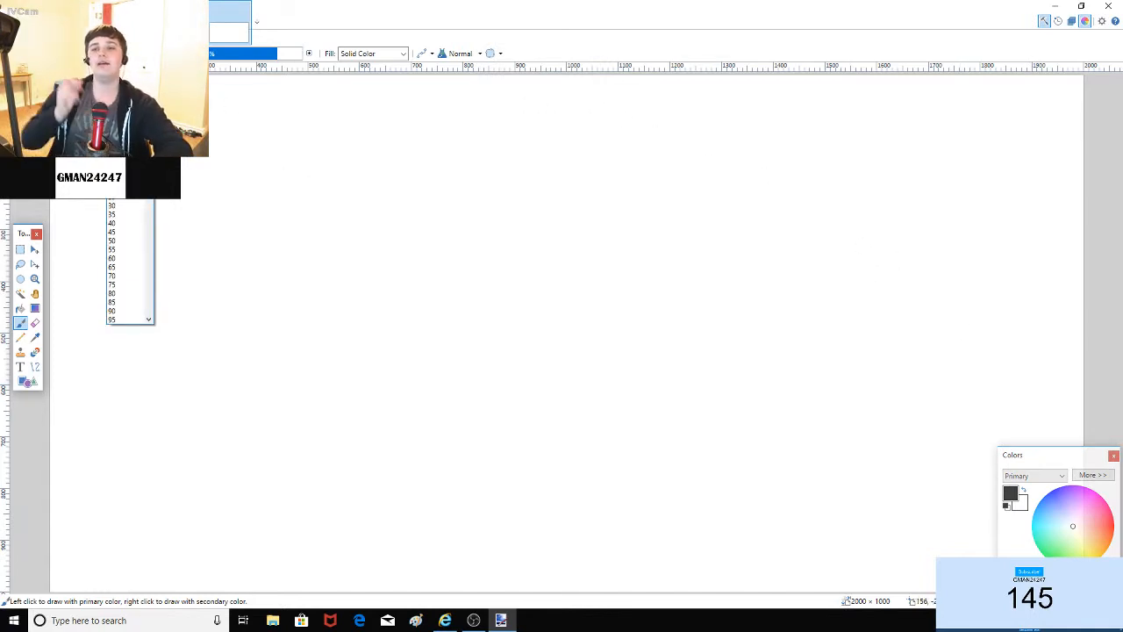
click(126, 91)
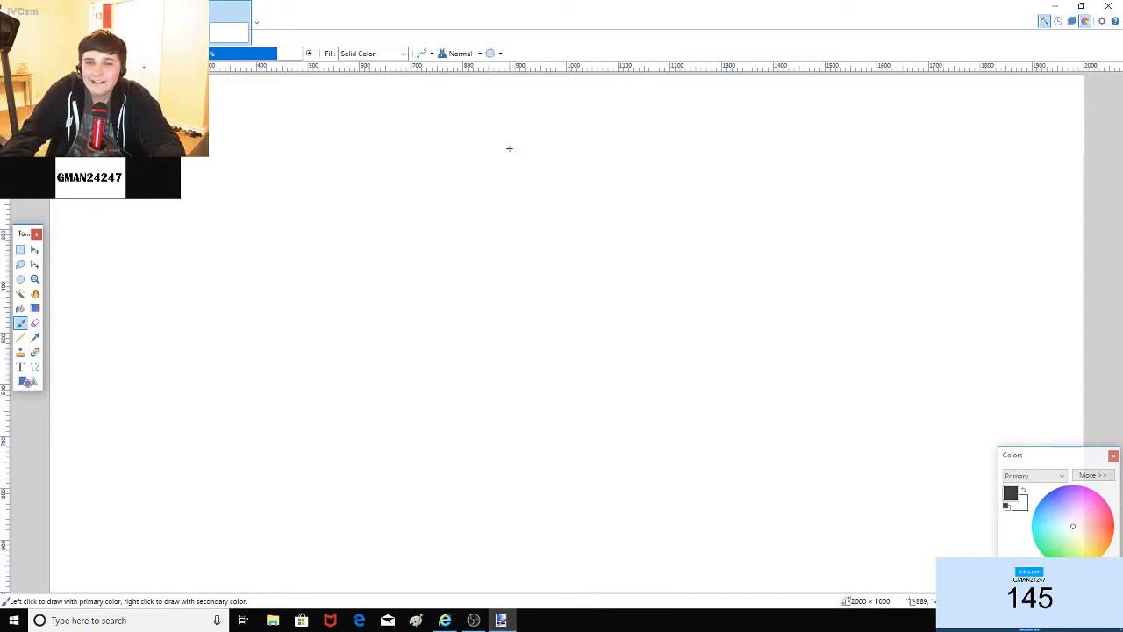
Step: Sketch black coastline strokes across the upper canvas, undoing the stray test marks
click(510, 150)
key(ctrl+z)
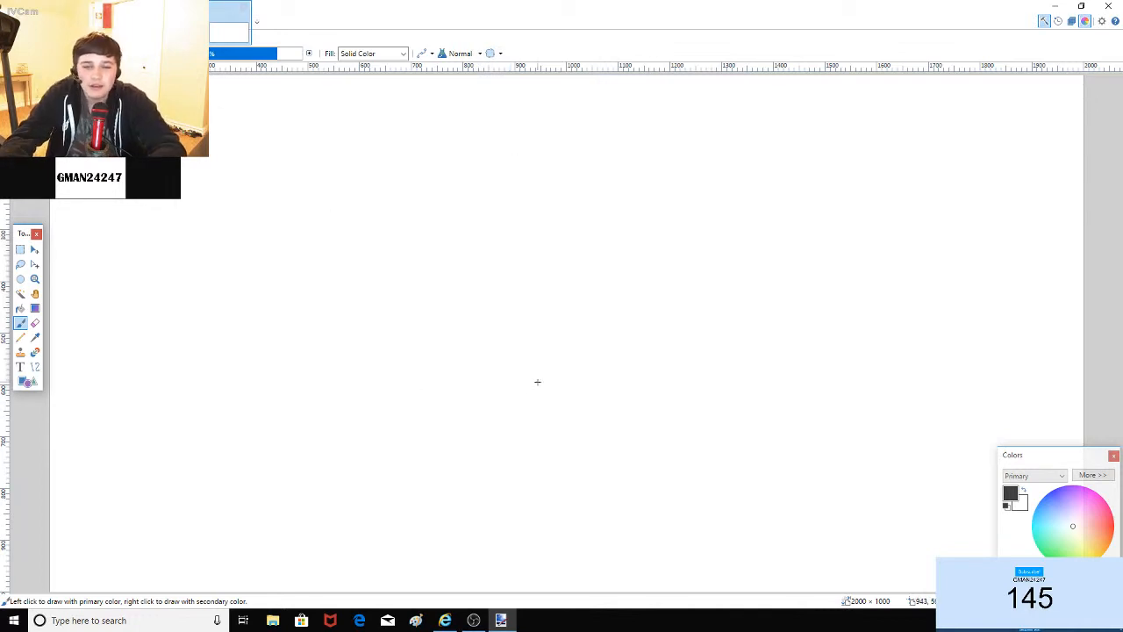
drag(399, 198, 738, 246)
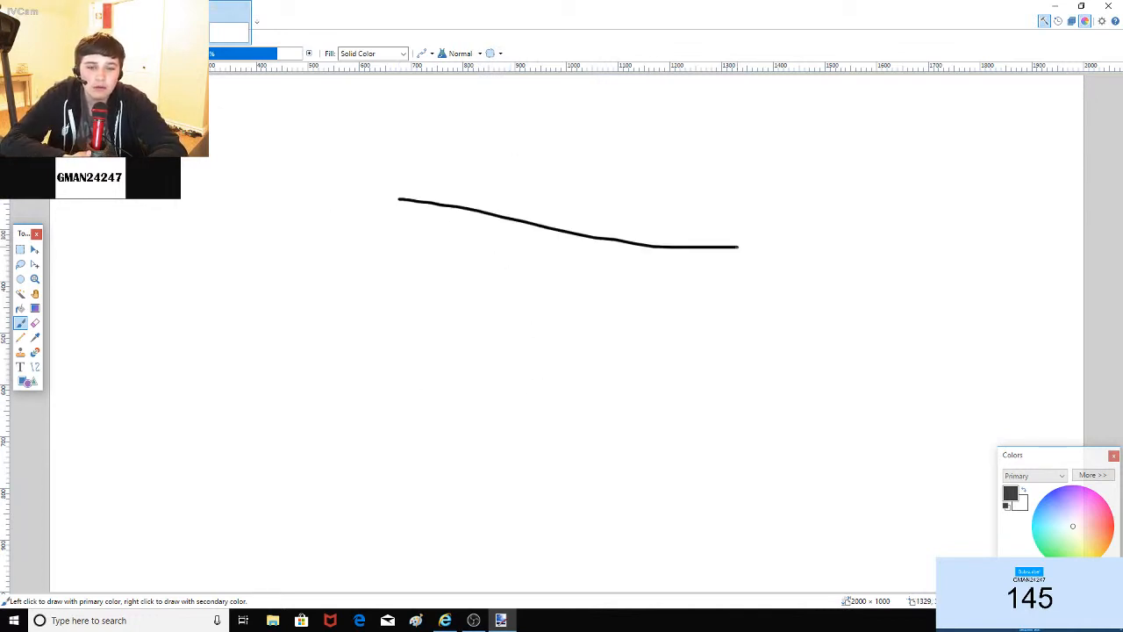
key(ctrl+z)
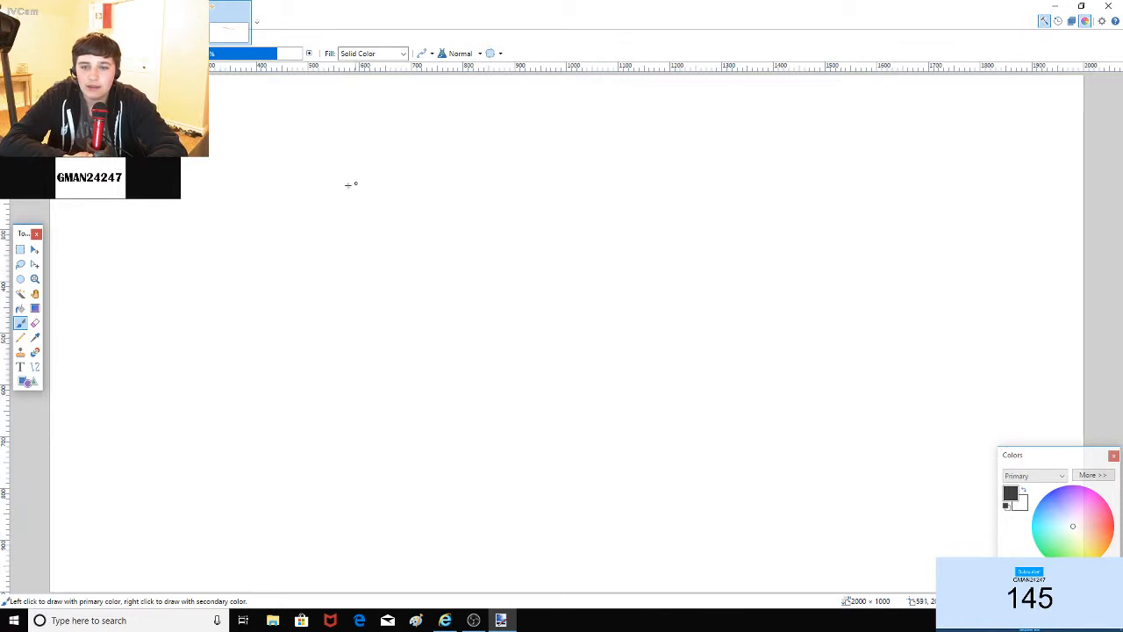
drag(317, 185, 923, 265)
mouse_move(316, 185)
mouse_down()
mouse_move(291, 226)
mouse_move(356, 271)
mouse_move(363, 331)
mouse_move(417, 359)
mouse_move(496, 363)
mouse_move(631, 436)
mouse_move(748, 392)
mouse_move(932, 377)
mouse_move(954, 343)
mouse_move(959, 290)
mouse_move(922, 265)
mouse_up()
mouse_move(402, 239)
mouse_down()
mouse_move(306, 208)
mouse_move(312, 168)
mouse_move(408, 164)
mouse_up()
key(ctrl+z)
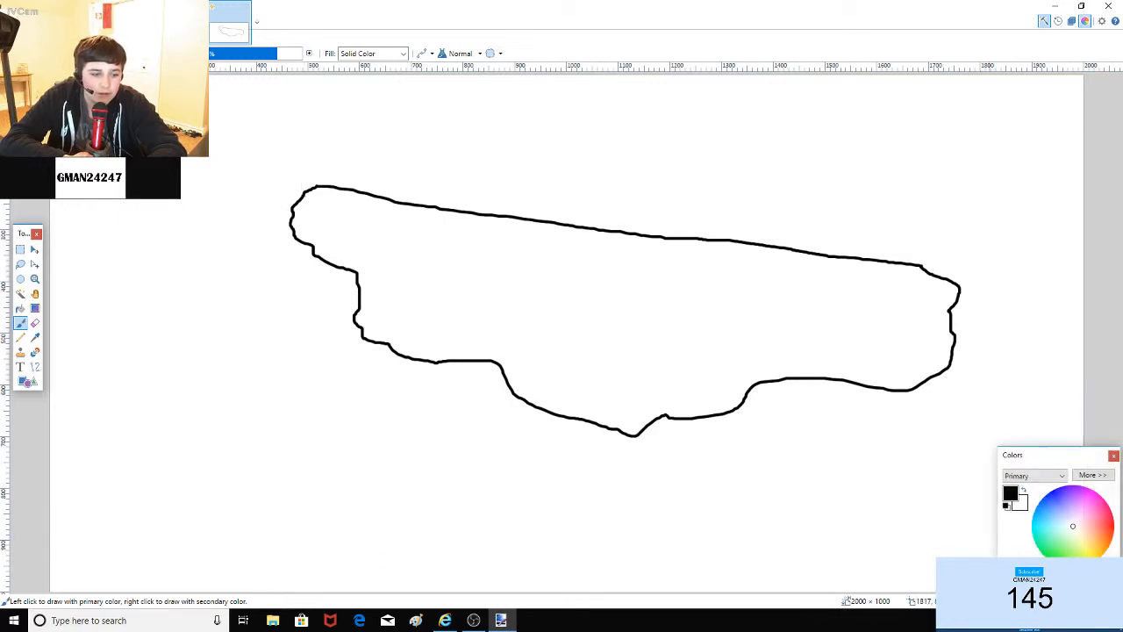
Step: Switch to red and draw a loop, then undo it and redo the coastline strokes
click(1113, 525)
mouse_move(820, 284)
mouse_down()
mouse_move(896, 274)
mouse_move(910, 214)
mouse_move(380, 136)
mouse_move(285, 158)
mouse_move(291, 186)
mouse_move(402, 218)
mouse_move(577, 257)
mouse_move(827, 283)
mouse_up()
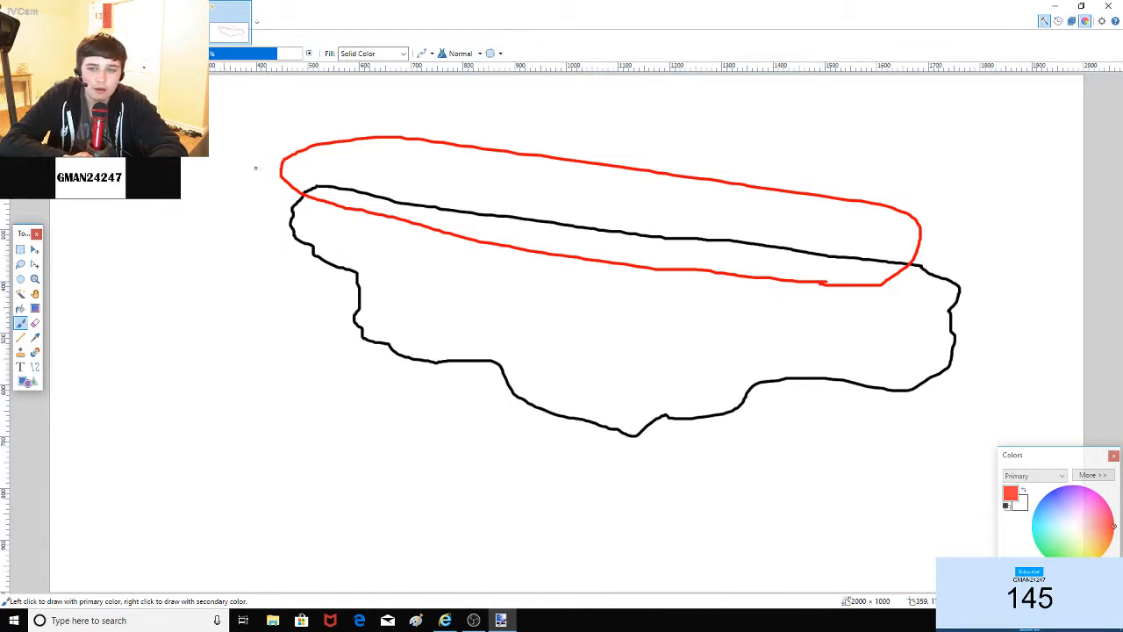
key(ctrl+z)
key(ctrl+z)
key(ctrl+z)
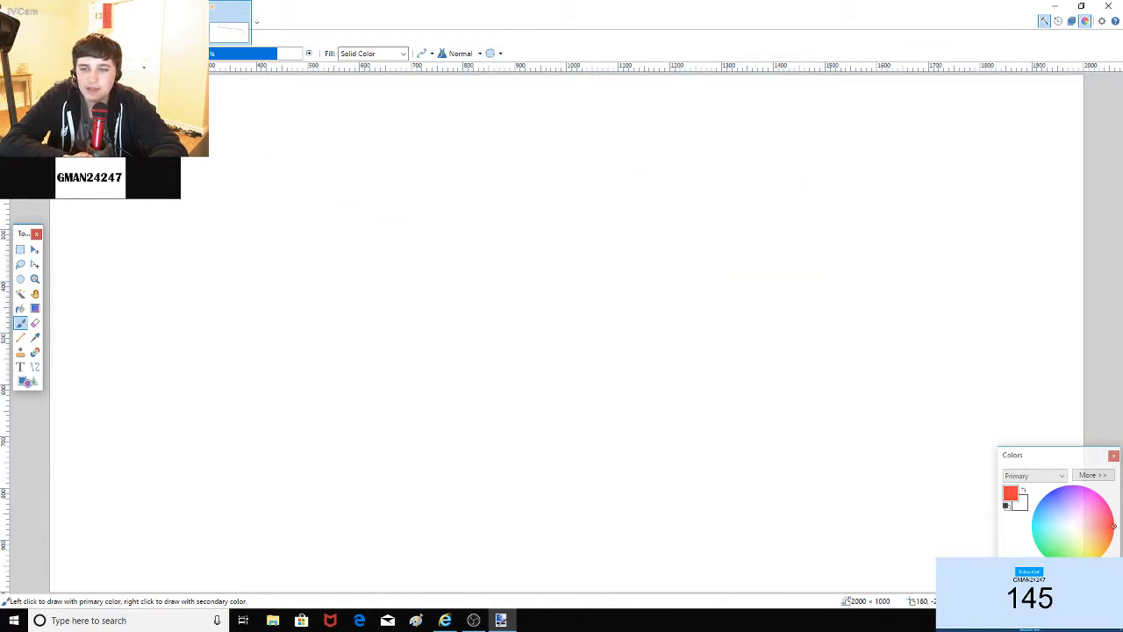
key(ctrl+y)
key(ctrl+y)
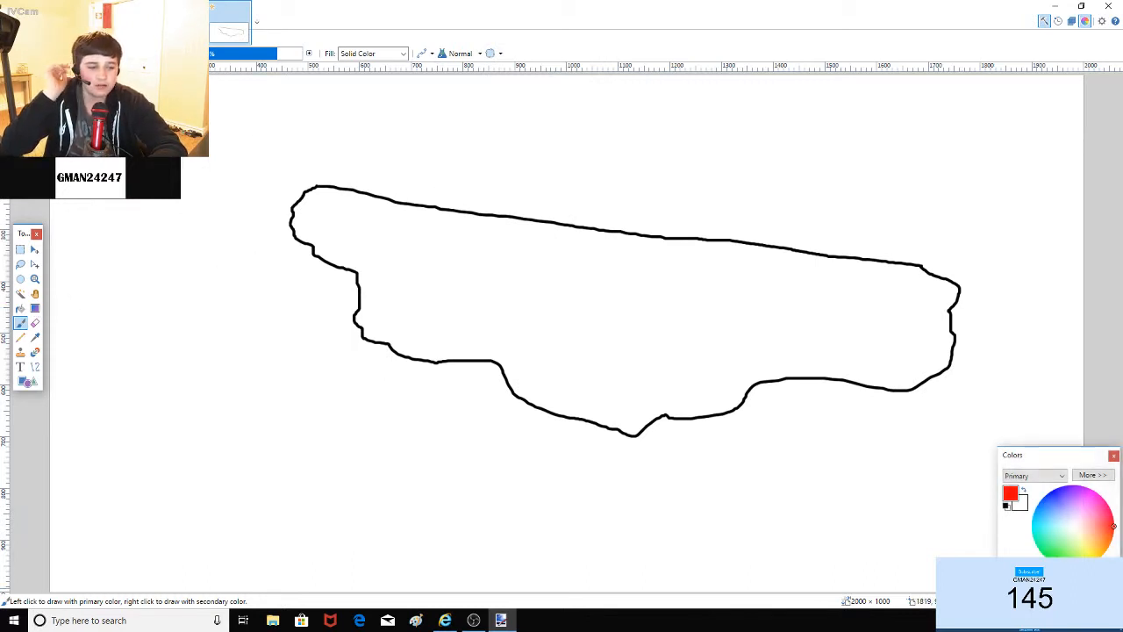
Step: Switch back to black, sketch short interior lines and a large loop, then undo them
click(1008, 586)
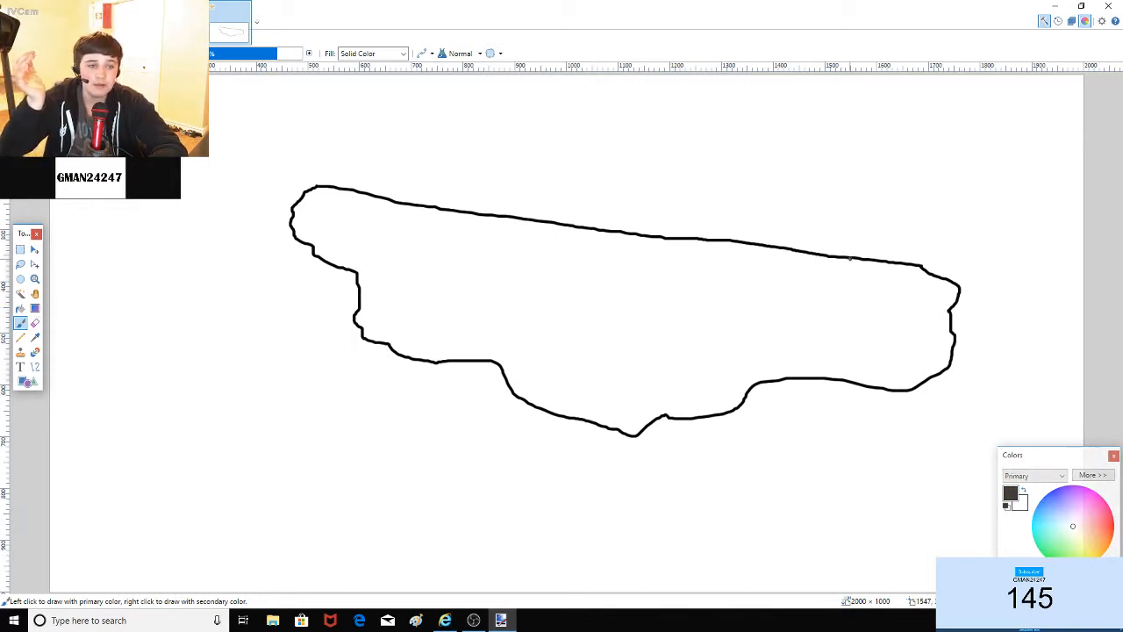
drag(850, 258, 816, 312)
drag(715, 241, 756, 282)
drag(600, 230, 557, 282)
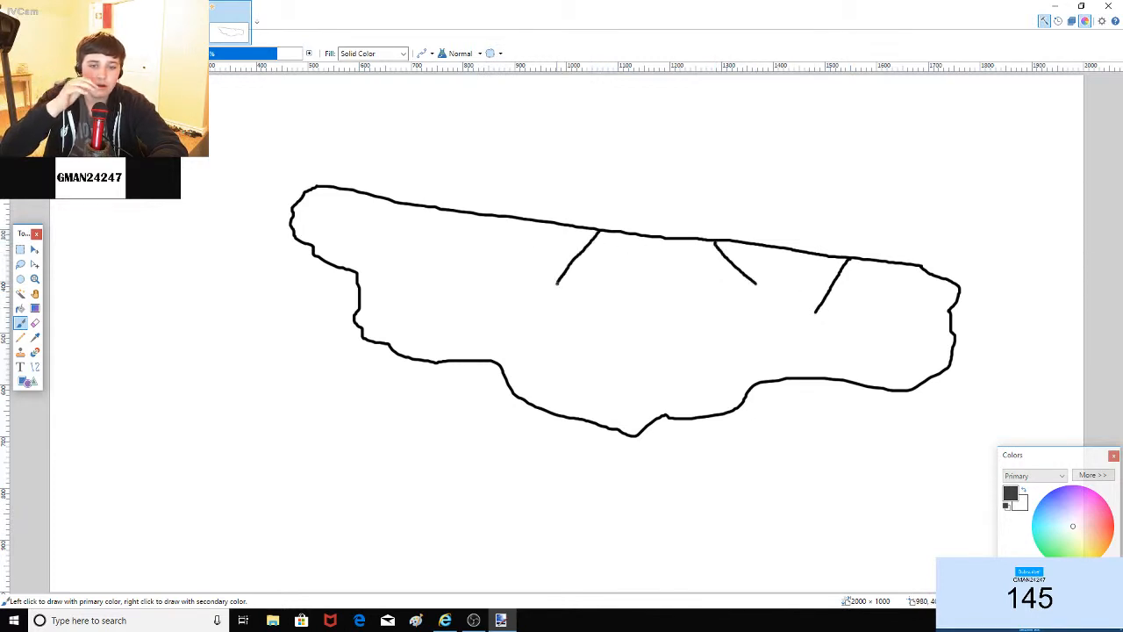
drag(441, 209, 342, 243)
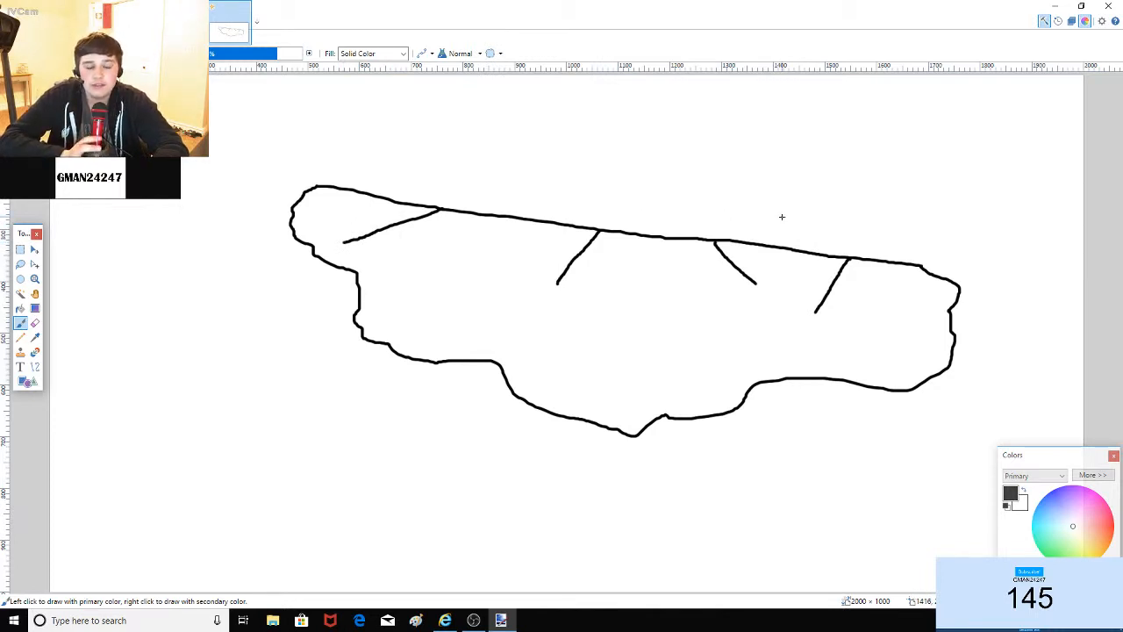
key(ctrl+z)
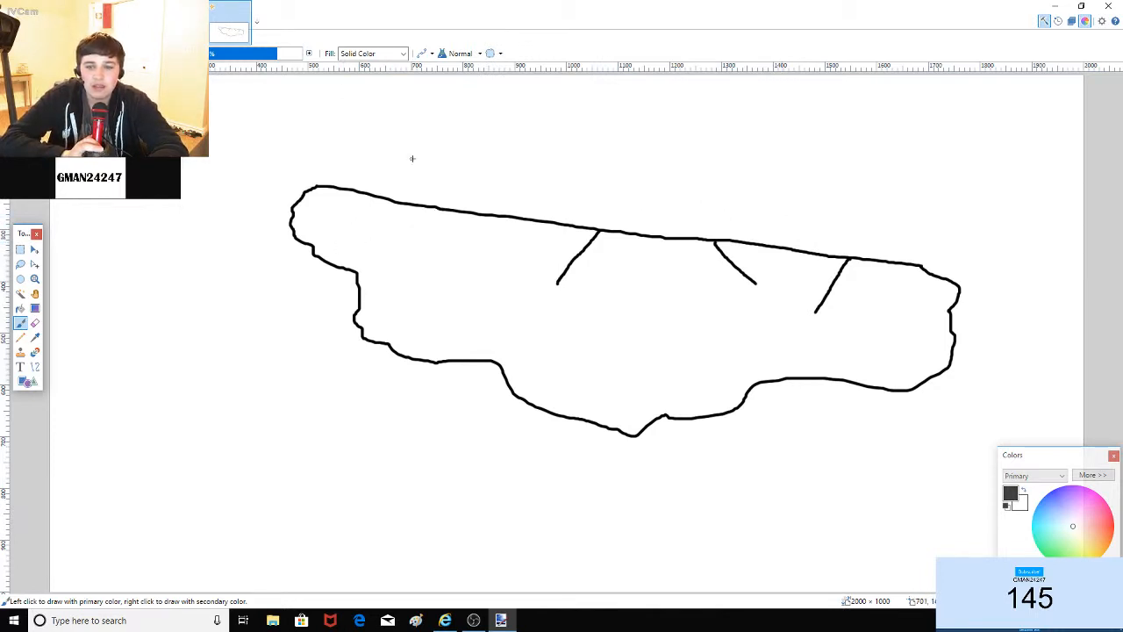
key(ctrl+z)
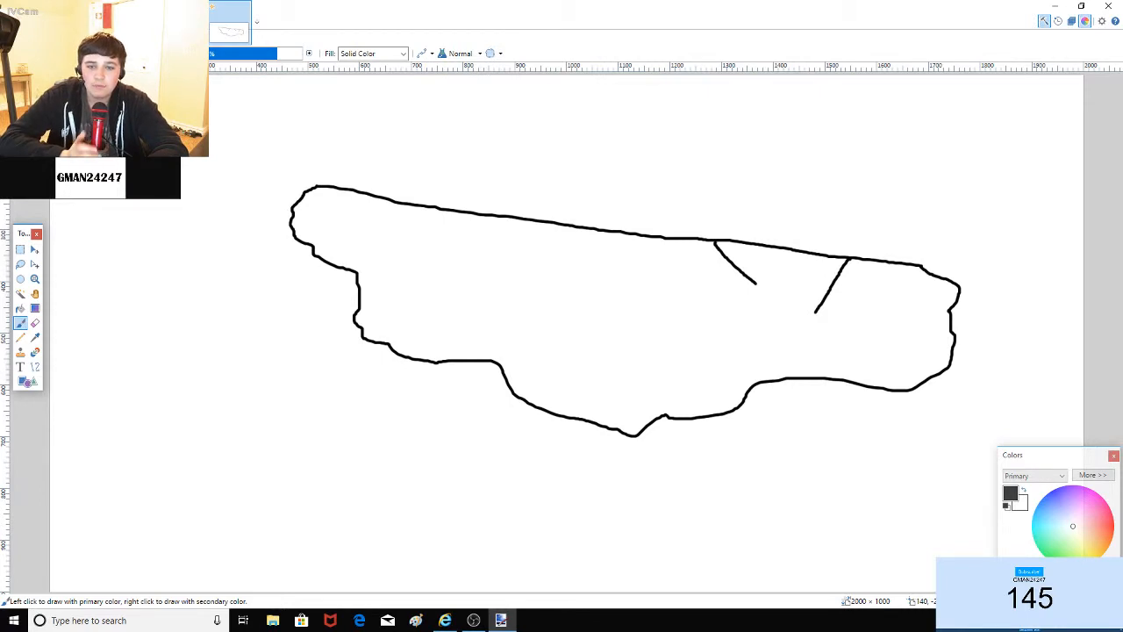
key(ctrl+z)
key(ctrl+z)
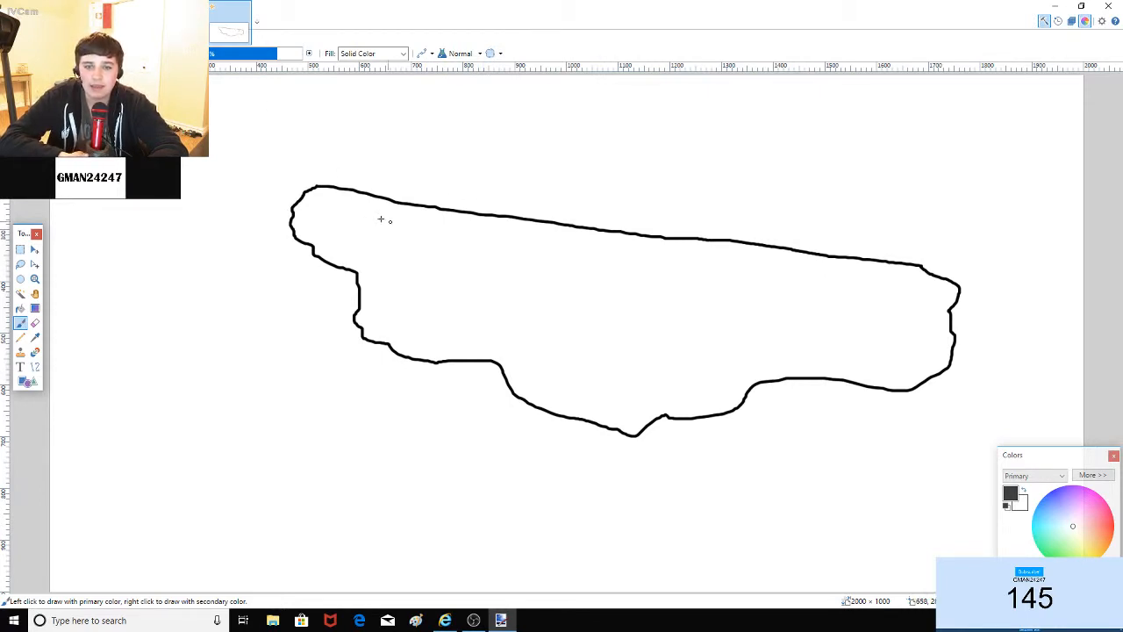
mouse_move(372, 215)
mouse_down()
mouse_move(409, 150)
mouse_move(802, 337)
mouse_move(415, 263)
mouse_move(343, 226)
mouse_up()
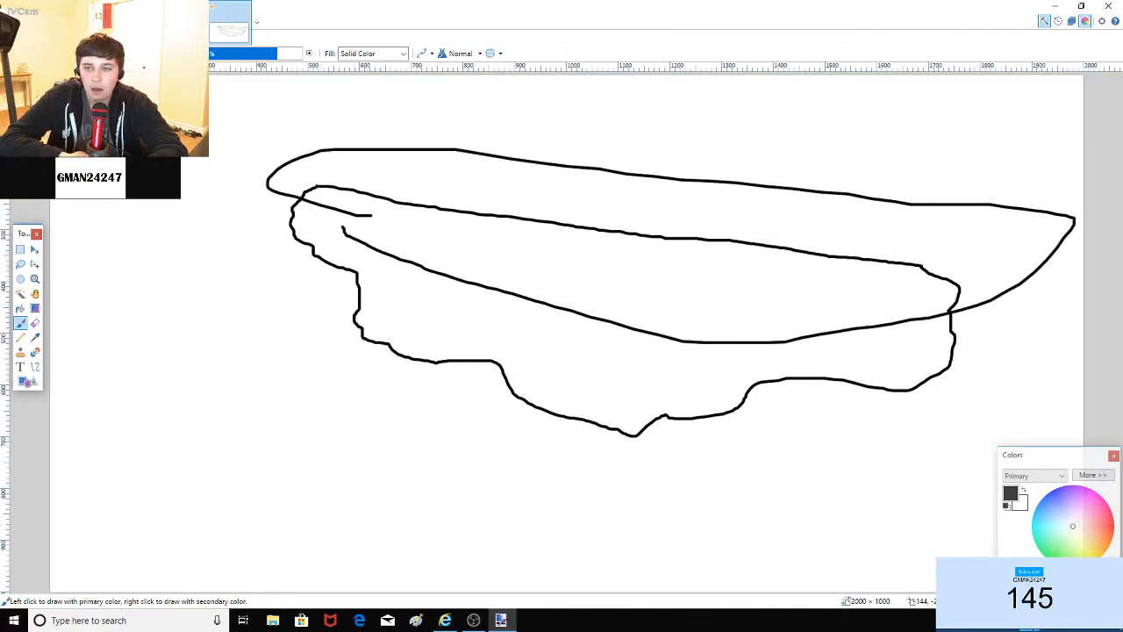
key(ctrl+z)
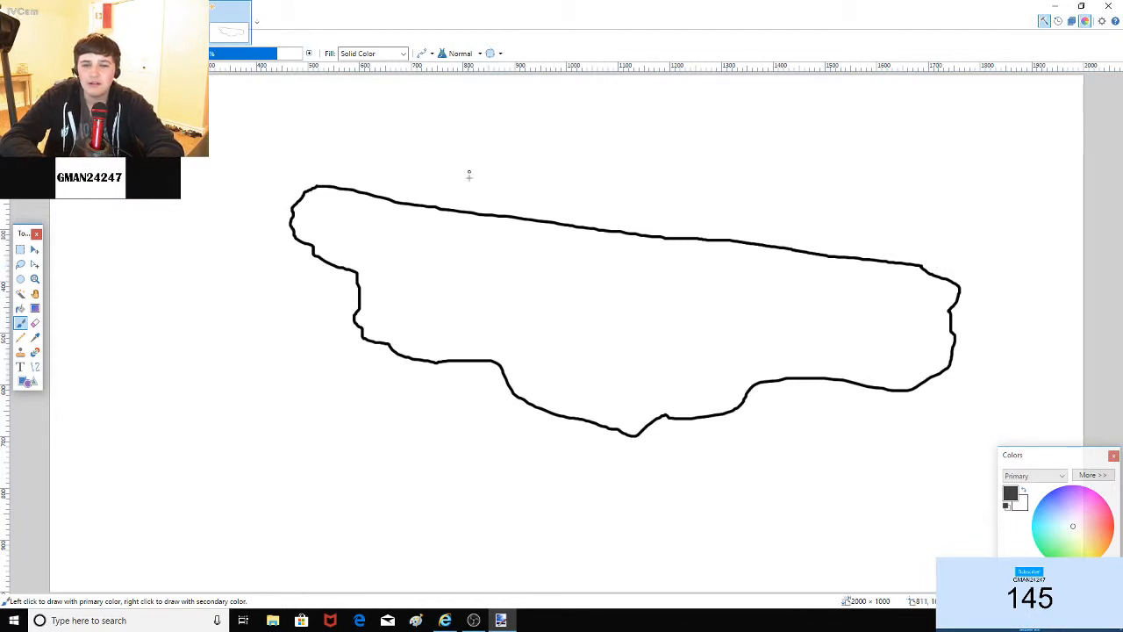
Step: Draw two small islands above the landmass, then undo everything back to a blank canvas
mouse_move(456, 210)
mouse_down()
mouse_move(404, 178)
mouse_move(481, 191)
mouse_move(440, 208)
mouse_up()
mouse_move(523, 209)
mouse_down()
mouse_move(558, 190)
mouse_move(636, 189)
mouse_move(606, 212)
mouse_move(526, 210)
mouse_up()
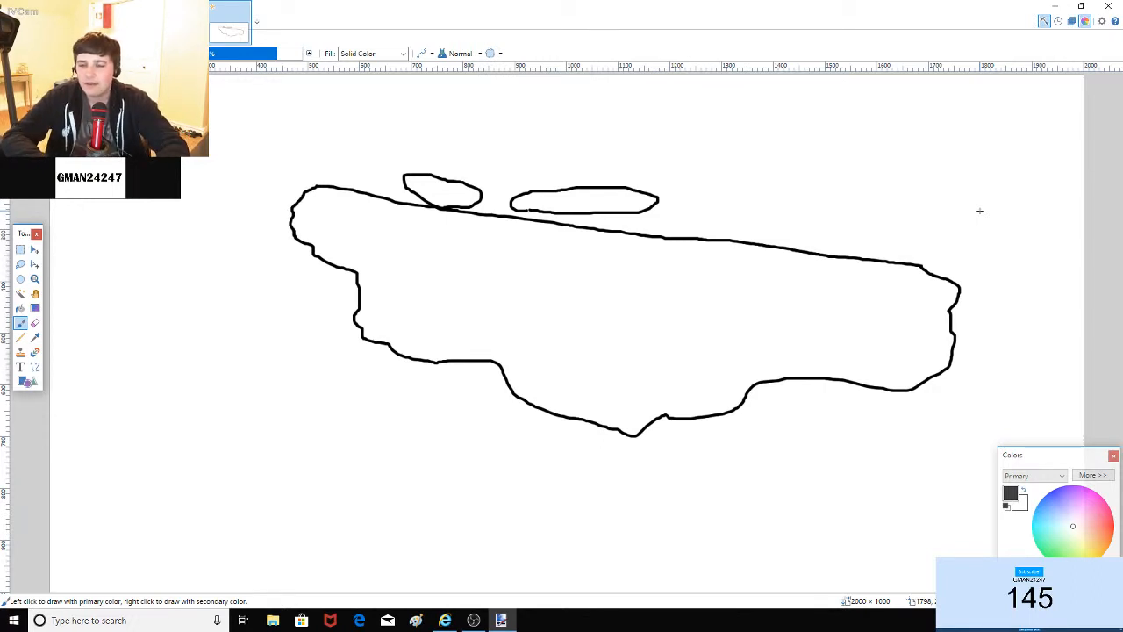
key(ctrl+z)
key(ctrl+z)
key(ctrl+z)
key(ctrl+z)
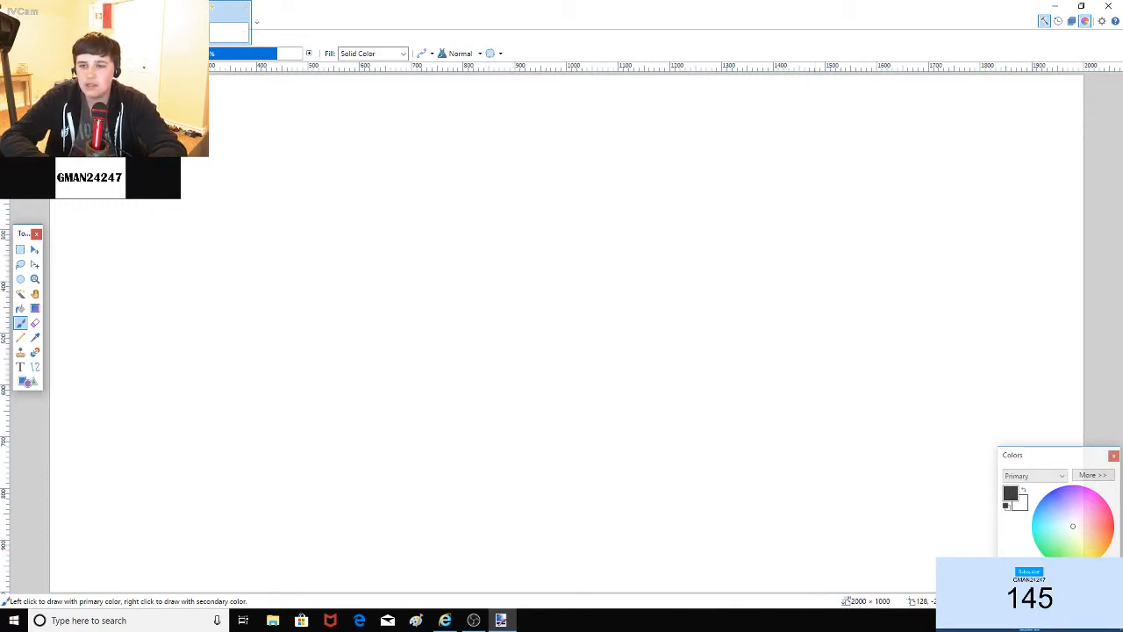
Step: With a smaller brush, draw the hook-shaped landmass outline and a small island in its bay
click(150, 54)
scroll(127, 88, up, 2)
click(123, 72)
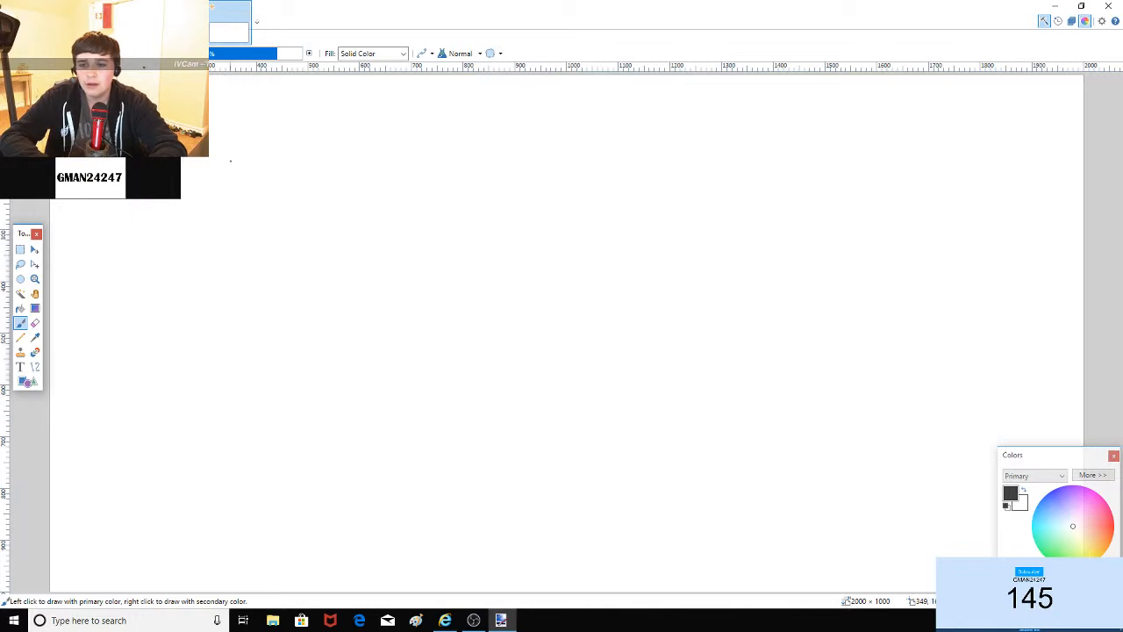
mouse_move(230, 160)
mouse_down()
mouse_move(330, 165)
mouse_move(420, 225)
mouse_move(405, 320)
mouse_move(457, 367)
mouse_move(613, 323)
mouse_move(631, 430)
mouse_move(435, 449)
mouse_move(327, 339)
mouse_move(231, 164)
mouse_up()
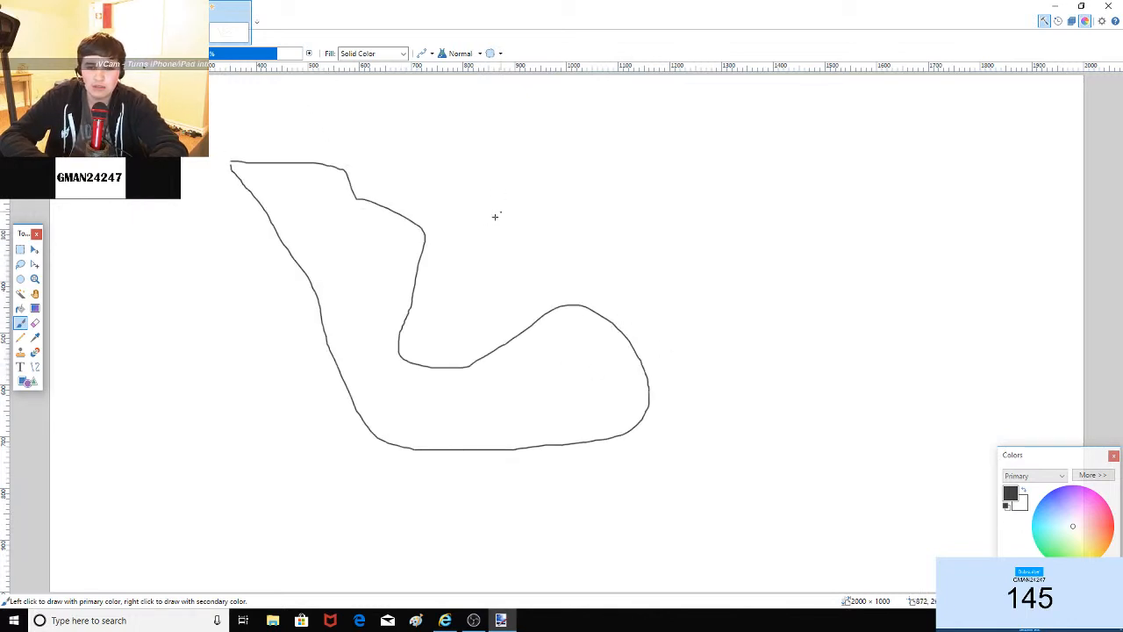
mouse_move(450, 327)
mouse_down()
mouse_move(437, 262)
mouse_move(456, 256)
mouse_move(449, 326)
mouse_up()
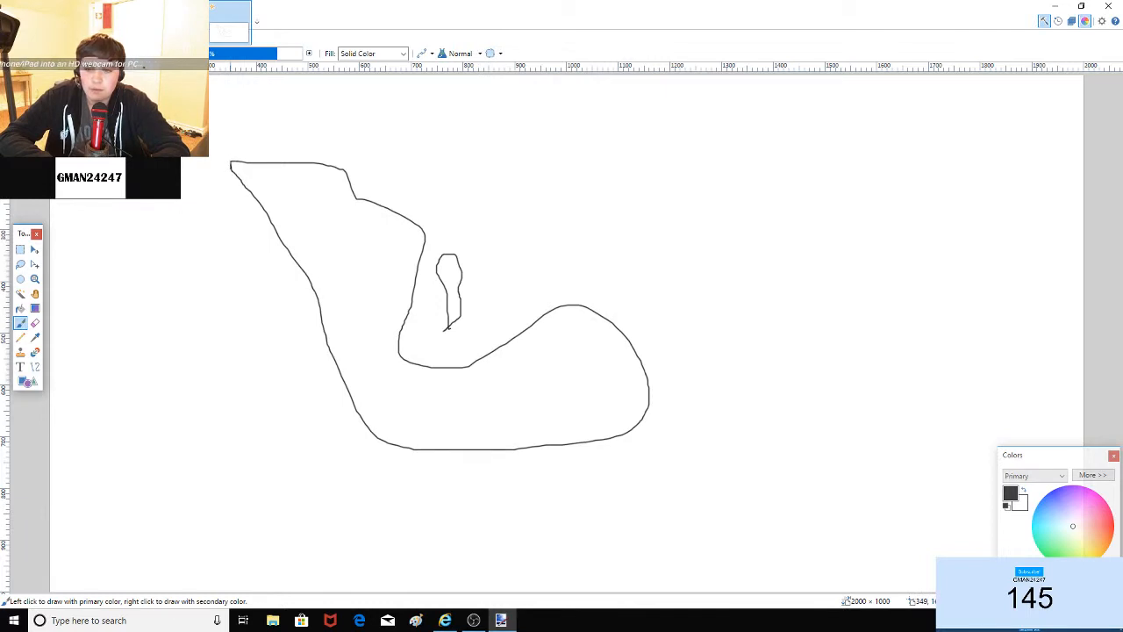
click(20, 308)
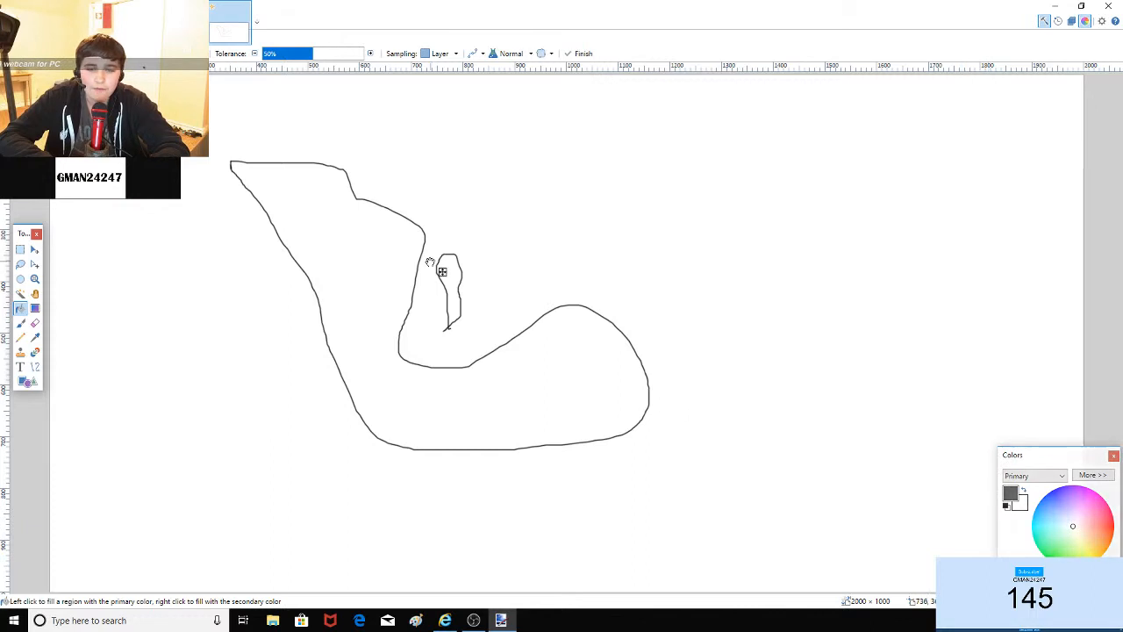
Step: Paint-bucket the landmass dark grey, then yellow, undoing fills that spilled onto the background
click(430, 262)
key(ctrl+z)
click(406, 268)
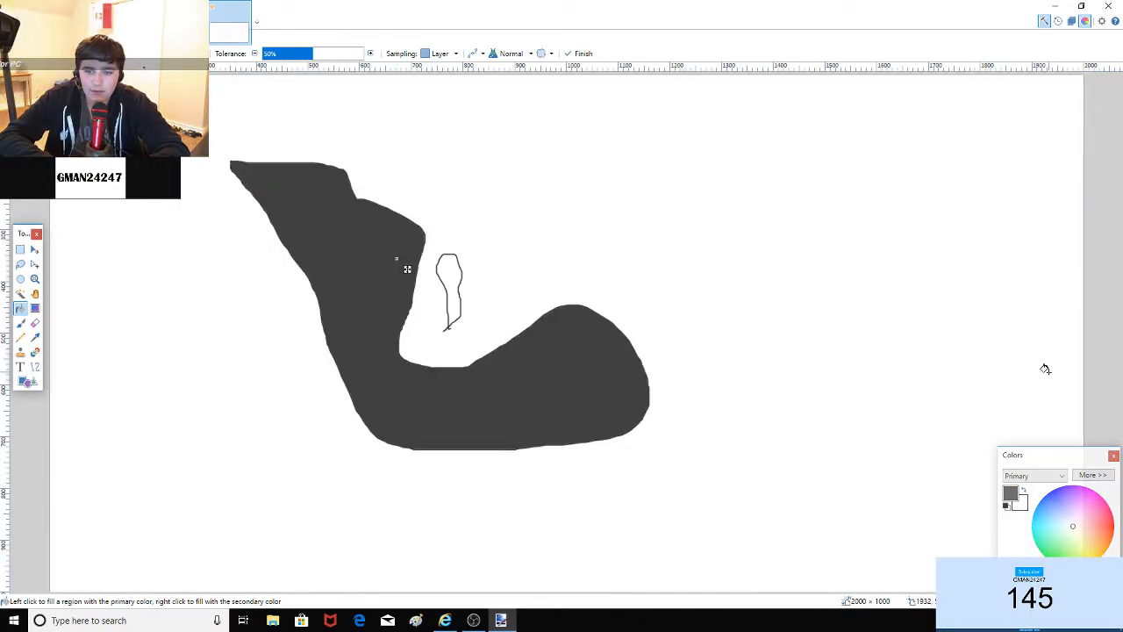
click(20, 323)
click(20, 308)
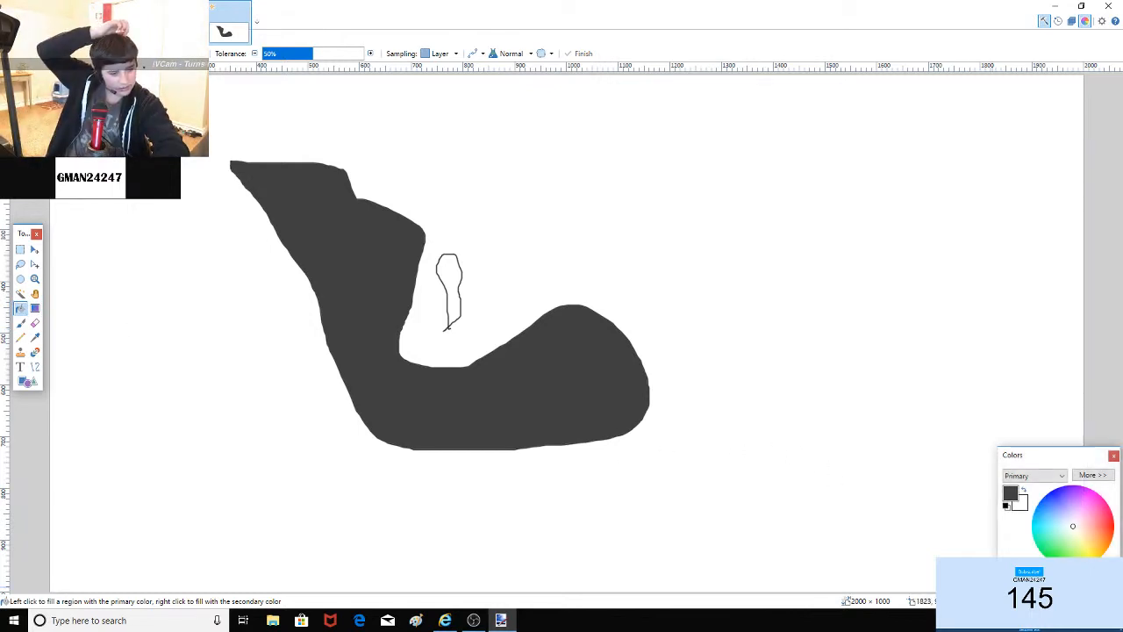
click(1099, 555)
click(540, 405)
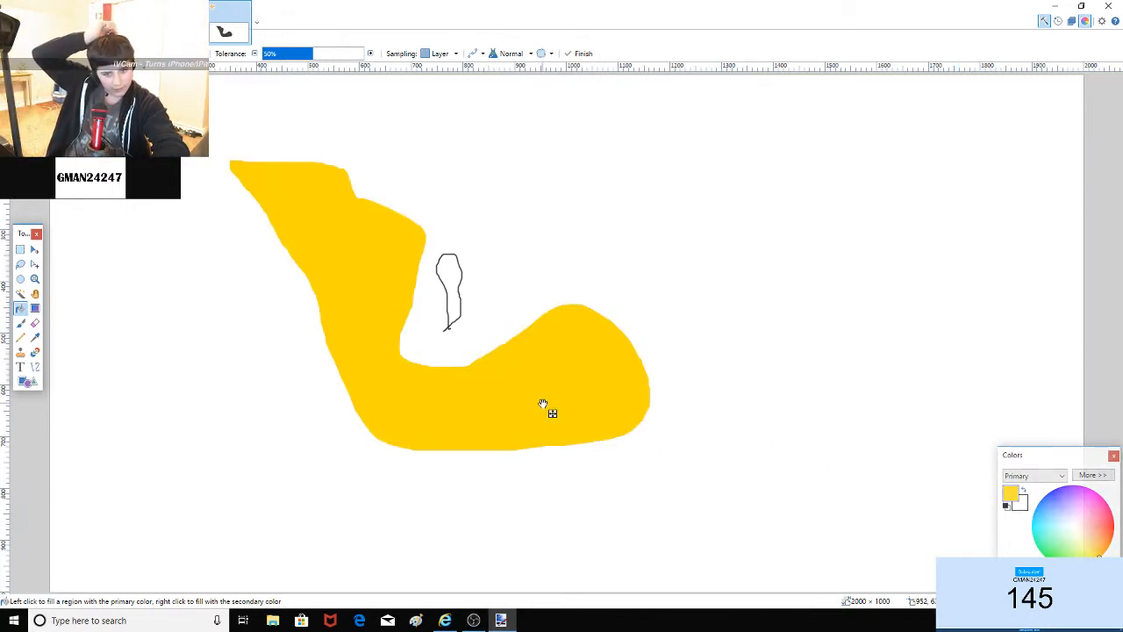
click(533, 456)
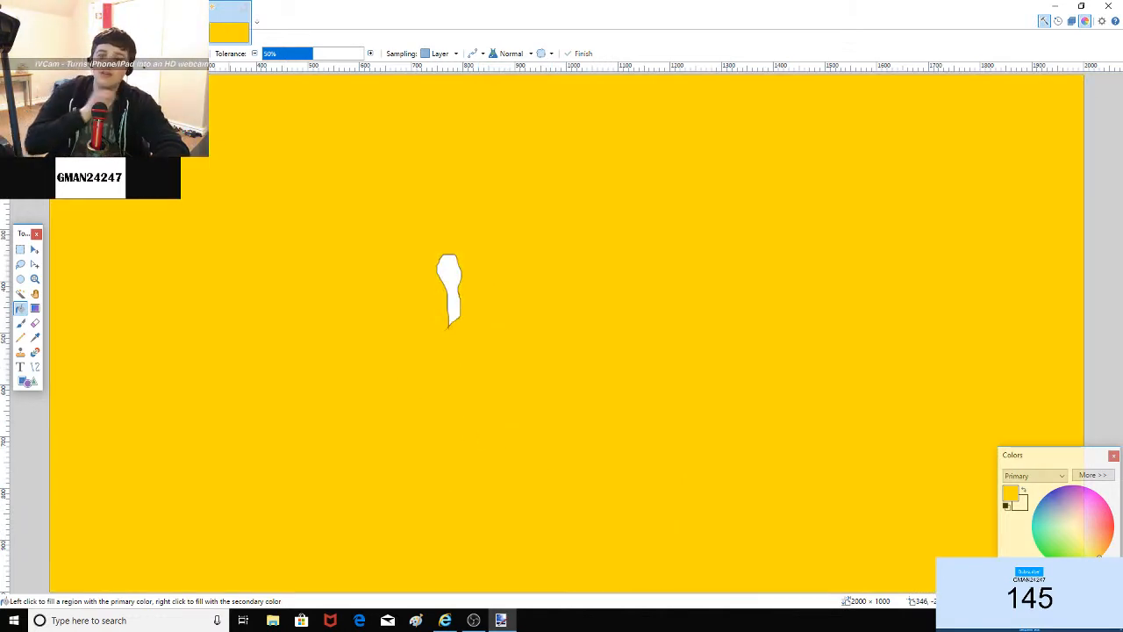
key(ctrl+z)
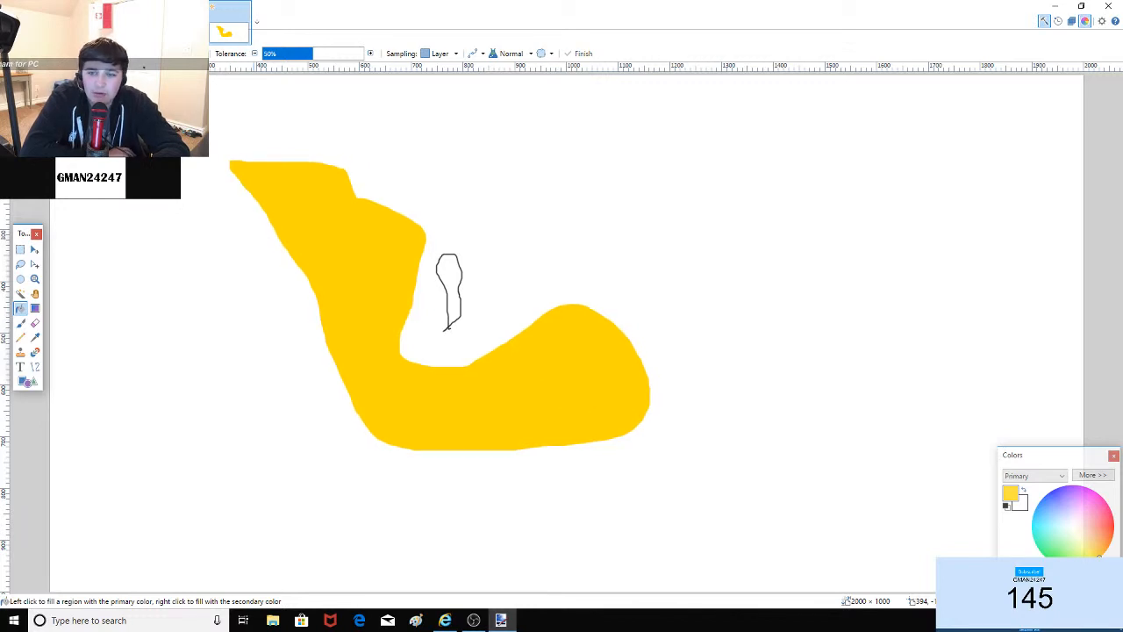
key(ctrl+z)
key(ctrl+z)
Step: Undo the island outline, switch to black, and draw two border lines across the upper arm
key(ctrl+z)
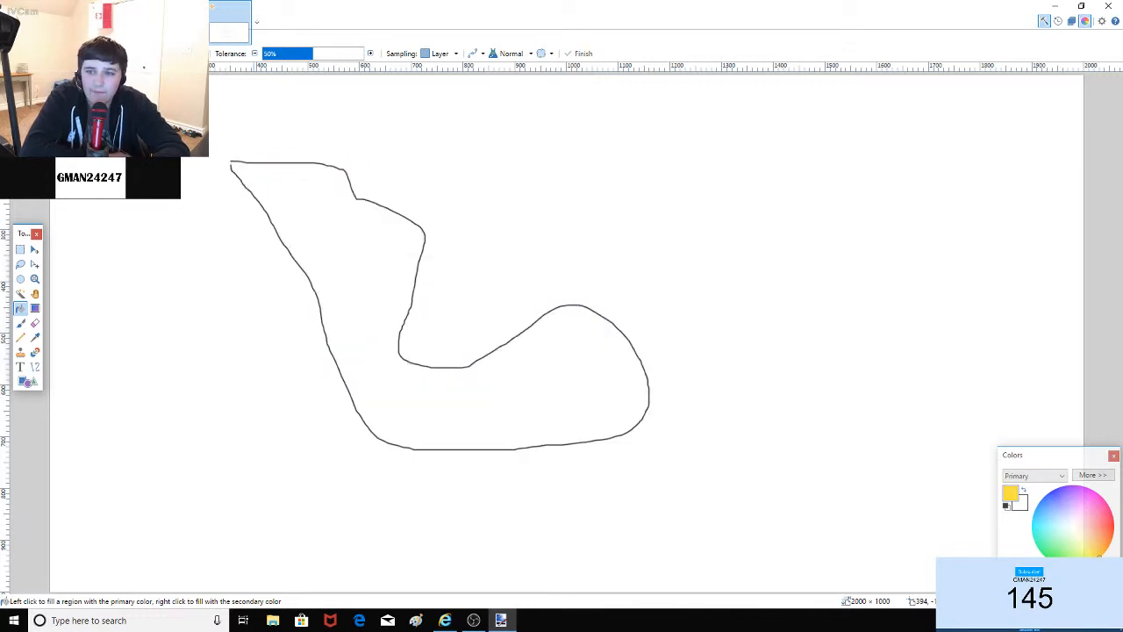
key(ctrl+y)
key(ctrl+y)
key(ctrl+z)
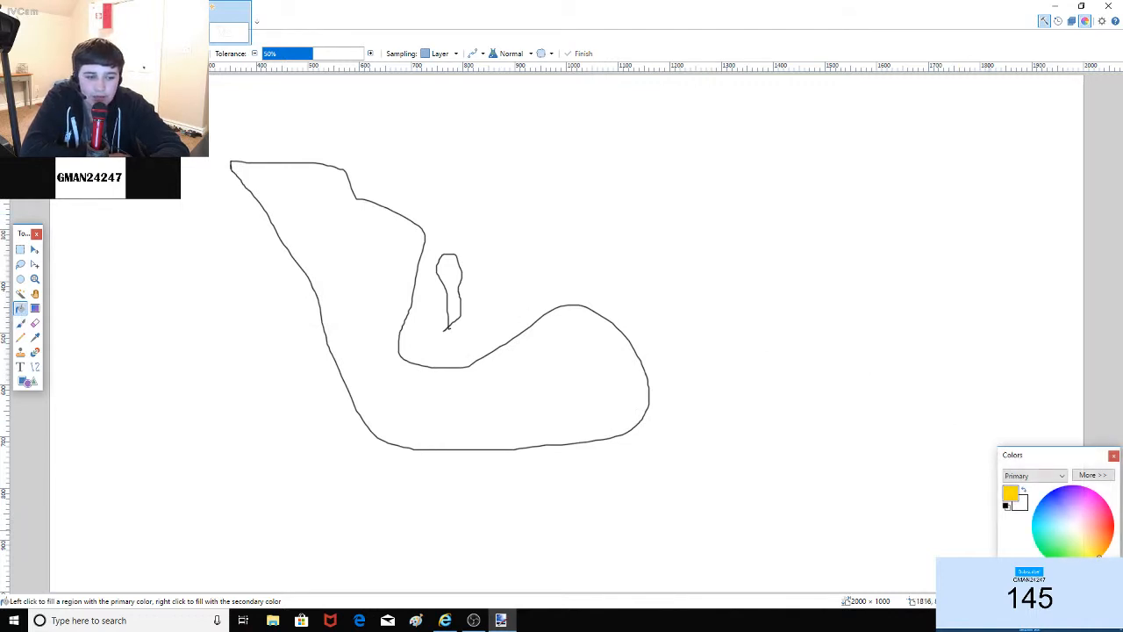
click(1007, 506)
click(21, 323)
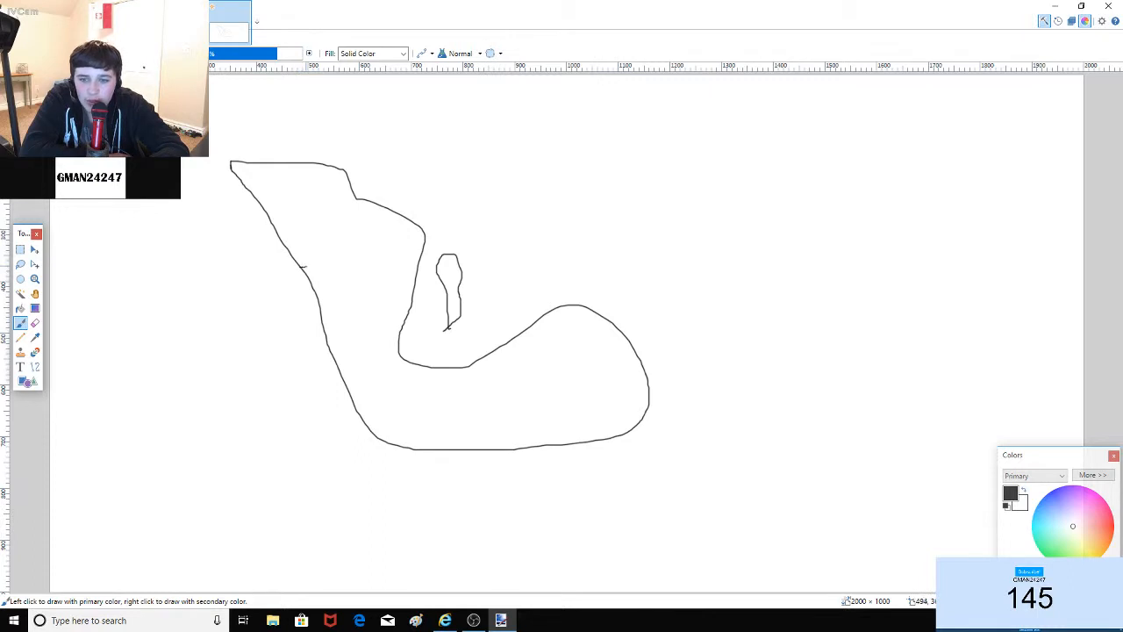
drag(305, 266, 383, 213)
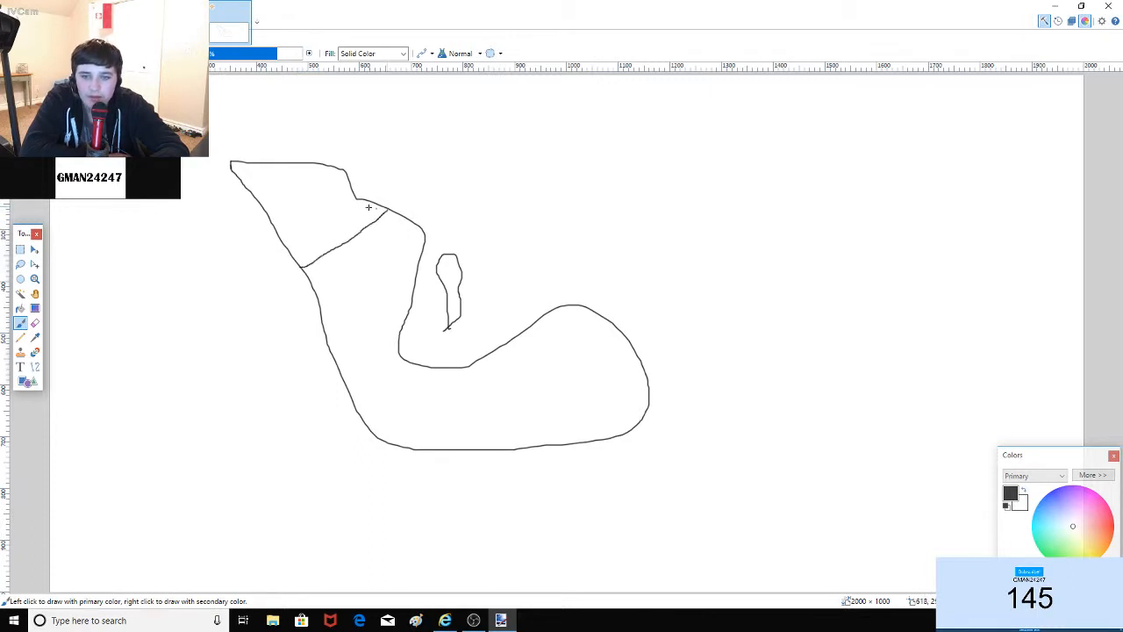
drag(356, 215, 362, 228)
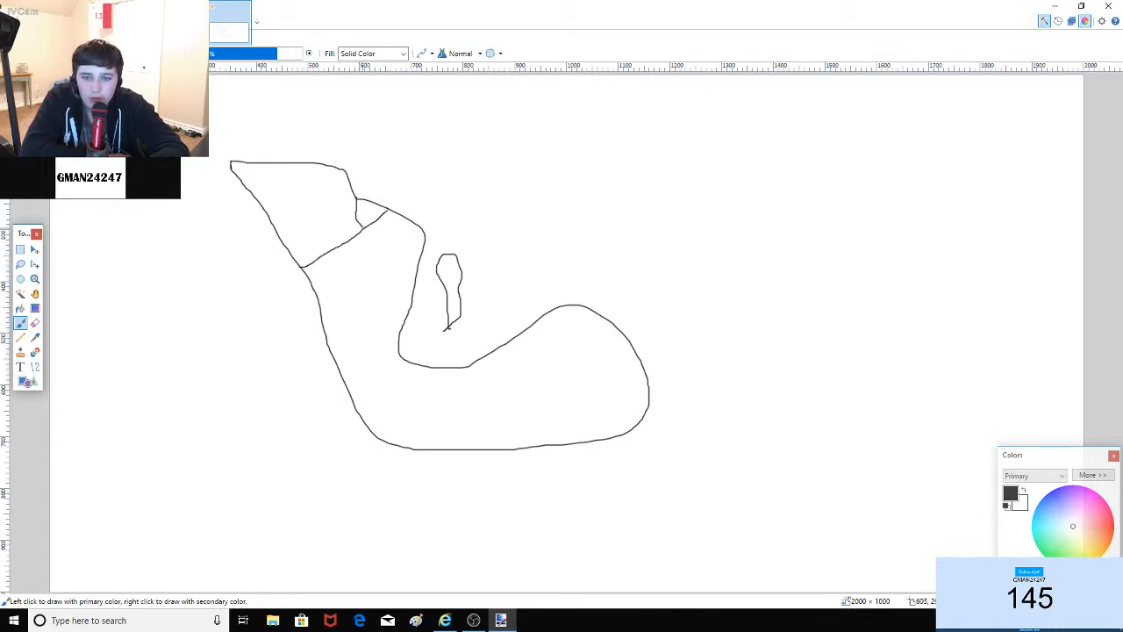
click(35, 279)
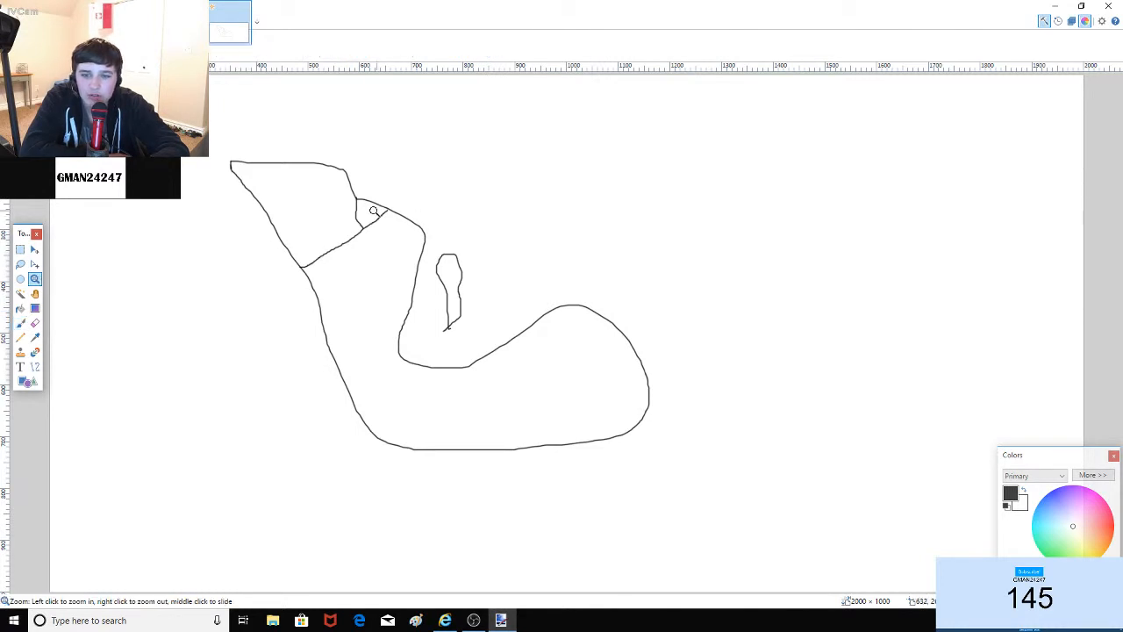
Step: Zoom in and out around the line junction to inspect where the lines meet
click(397, 214)
drag(414, 224, 396, 214)
click(373, 184)
right_click(745, 396)
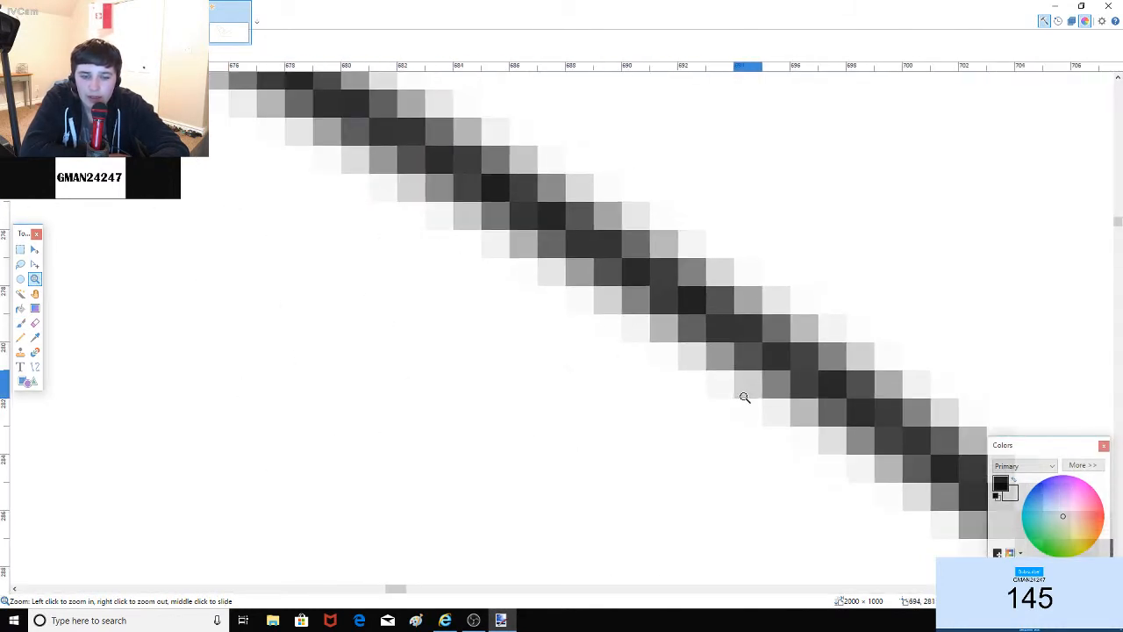
right_click(749, 397)
right_click(915, 406)
right_click(917, 405)
right_click(916, 406)
right_click(915, 406)
right_click(916, 405)
click(428, 182)
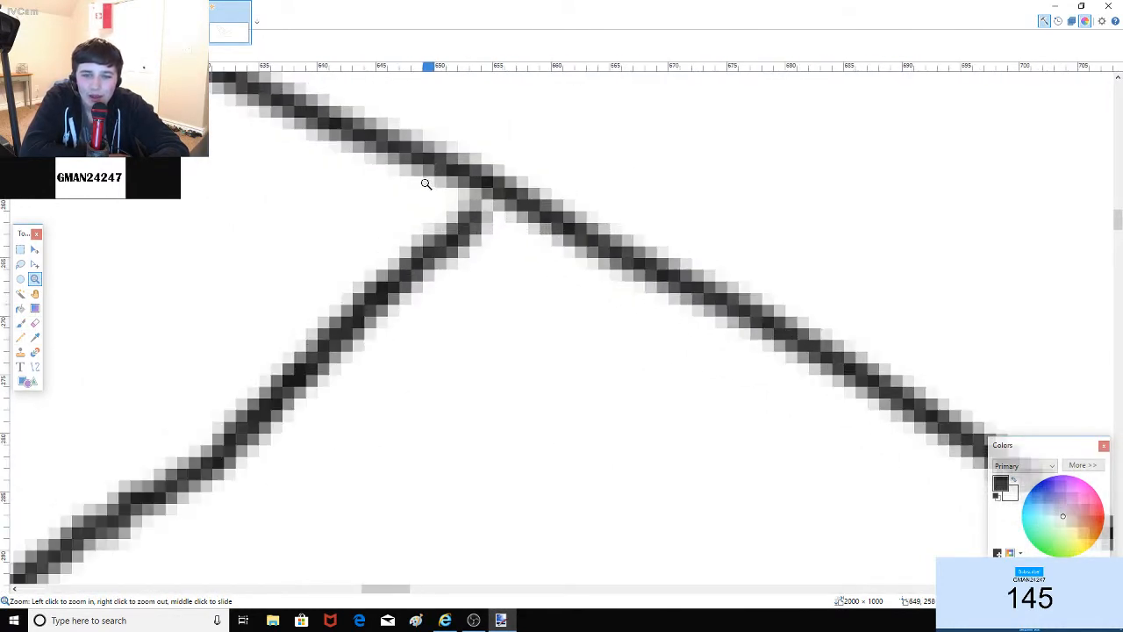
right_click(760, 351)
right_click(830, 349)
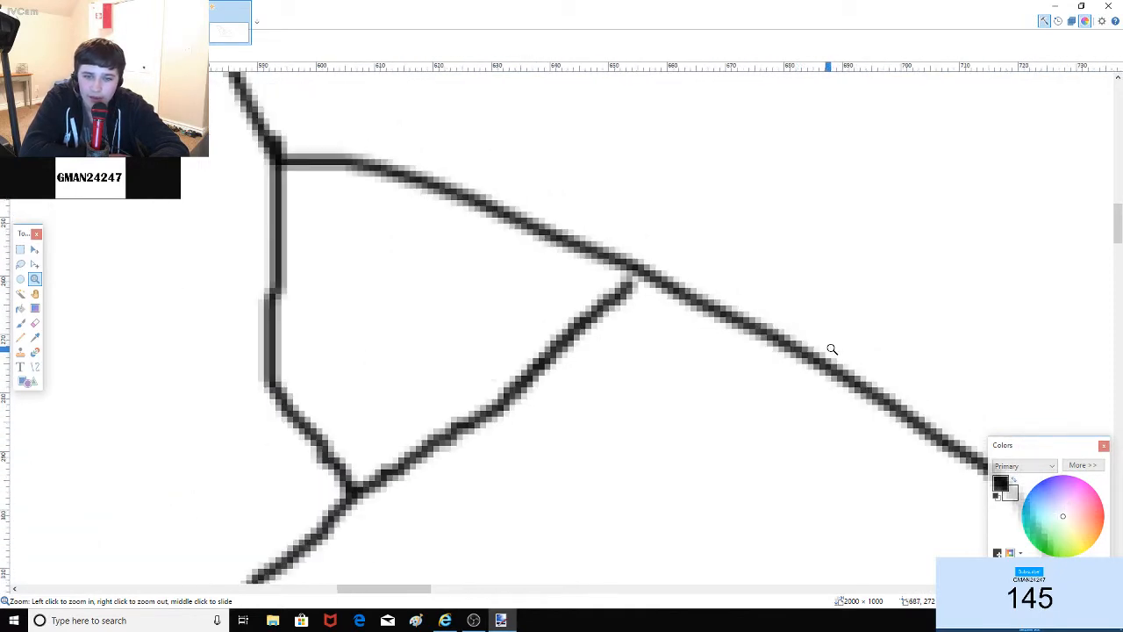
right_click(834, 348)
right_click(834, 348)
Step: Paint Bucket the large left, small triangle and large right regions cyan
click(20, 308)
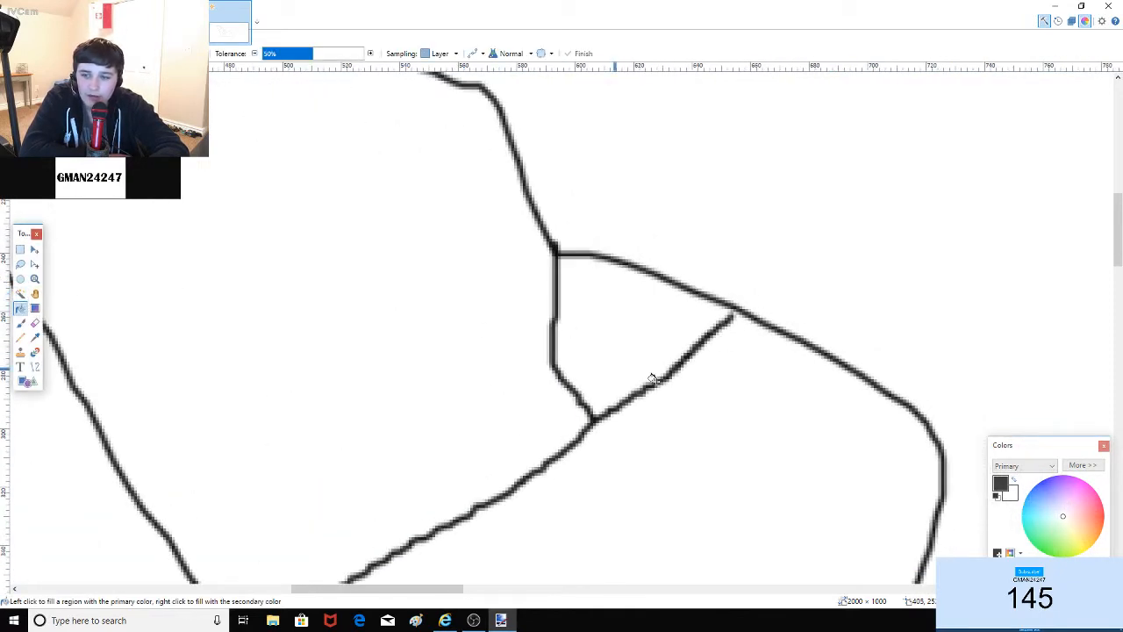
click(1023, 516)
click(343, 301)
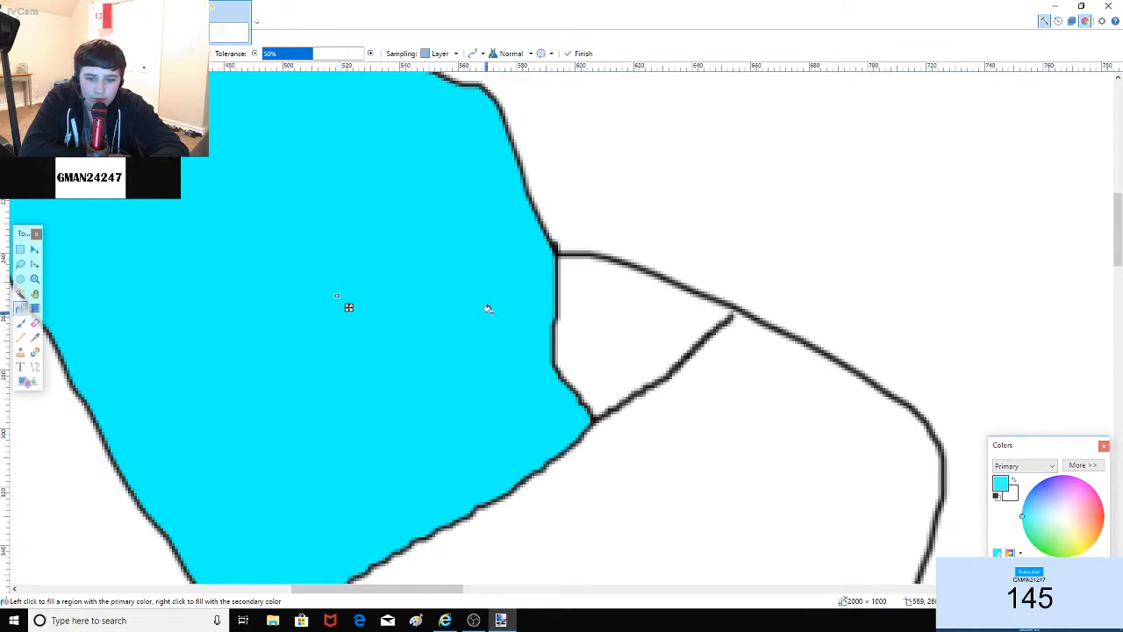
click(636, 320)
click(738, 340)
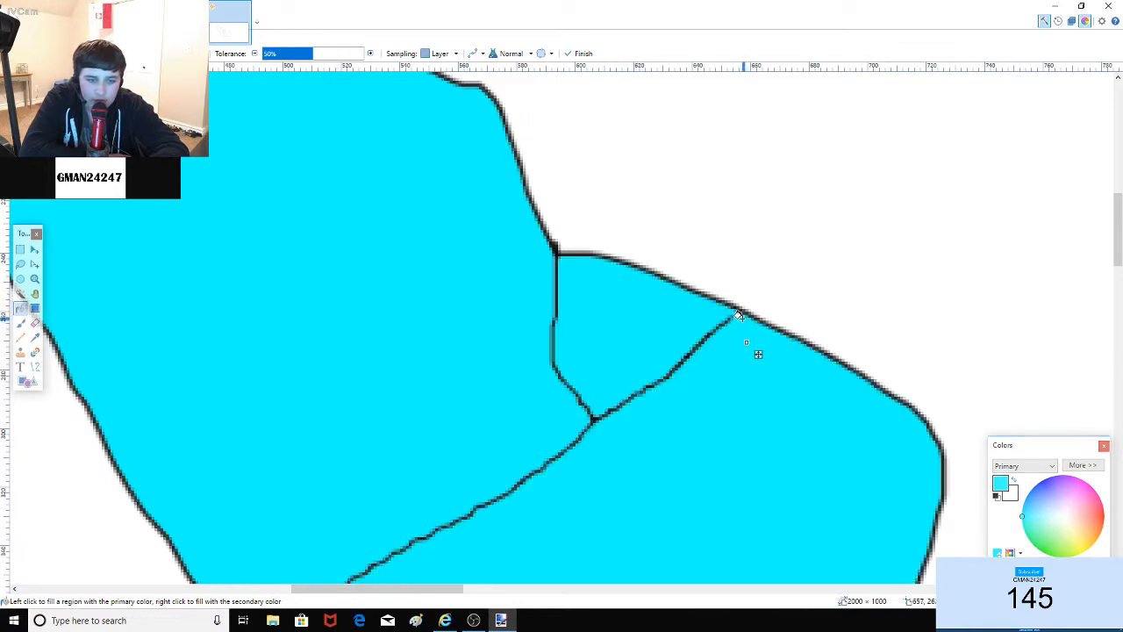
scroll(627, 238, down, 7)
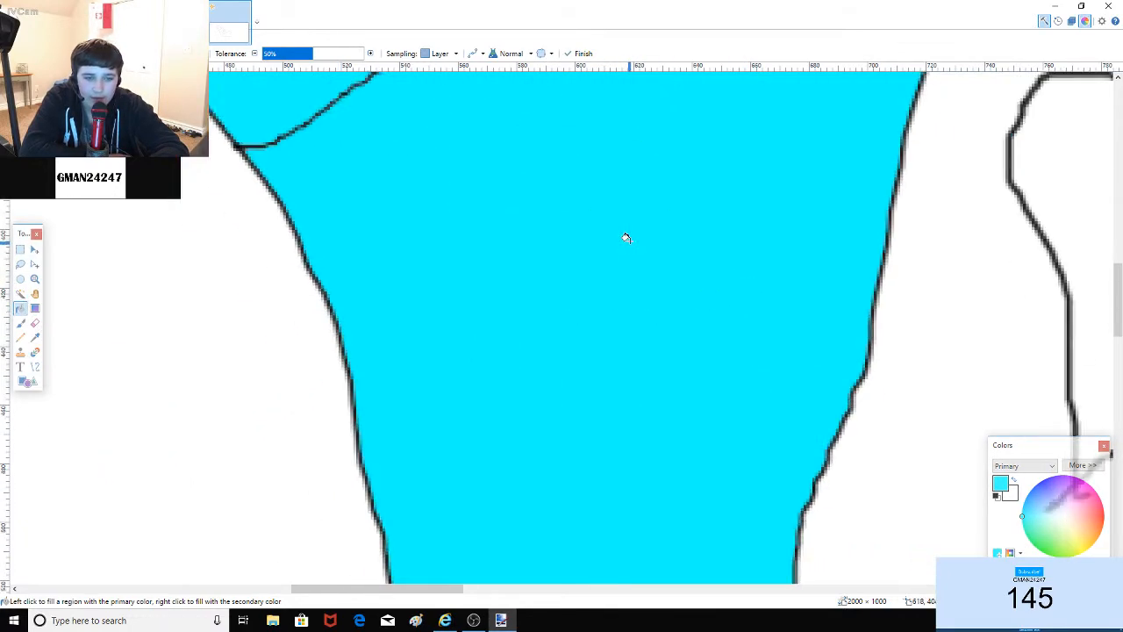
scroll(626, 238, up, 5)
click(747, 202)
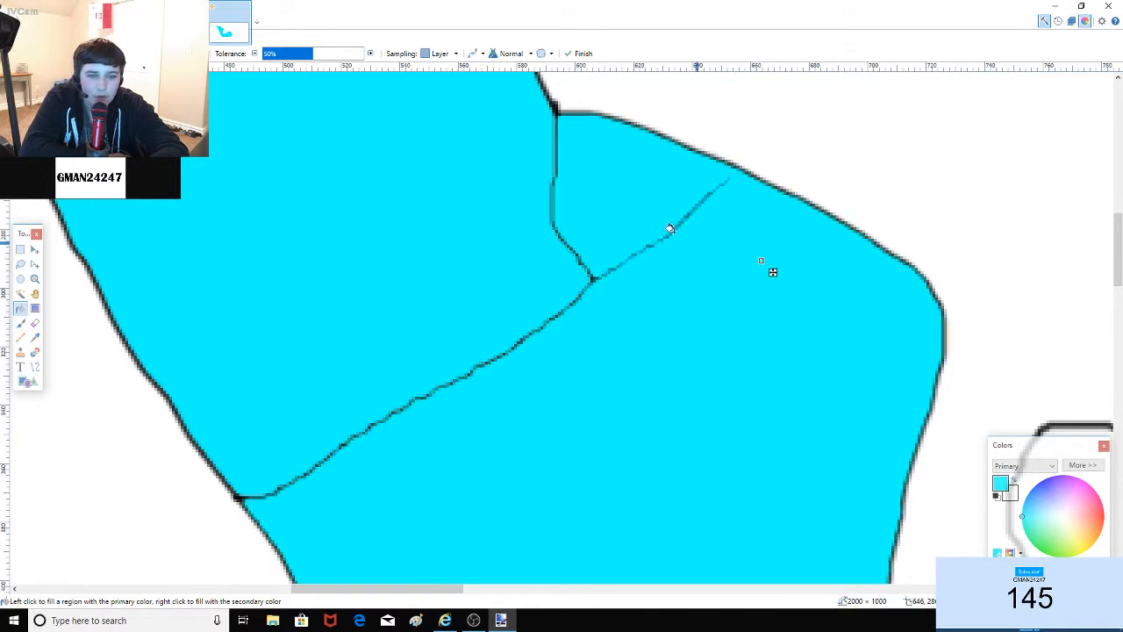
Step: Try a dark-blue fill on the right region, then undo everything back to blank
click(142, 38)
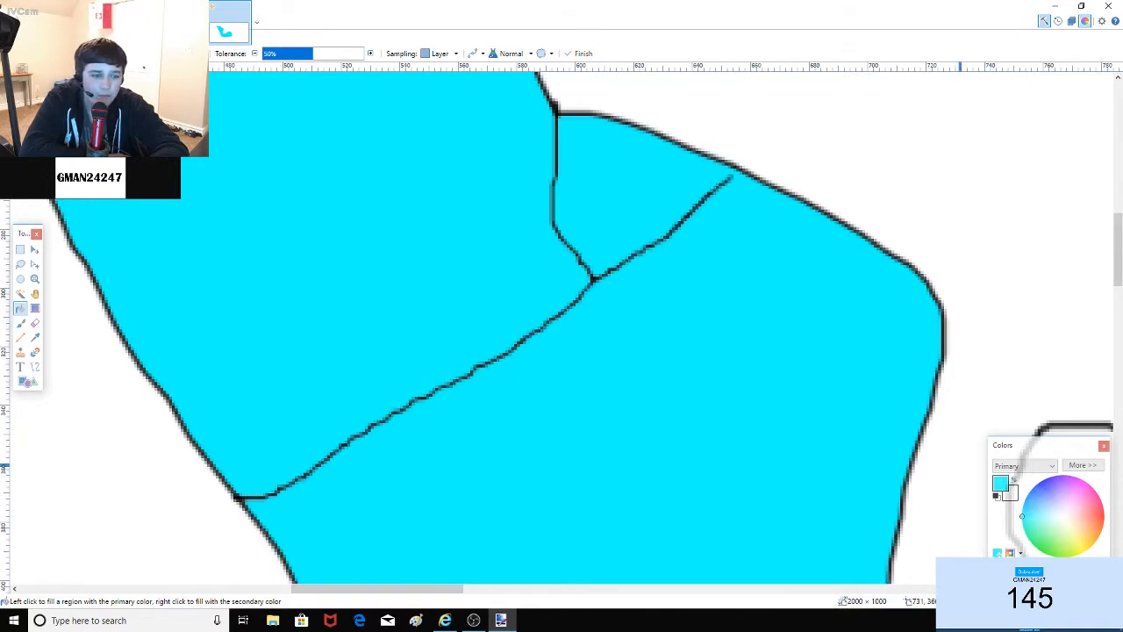
click(1066, 572)
click(727, 404)
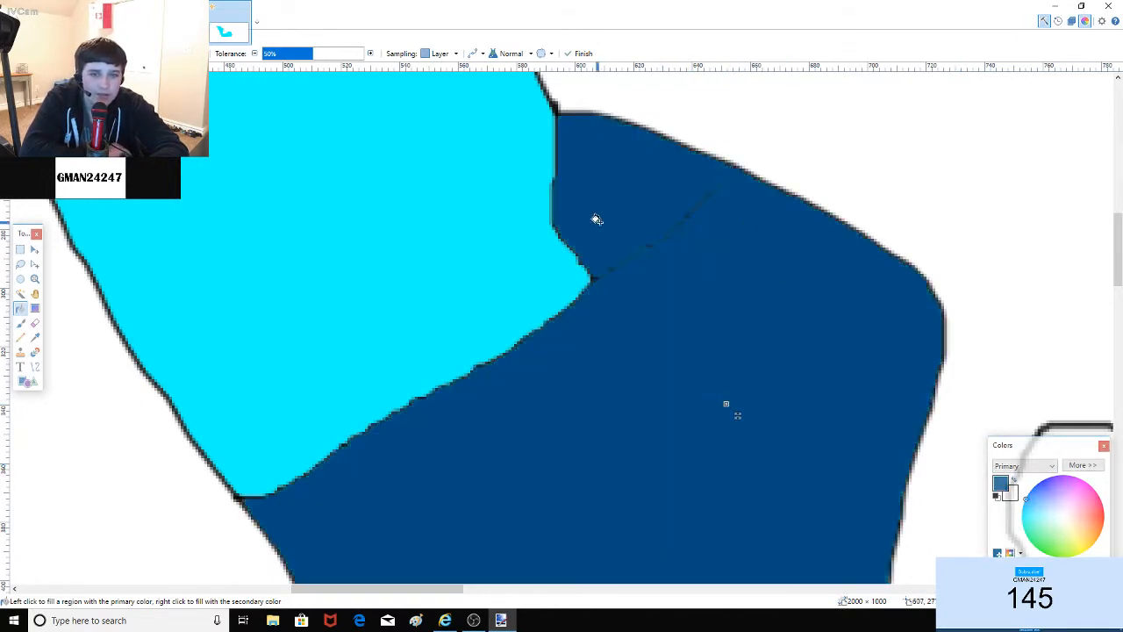
key(ctrl+z)
key(ctrl+z)
key(ctrl+z)
key(ctrl+z)
key(ctrl+z)
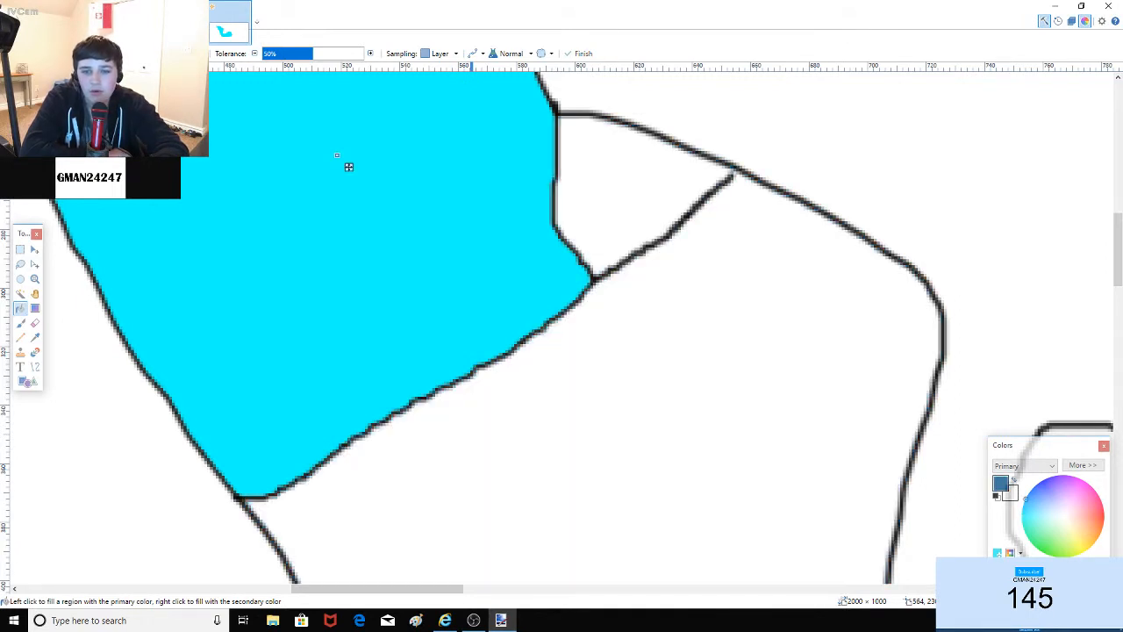
key(ctrl+z)
key(ctrl+z)
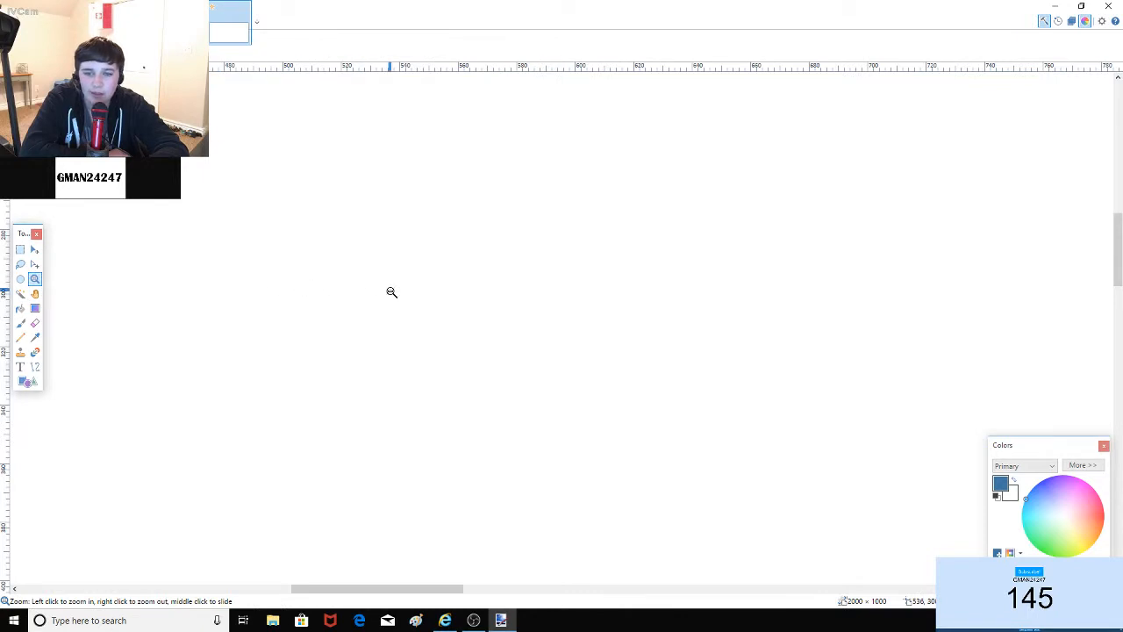
scroll(570, 292, down, 11)
right_click(169, 341)
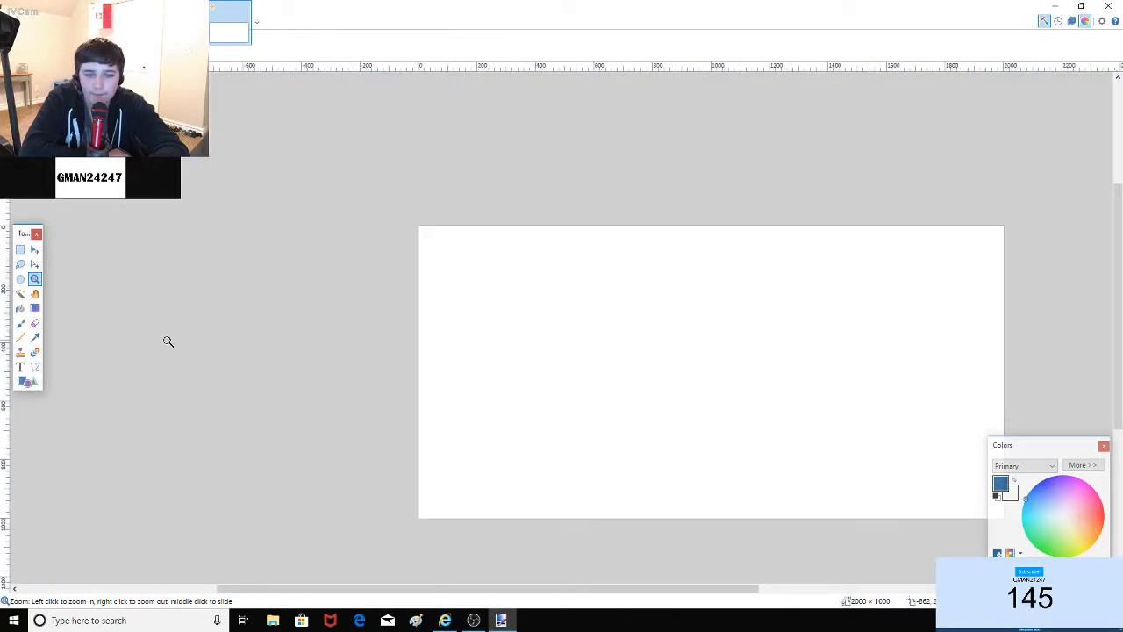
right_click(168, 340)
click(822, 403)
drag(871, 404, 888, 406)
scroll(479, 349, down, 8)
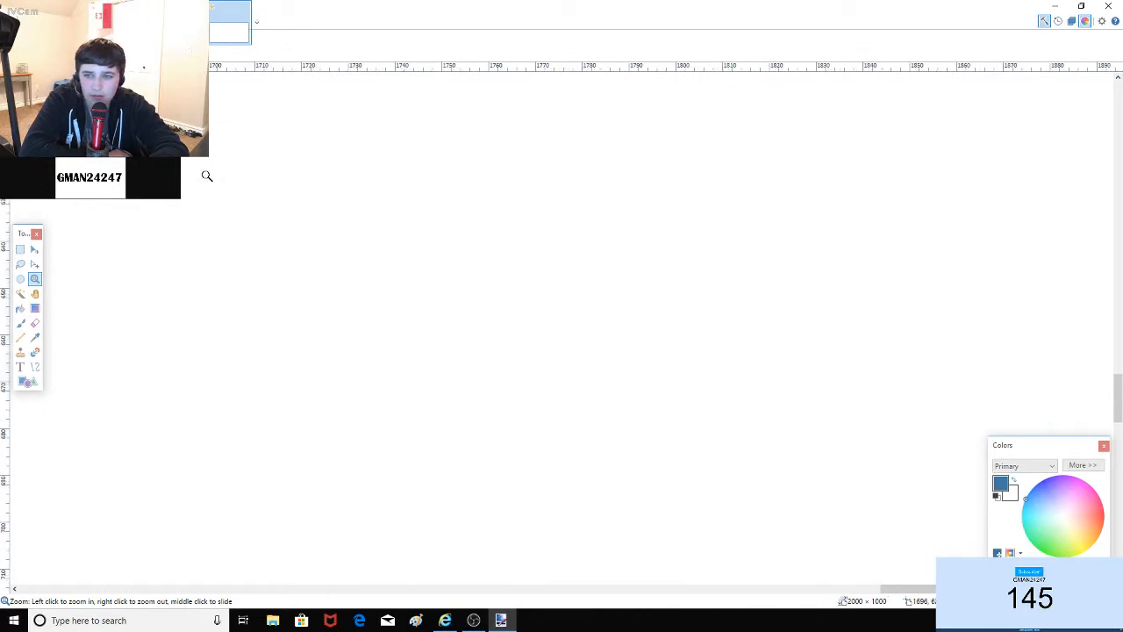
scroll(494, 255, down, 6)
scroll(991, 324, down, 1)
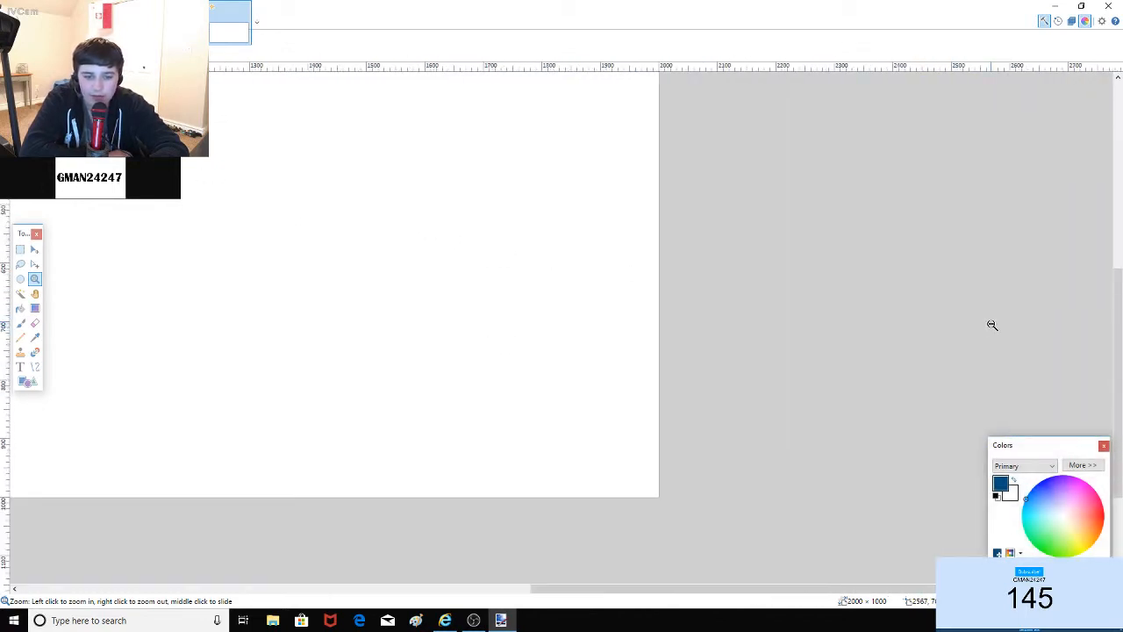
scroll(910, 385, down, 1)
scroll(430, 256, up, 1)
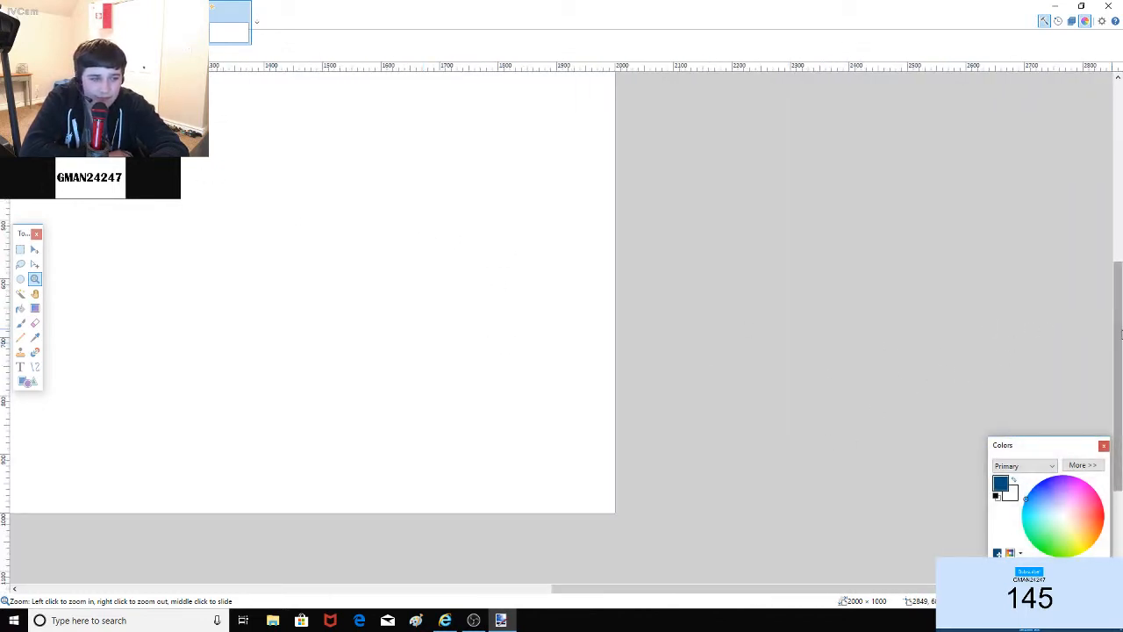
drag(1117, 334, 1117, 270)
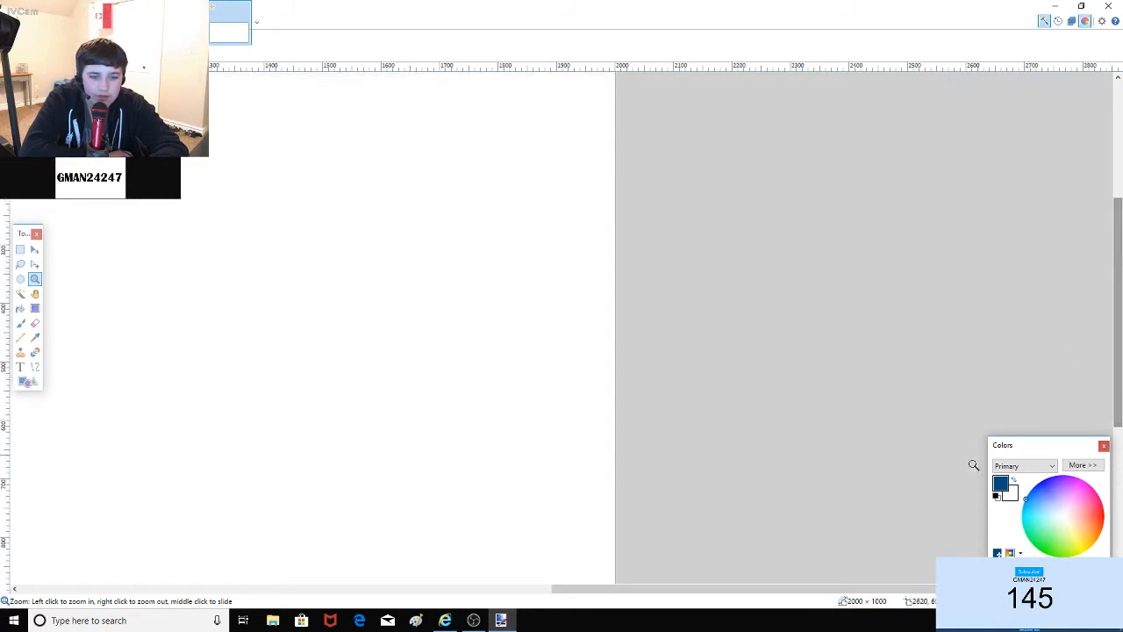
drag(806, 592, 544, 589)
right_click(504, 342)
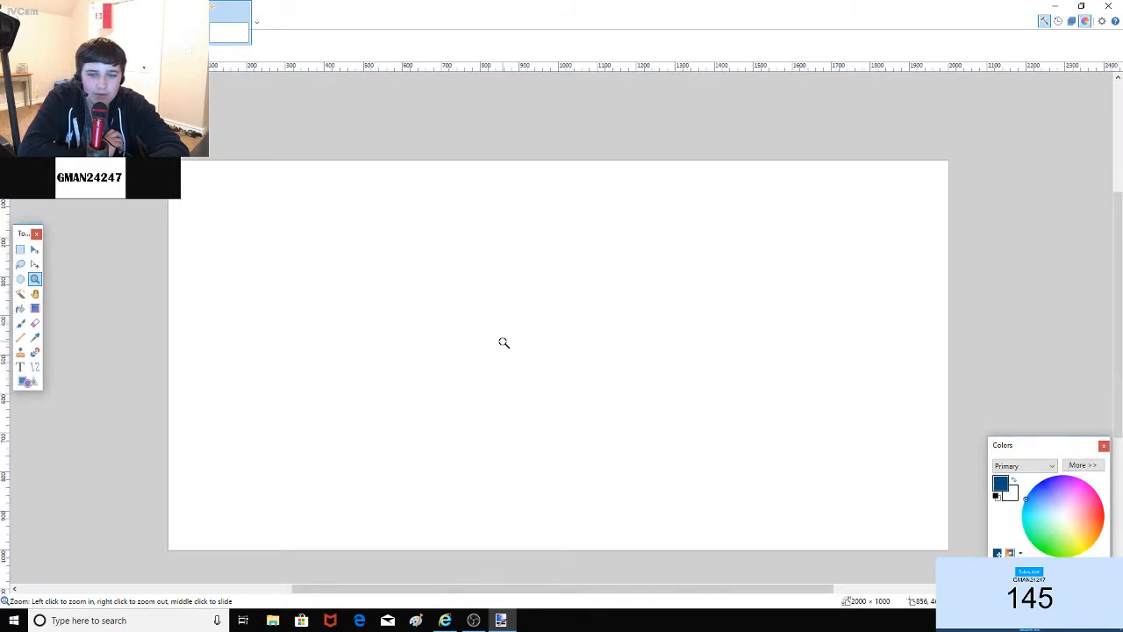
drag(1118, 394, 1118, 405)
right_click(895, 579)
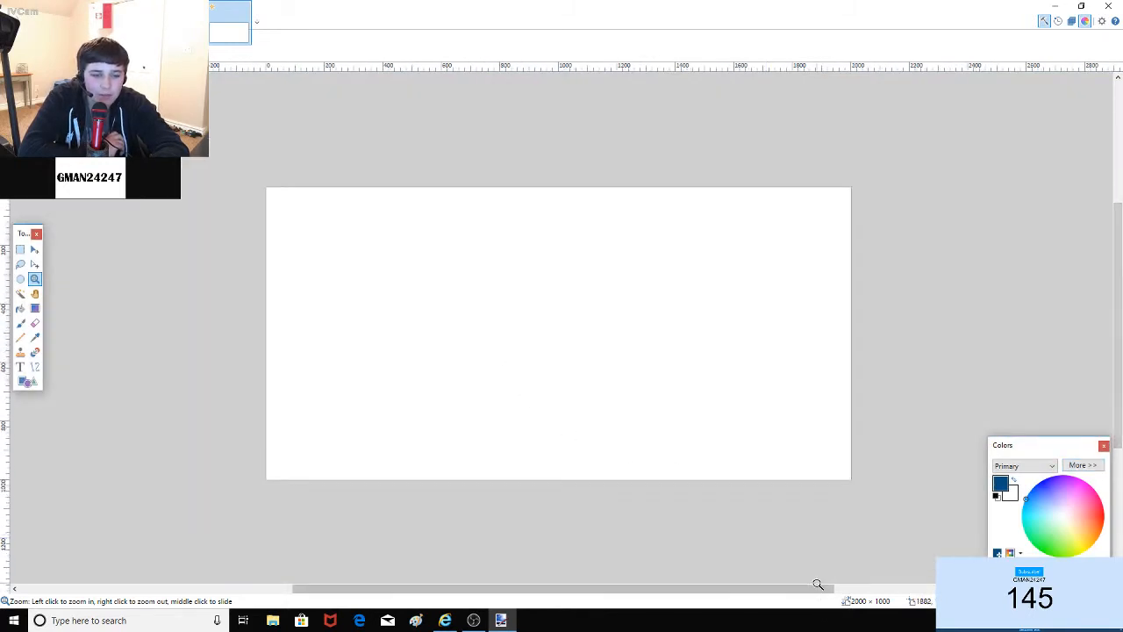
click(780, 429)
drag(676, 598, 654, 594)
scroll(609, 448, up, 1)
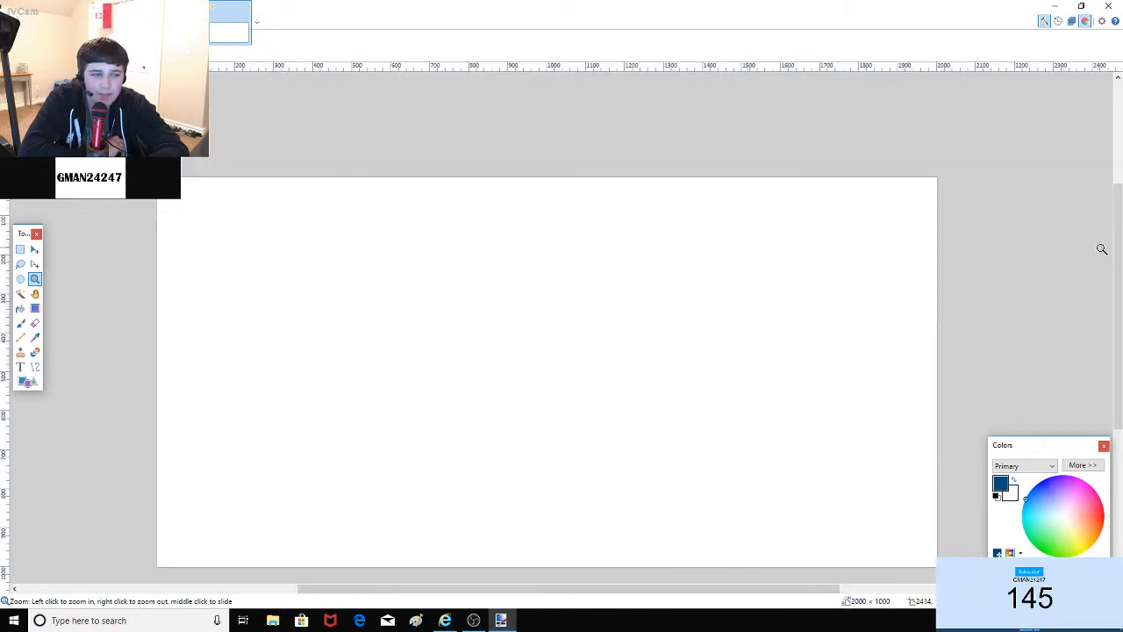
drag(1119, 250, 1119, 272)
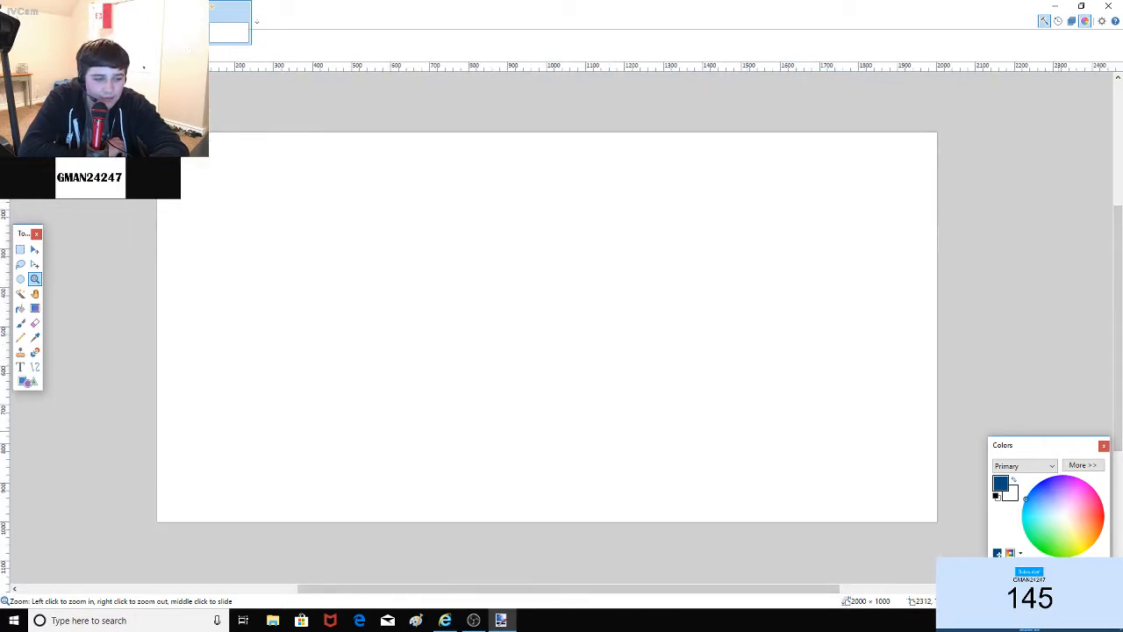
mouse_move(1066, 602)
mouse_down()
mouse_move(1080, 602)
mouse_move(1066, 601)
mouse_up()
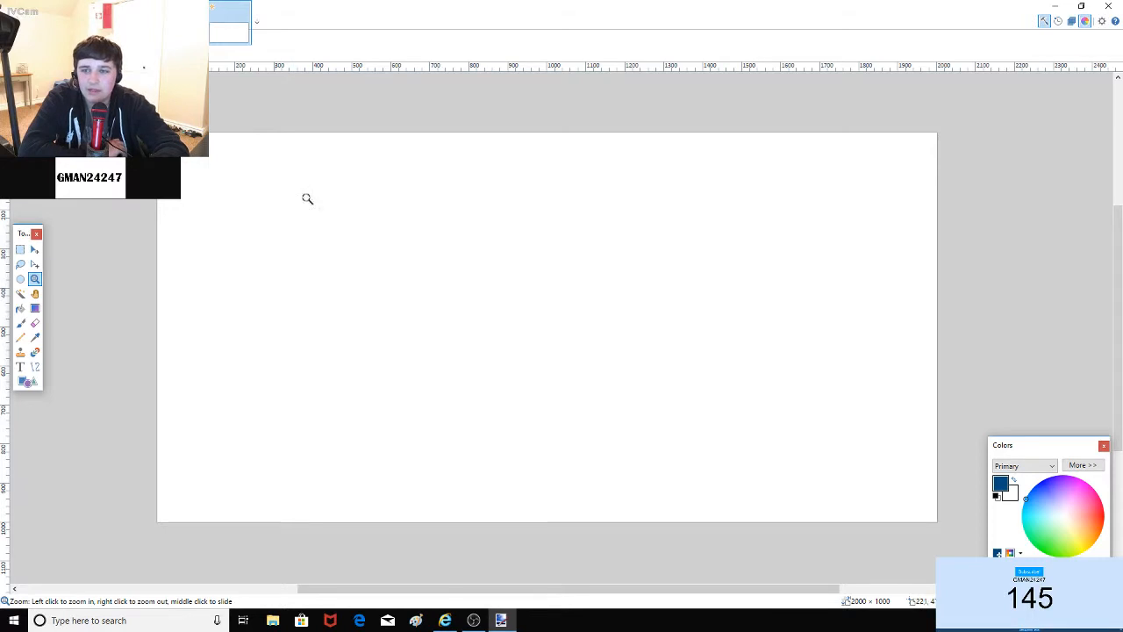
click(527, 313)
right_click(536, 309)
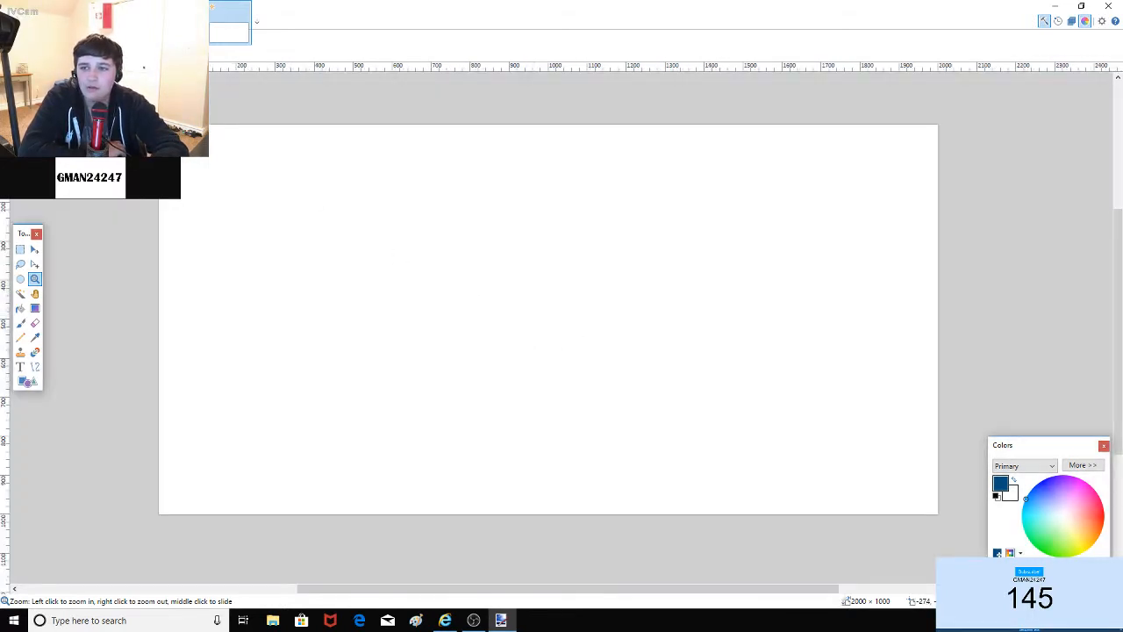
Step: Create a new image with Width 2000 and Height 1000 pixels
key(ctrl+n)
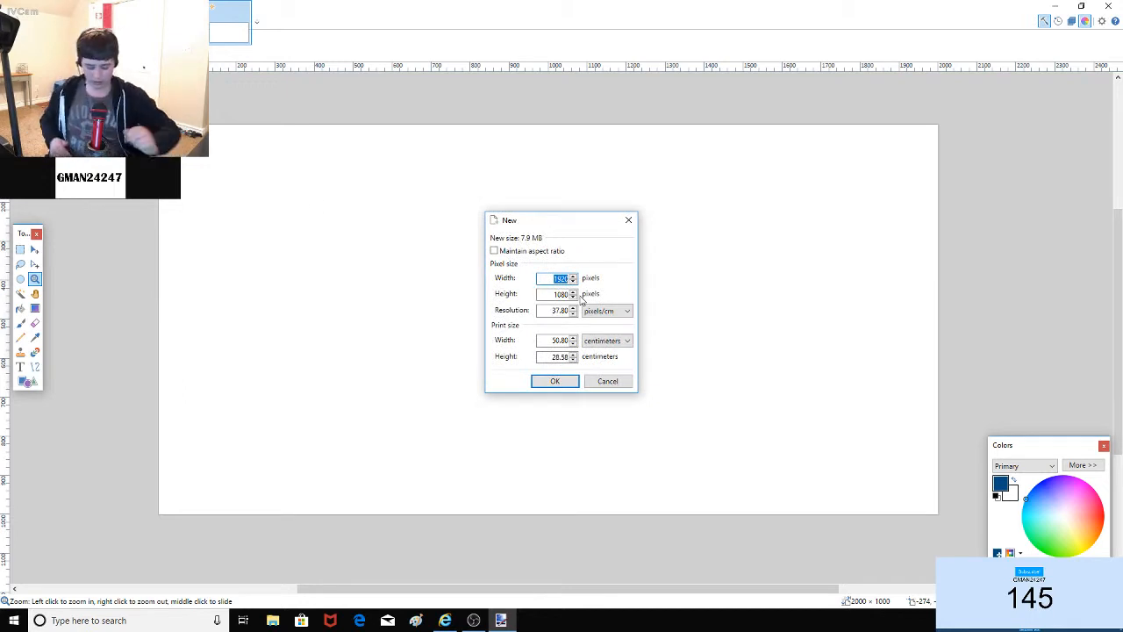
key(BackSpace)
text(2000)
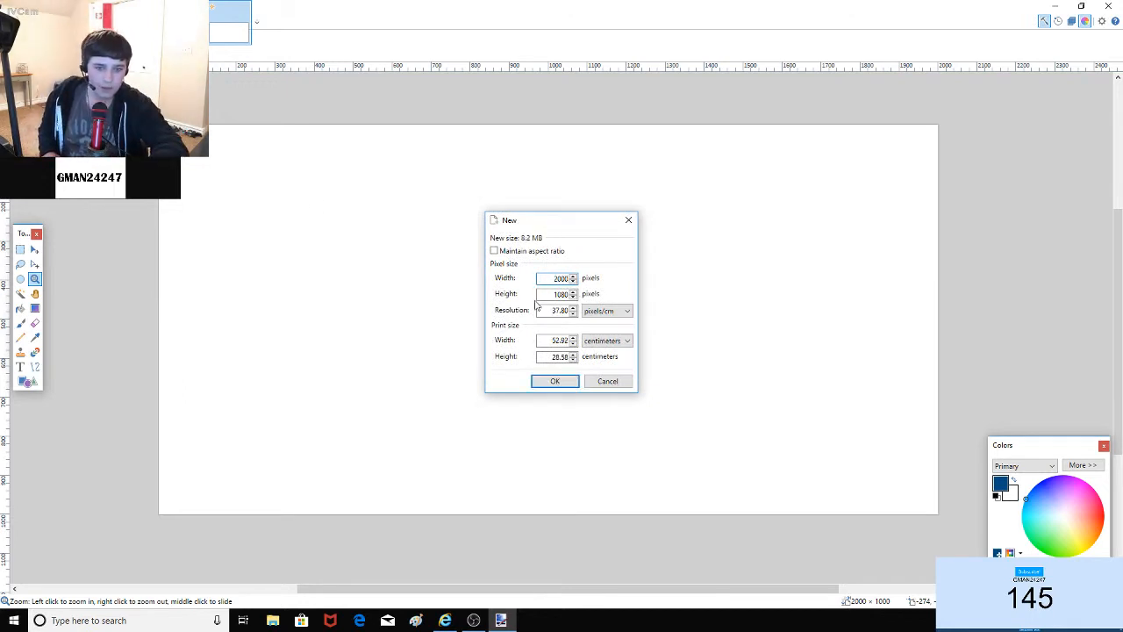
double_click(558, 295)
key(BackSpace)
text(1000)
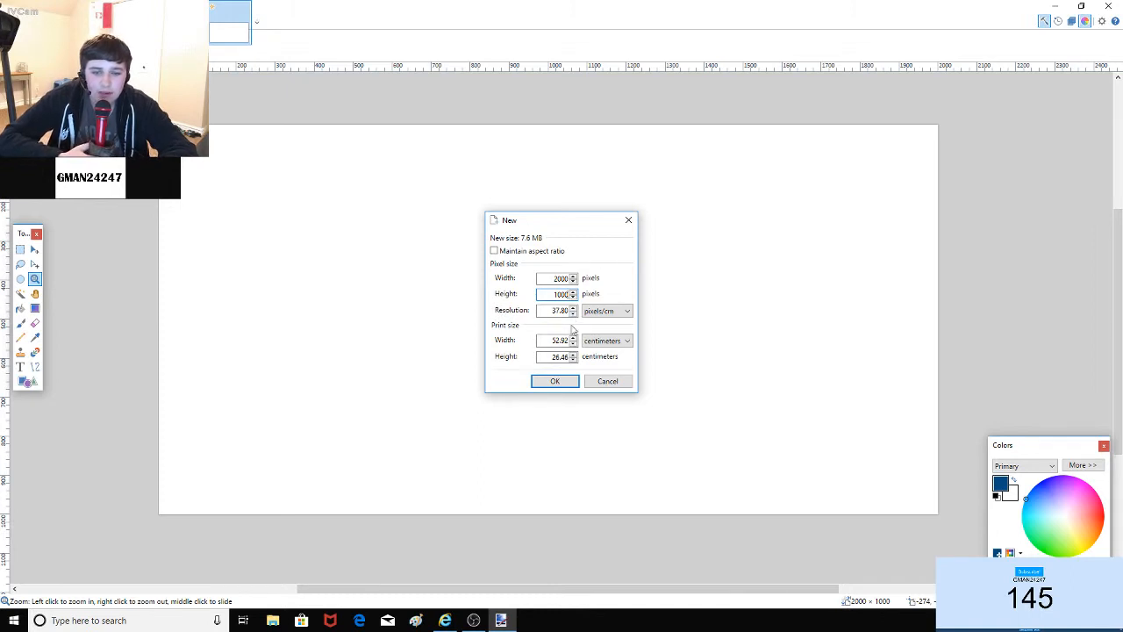
click(553, 382)
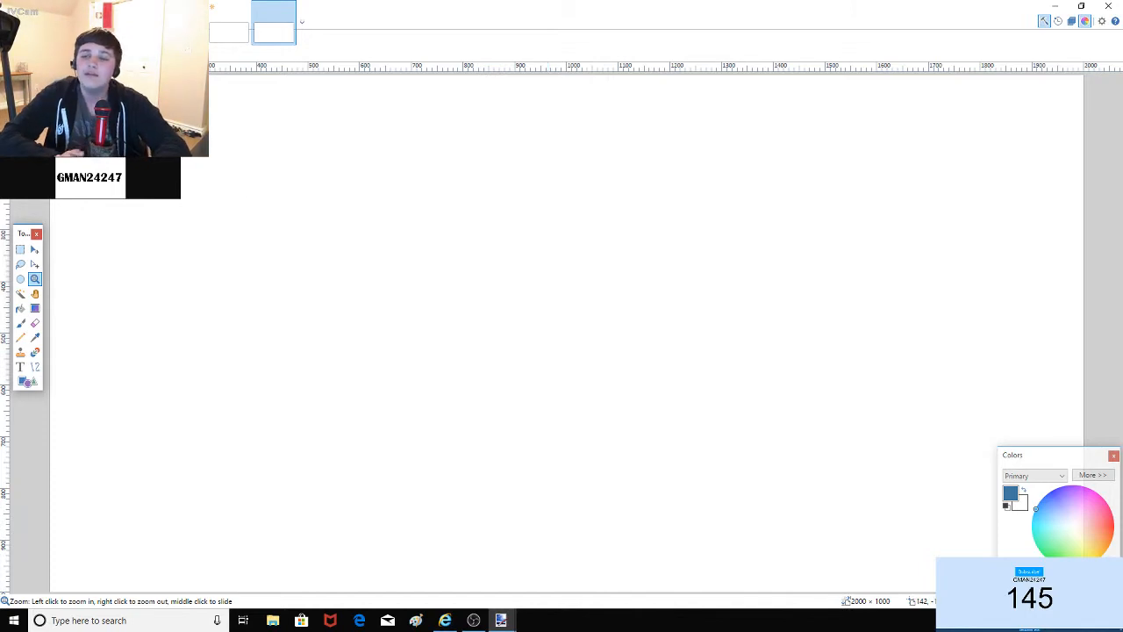
Step: Choose the Paintbrush, check the brush width list, and set black as the primary colour
click(20, 323)
click(139, 53)
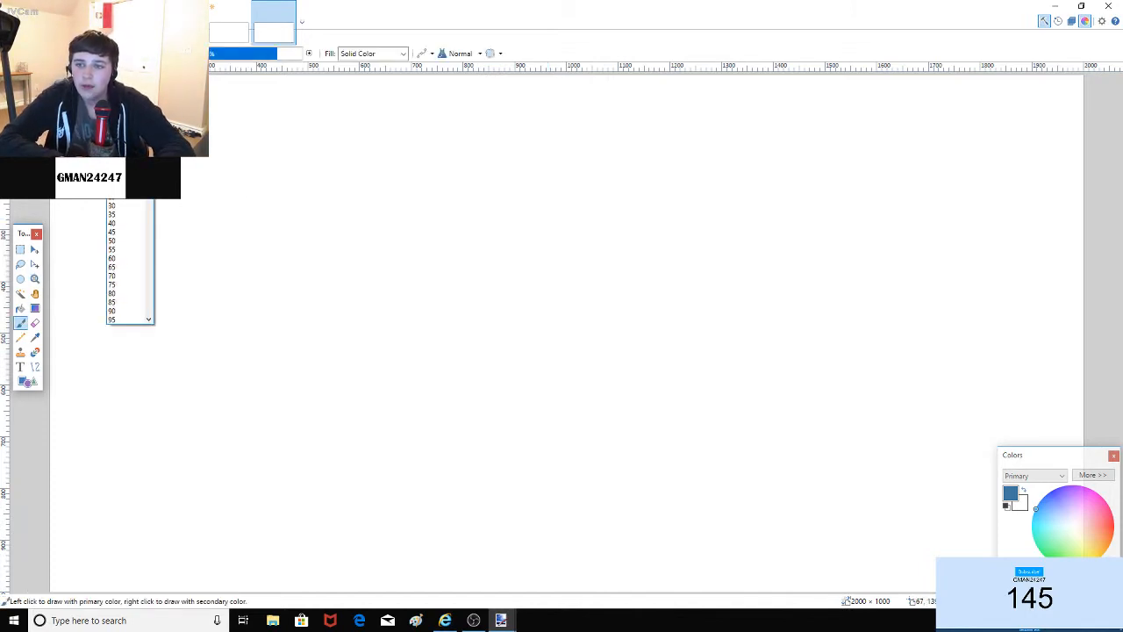
click(123, 135)
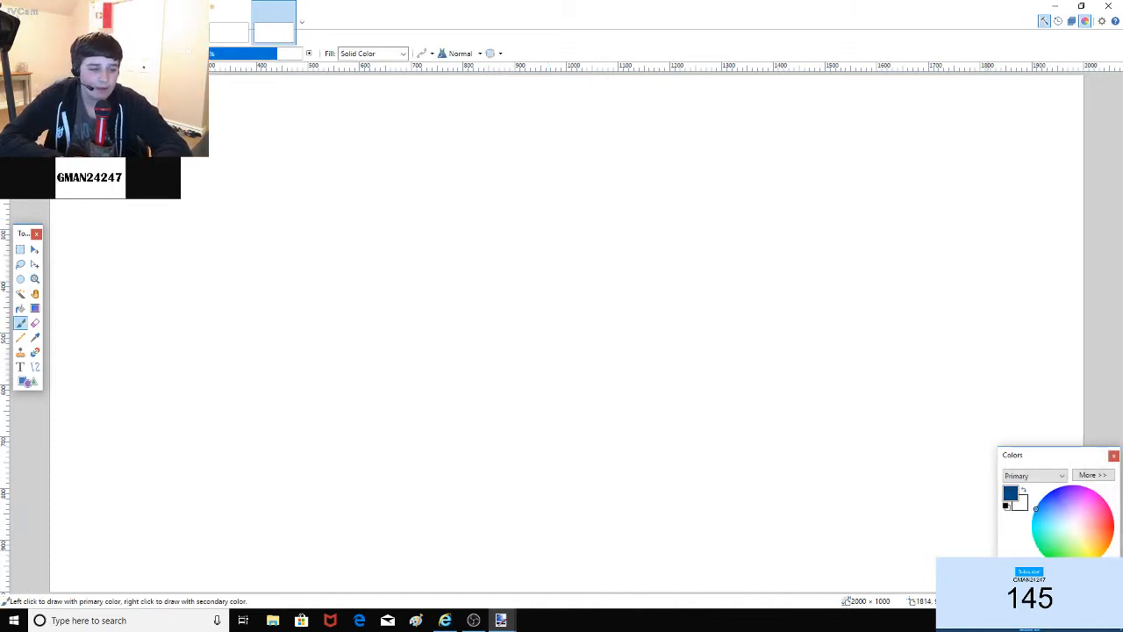
click(1007, 576)
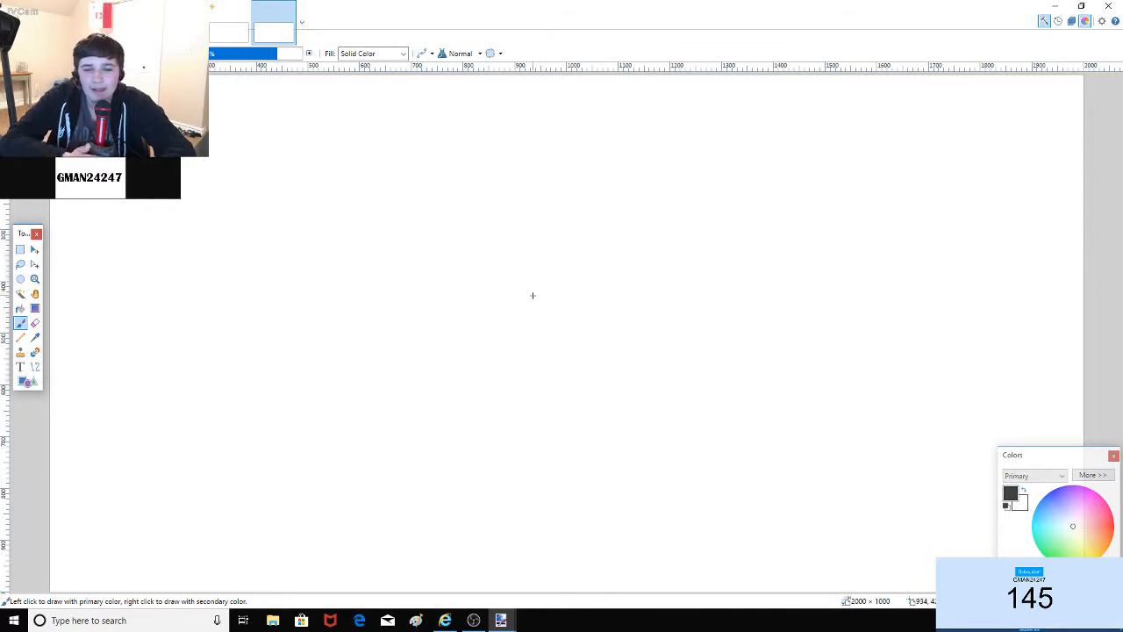
Step: Outline the central island, undoing a long stray coastline stroke
mouse_move(417, 271)
mouse_down()
mouse_move(483, 238)
mouse_move(498, 259)
mouse_move(470, 317)
mouse_move(419, 271)
mouse_up()
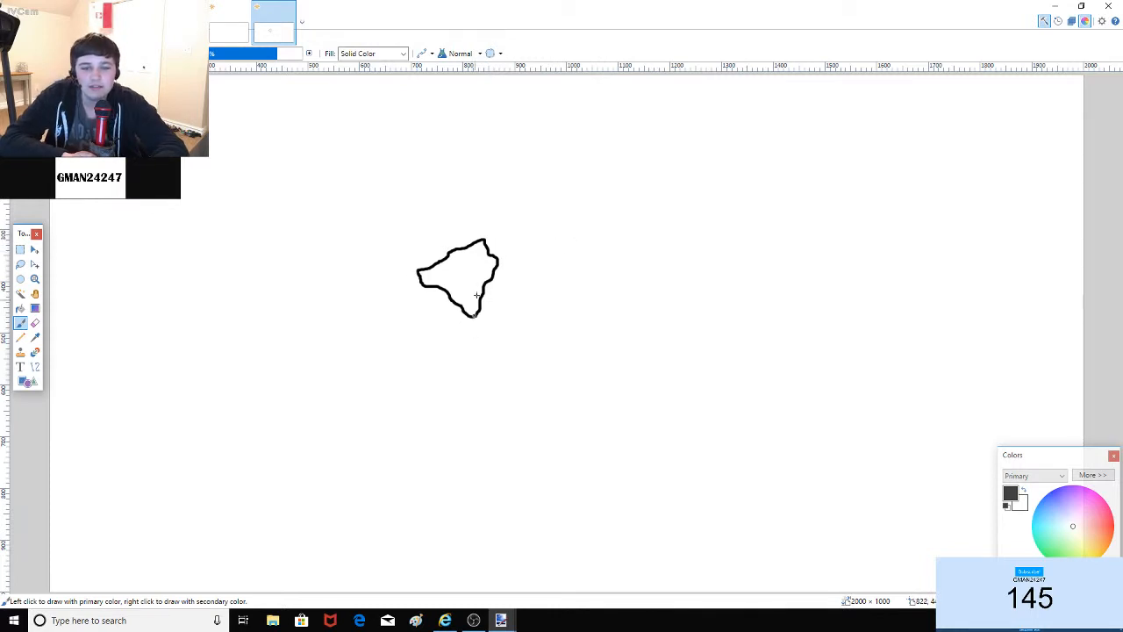
drag(564, 204, 1037, 305)
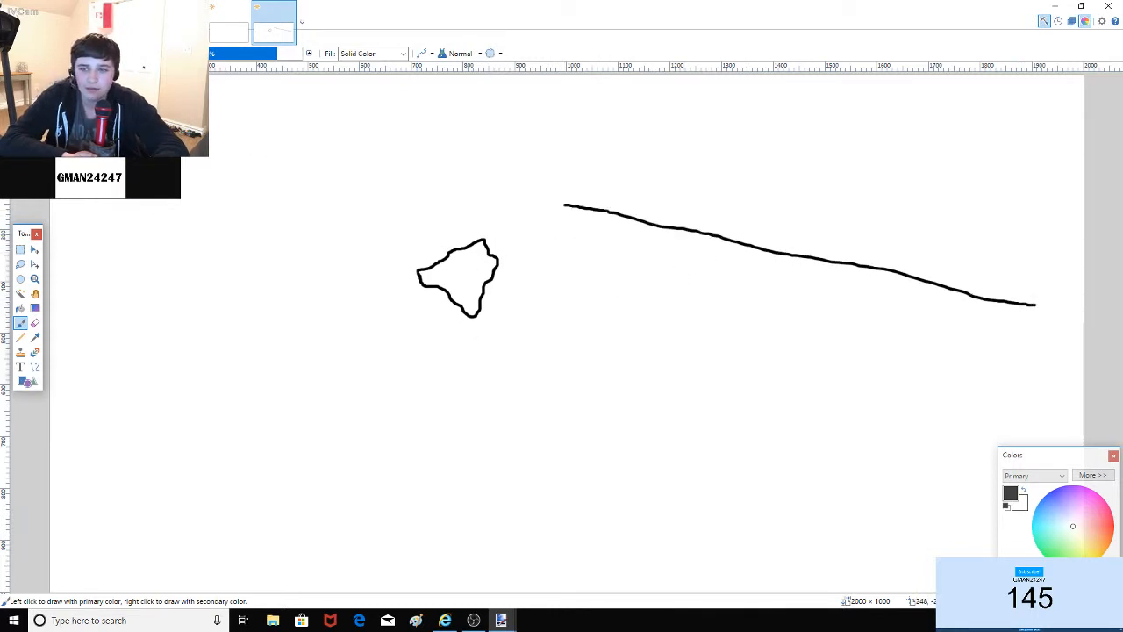
key(ctrl+z)
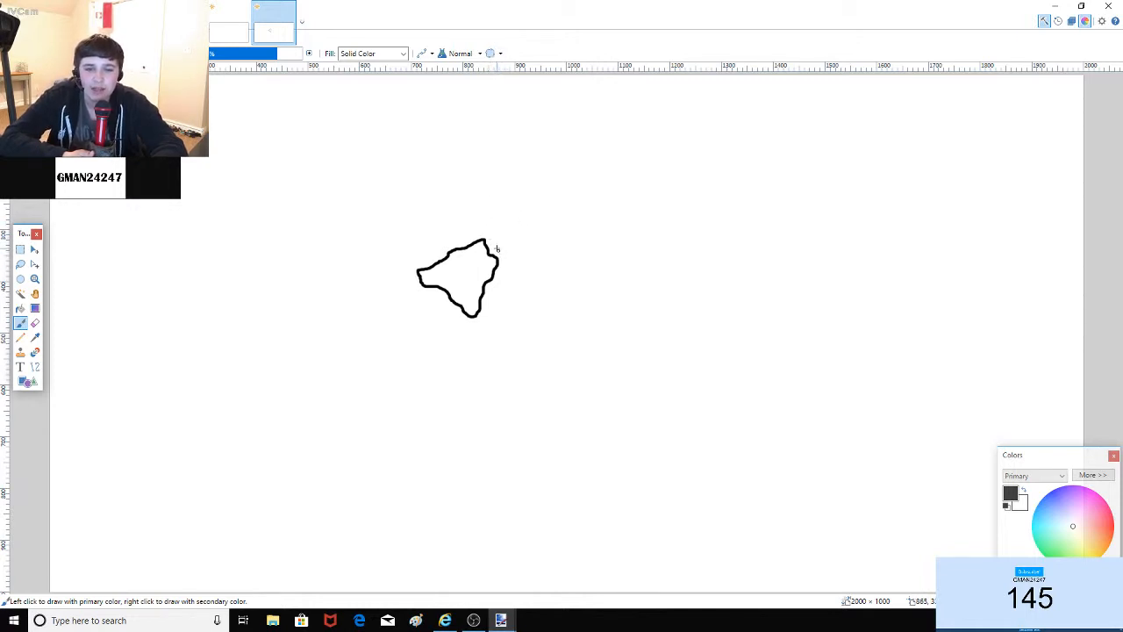
Step: Add a tall narrow island, a tiny islet, and two small upper-left islands
mouse_move(494, 247)
mouse_down()
mouse_move(495, 206)
mouse_move(515, 186)
mouse_move(508, 262)
mouse_move(503, 252)
mouse_up()
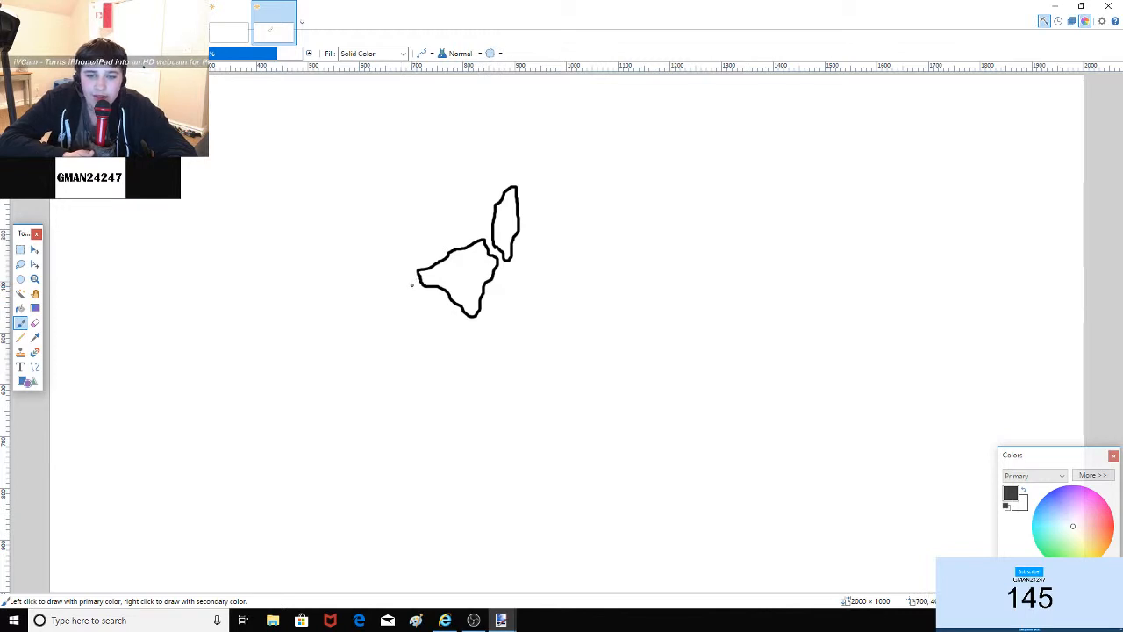
mouse_move(412, 286)
mouse_down()
mouse_move(409, 274)
mouse_move(409, 287)
mouse_up()
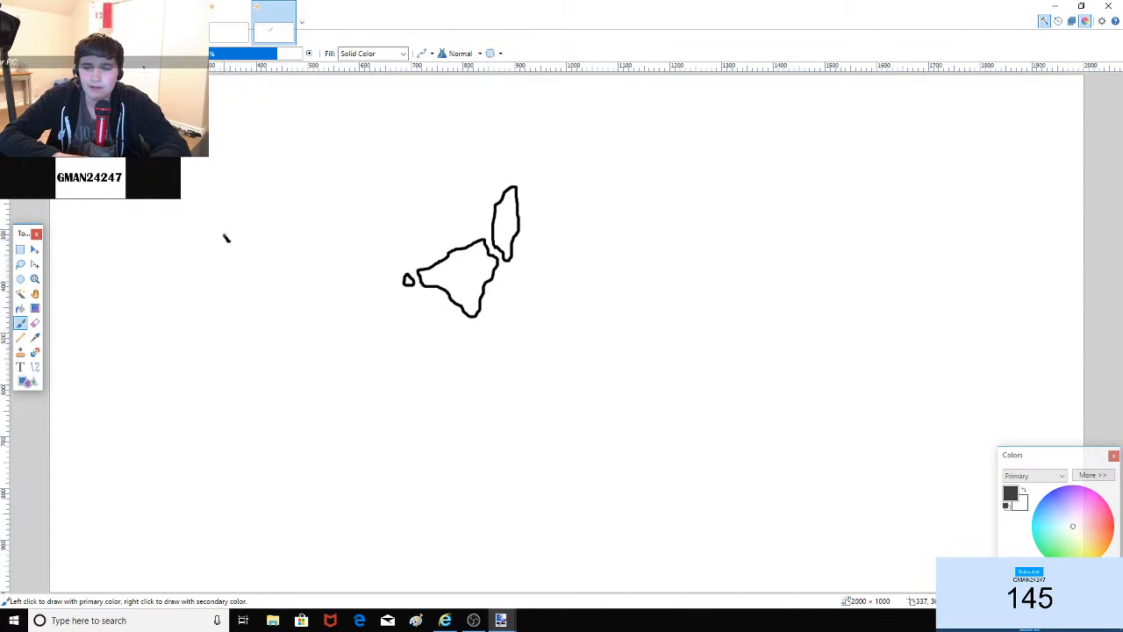
mouse_move(228, 239)
mouse_down()
mouse_move(253, 214)
mouse_move(254, 230)
mouse_move(247, 225)
mouse_up()
drag(828, 247, 829, 245)
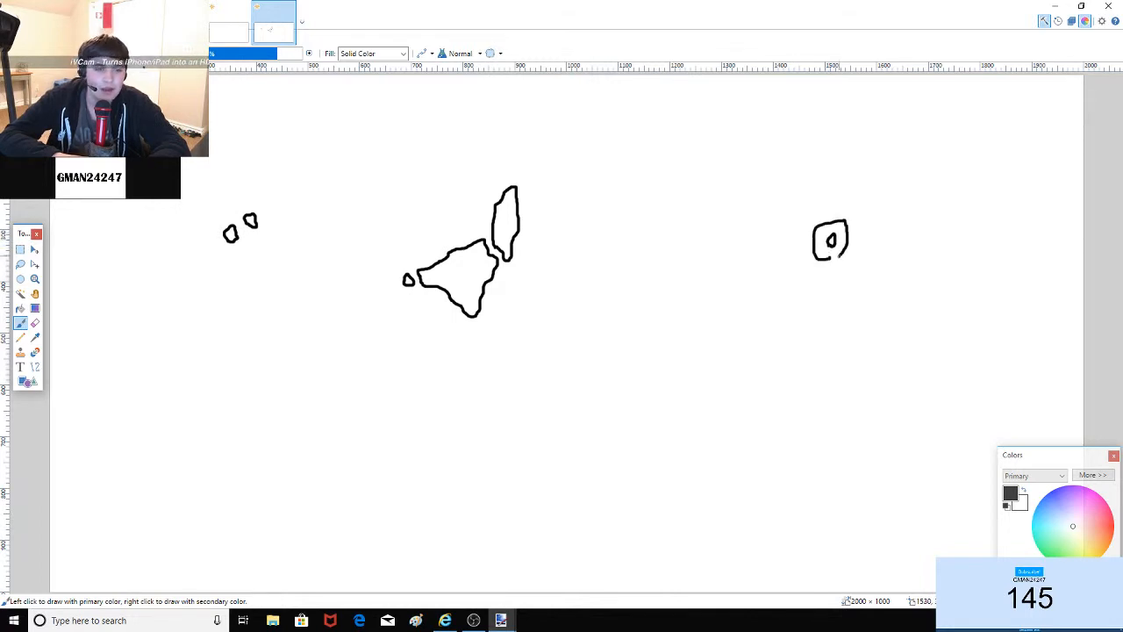
key(ctrl+z)
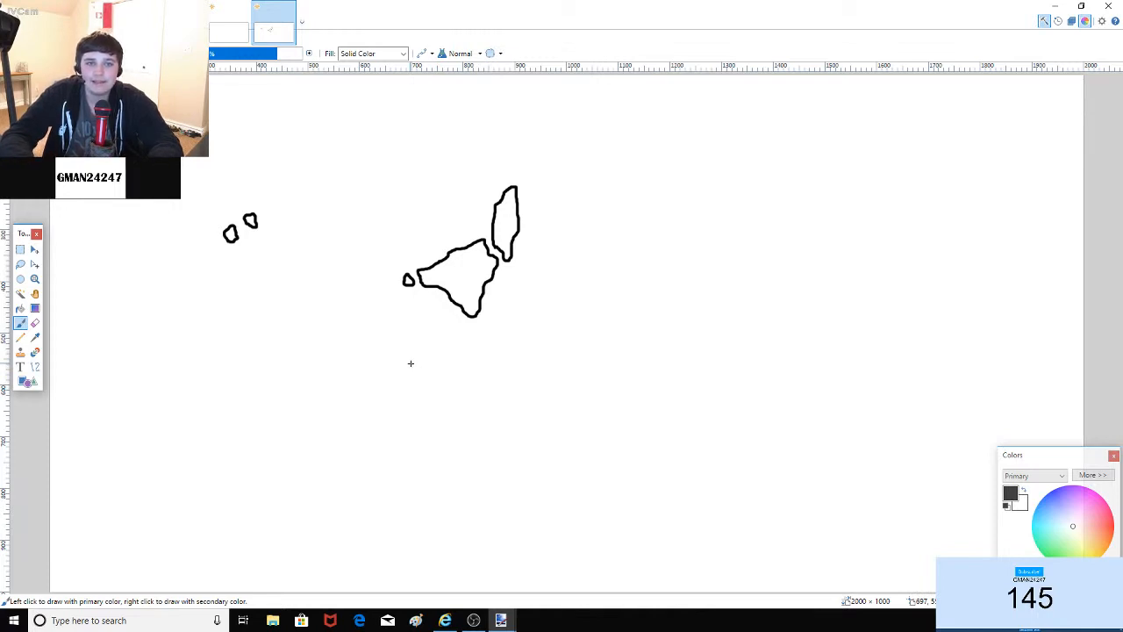
drag(980, 106, 1089, 119)
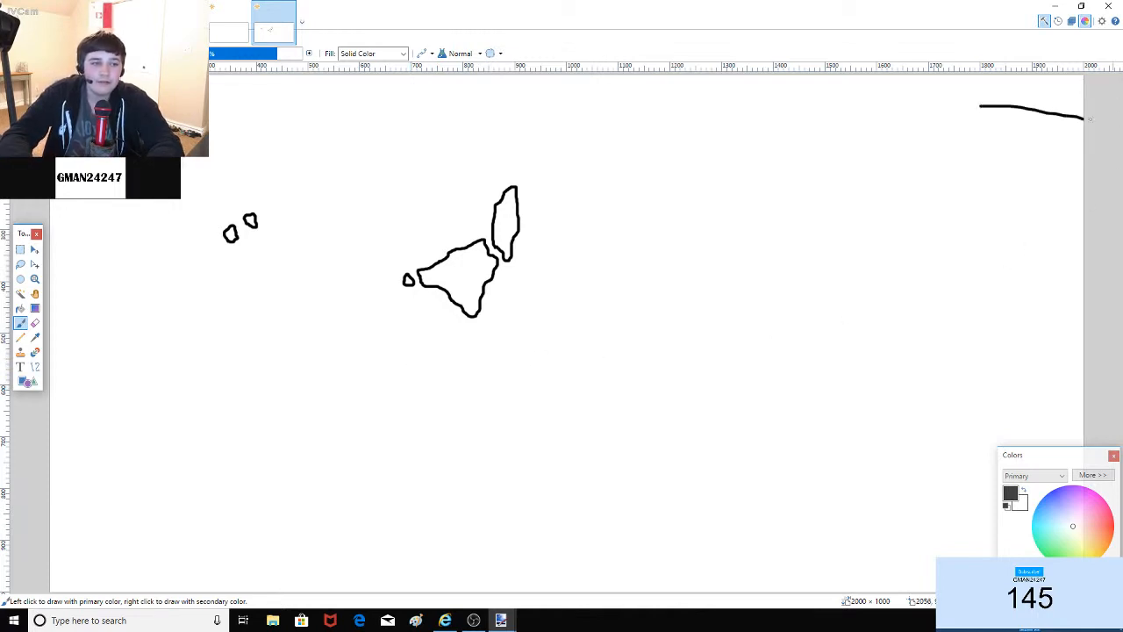
mouse_move(980, 106)
mouse_down()
mouse_move(825, 164)
mouse_move(743, 264)
mouse_move(757, 443)
mouse_move(787, 592)
mouse_up()
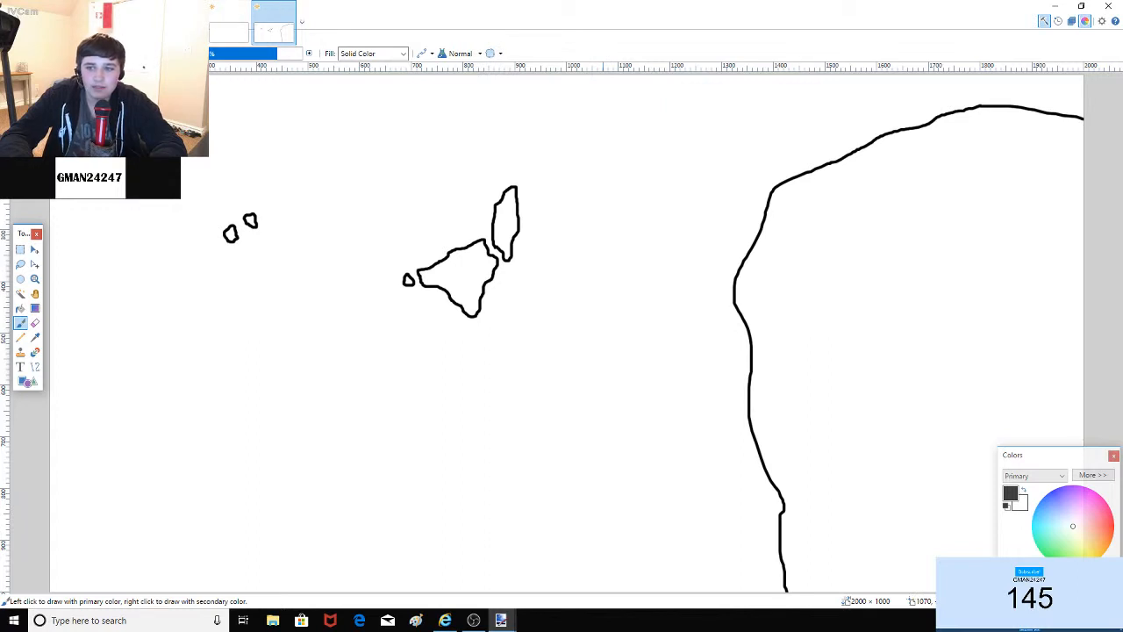
key(ctrl+z)
key(ctrl+z)
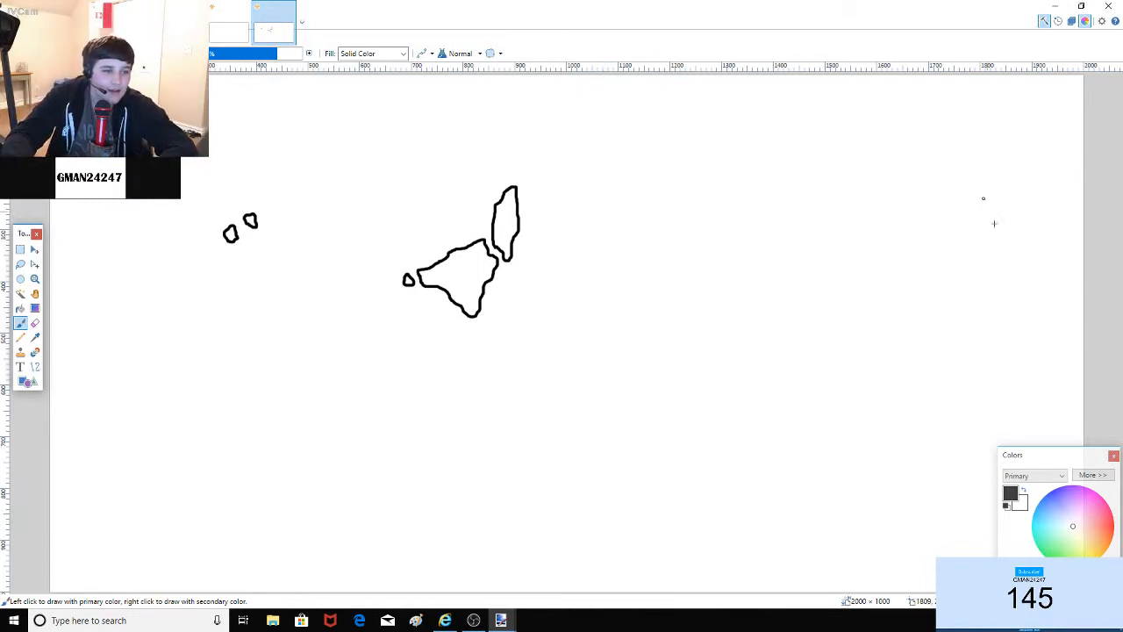
drag(1082, 182, 1083, 200)
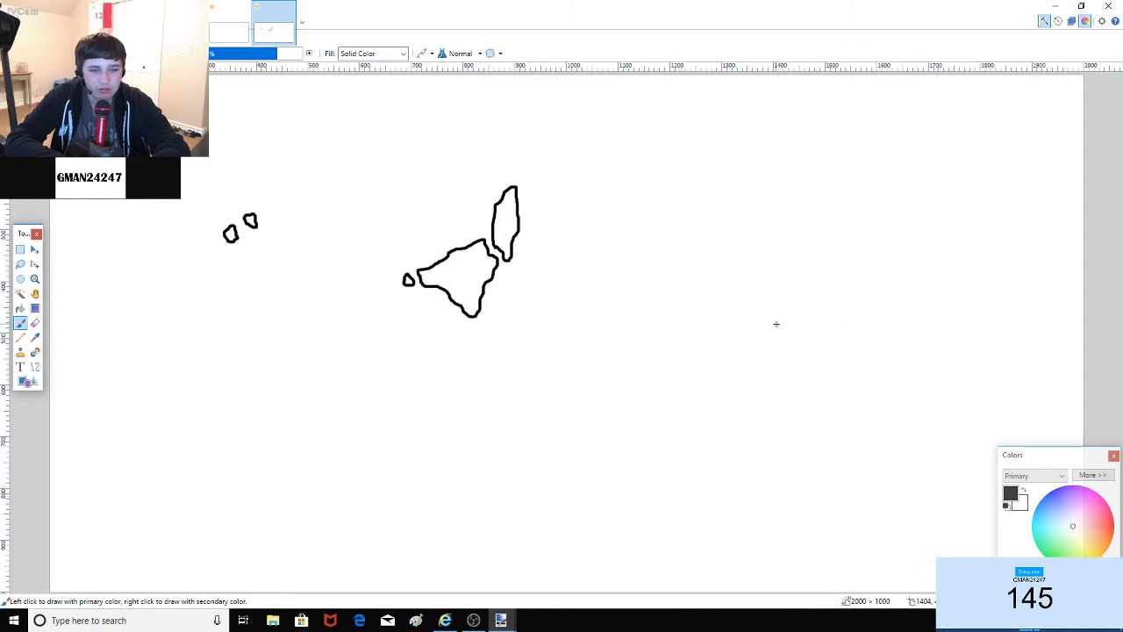
Step: Draw islets off the big continent's east and west coasts and a small peninsula lake
mouse_move(764, 330)
mouse_down()
mouse_move(775, 268)
mouse_move(800, 246)
mouse_move(821, 294)
mouse_move(897, 336)
mouse_move(862, 405)
mouse_move(887, 431)
mouse_move(891, 478)
mouse_move(929, 479)
mouse_move(996, 397)
mouse_move(985, 311)
mouse_move(1026, 250)
mouse_move(1024, 216)
mouse_move(1004, 194)
mouse_move(1008, 179)
mouse_move(1042, 183)
mouse_move(1040, 158)
mouse_move(1005, 123)
mouse_move(886, 78)
mouse_move(858, 96)
mouse_move(784, 94)
mouse_move(844, 98)
mouse_move(805, 92)
mouse_move(733, 112)
mouse_move(707, 151)
mouse_move(680, 246)
mouse_move(683, 278)
mouse_move(660, 295)
mouse_move(654, 328)
mouse_move(744, 385)
mouse_move(784, 363)
mouse_move(764, 332)
mouse_move(780, 344)
mouse_move(787, 322)
mouse_move(785, 351)
mouse_up()
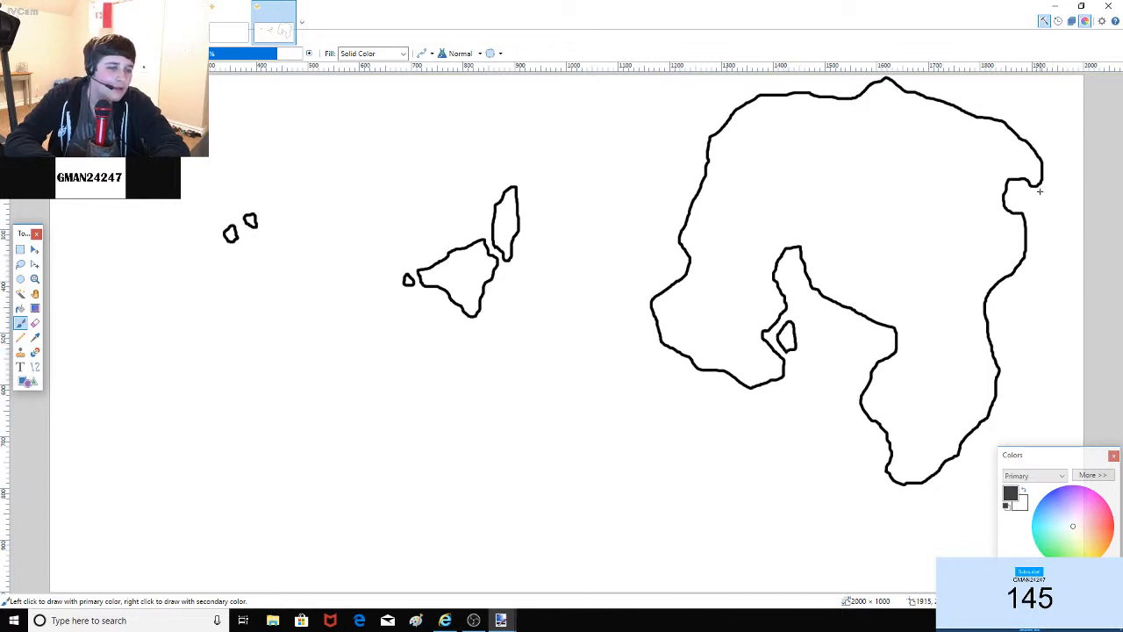
mouse_move(1042, 195)
mouse_down()
mouse_move(1035, 231)
mouse_move(1039, 217)
mouse_move(1017, 188)
mouse_move(1023, 194)
mouse_up()
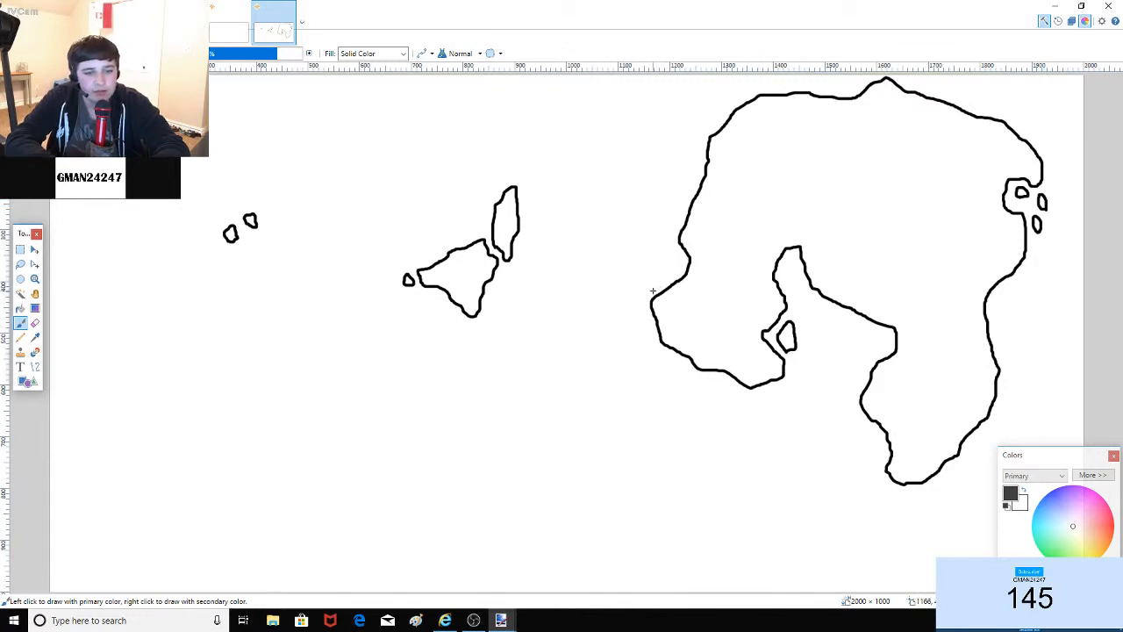
mouse_move(653, 291)
mouse_down()
mouse_move(680, 267)
mouse_move(661, 256)
mouse_move(650, 287)
mouse_up()
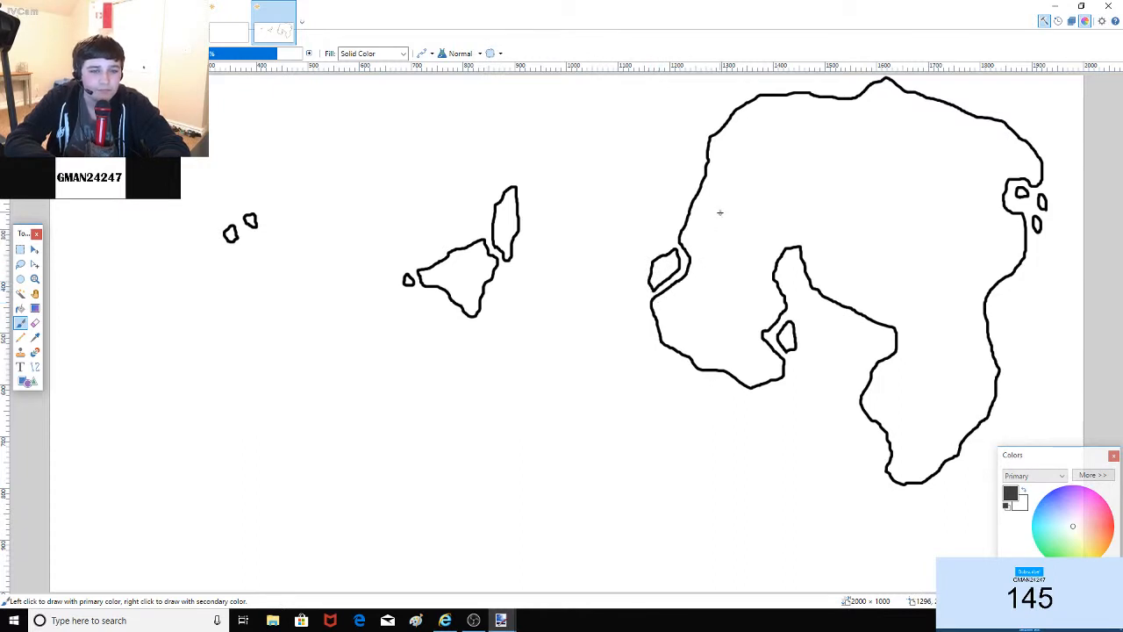
mouse_move(692, 238)
mouse_down()
mouse_move(673, 221)
mouse_move(710, 174)
mouse_move(716, 219)
mouse_move(693, 237)
mouse_up()
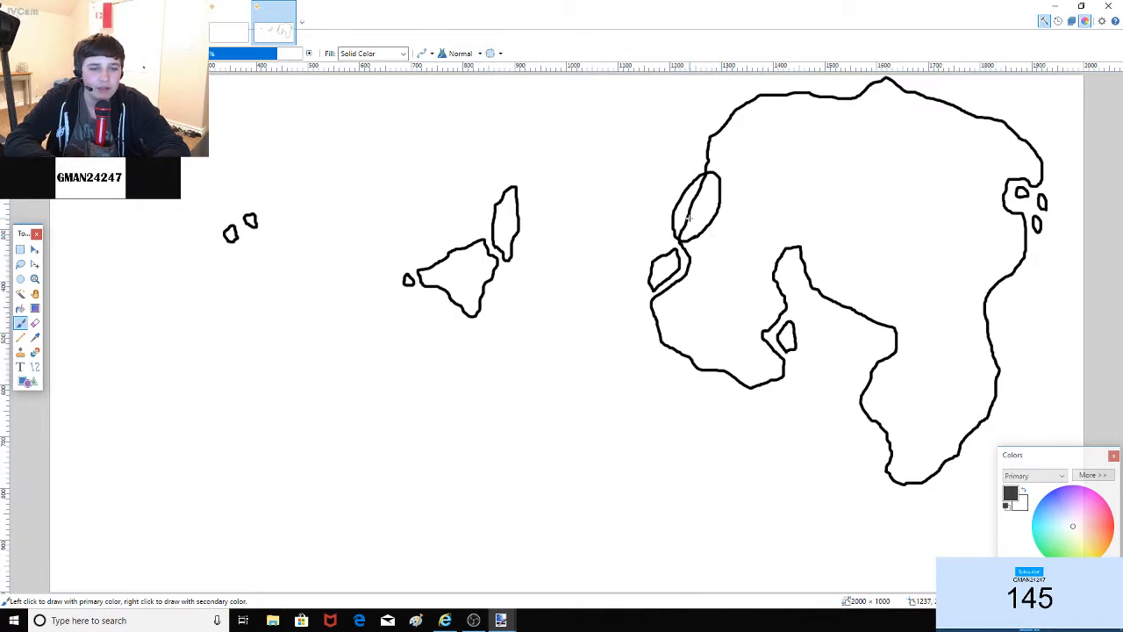
key(ctrl+z)
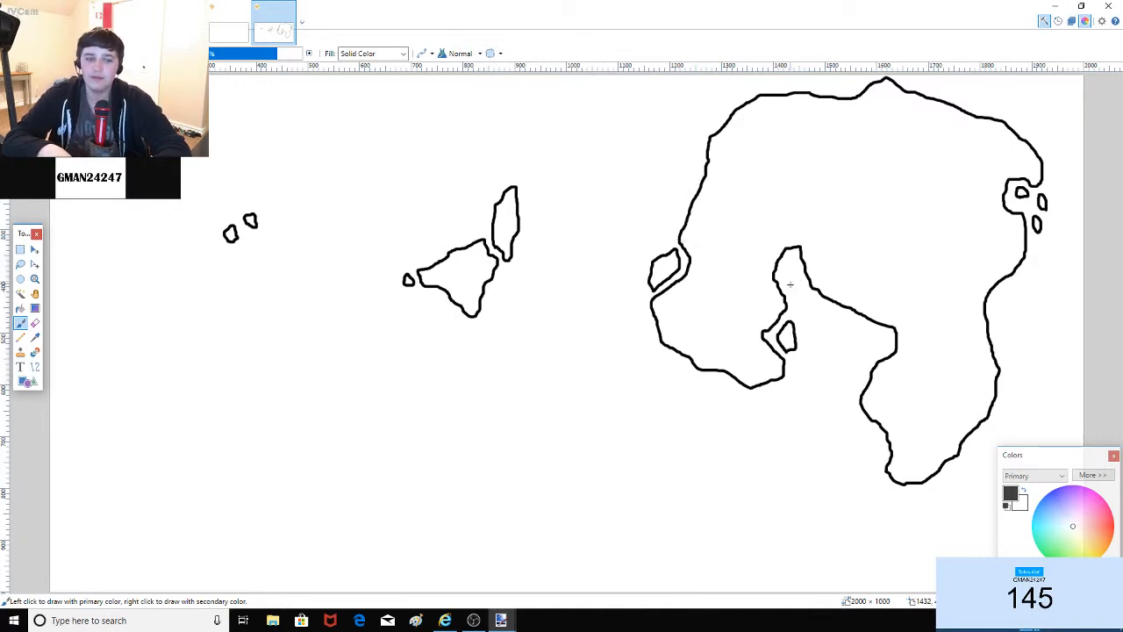
mouse_move(789, 283)
mouse_down()
mouse_move(788, 262)
mouse_move(792, 282)
mouse_up()
Step: Draw a line across the big continent twice, undoing both attempts
drag(694, 200, 1028, 144)
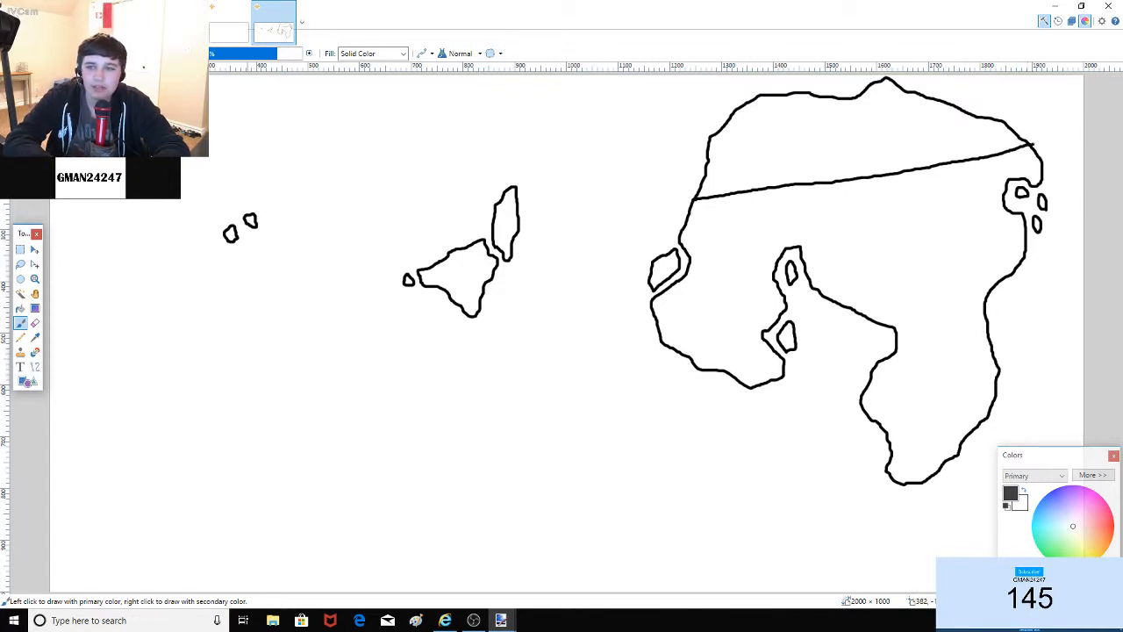
key(ctrl+z)
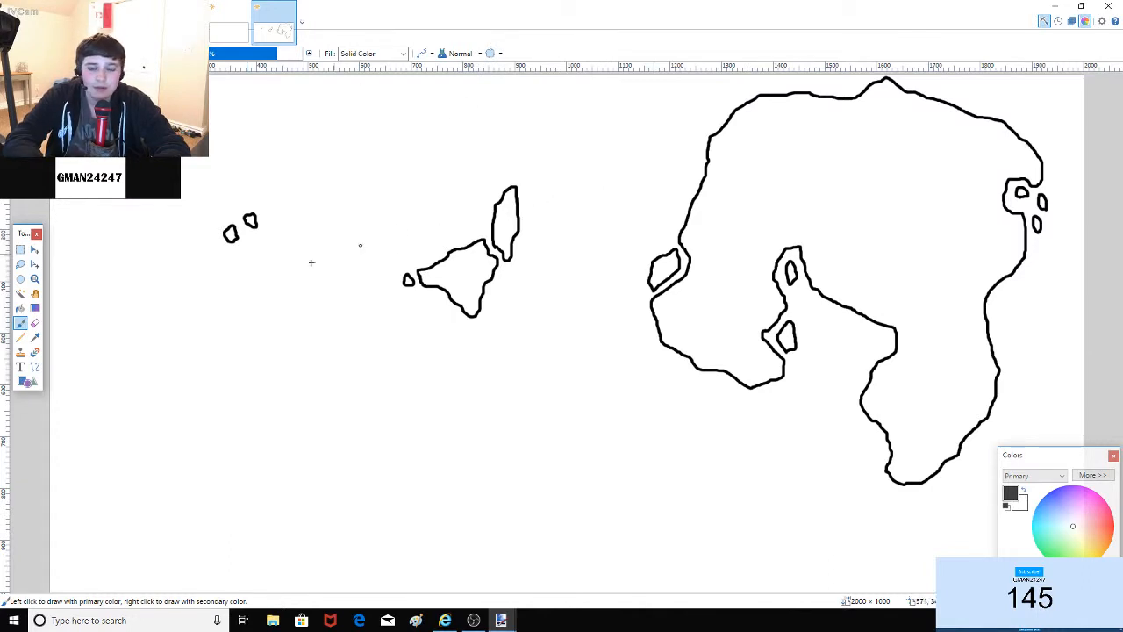
drag(689, 214, 1006, 143)
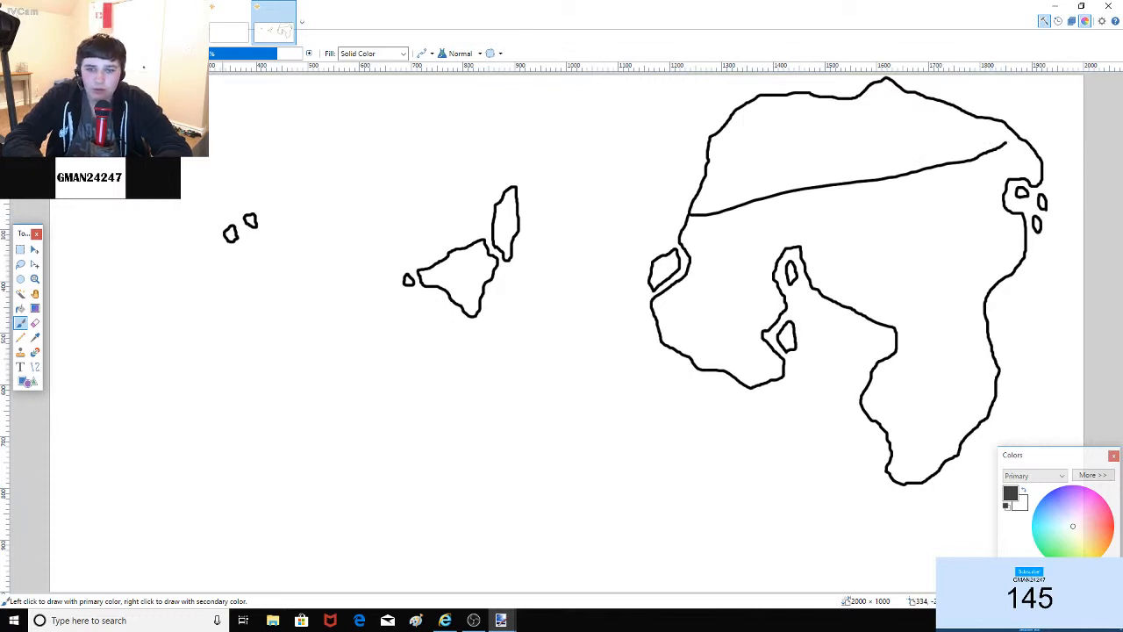
key(ctrl+z)
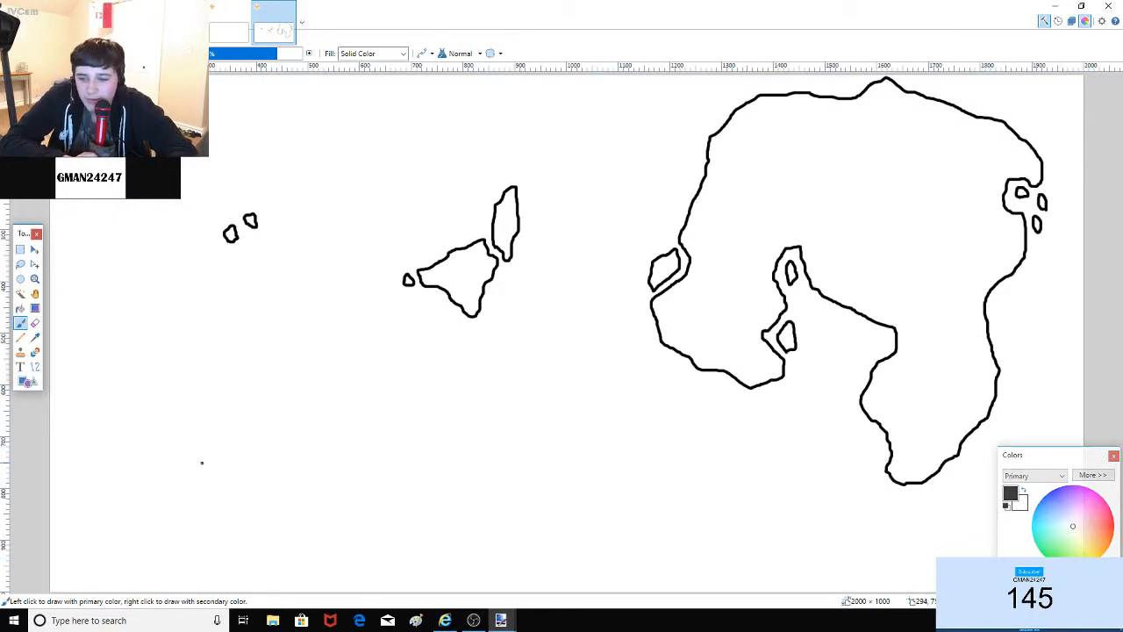
Step: Outline a lower-left landmass with an islet, plus small islets by the big continent's coasts
mouse_move(200, 460)
mouse_down()
mouse_move(120, 474)
mouse_move(95, 496)
mouse_move(71, 485)
mouse_move(75, 430)
mouse_move(110, 384)
mouse_move(159, 385)
mouse_move(207, 362)
mouse_move(225, 405)
mouse_move(202, 460)
mouse_up()
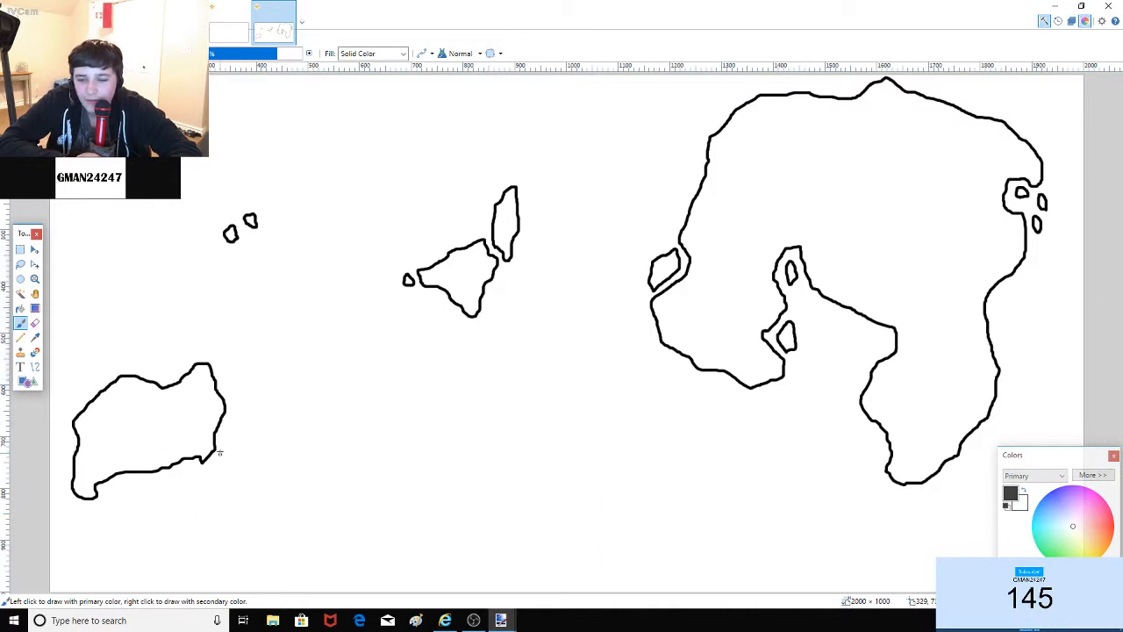
mouse_move(230, 452)
mouse_down()
mouse_move(228, 423)
mouse_move(233, 449)
mouse_up()
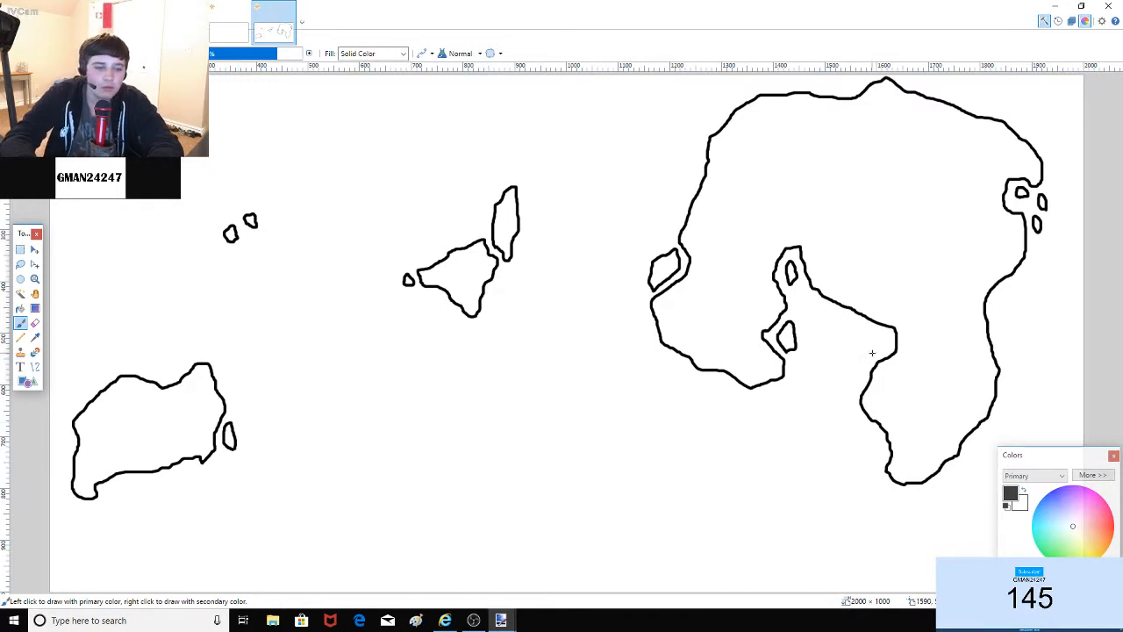
mouse_move(872, 353)
mouse_down()
mouse_move(893, 338)
mouse_move(878, 331)
mouse_move(874, 349)
mouse_up()
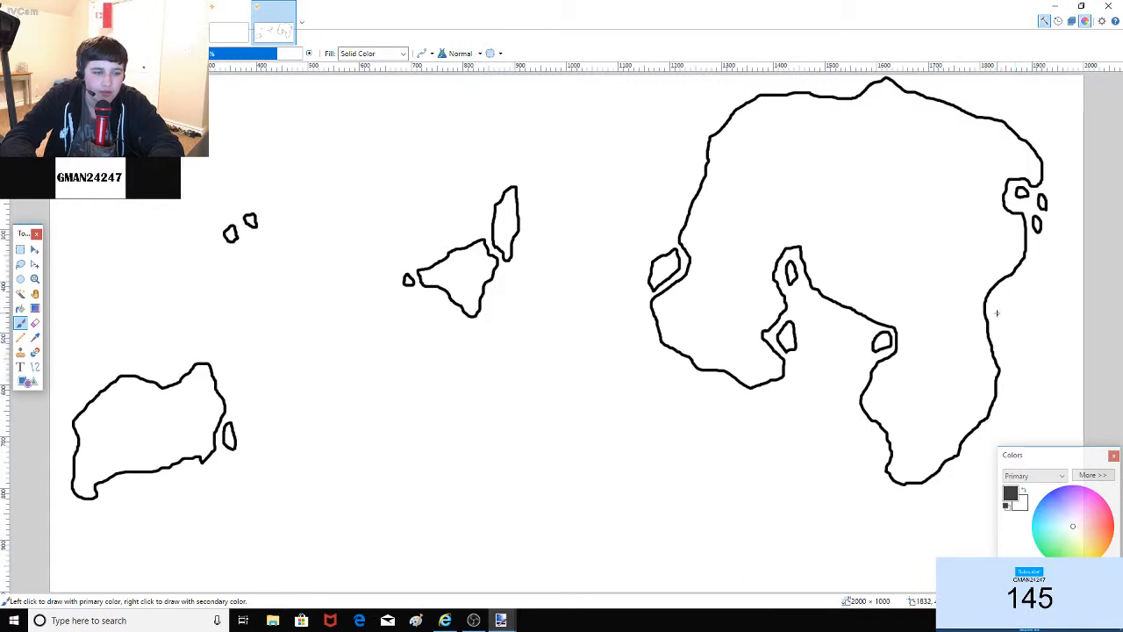
mouse_move(995, 306)
mouse_down()
mouse_move(1013, 283)
mouse_move(1016, 294)
mouse_move(1013, 360)
mouse_move(995, 298)
mouse_up()
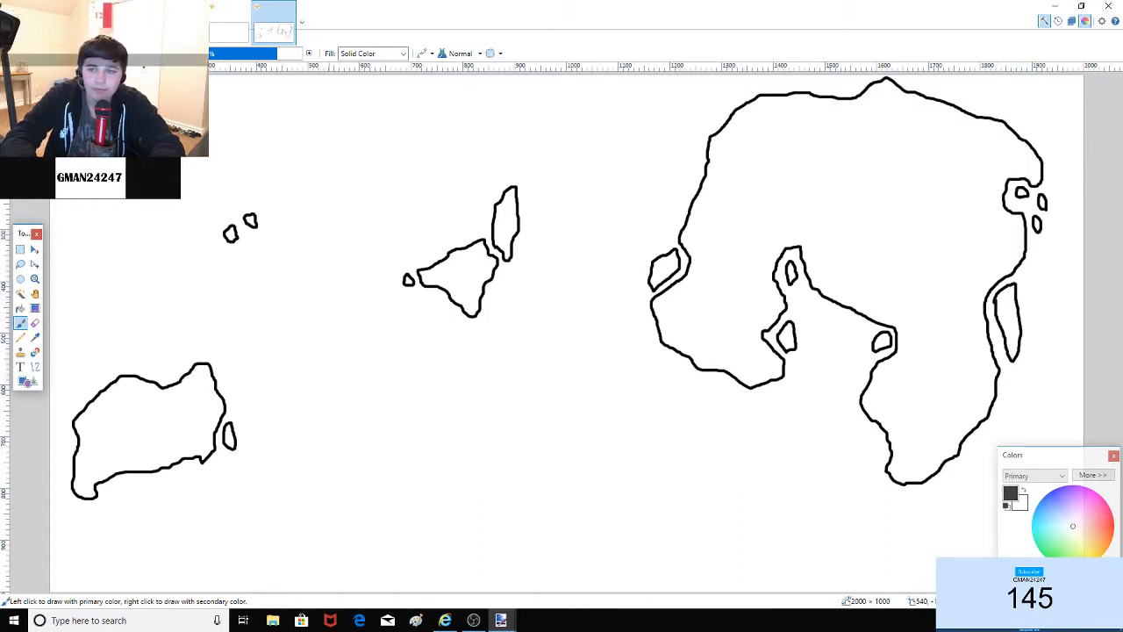
key(ctrl+z)
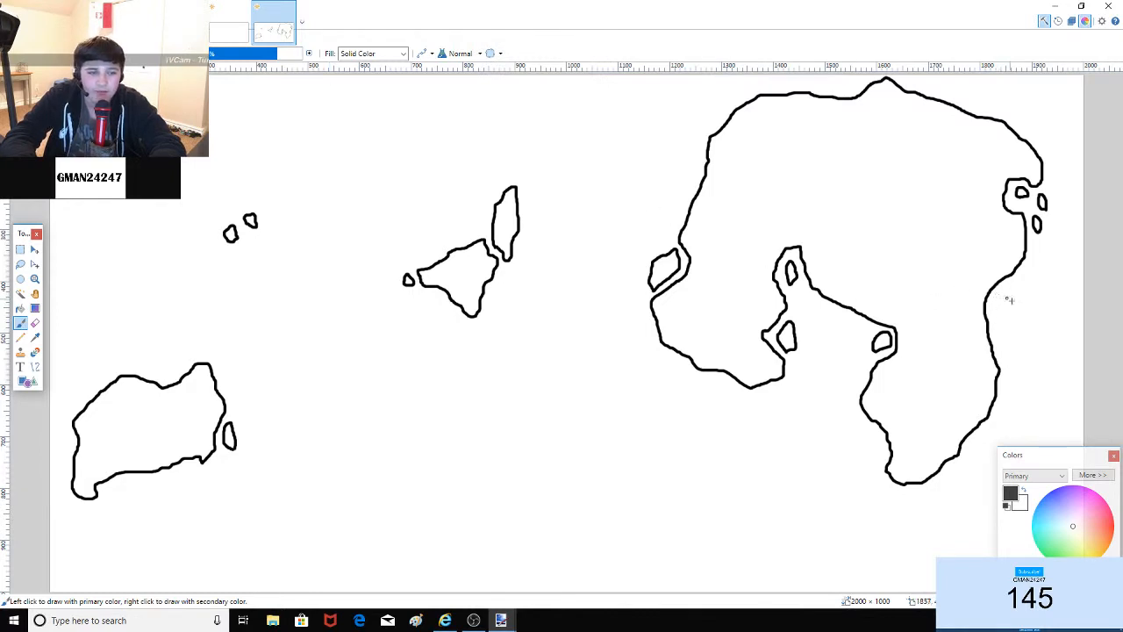
mouse_move(996, 318)
mouse_down()
mouse_move(1010, 283)
mouse_move(1019, 295)
mouse_move(1000, 318)
mouse_move(1019, 318)
mouse_move(1022, 331)
mouse_move(1012, 335)
mouse_move(1011, 321)
mouse_up()
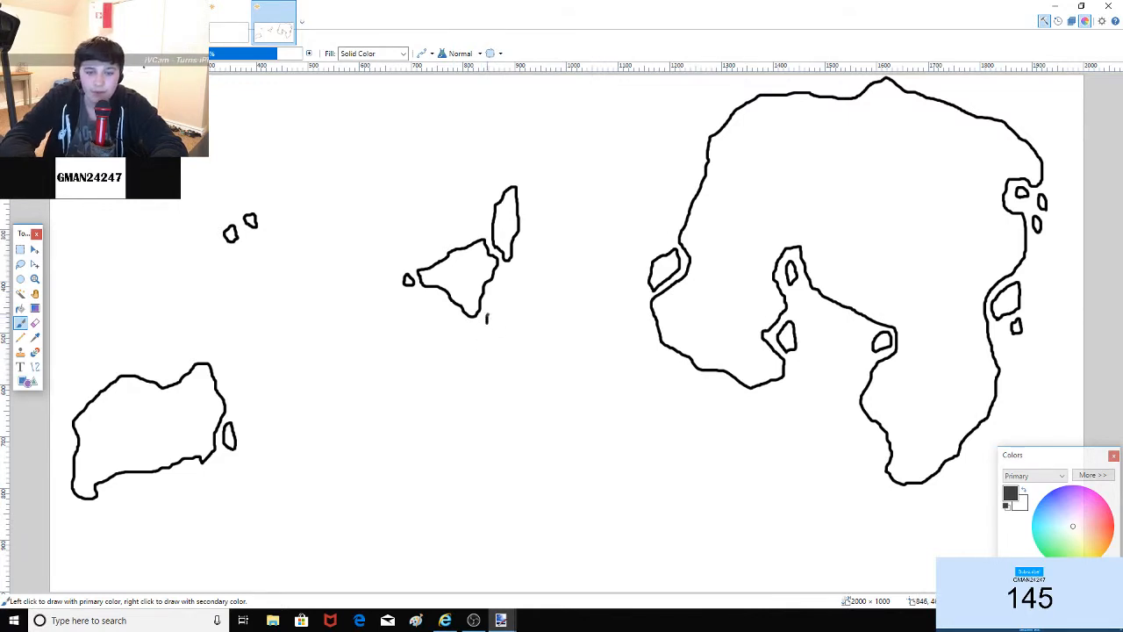
Step: Trace a closed lower-middle coastline from the small island's base, redoing one misdrawn stretch
mouse_move(493, 290)
mouse_down()
mouse_move(592, 305)
mouse_move(636, 273)
mouse_move(652, 355)
mouse_move(725, 385)
mouse_move(745, 438)
mouse_move(720, 466)
mouse_up()
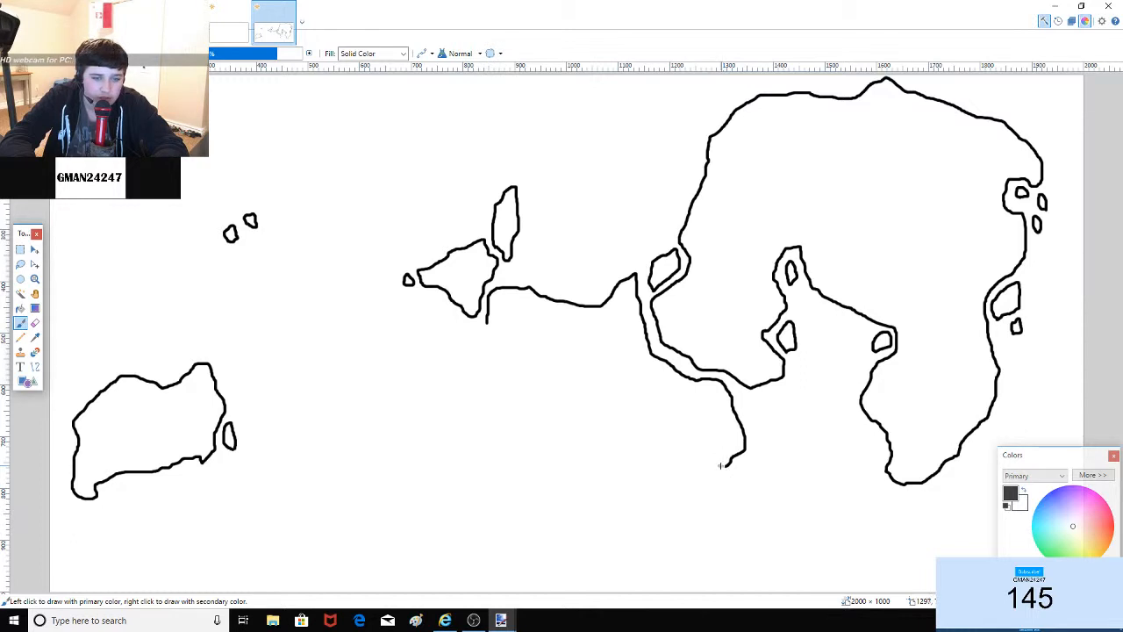
drag(729, 460, 720, 465)
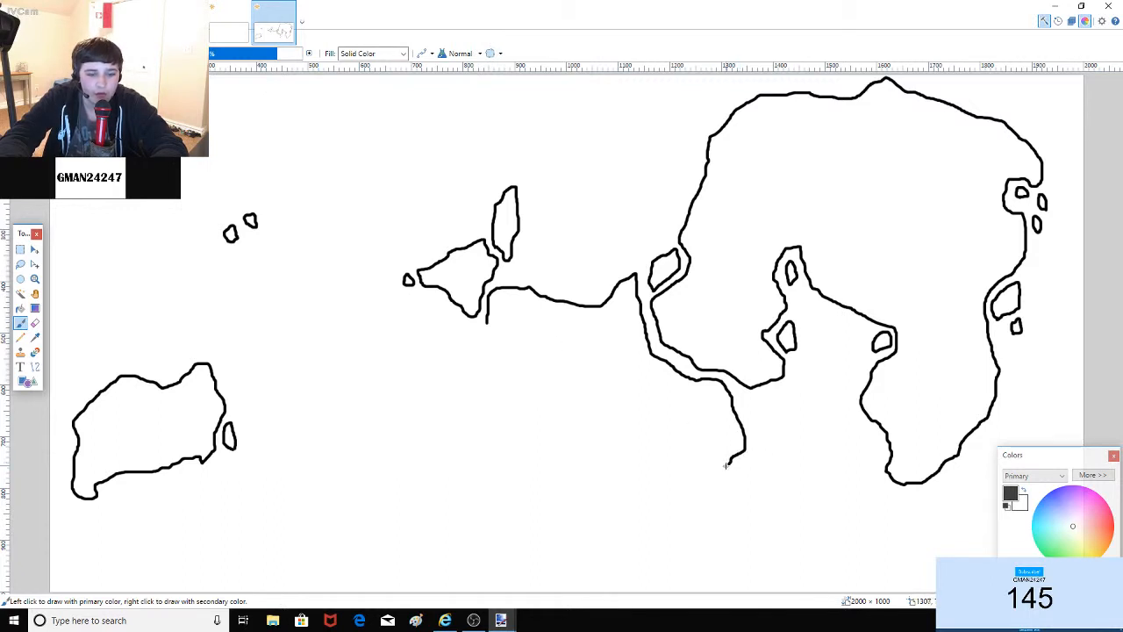
mouse_move(722, 466)
mouse_down()
mouse_move(664, 496)
mouse_move(576, 506)
mouse_up()
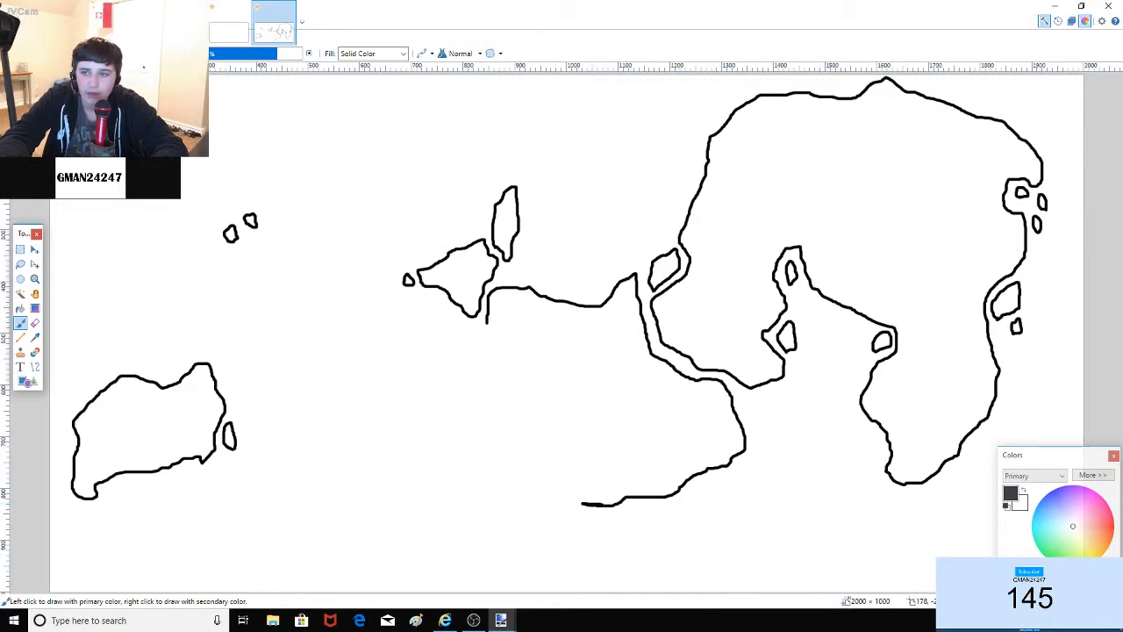
key(ctrl+z)
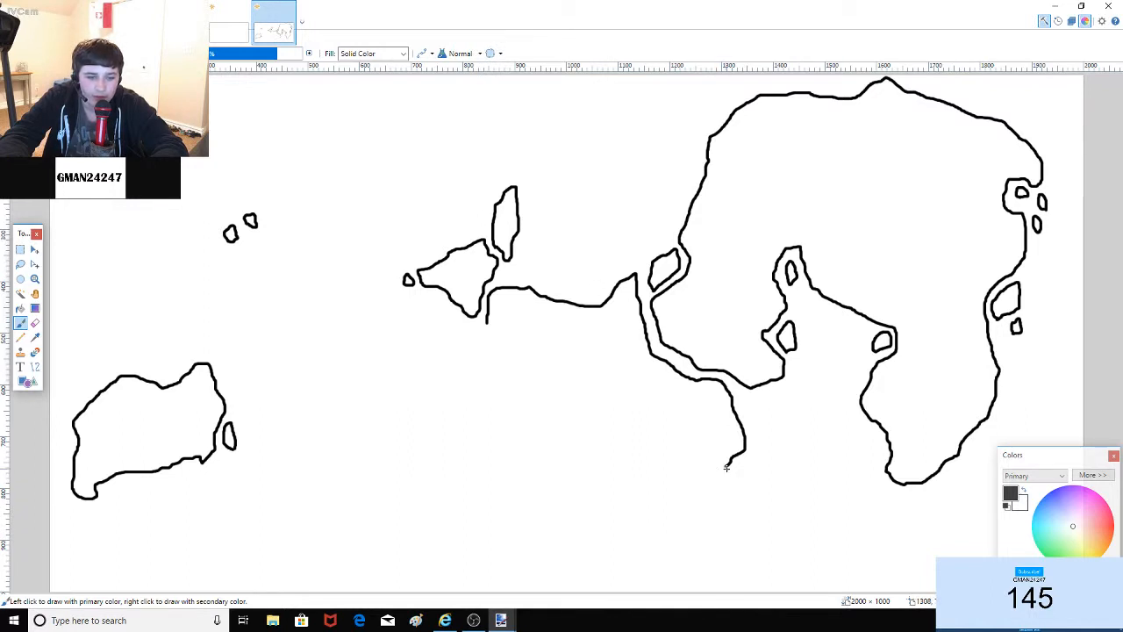
mouse_move(727, 465)
mouse_down()
mouse_move(670, 510)
mouse_move(612, 518)
mouse_move(532, 506)
mouse_move(513, 455)
mouse_move(534, 411)
mouse_move(488, 322)
mouse_up()
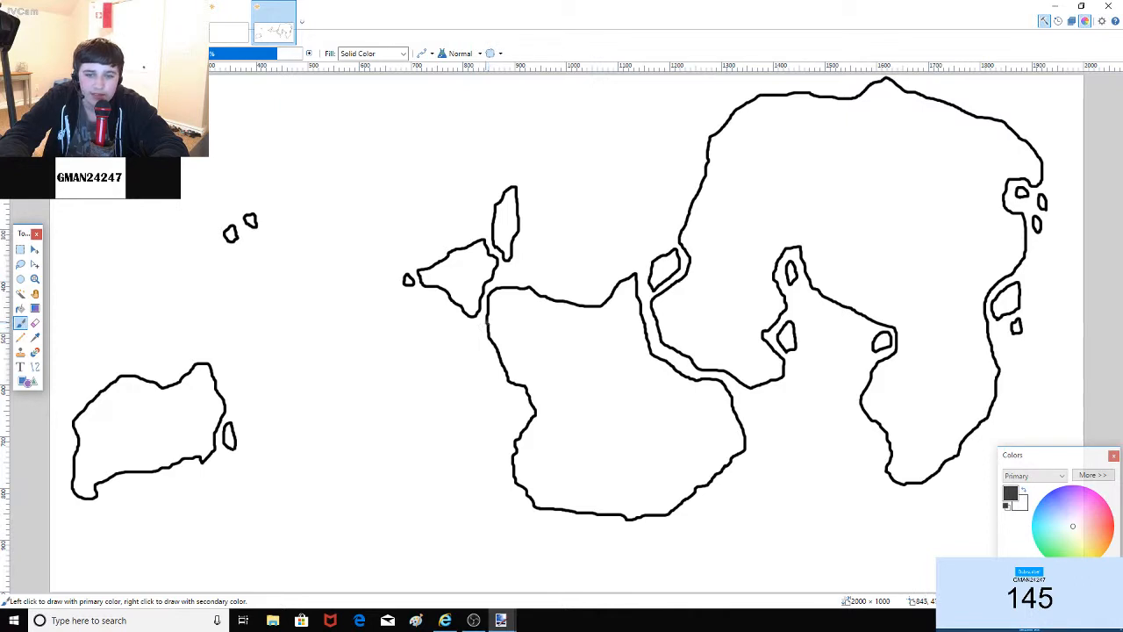
Step: Add a small islet just off the new landmass's northern coast
mouse_move(590, 299)
mouse_down()
mouse_move(576, 297)
mouse_move(579, 283)
mouse_move(598, 278)
mouse_up()
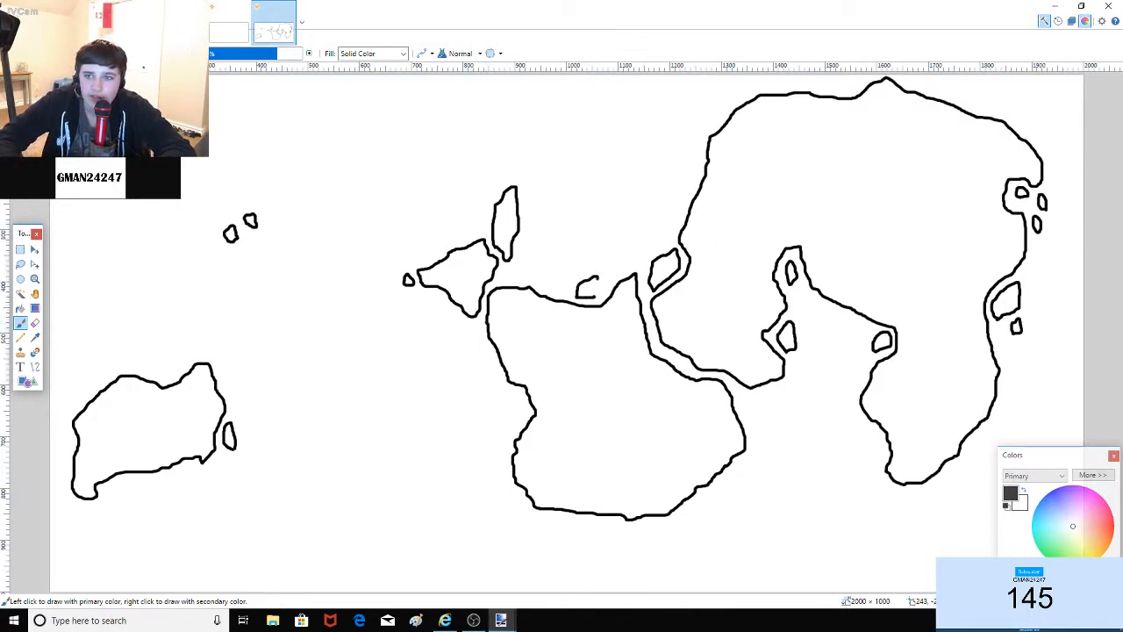
key(ctrl+z)
mouse_move(599, 300)
mouse_down()
mouse_move(607, 276)
mouse_move(582, 285)
mouse_move(590, 301)
mouse_move(605, 298)
mouse_up()
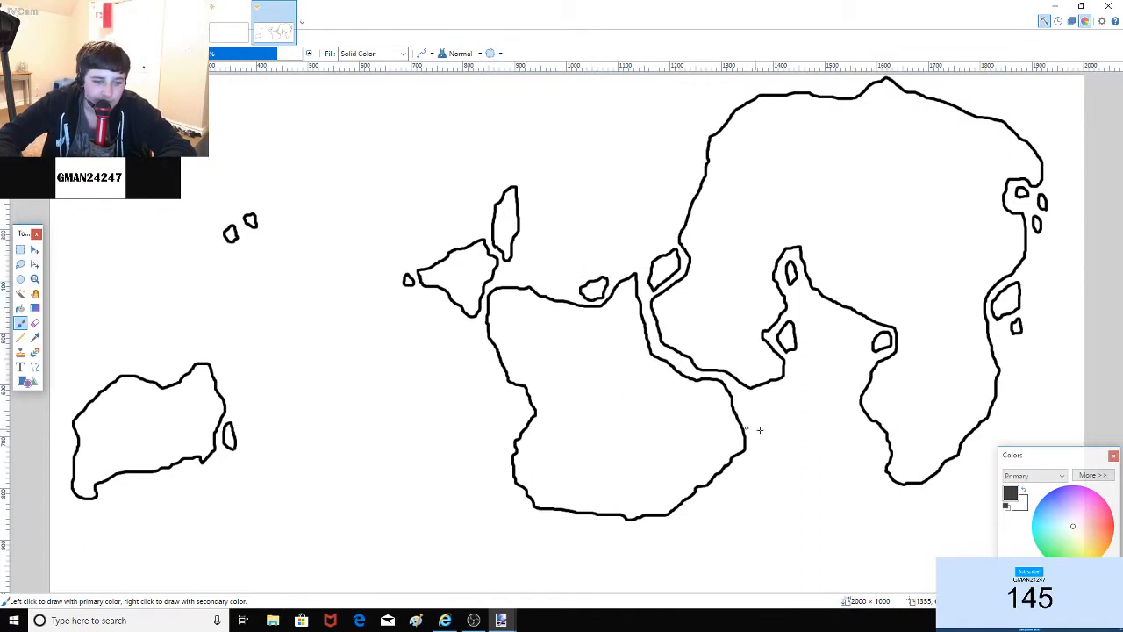
Step: Add an islet off the new continent's east coast and lakes inside it, undoing two rejected shapes
mouse_move(737, 484)
mouse_down()
mouse_move(743, 458)
mouse_move(737, 479)
mouse_up()
mouse_move(554, 480)
mouse_down()
mouse_move(539, 460)
mouse_move(546, 437)
mouse_move(563, 448)
mouse_move(554, 480)
mouse_up()
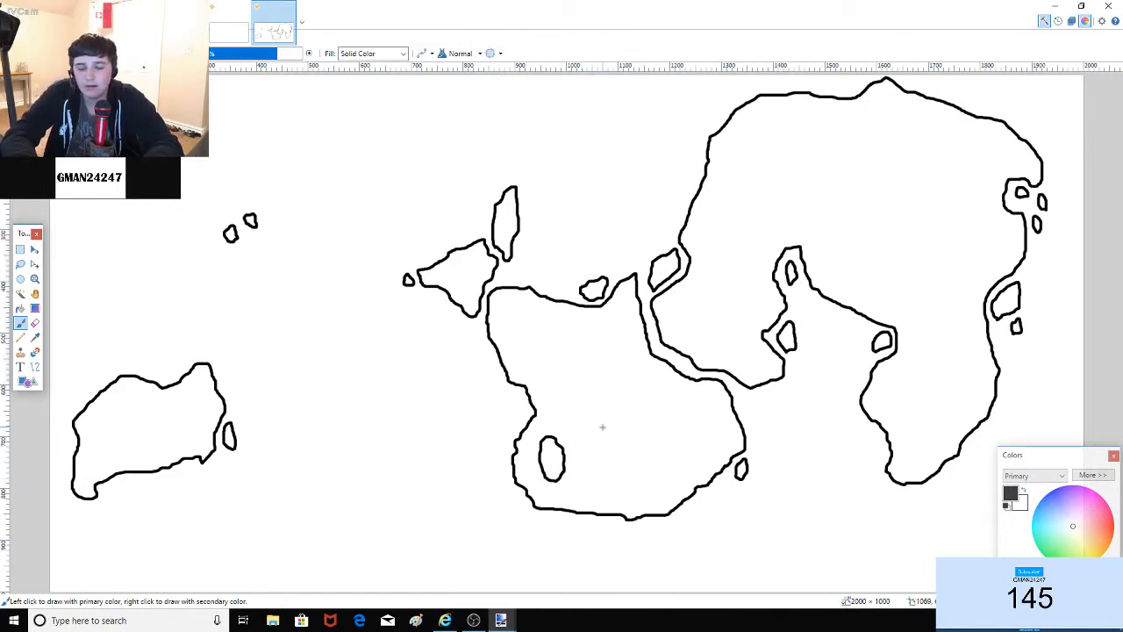
mouse_move(583, 363)
mouse_down()
mouse_move(626, 364)
mouse_move(606, 397)
mouse_move(580, 400)
mouse_move(575, 376)
mouse_move(600, 369)
mouse_up()
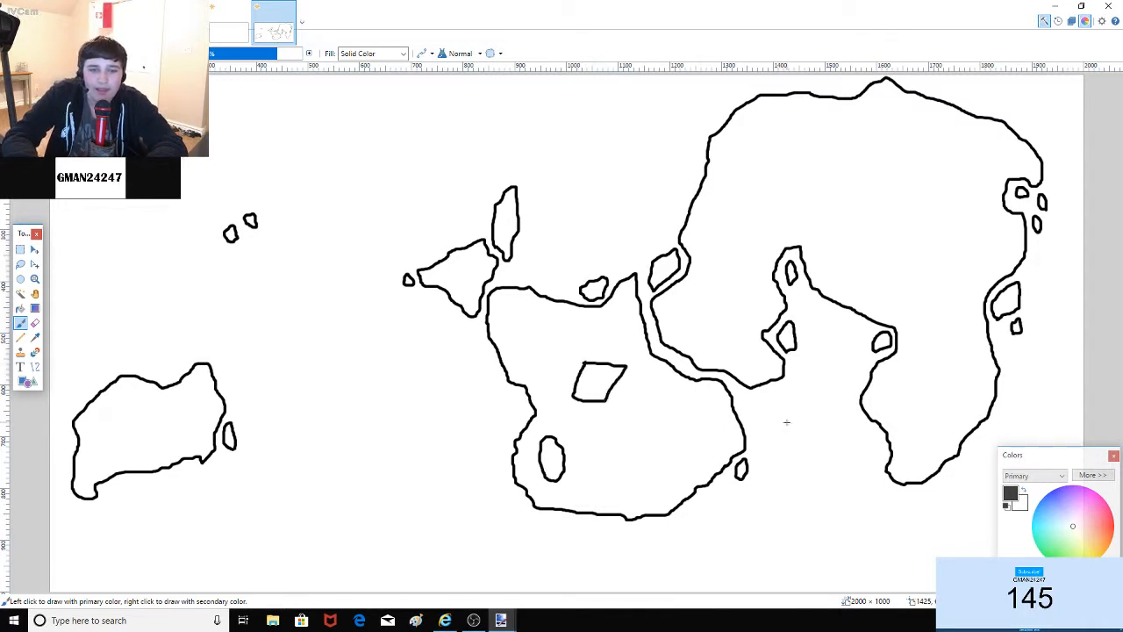
key(ctrl+z)
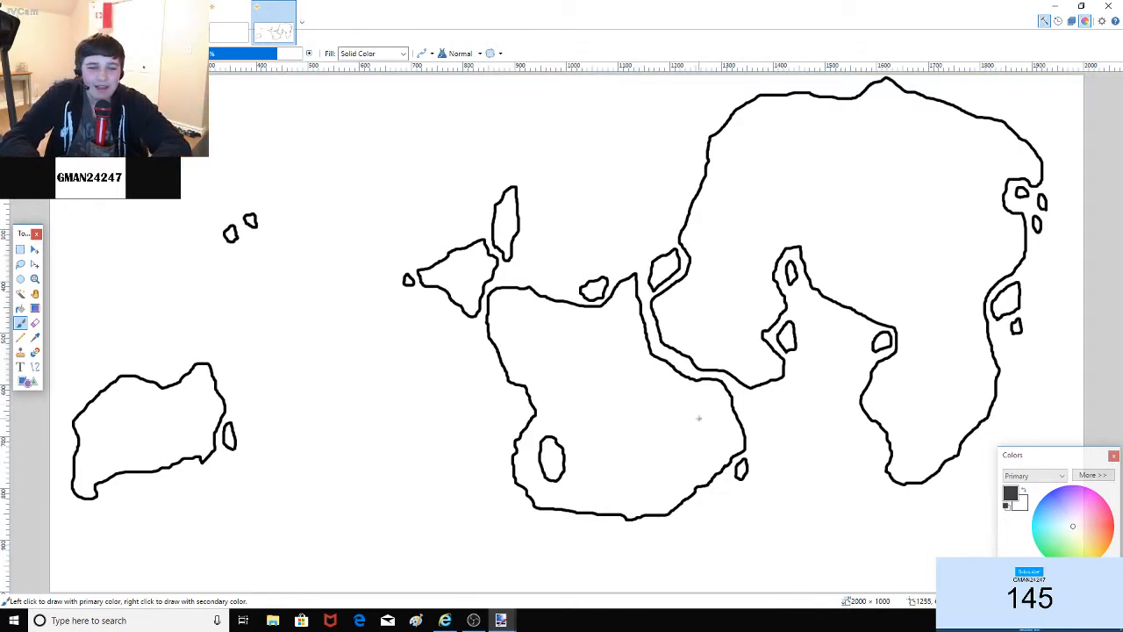
mouse_move(699, 418)
mouse_down()
mouse_move(570, 368)
mouse_move(608, 325)
mouse_move(680, 388)
mouse_move(683, 423)
mouse_up()
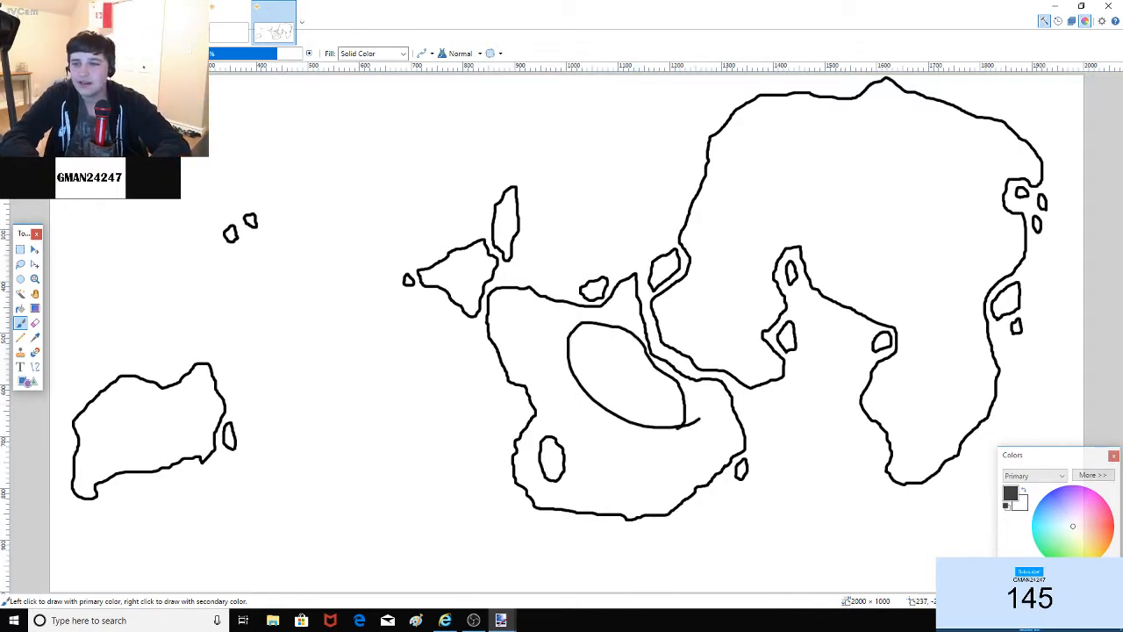
key(ctrl+z)
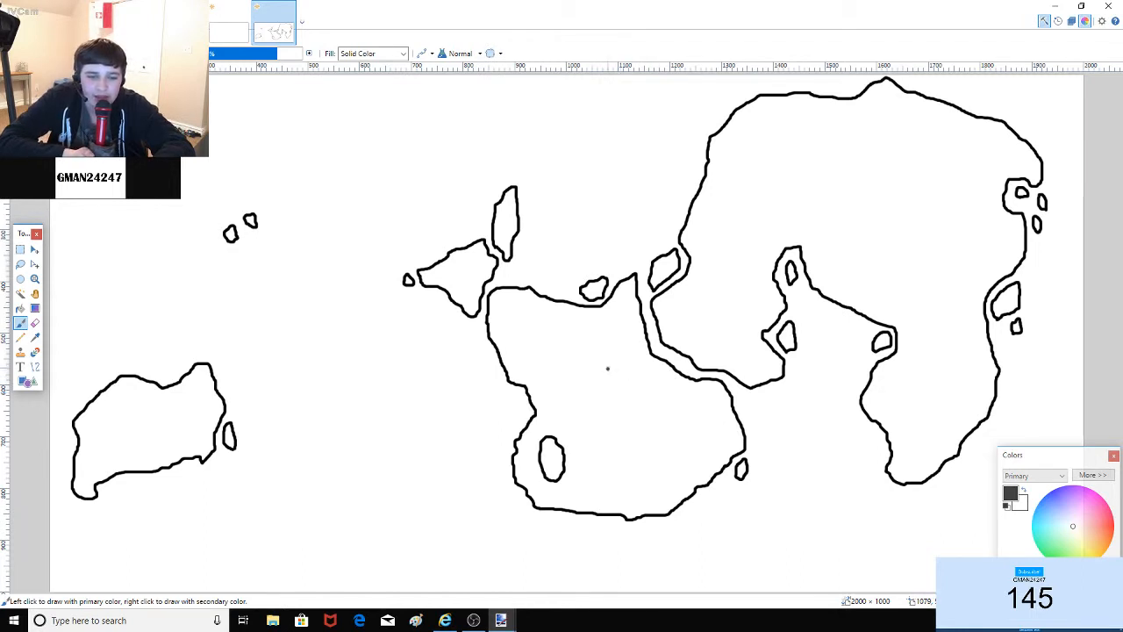
drag(609, 369, 612, 361)
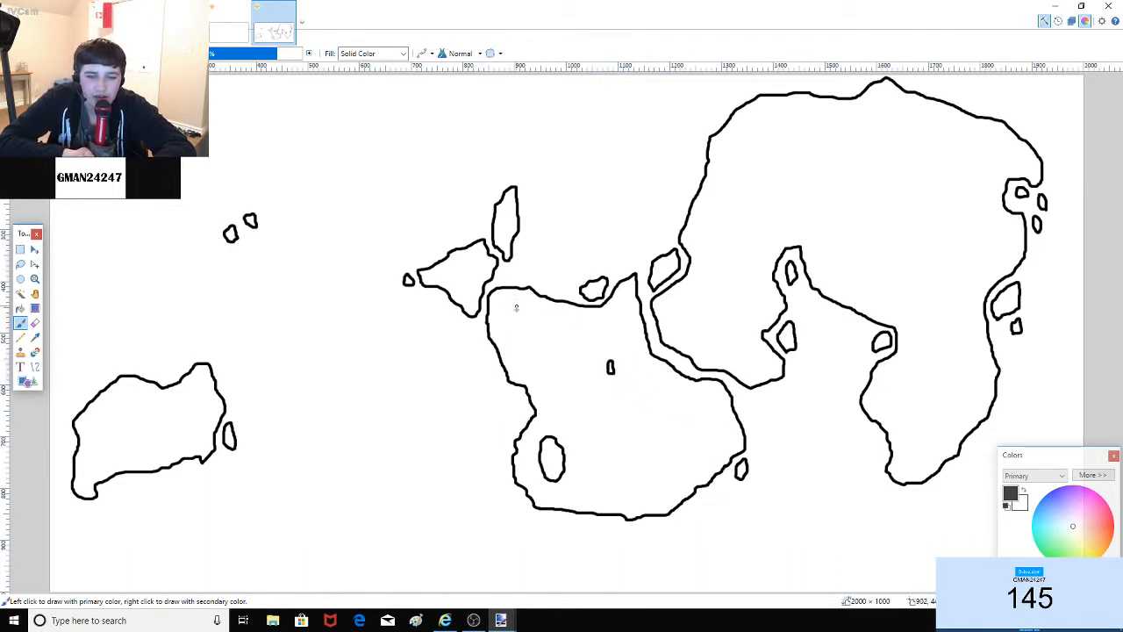
Step: Try lakes in the western and tall narrow islands, undoing the last two
drag(445, 272, 449, 282)
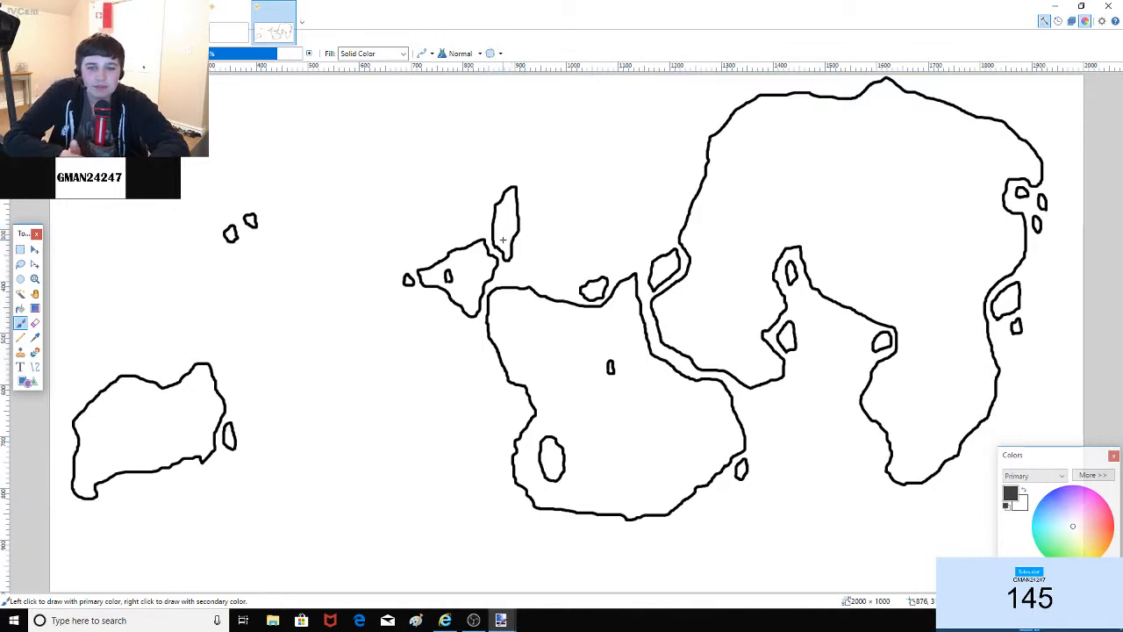
mouse_move(504, 238)
mouse_down()
mouse_move(511, 208)
mouse_move(506, 240)
mouse_up()
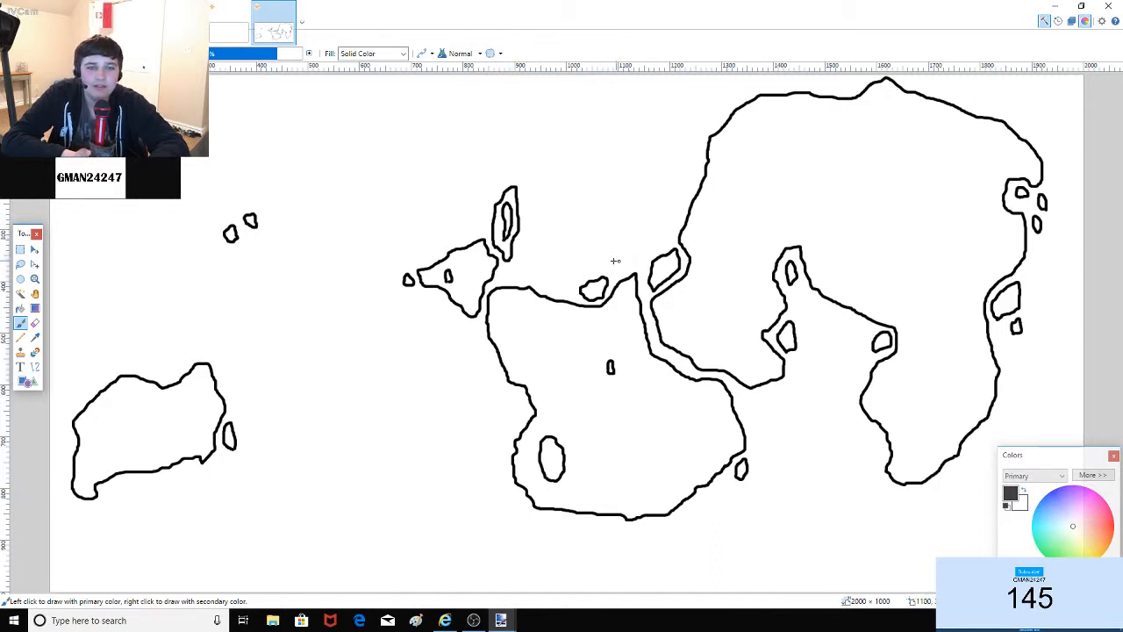
mouse_move(151, 463)
mouse_down()
mouse_move(101, 462)
mouse_move(134, 403)
mouse_move(191, 404)
mouse_move(141, 466)
mouse_up()
key(ctrl+z)
key(ctrl+z)
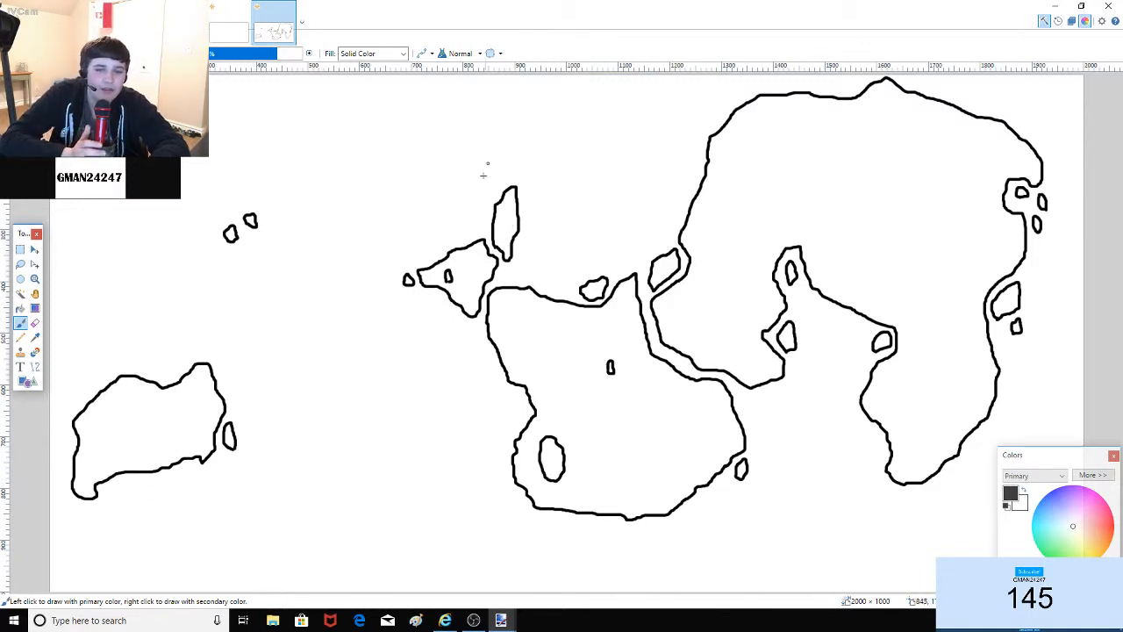
Step: Add small islands in the northern and western seas, beside the tall island, and off the central coast
mouse_move(337, 177)
mouse_down()
mouse_move(336, 194)
mouse_move(356, 158)
mouse_move(348, 169)
mouse_move(365, 193)
mouse_up()
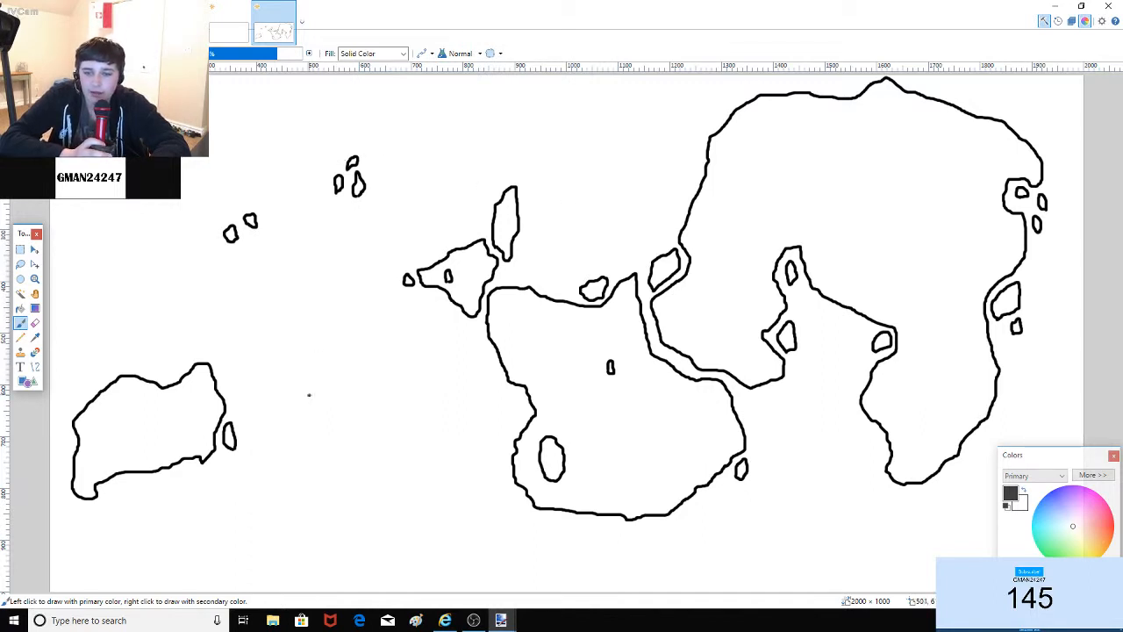
mouse_move(309, 395)
mouse_down()
mouse_move(302, 379)
mouse_move(313, 394)
mouse_up()
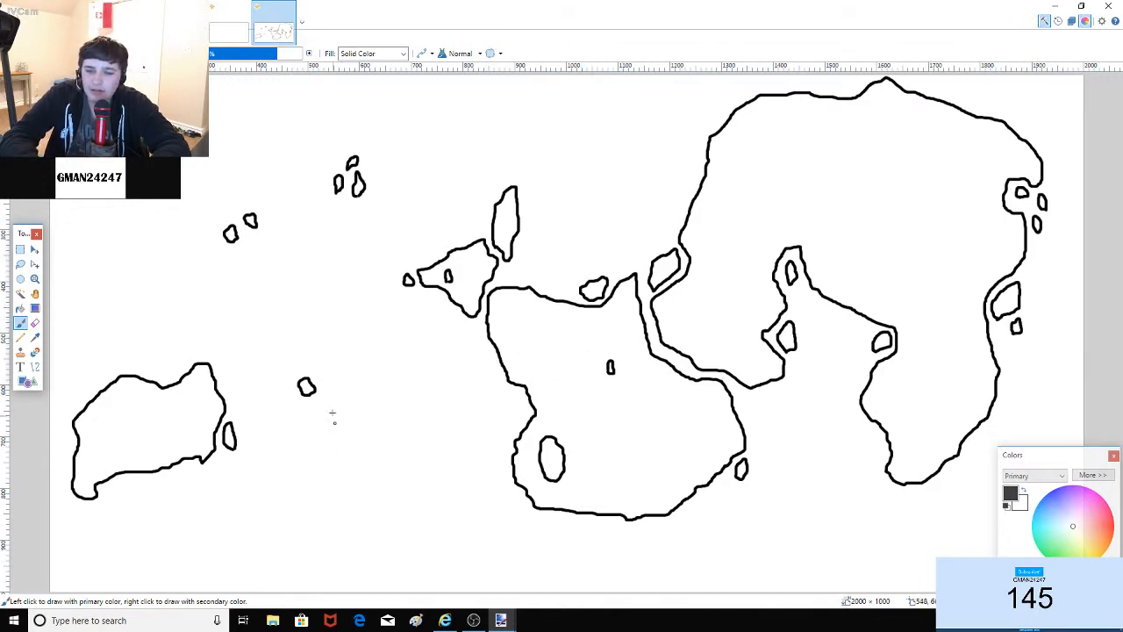
drag(321, 390, 326, 394)
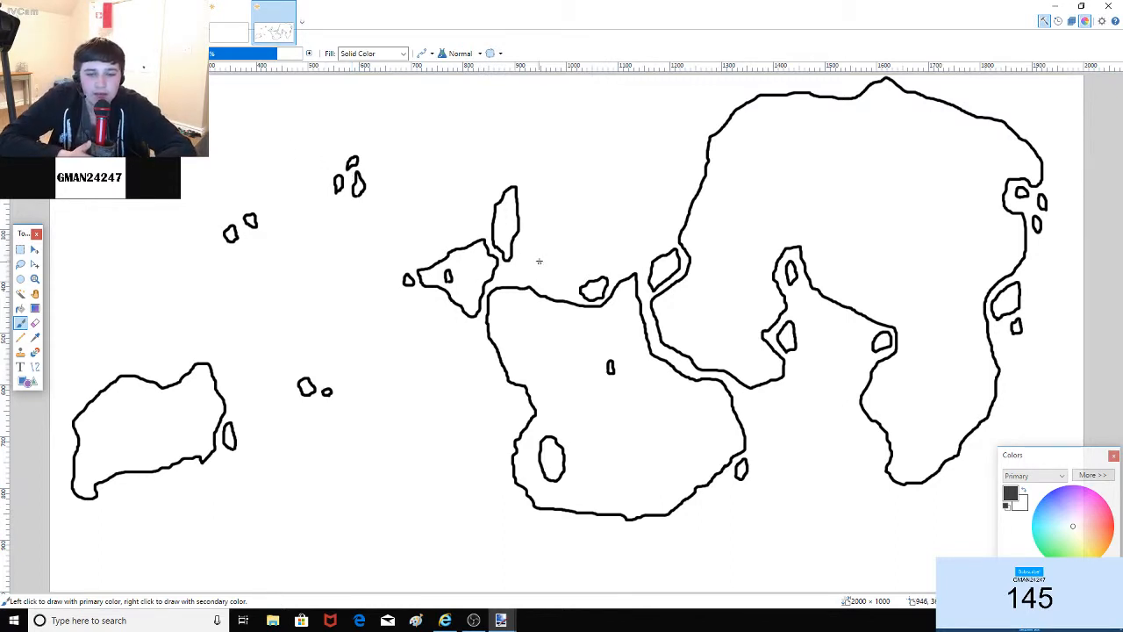
drag(522, 253, 521, 241)
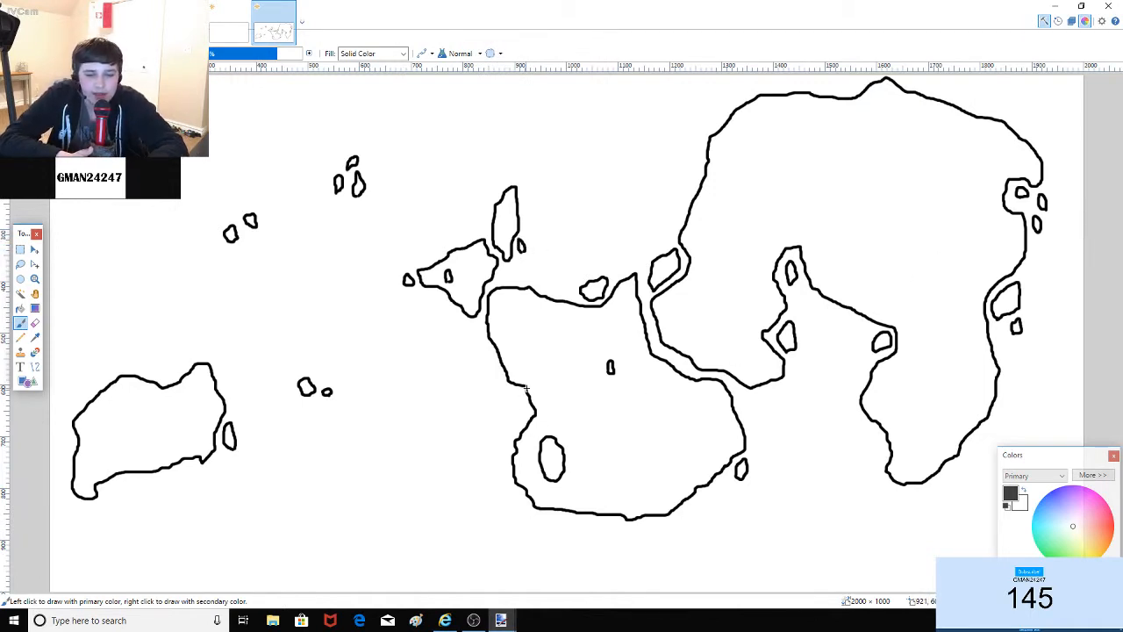
mouse_move(516, 426)
mouse_down()
mouse_move(523, 412)
mouse_move(513, 410)
mouse_move(518, 428)
mouse_up()
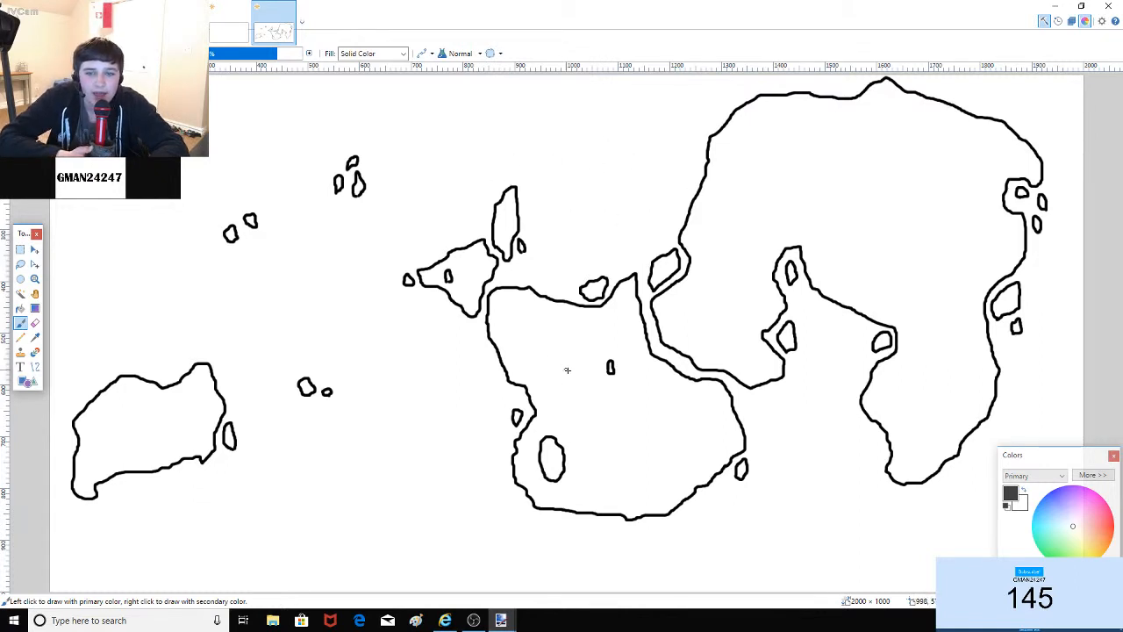
Step: Outline lakes in the central and eastern landmasses and a long inlet in the southern peninsula
mouse_move(524, 352)
mouse_down()
mouse_move(512, 335)
mouse_move(540, 312)
mouse_move(538, 365)
mouse_move(525, 369)
mouse_move(525, 351)
mouse_up()
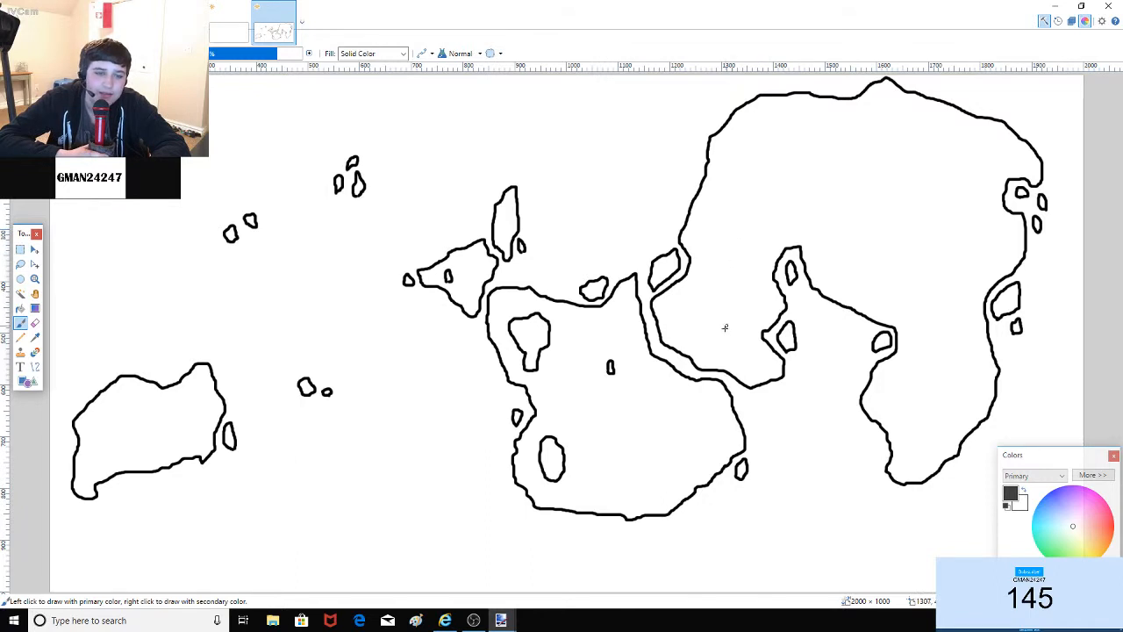
mouse_move(713, 350)
mouse_down()
mouse_move(684, 313)
mouse_move(720, 277)
mouse_move(735, 334)
mouse_move(718, 349)
mouse_up()
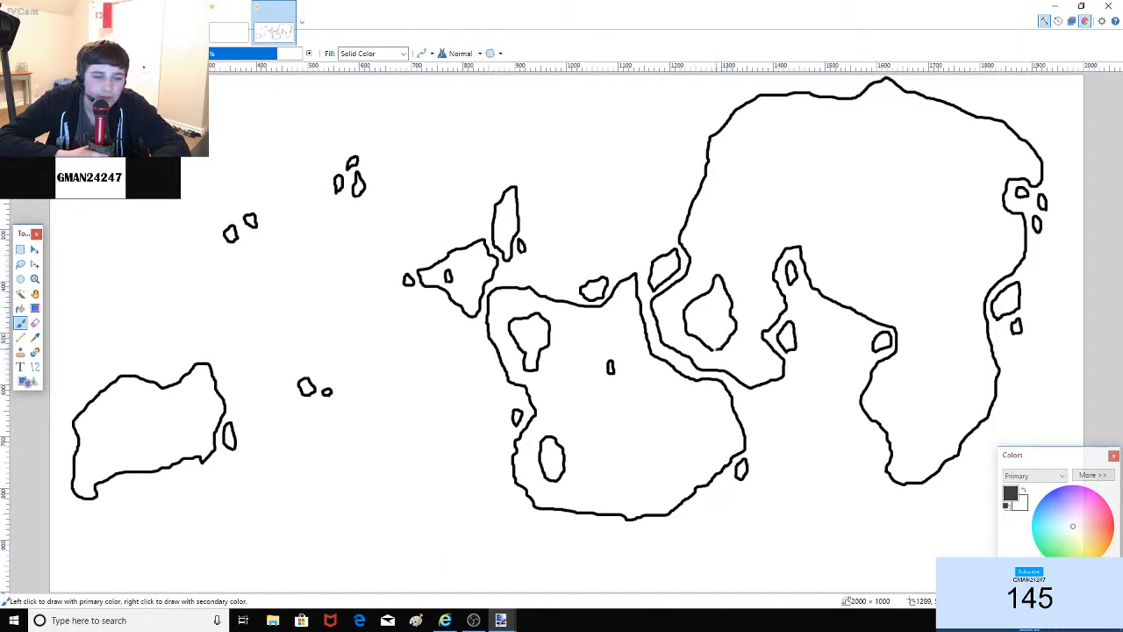
mouse_move(727, 293)
mouse_down()
mouse_move(735, 259)
mouse_move(740, 283)
mouse_up()
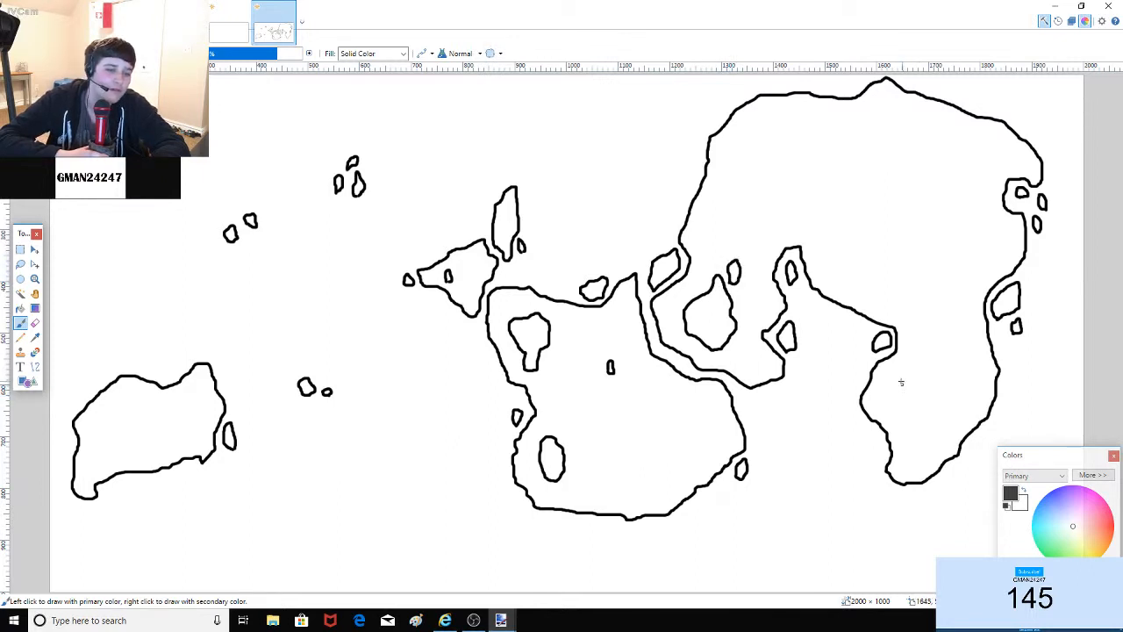
mouse_move(897, 373)
mouse_down()
mouse_move(911, 395)
mouse_move(914, 350)
mouse_move(938, 448)
mouse_move(906, 451)
mouse_move(891, 374)
mouse_move(895, 389)
mouse_up()
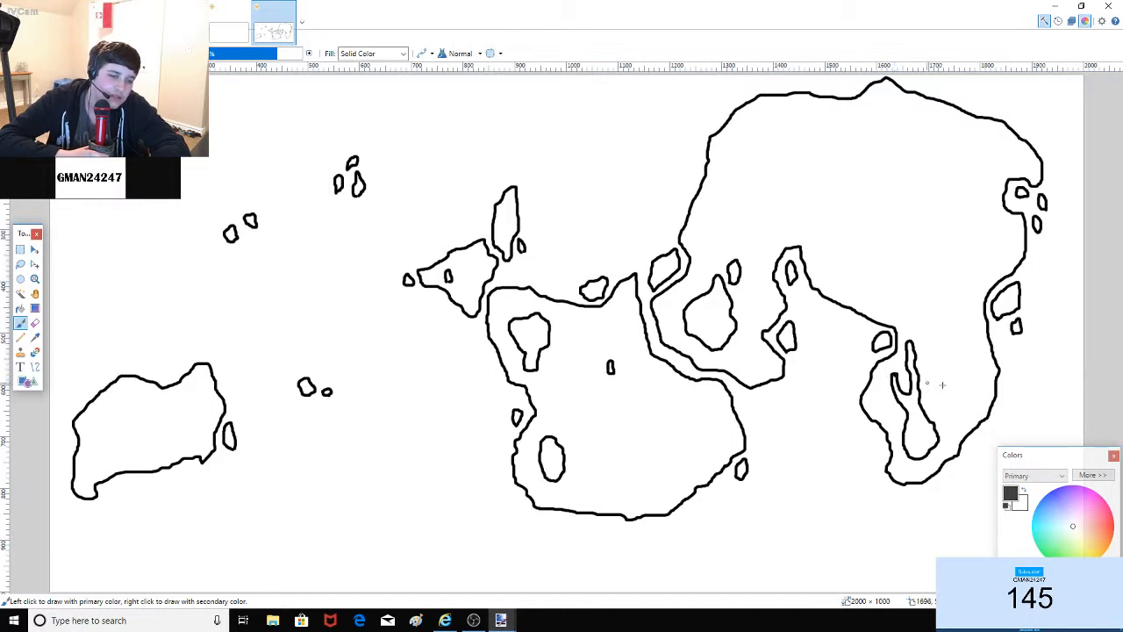
key(ctrl+z)
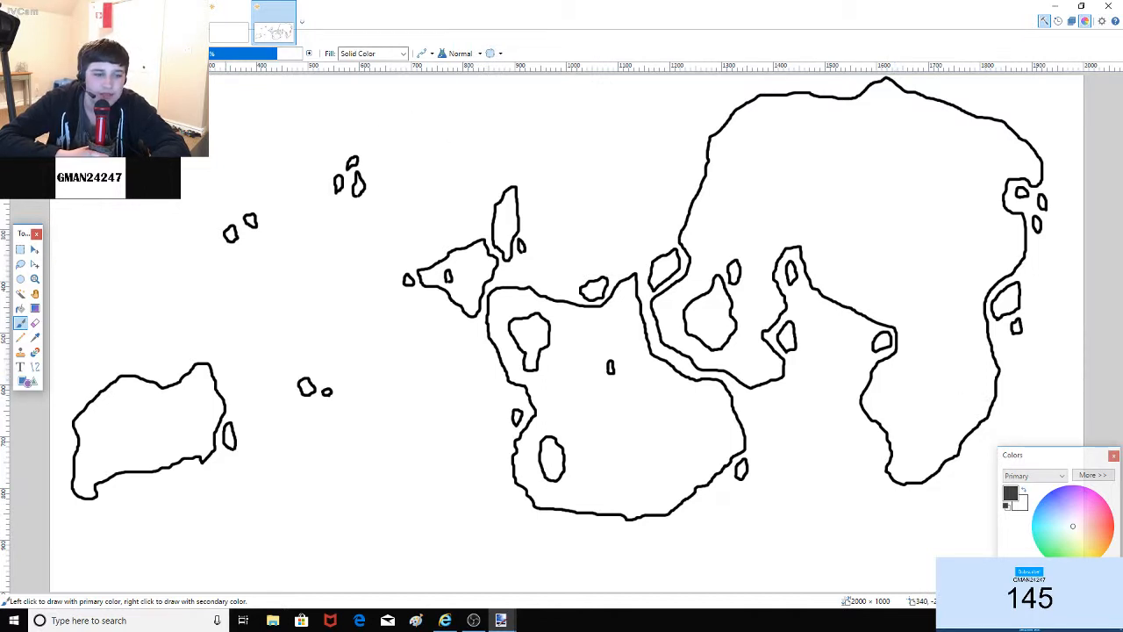
click(151, 37)
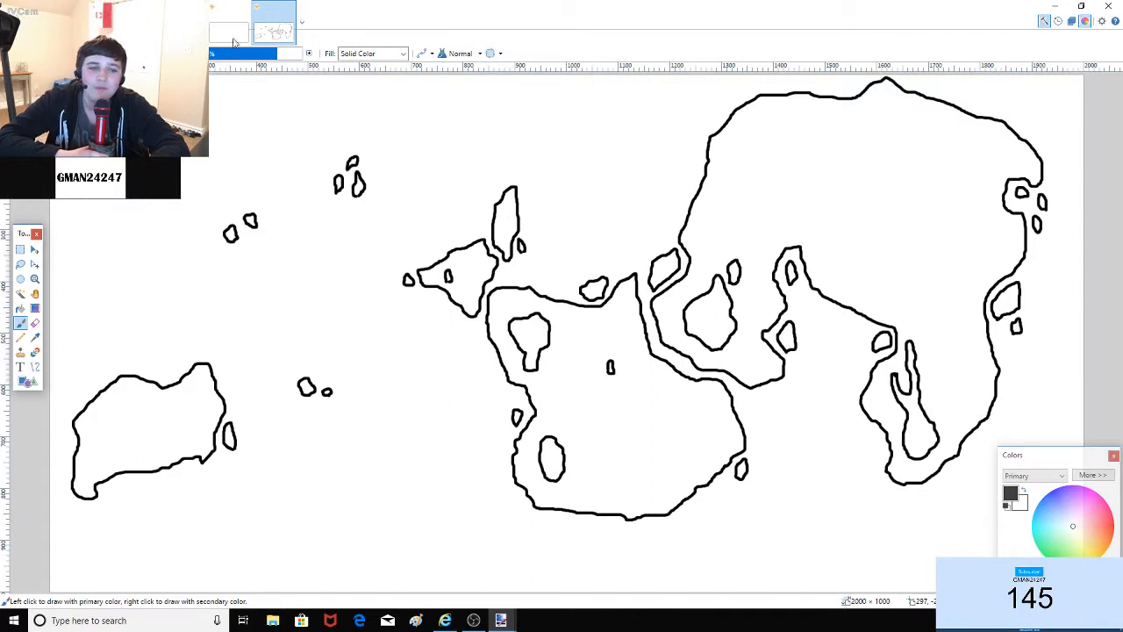
mouse_move(732, 191)
mouse_down()
mouse_move(909, 205)
mouse_move(919, 269)
mouse_move(958, 293)
mouse_up()
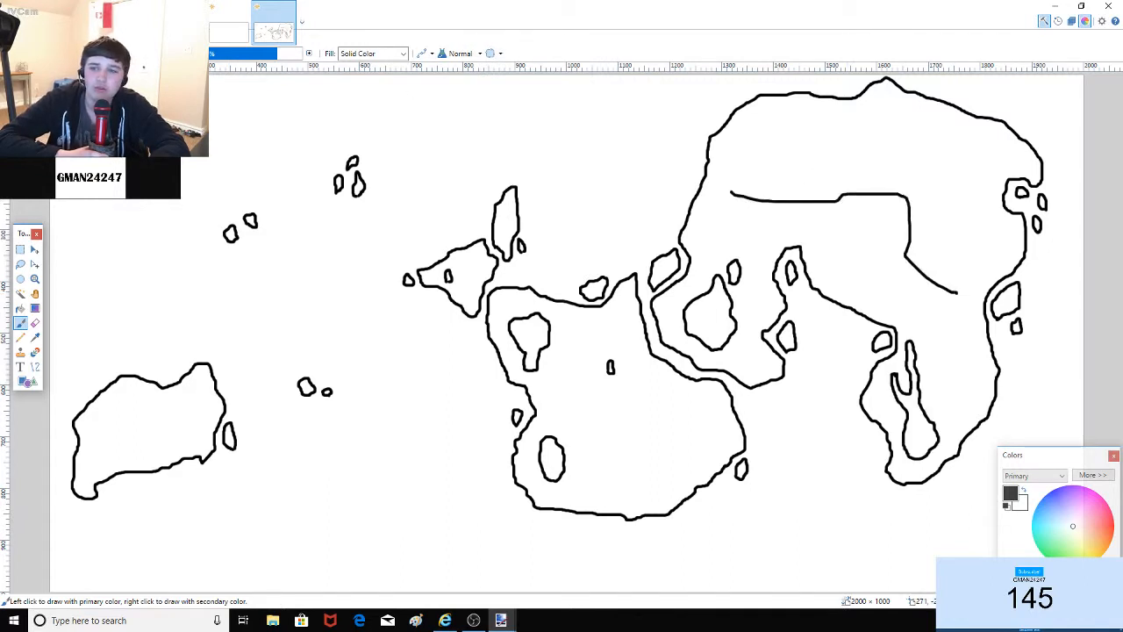
key(ctrl+z)
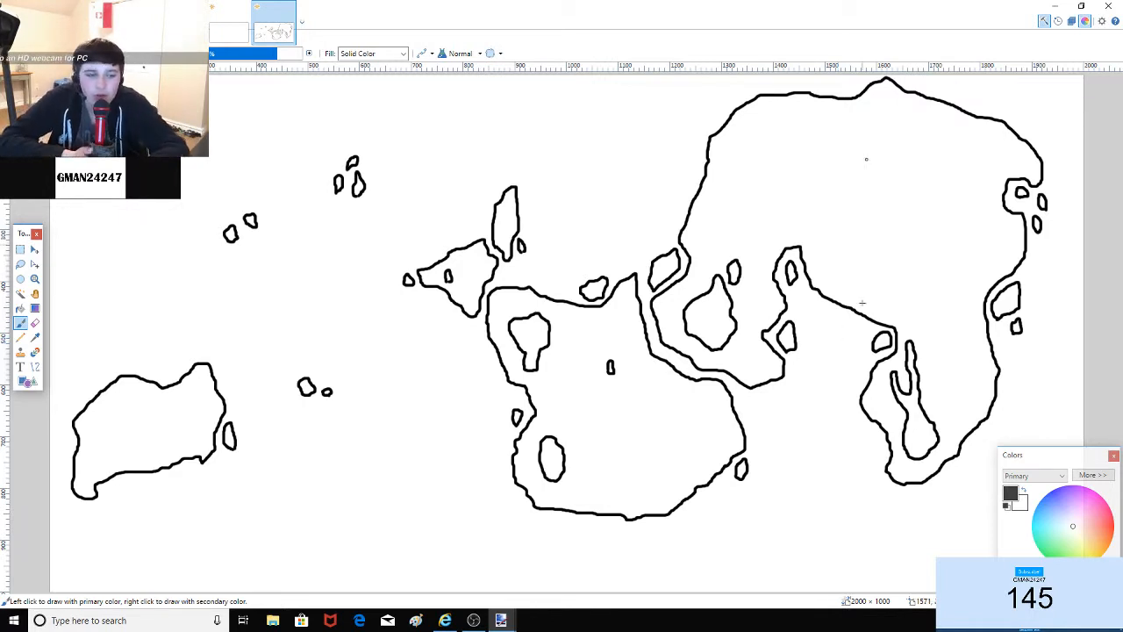
Step: Back on the Paintbrush, outline four lakes in the northern landmass and one in the western island
click(35, 278)
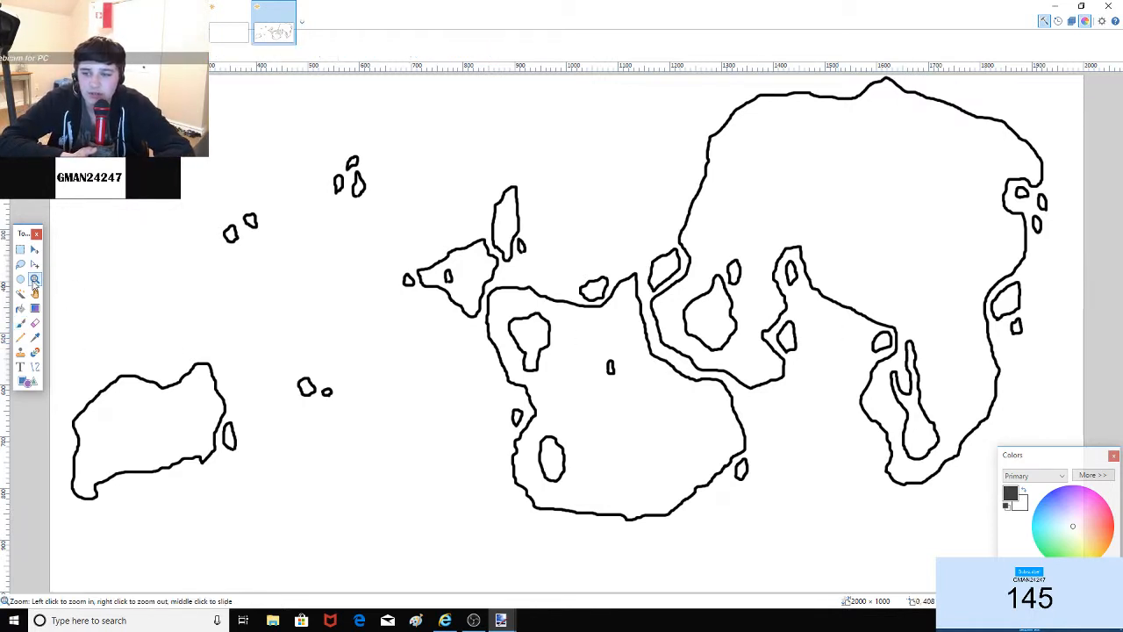
click(20, 324)
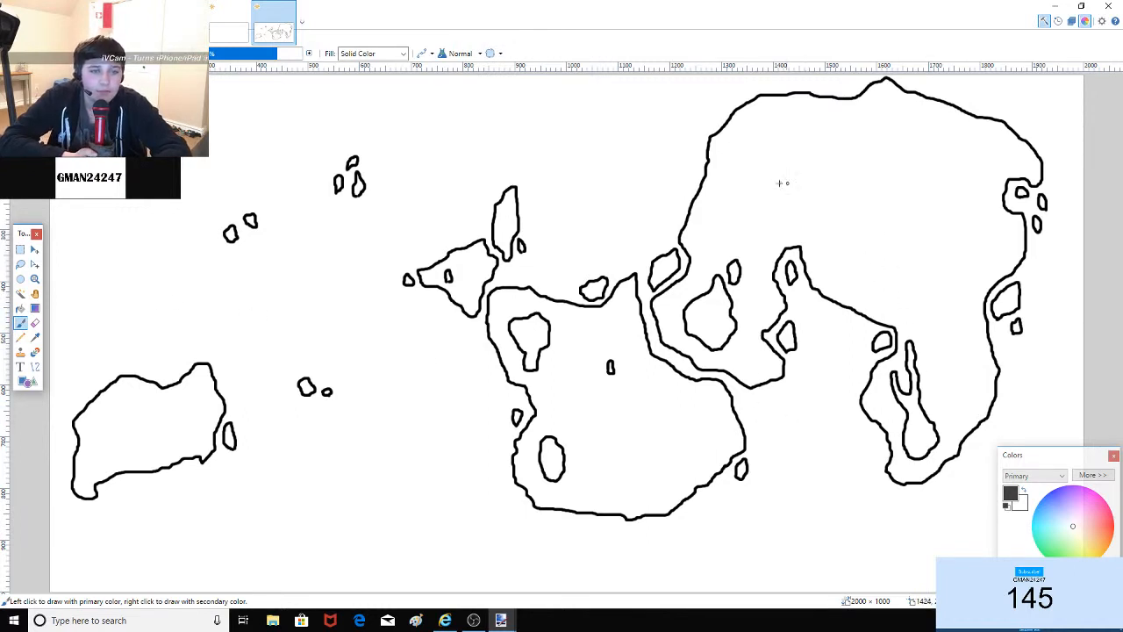
mouse_move(789, 164)
mouse_down()
mouse_move(785, 146)
mouse_move(834, 118)
mouse_move(833, 173)
mouse_move(813, 189)
mouse_move(804, 181)
mouse_move(812, 161)
mouse_move(797, 160)
mouse_up()
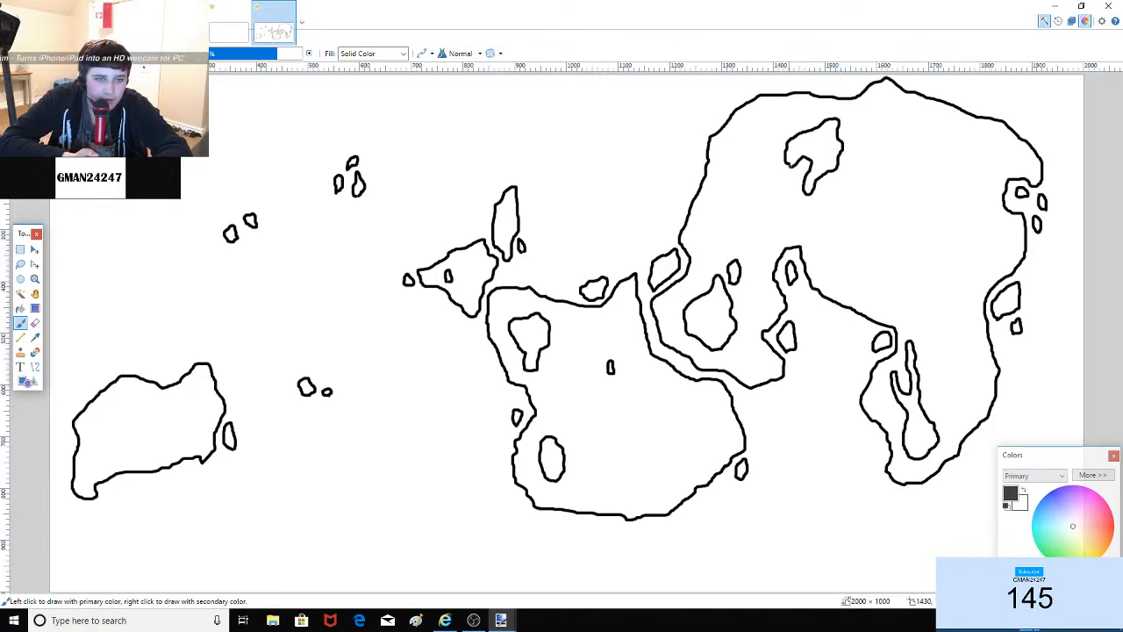
mouse_move(807, 209)
mouse_down()
mouse_move(805, 224)
mouse_move(805, 208)
mouse_up()
drag(816, 252, 823, 256)
mouse_move(849, 130)
mouse_down()
mouse_move(870, 109)
mouse_move(851, 133)
mouse_up()
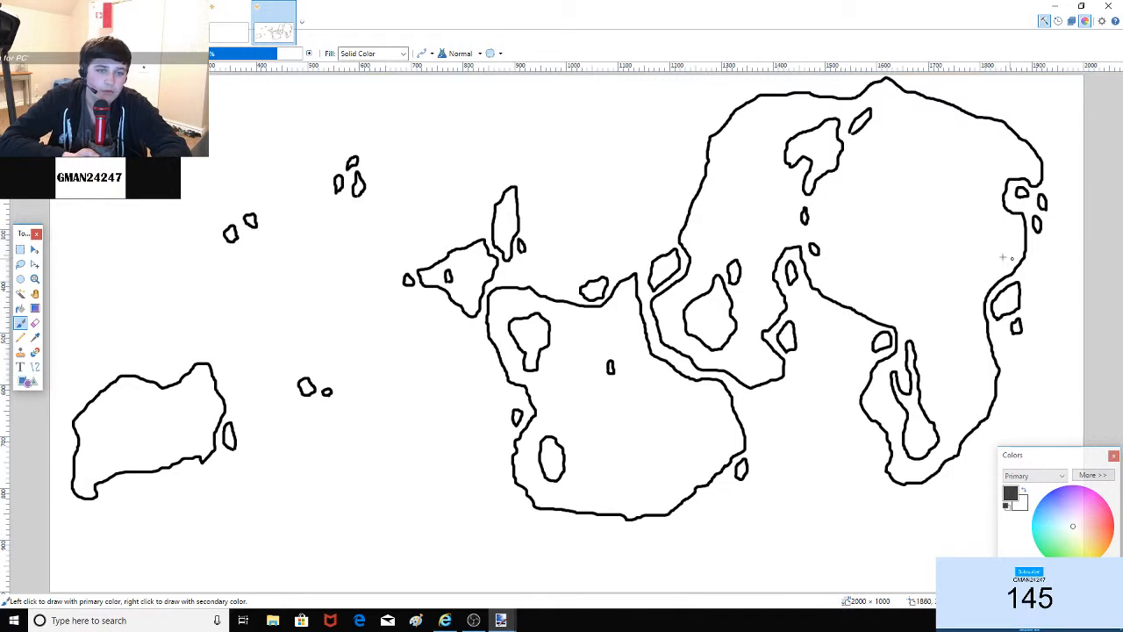
mouse_move(96, 449)
mouse_down()
mouse_move(103, 422)
mouse_move(101, 450)
mouse_up()
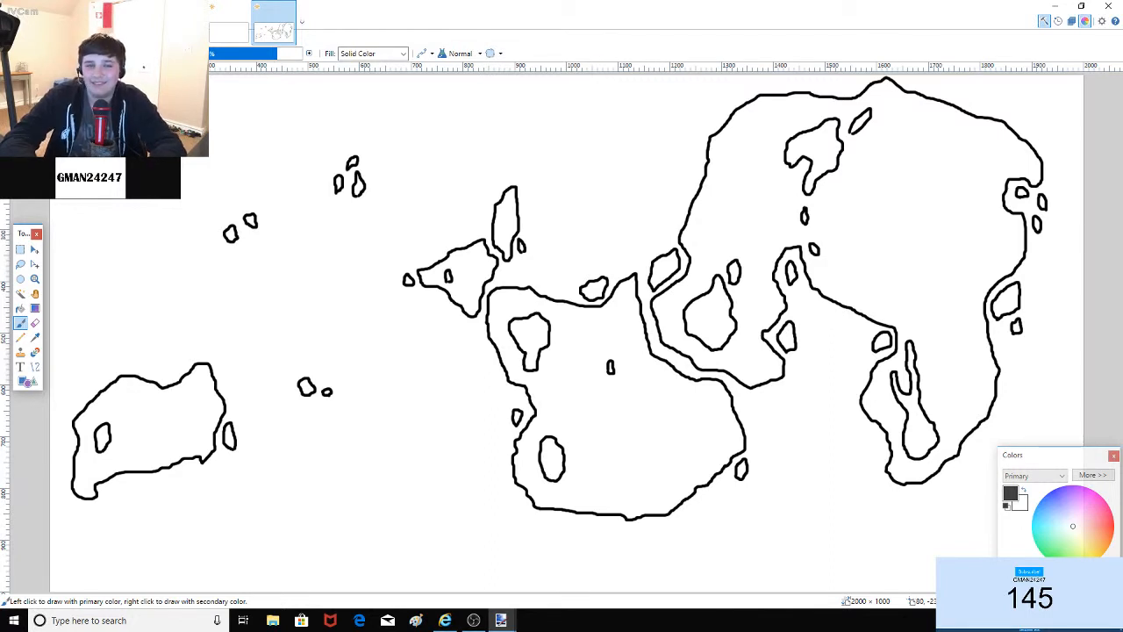
Step: Draw small islands inside the northern, central, eastern and southern-peninsula lakes
mouse_move(815, 150)
mouse_down()
mouse_move(817, 141)
mouse_move(830, 156)
mouse_move(822, 148)
mouse_move(803, 157)
mouse_up()
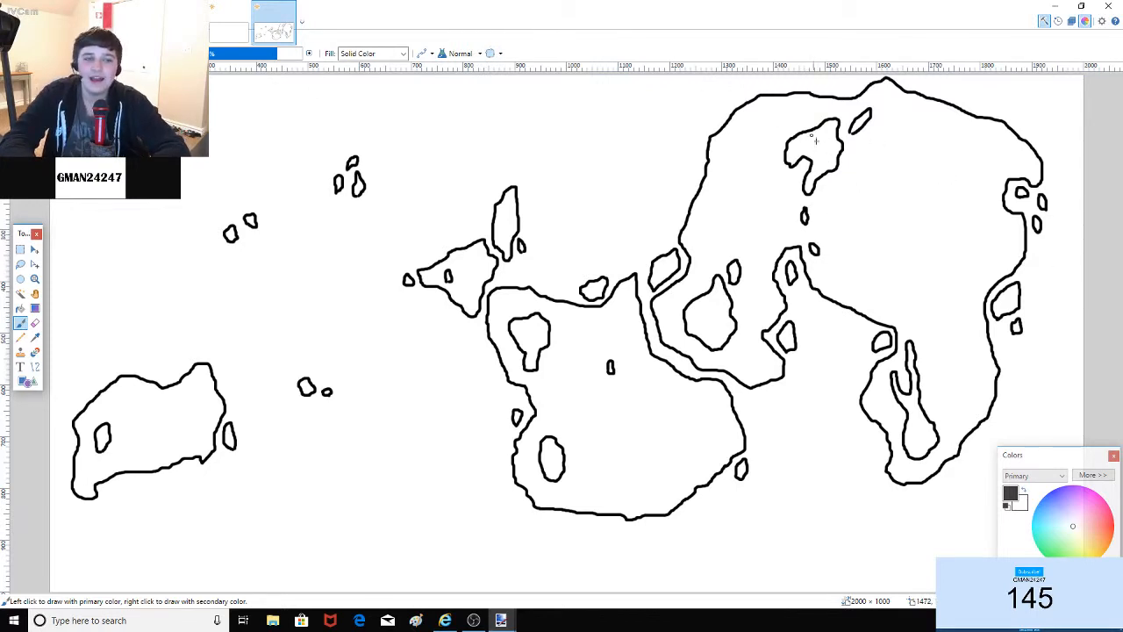
mouse_move(815, 152)
mouse_down()
mouse_move(803, 148)
mouse_move(829, 139)
mouse_up()
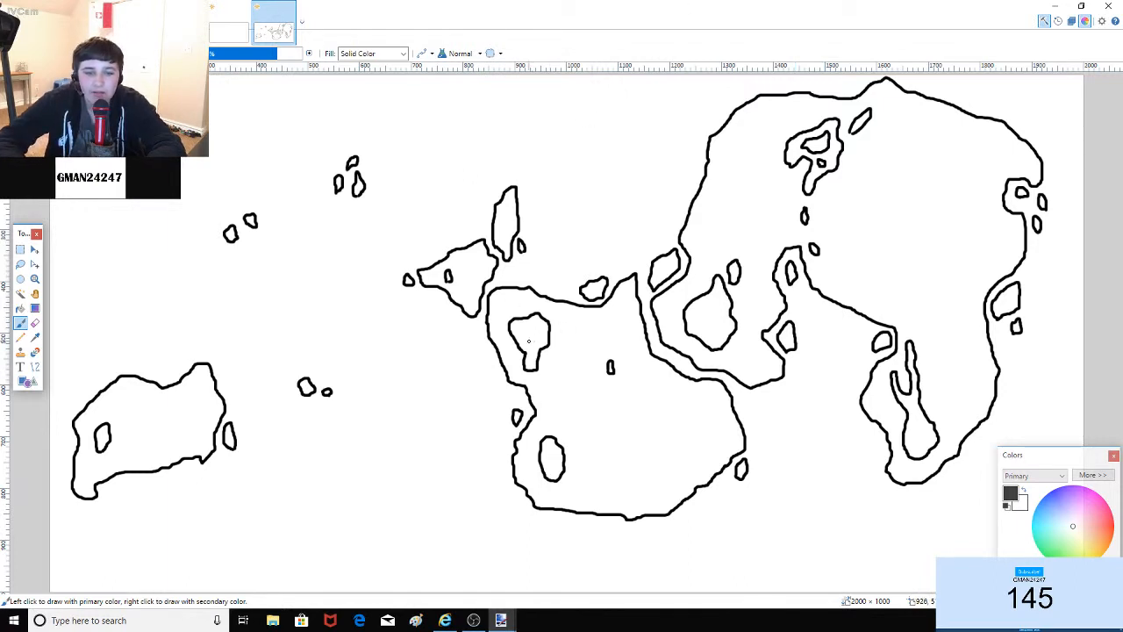
mouse_move(528, 343)
mouse_down()
mouse_move(523, 330)
mouse_move(530, 338)
mouse_up()
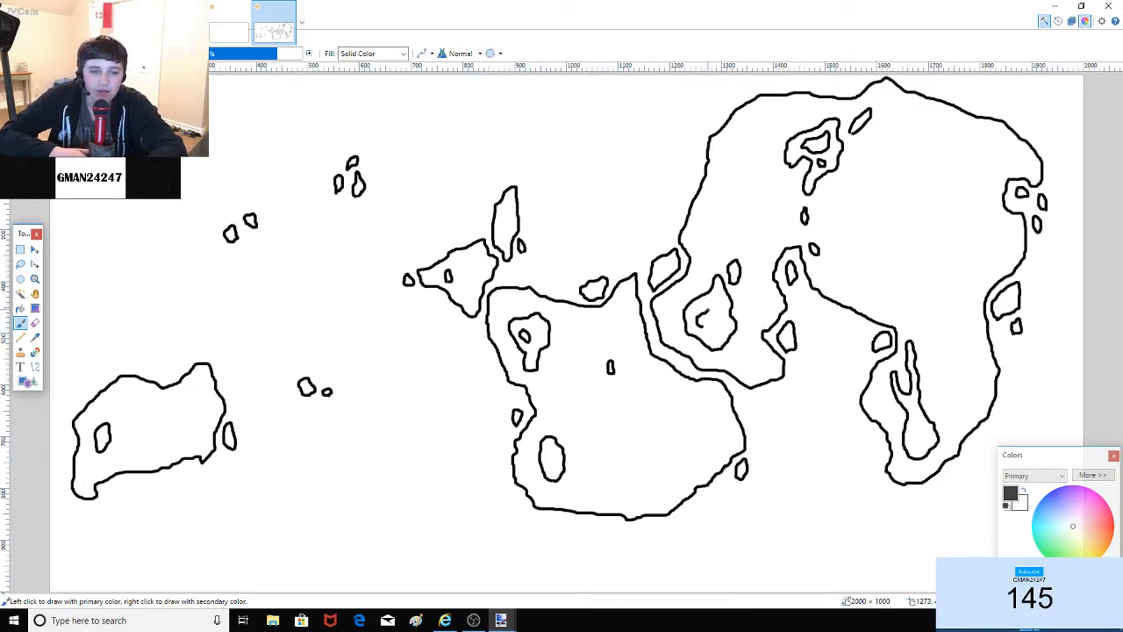
drag(707, 309, 711, 327)
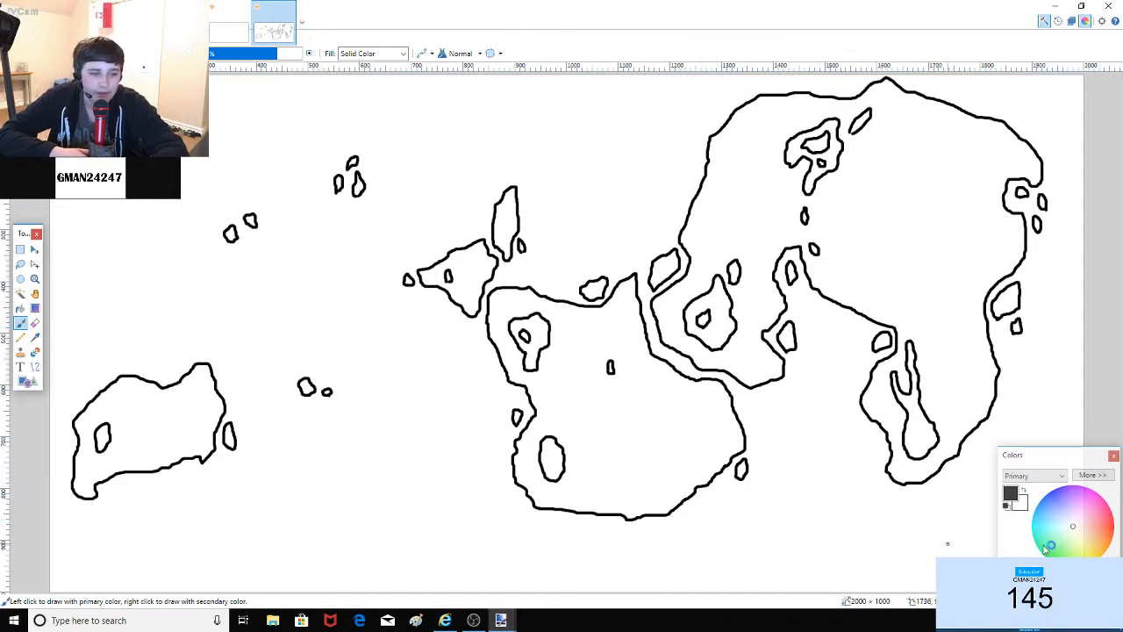
drag(917, 448, 920, 400)
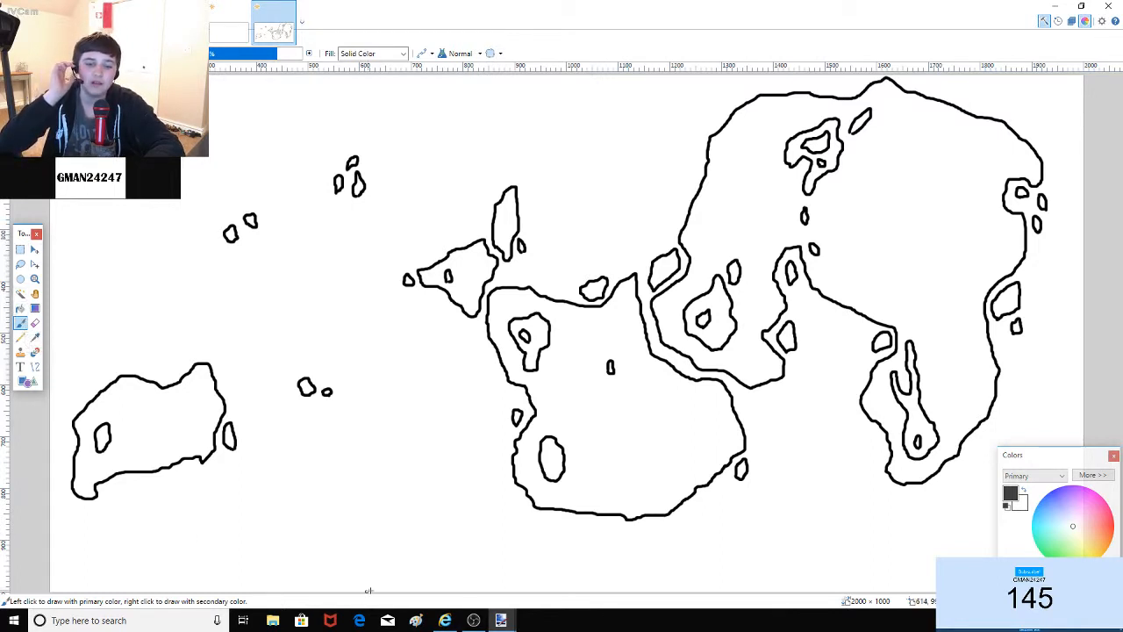
Step: Switch briefly to the music playlist browser and return to Paint.NET
click(445, 620)
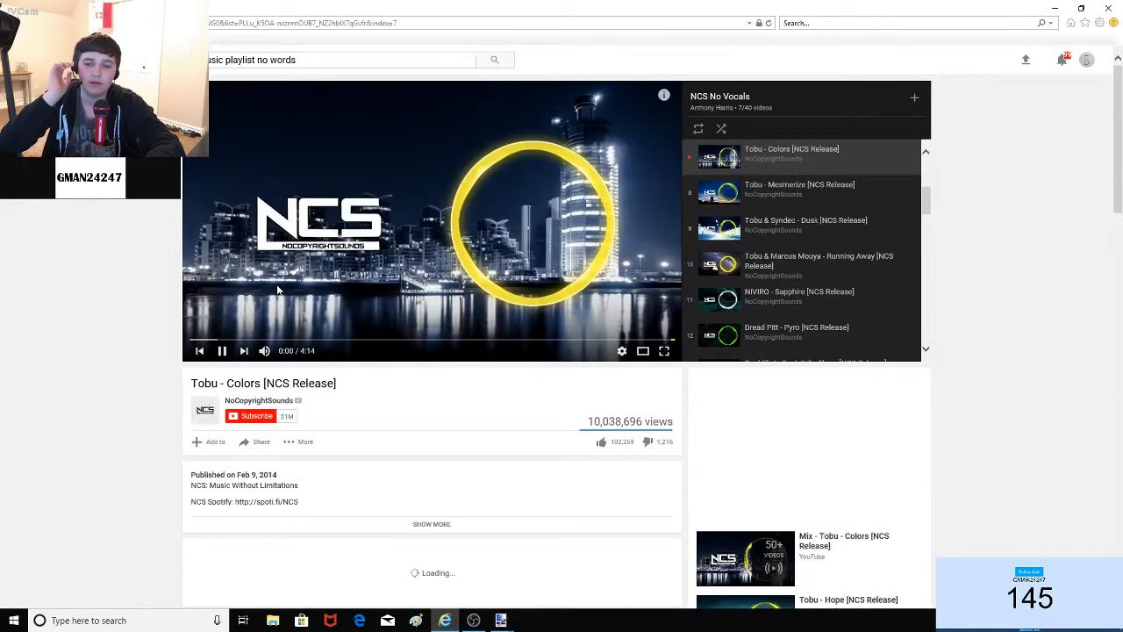
mouse_move(499, 619)
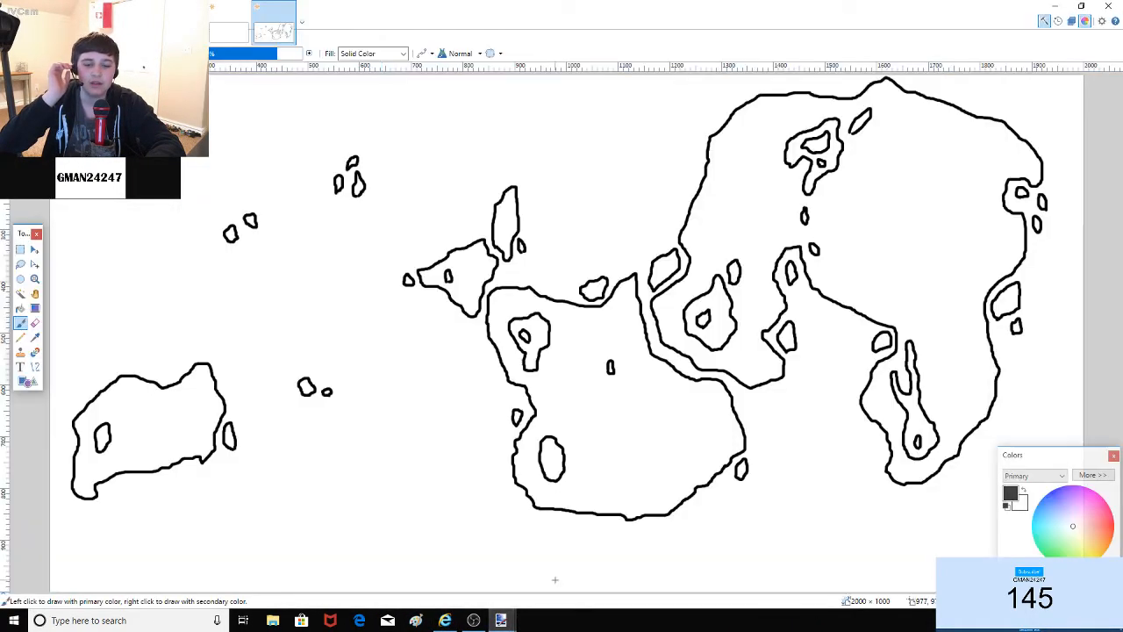
click(565, 570)
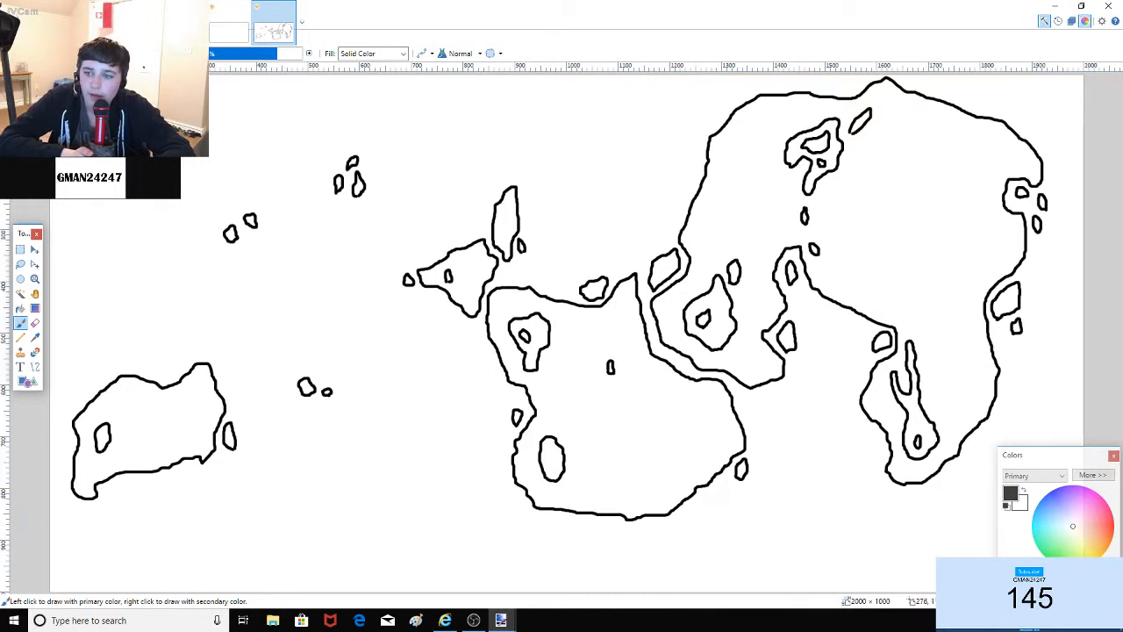
Step: Flood-fill the white sea outside the landmasses with blue using the Paint Bucket
click(20, 308)
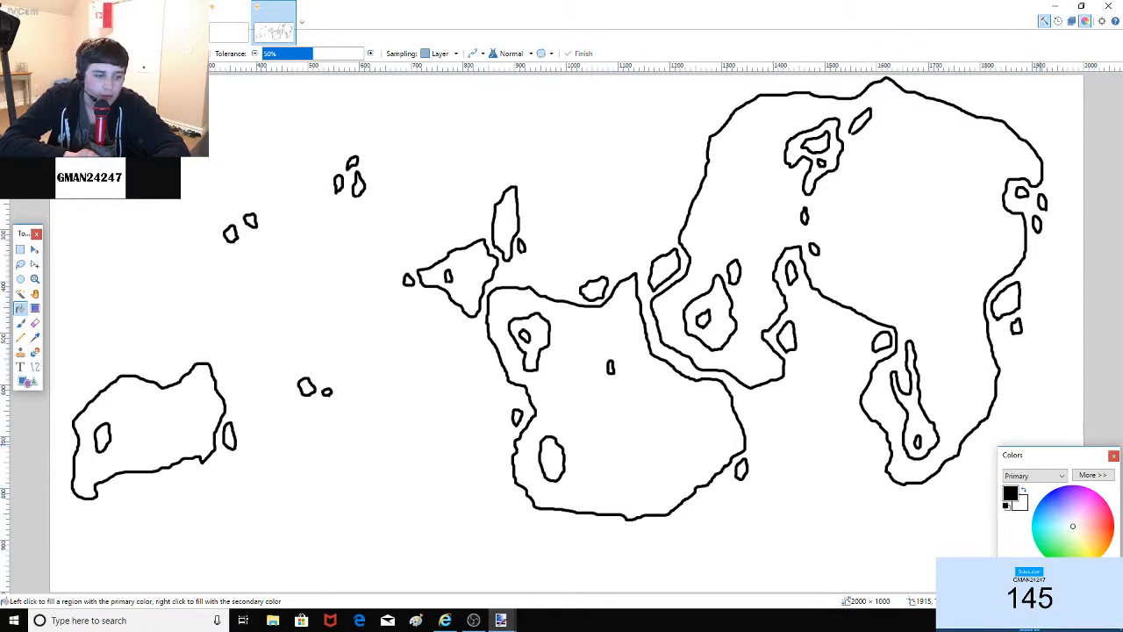
click(1036, 507)
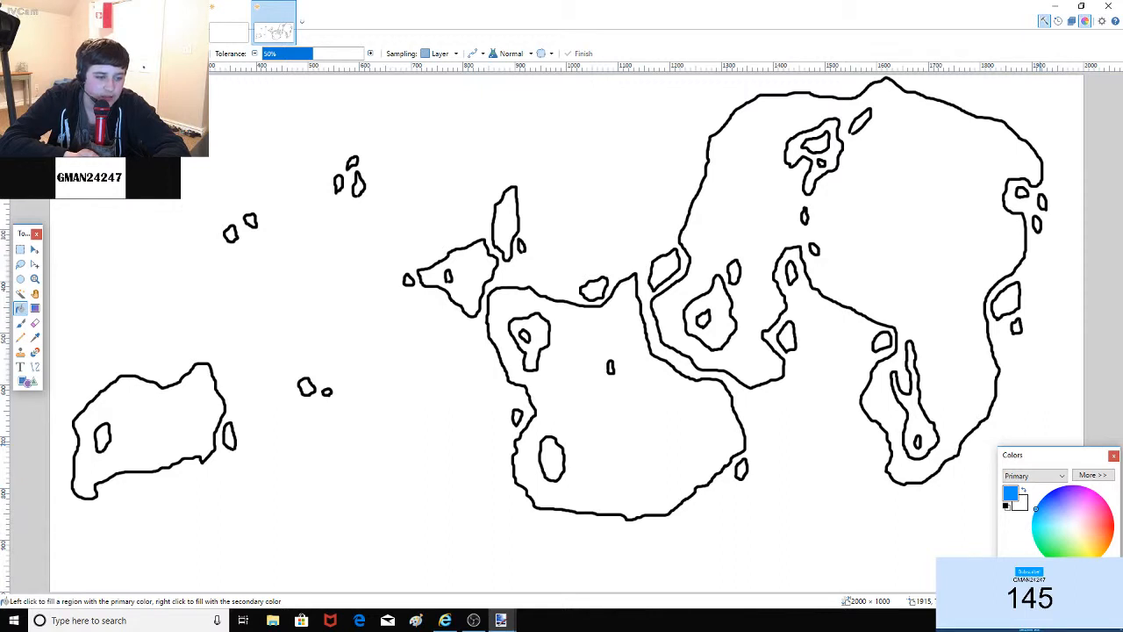
click(360, 325)
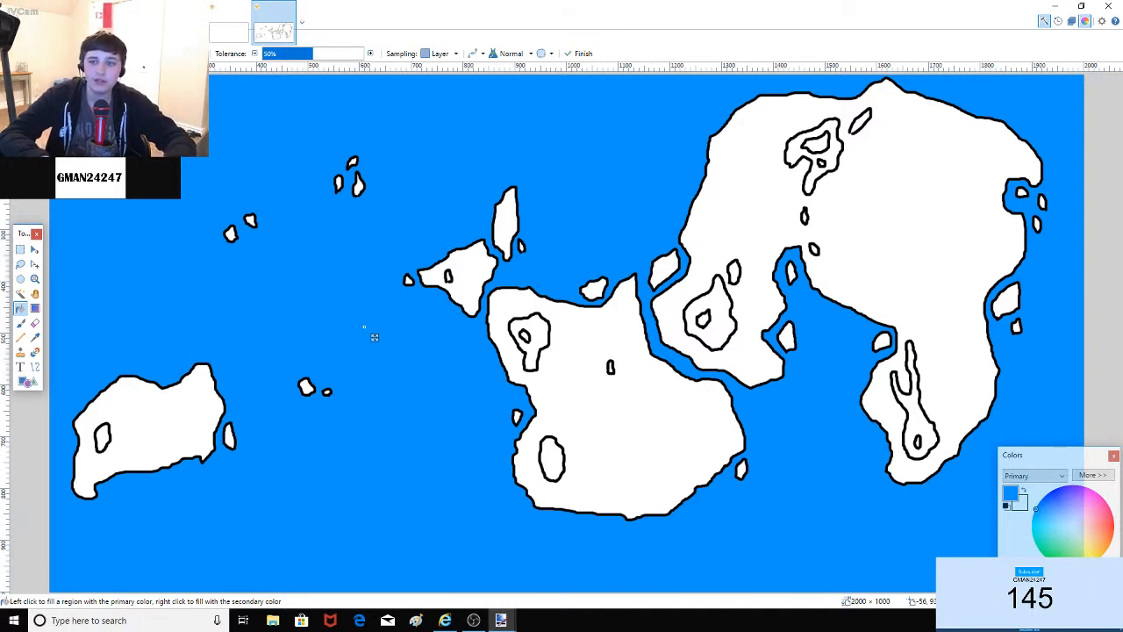
Step: Fill the lakes in the southwestern island, central, eastern and southern continents blue, undoing a mistaken island fill
click(449, 277)
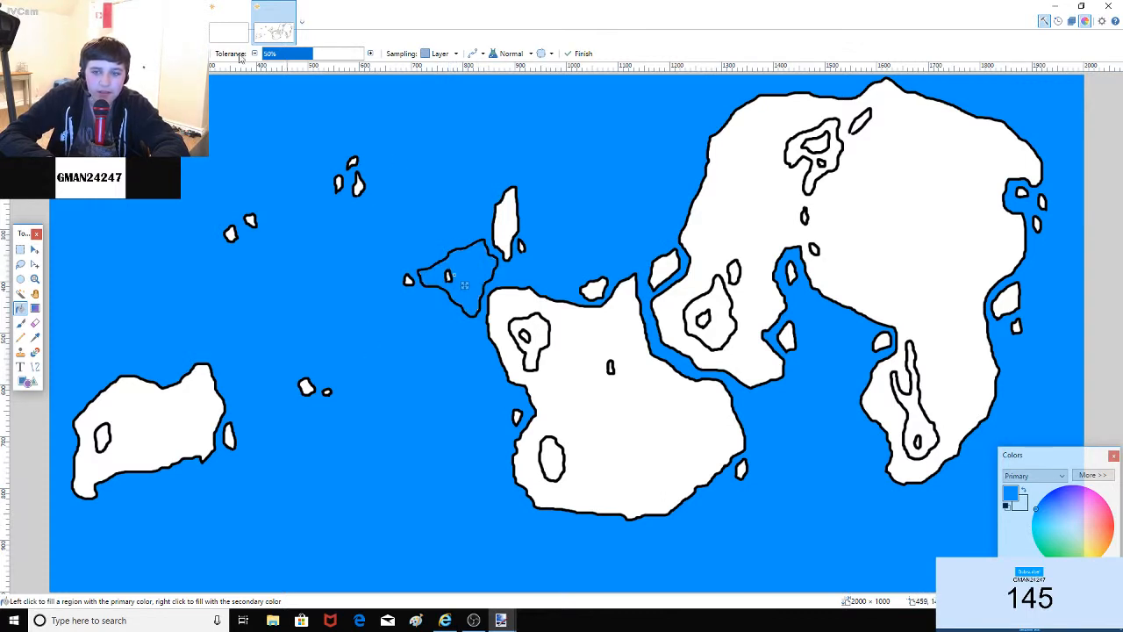
key(ctrl+z)
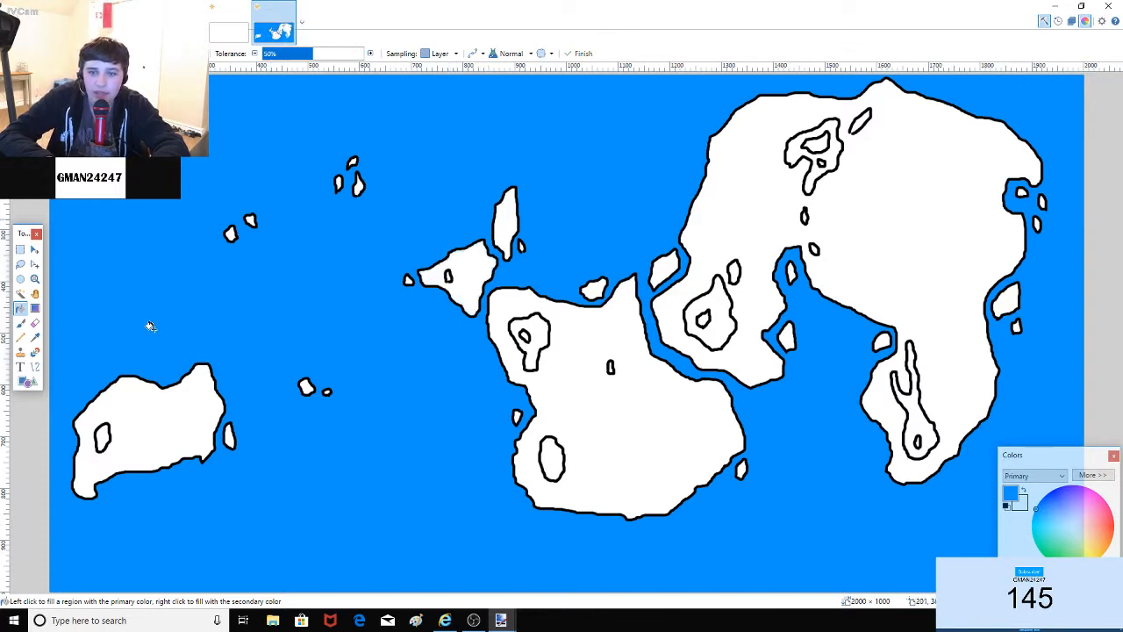
click(107, 437)
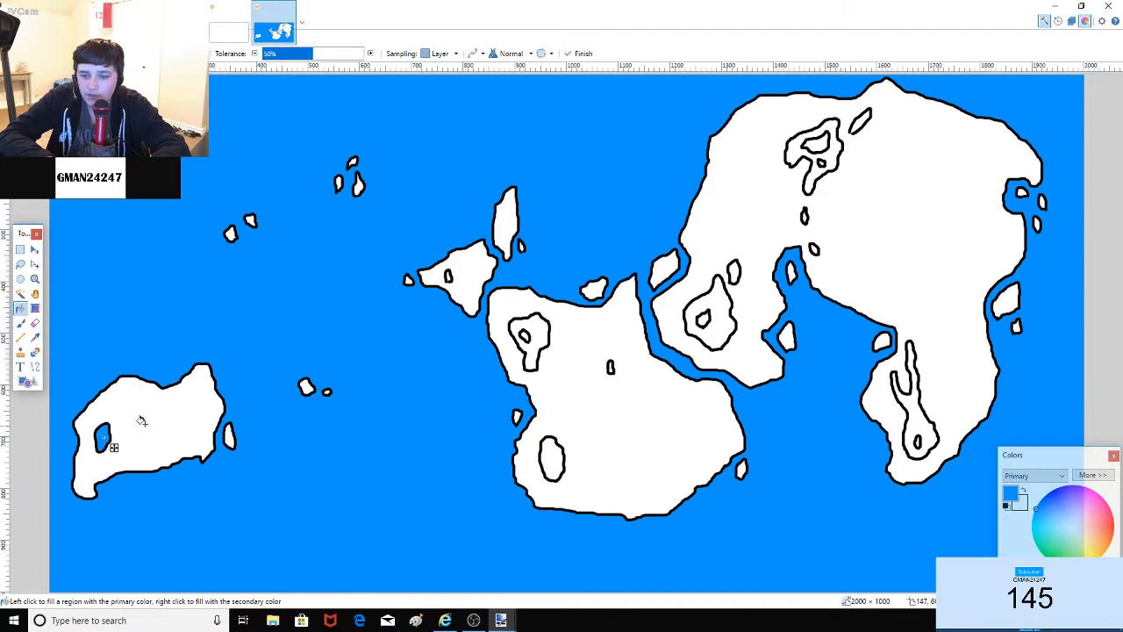
click(531, 329)
click(717, 325)
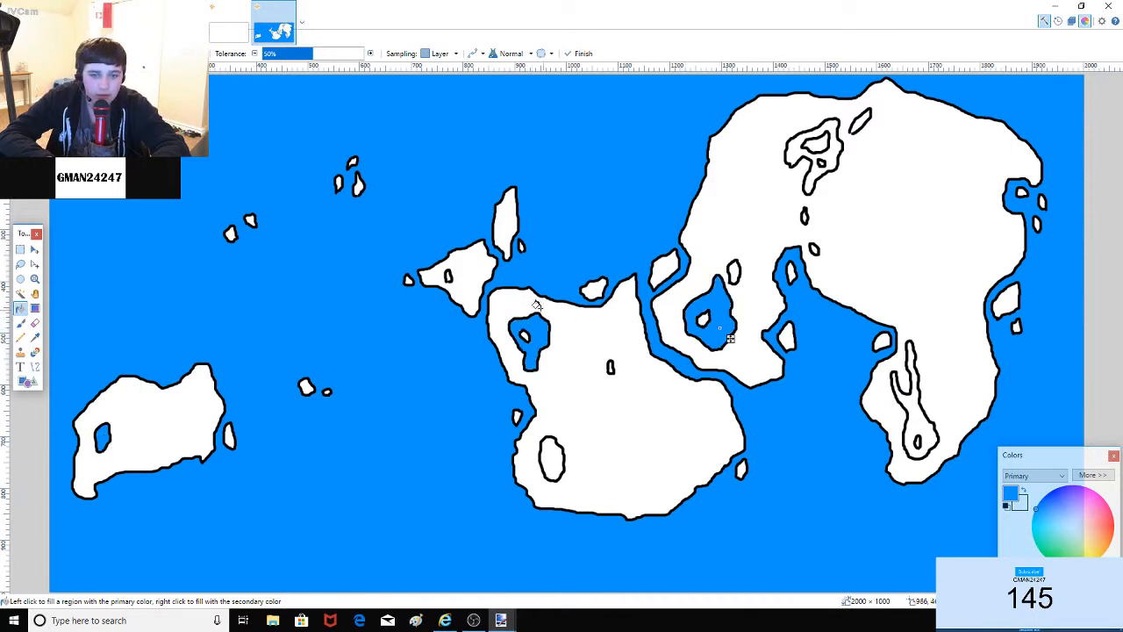
click(551, 455)
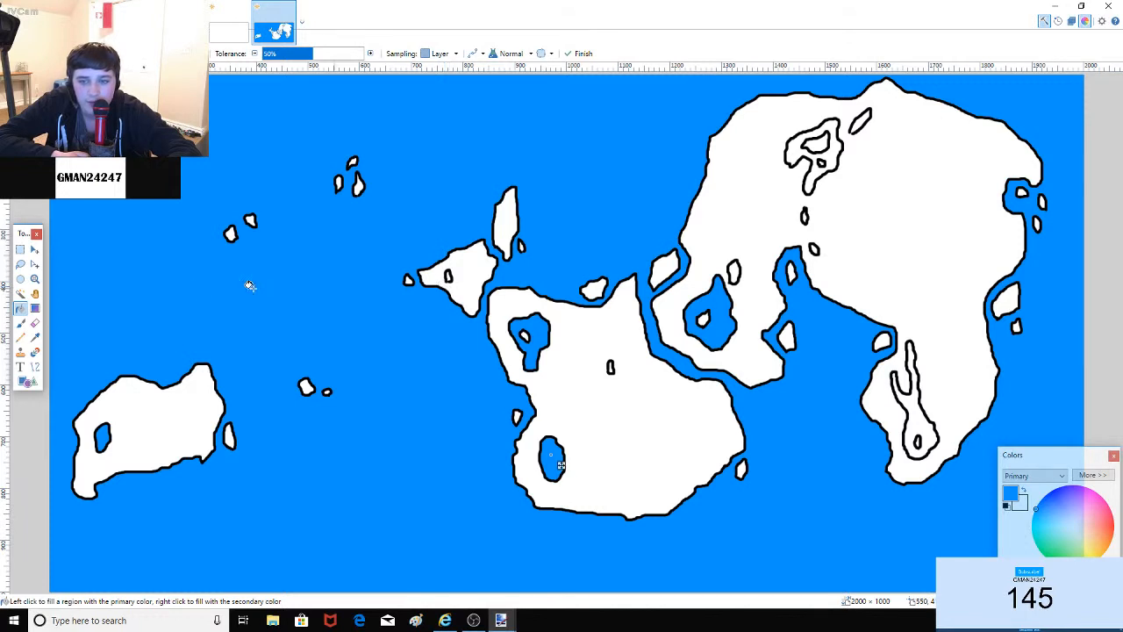
Step: Fill the small western island lake and the lake near the northeastern continent's top blue
click(21, 323)
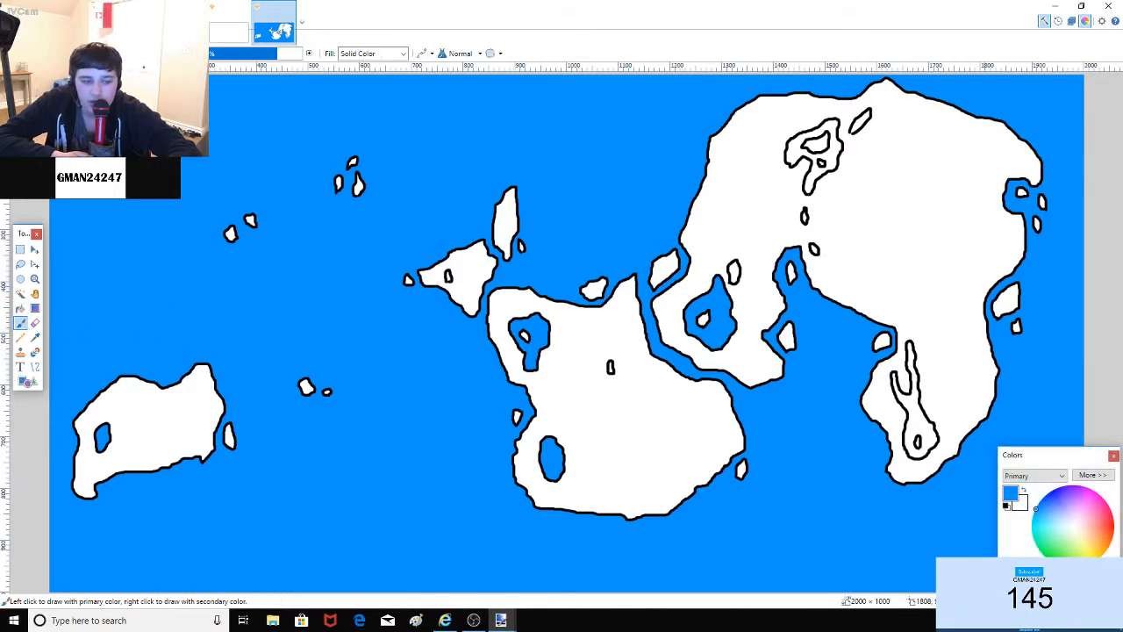
click(1006, 506)
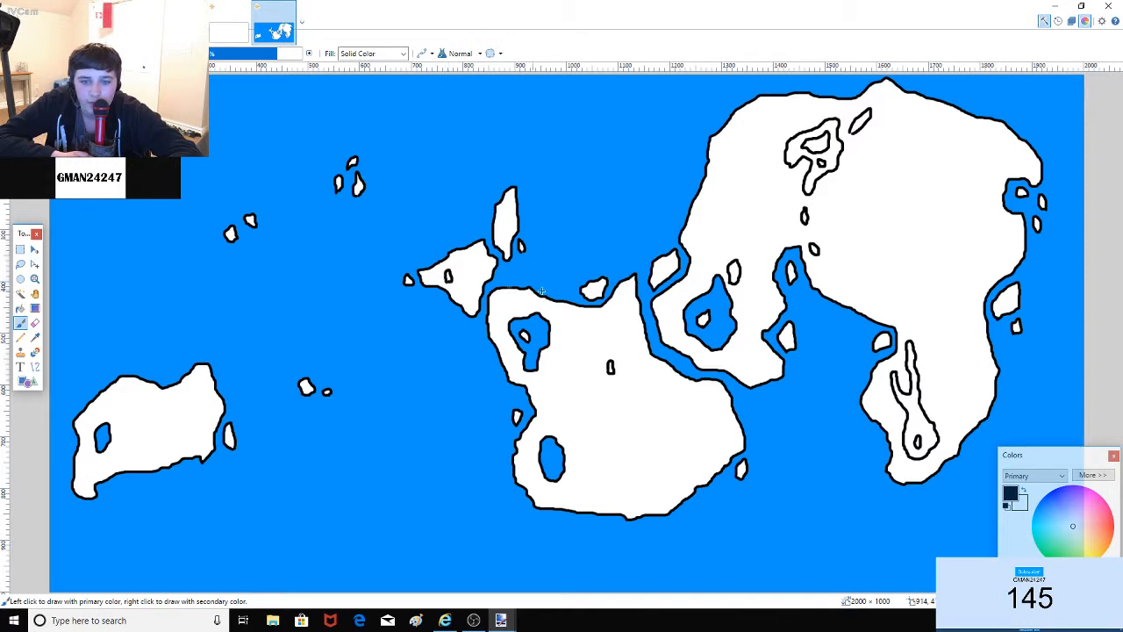
click(20, 308)
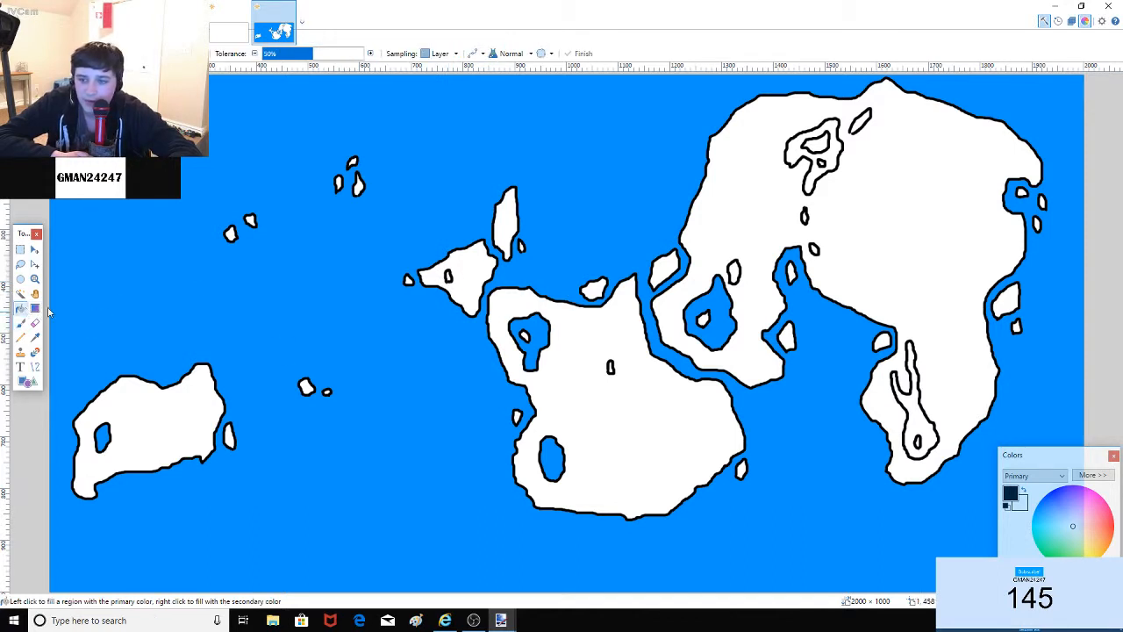
click(1036, 508)
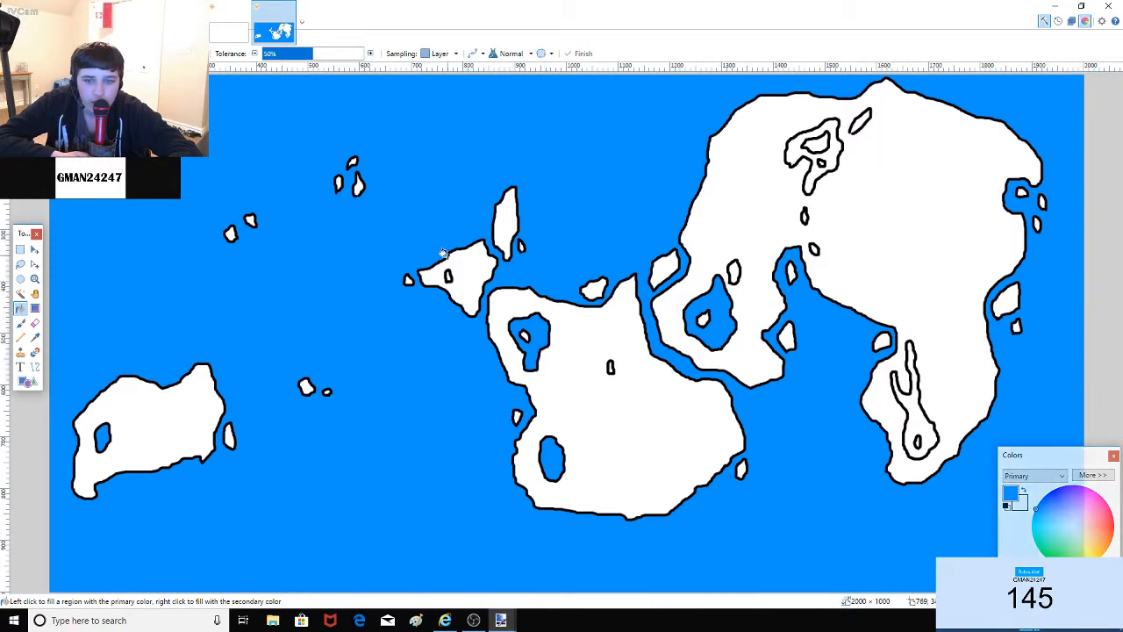
click(447, 276)
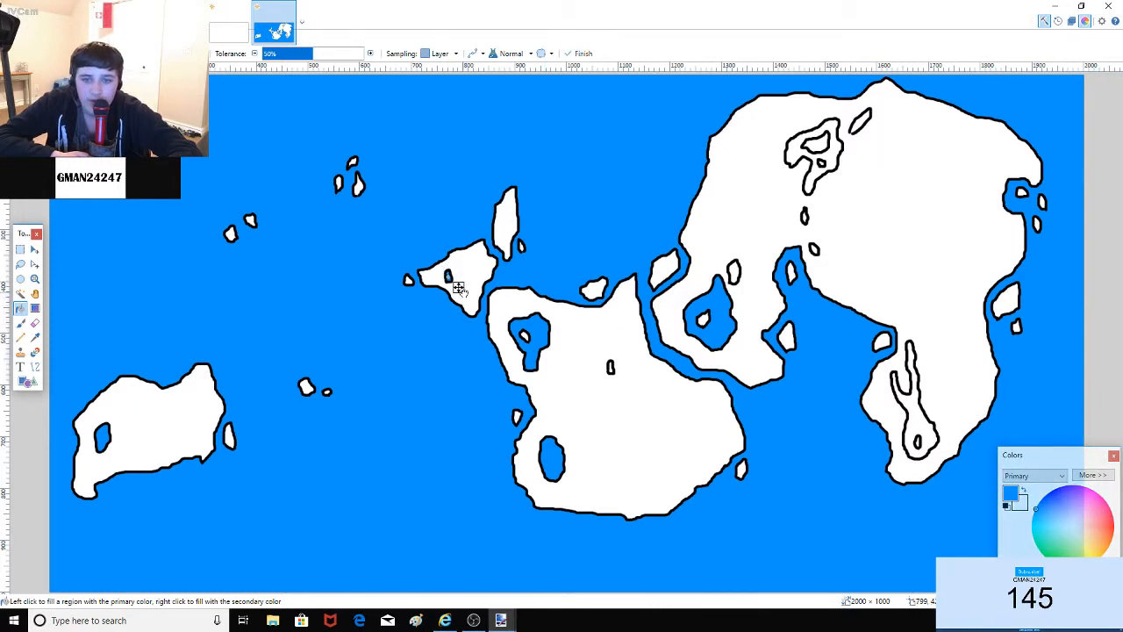
drag(459, 288, 459, 290)
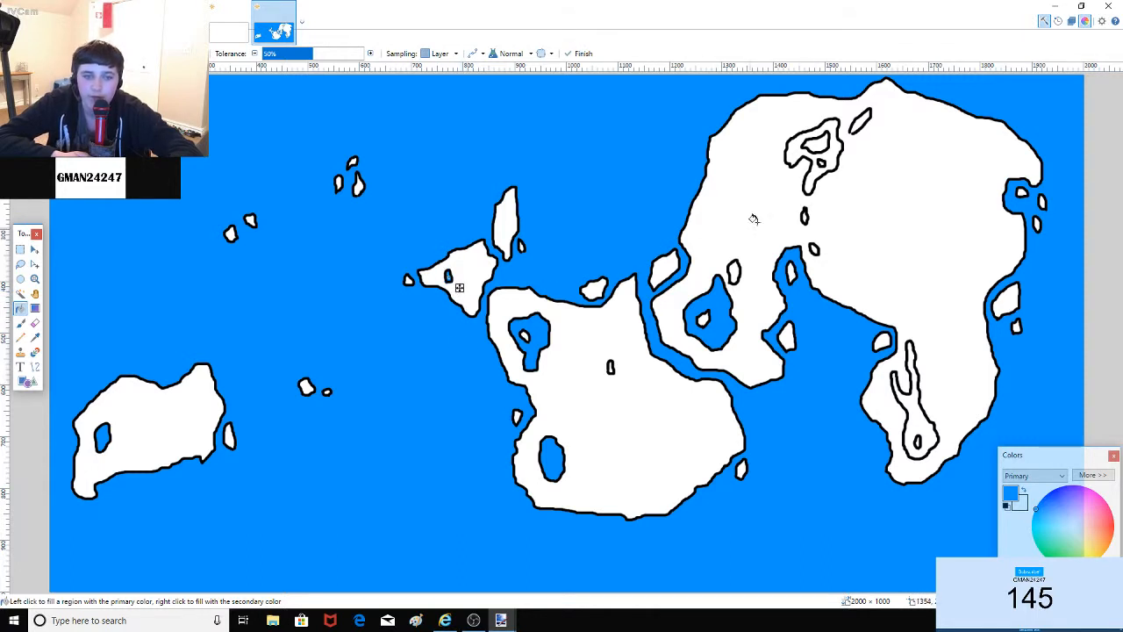
click(832, 159)
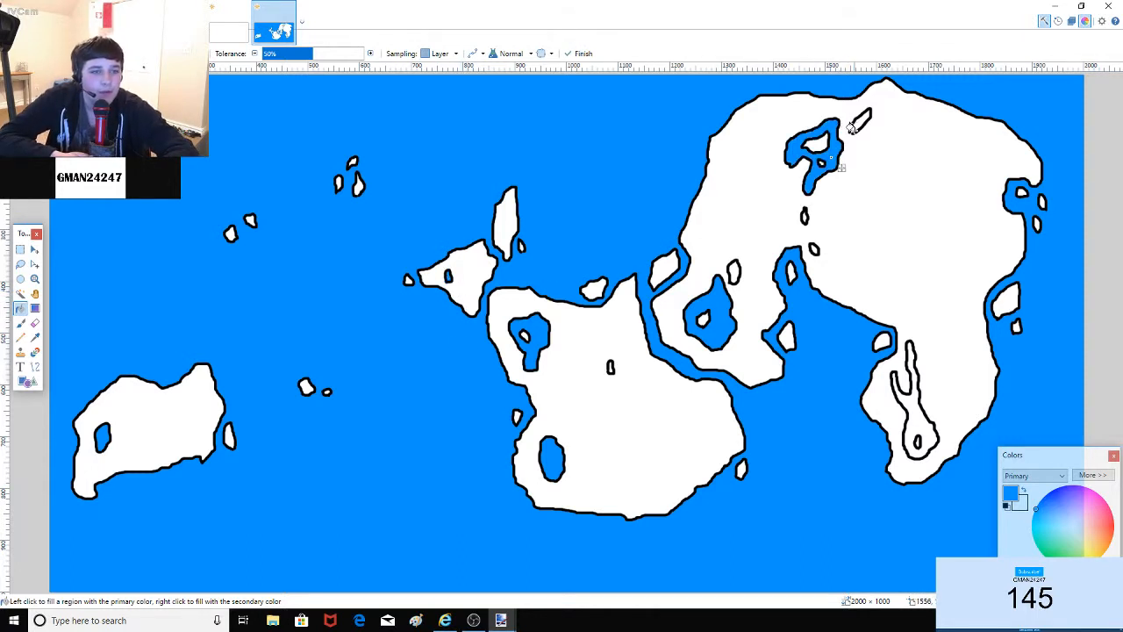
Step: Fill the remaining small lakes in the southeast peninsula, eastern, northeastern and southern landmasses with sea blue
click(21, 323)
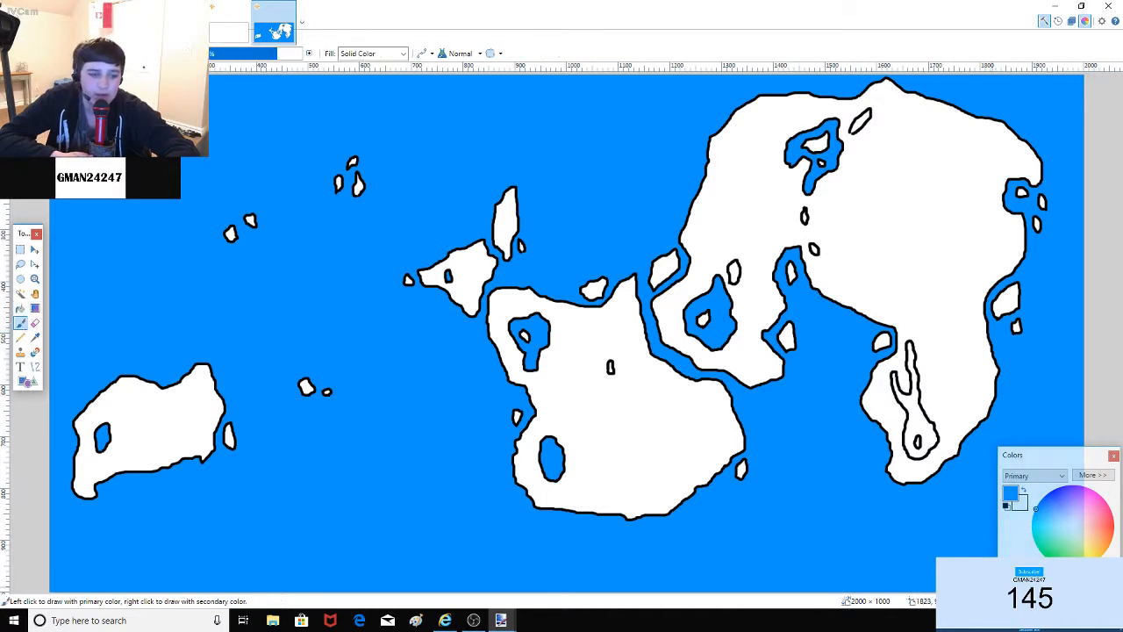
click(1008, 584)
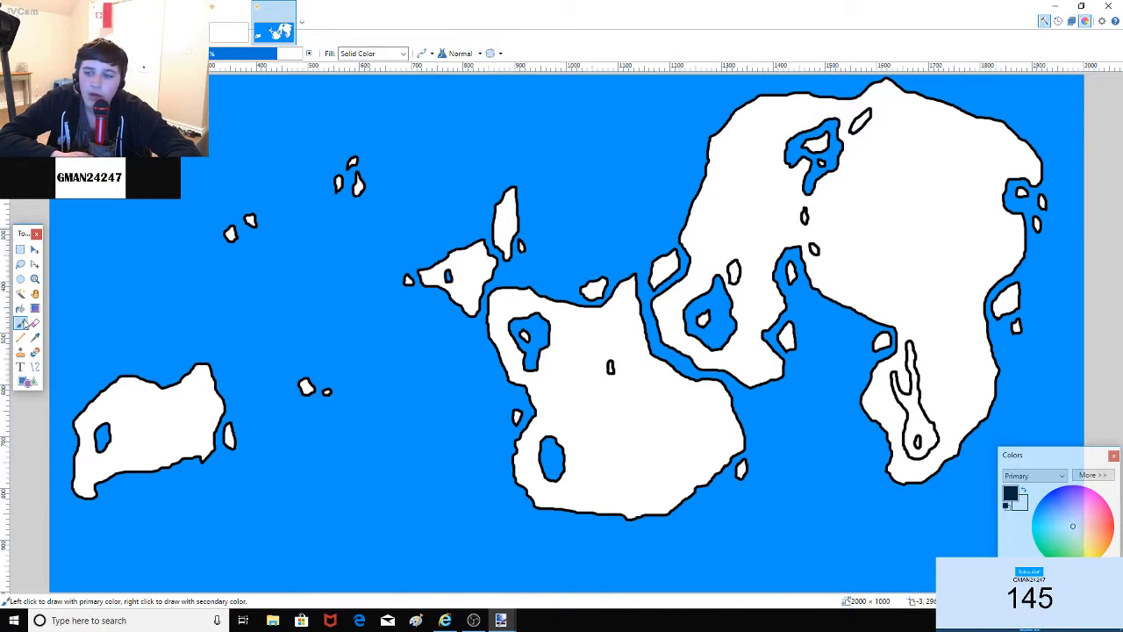
click(20, 309)
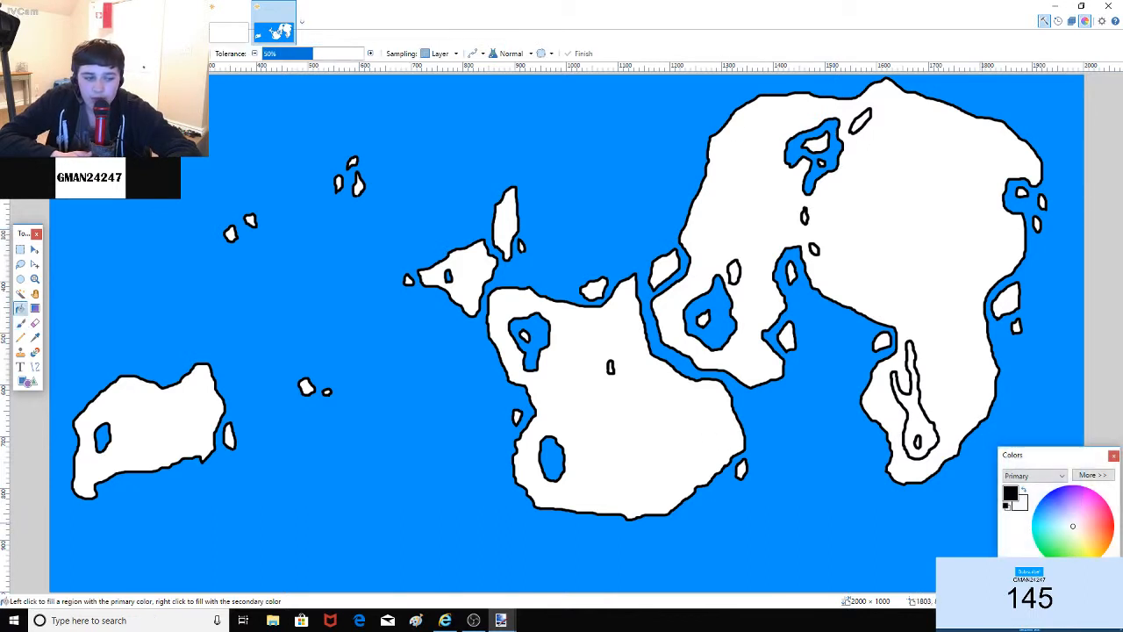
ctrl+click(815, 472)
click(928, 434)
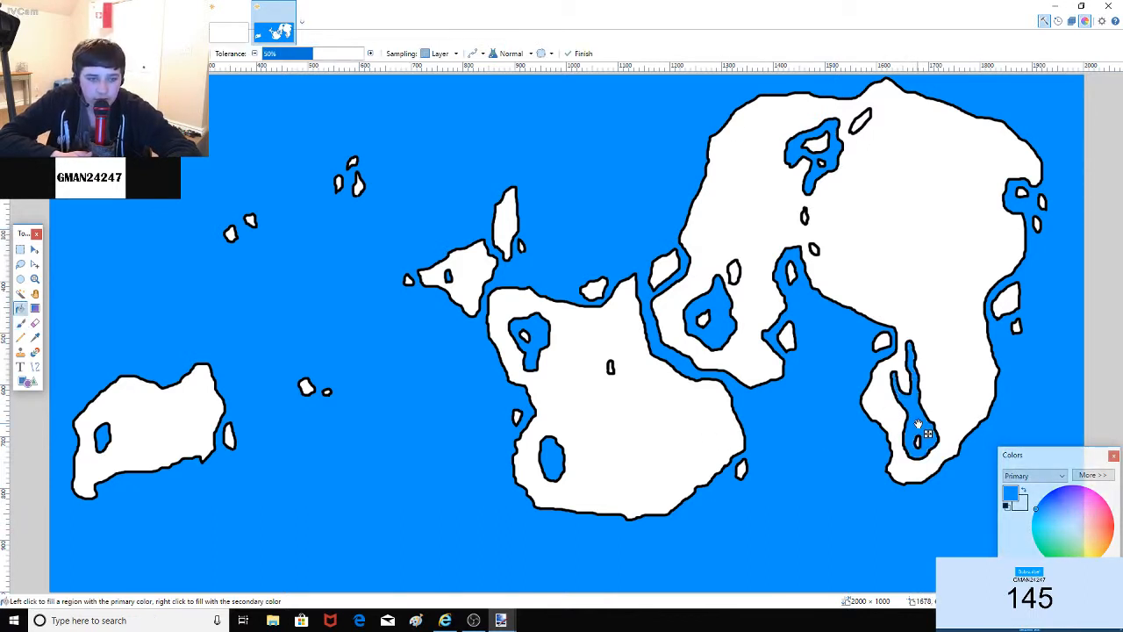
click(734, 273)
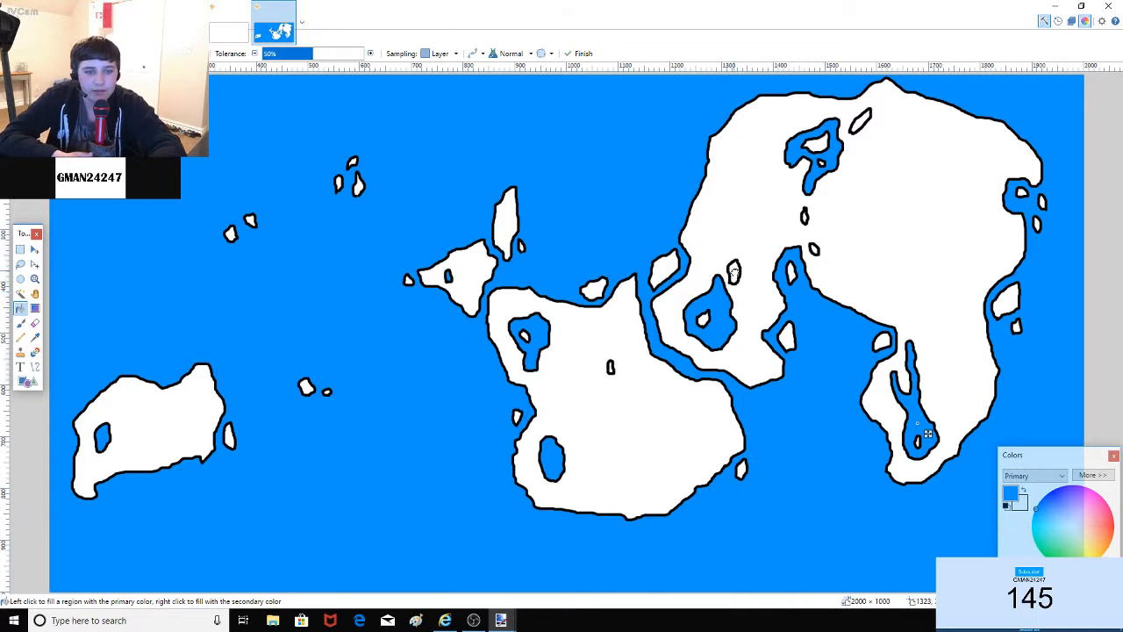
click(804, 216)
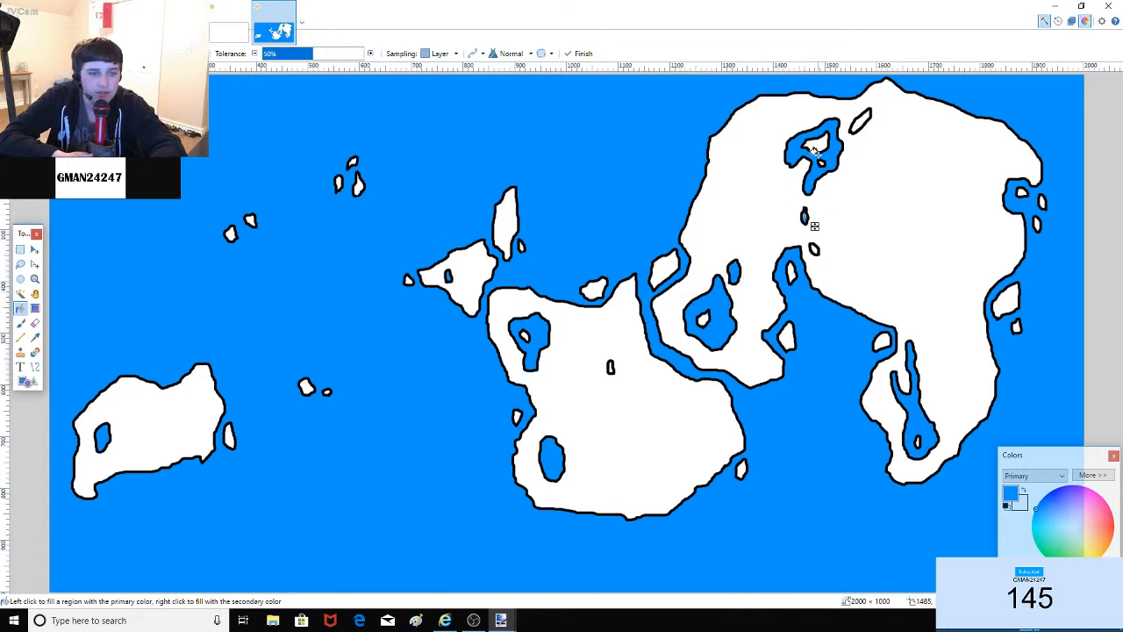
click(860, 122)
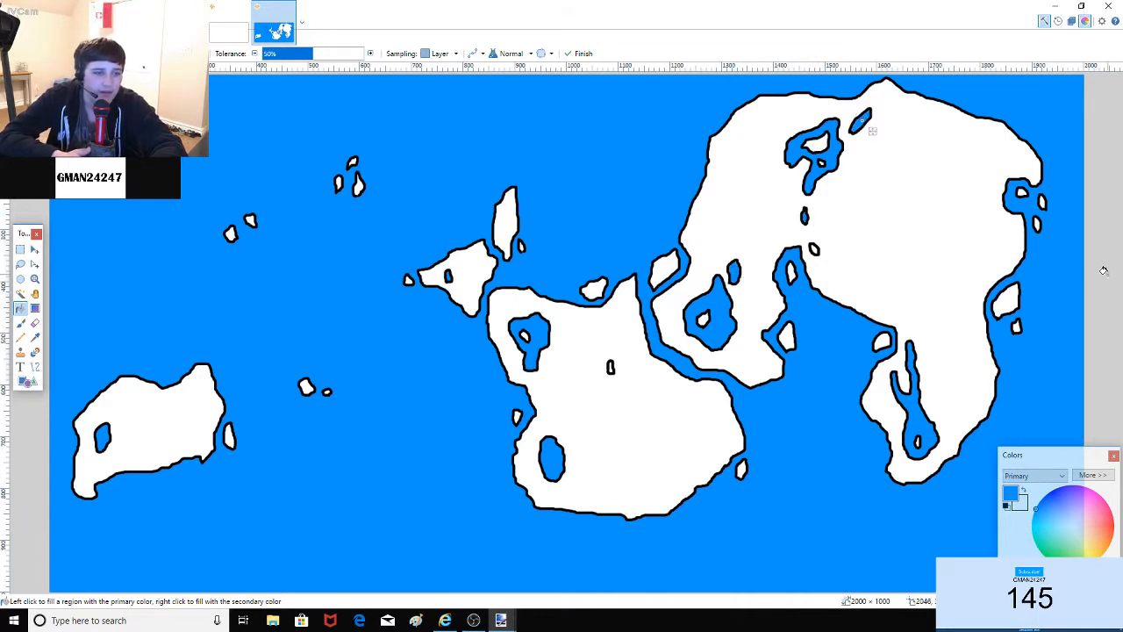
click(610, 365)
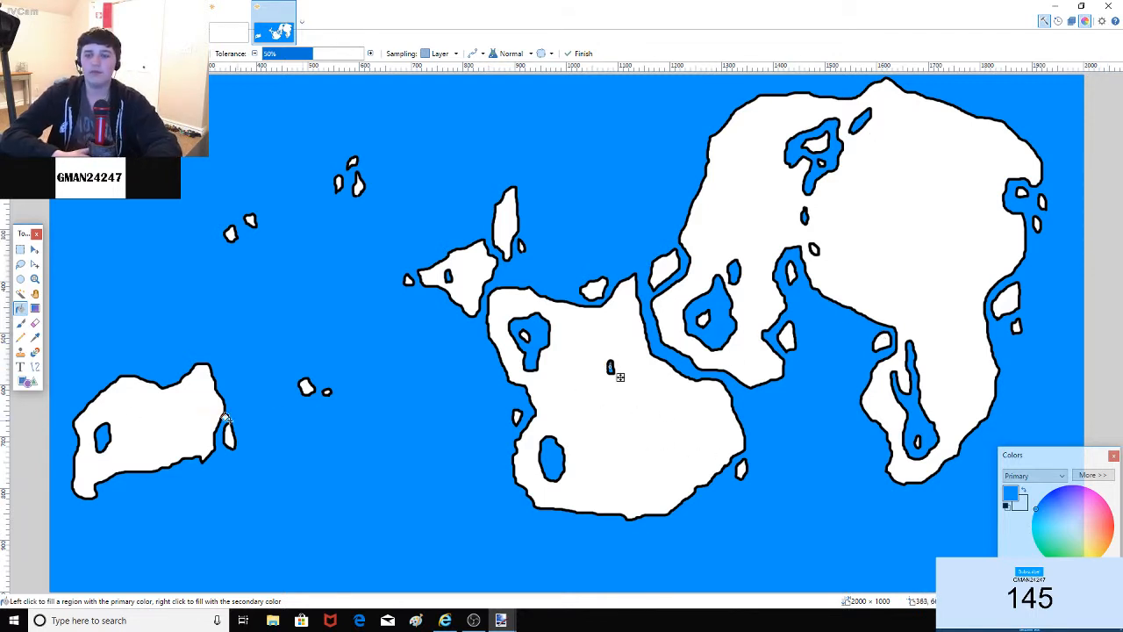
Step: Fill one last small lake in the northeastern continent blue, ending on the Paintbrush
click(21, 324)
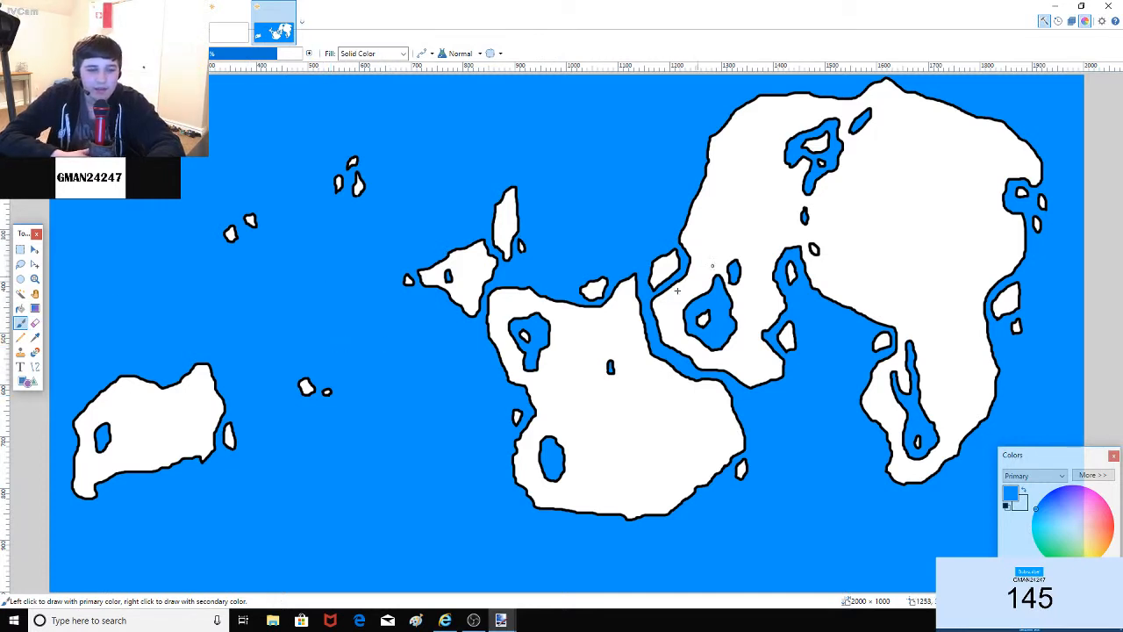
click(20, 309)
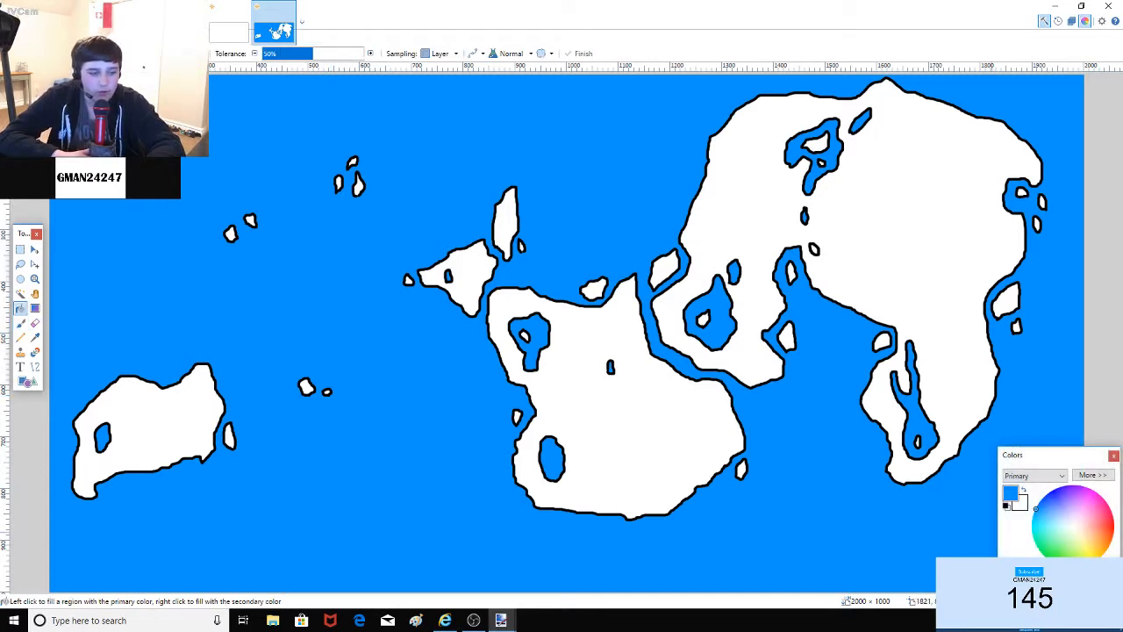
click(813, 249)
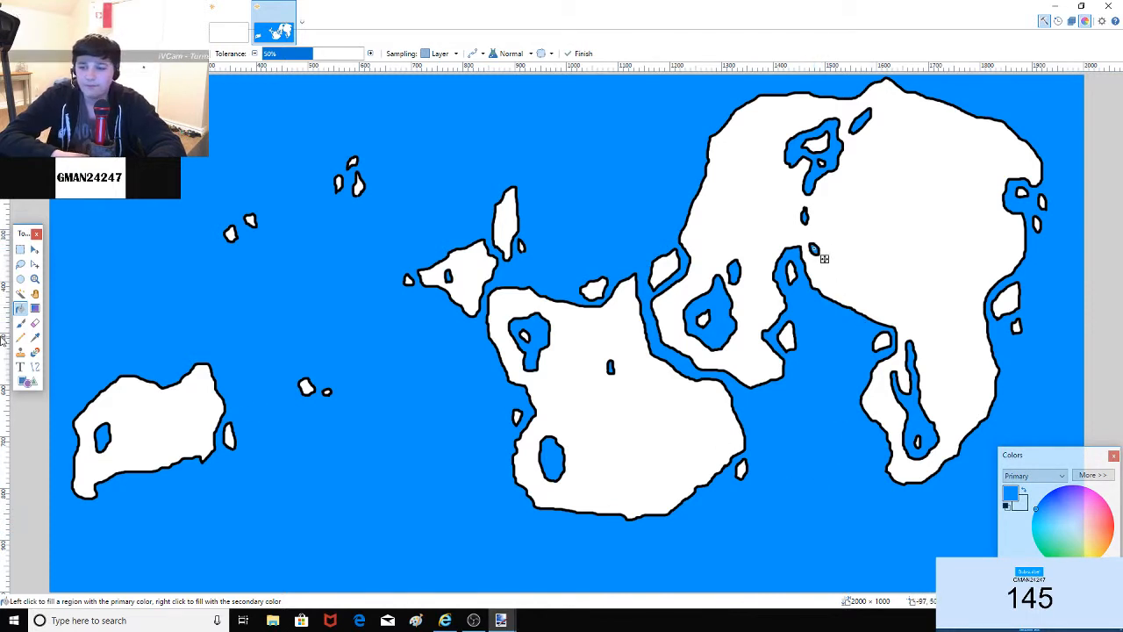
click(20, 323)
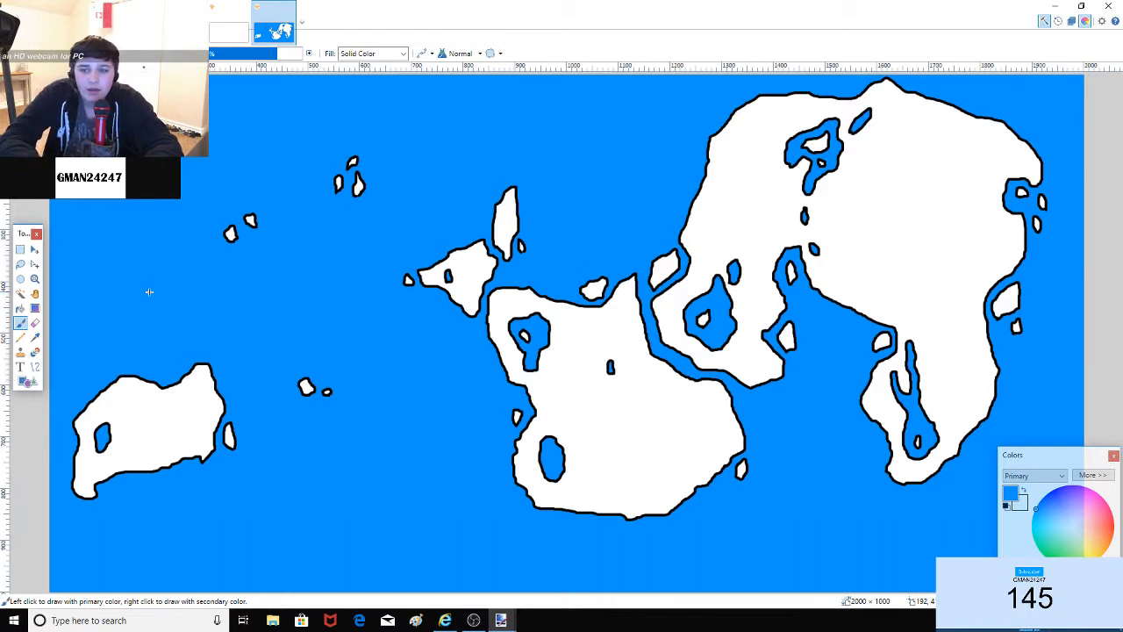
Step: Draw blue rivers from the northeastern continent's lakes to its northern and west coasts, undoing stray strokes
mouse_move(582, 466)
mouse_down()
mouse_move(616, 417)
mouse_move(634, 423)
mouse_move(661, 395)
mouse_move(654, 358)
mouse_up()
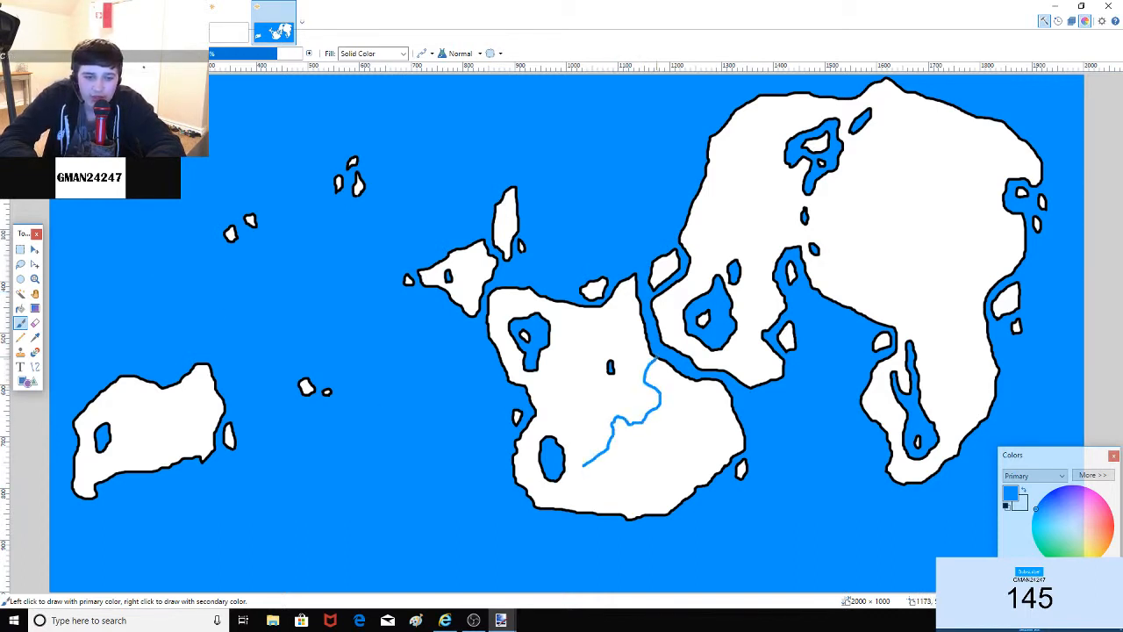
key(ctrl+z)
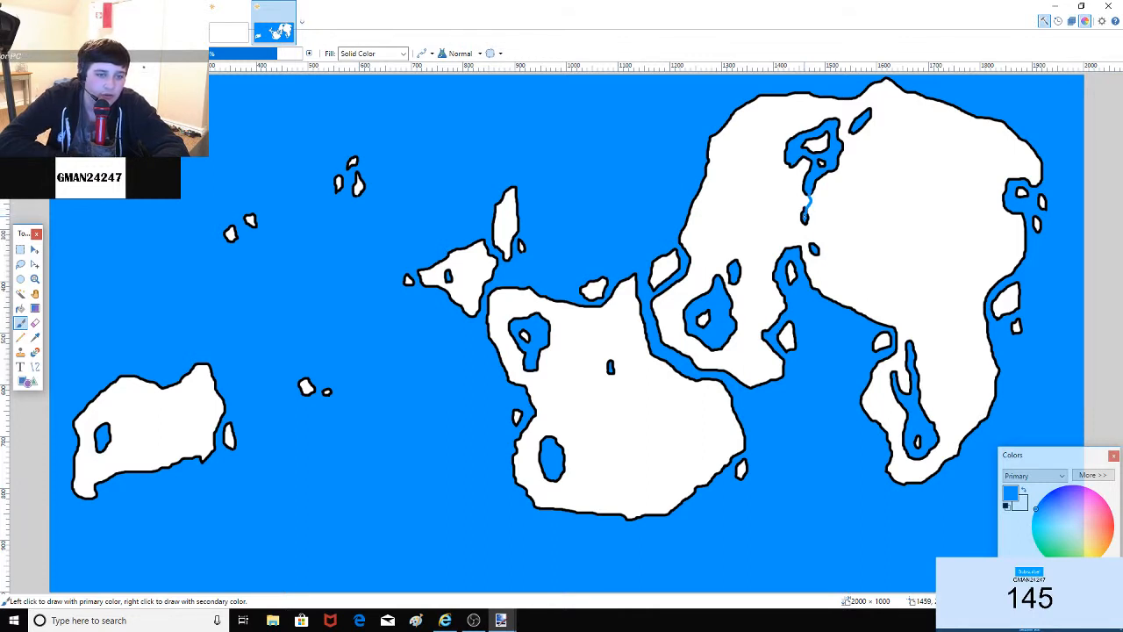
drag(808, 232, 811, 243)
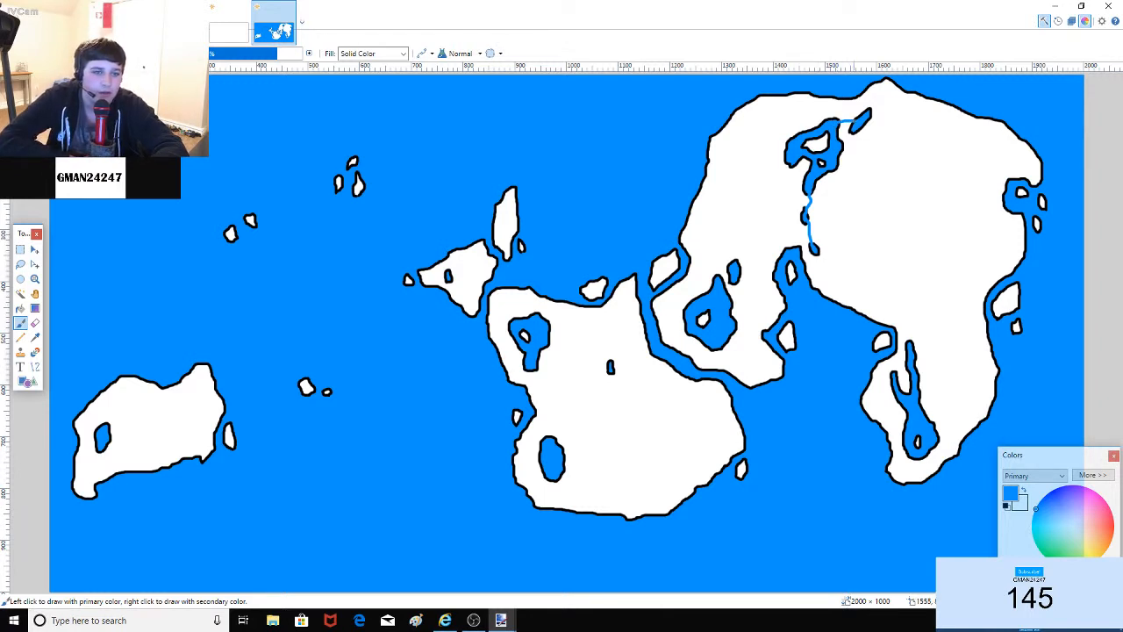
drag(856, 122, 876, 84)
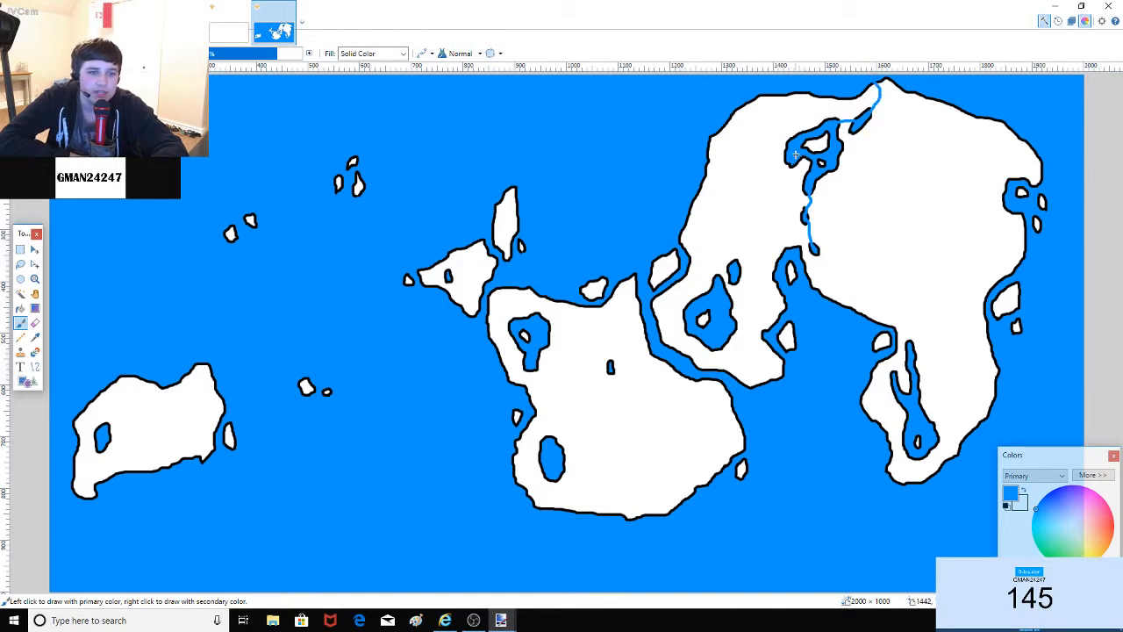
mouse_move(786, 162)
mouse_down()
mouse_move(766, 201)
mouse_move(733, 203)
mouse_move(727, 222)
mouse_move(707, 194)
mouse_up()
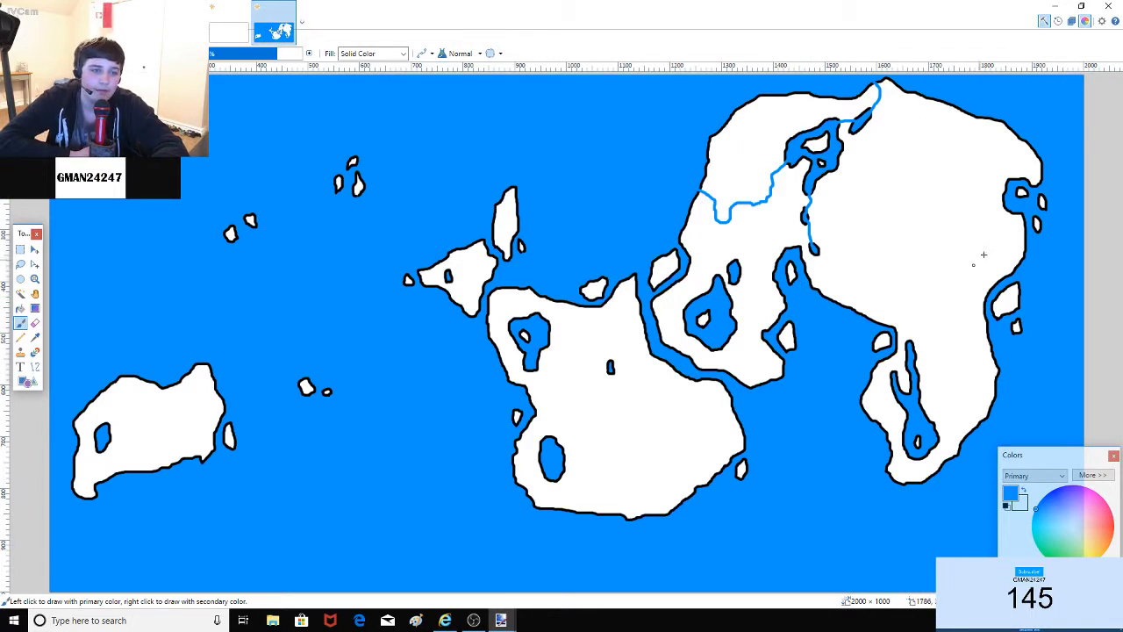
drag(1006, 203, 827, 297)
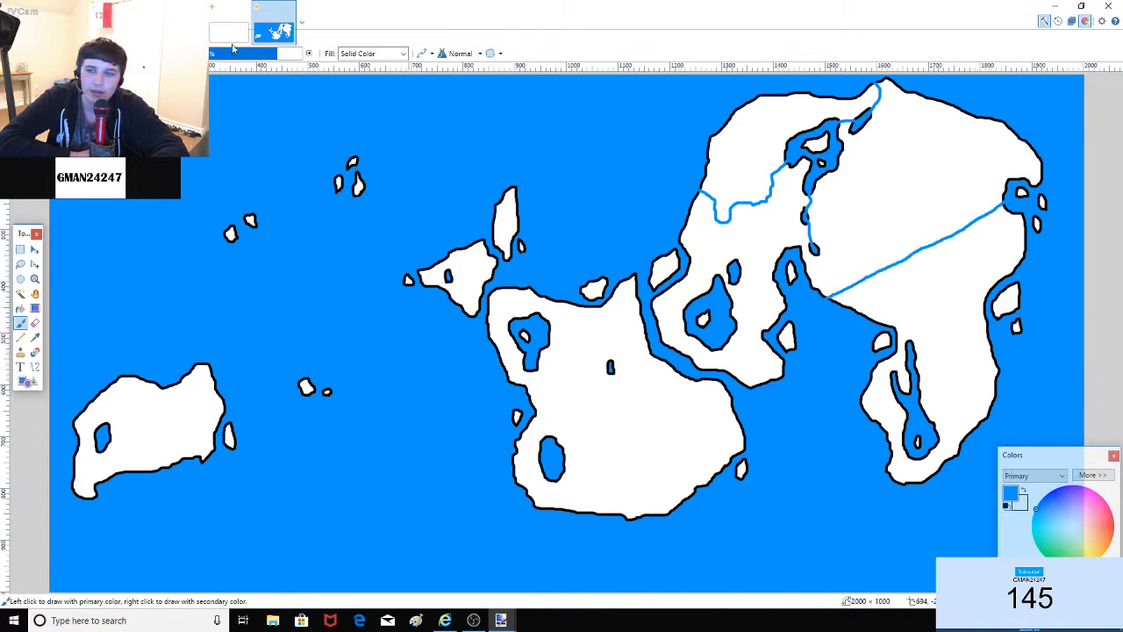
key(ctrl+z)
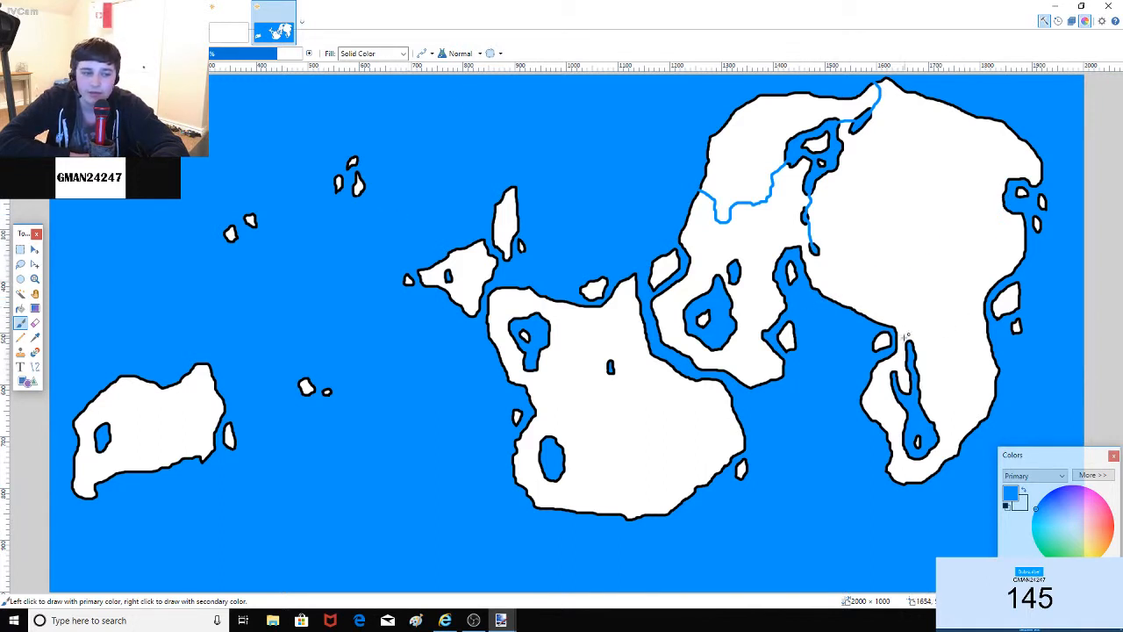
Step: Draw a short river at the southeastern inlet and branching rivers from the southwest island's lake to its coasts
drag(909, 342, 896, 329)
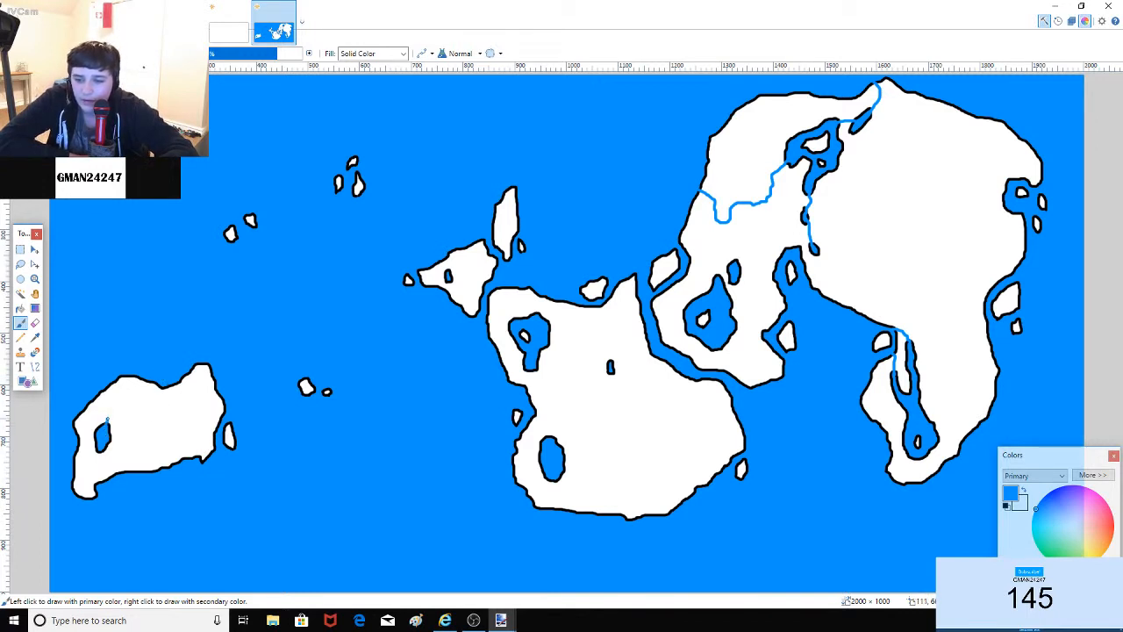
mouse_move(106, 422)
mouse_down()
mouse_move(176, 387)
mouse_move(158, 408)
mouse_move(153, 383)
mouse_up()
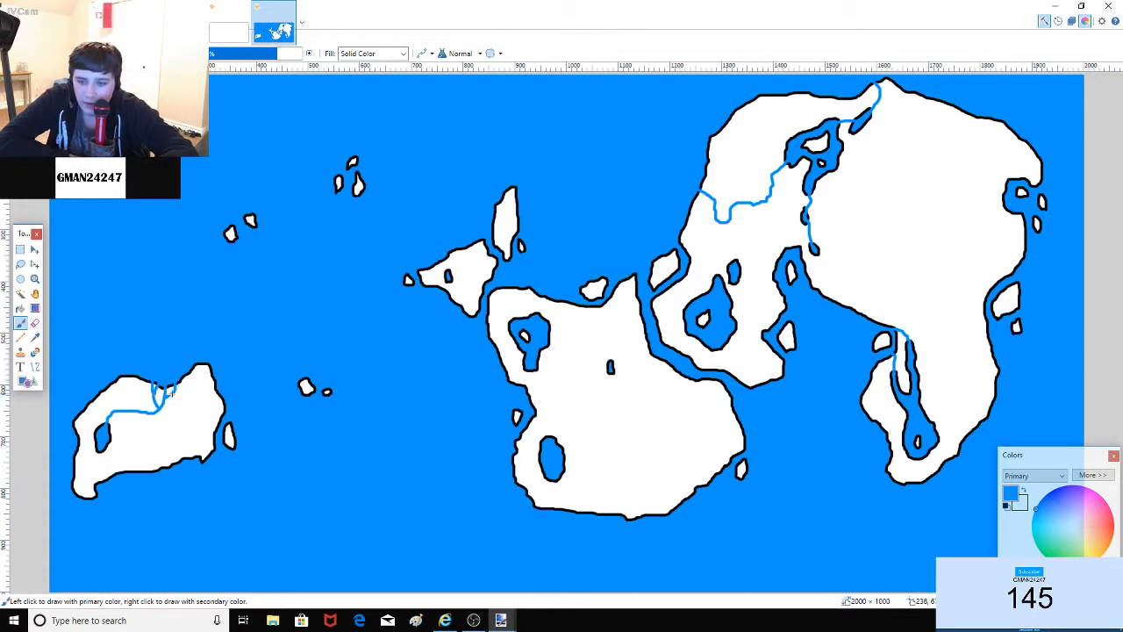
mouse_move(168, 394)
mouse_down()
mouse_move(183, 391)
mouse_move(166, 410)
mouse_move(181, 396)
mouse_up()
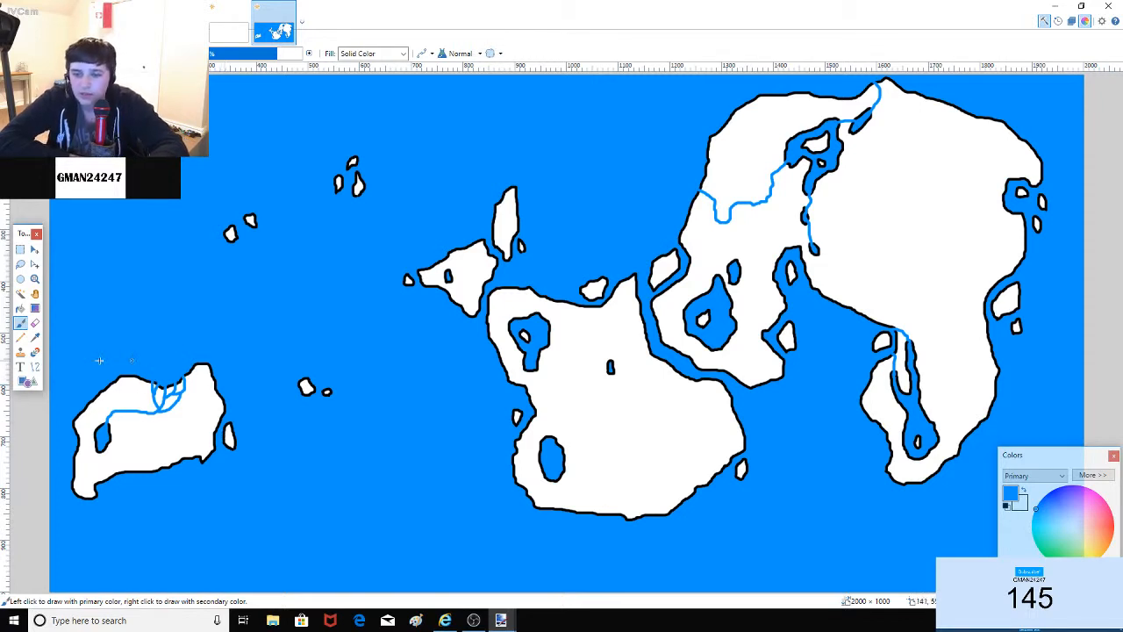
drag(102, 444, 115, 474)
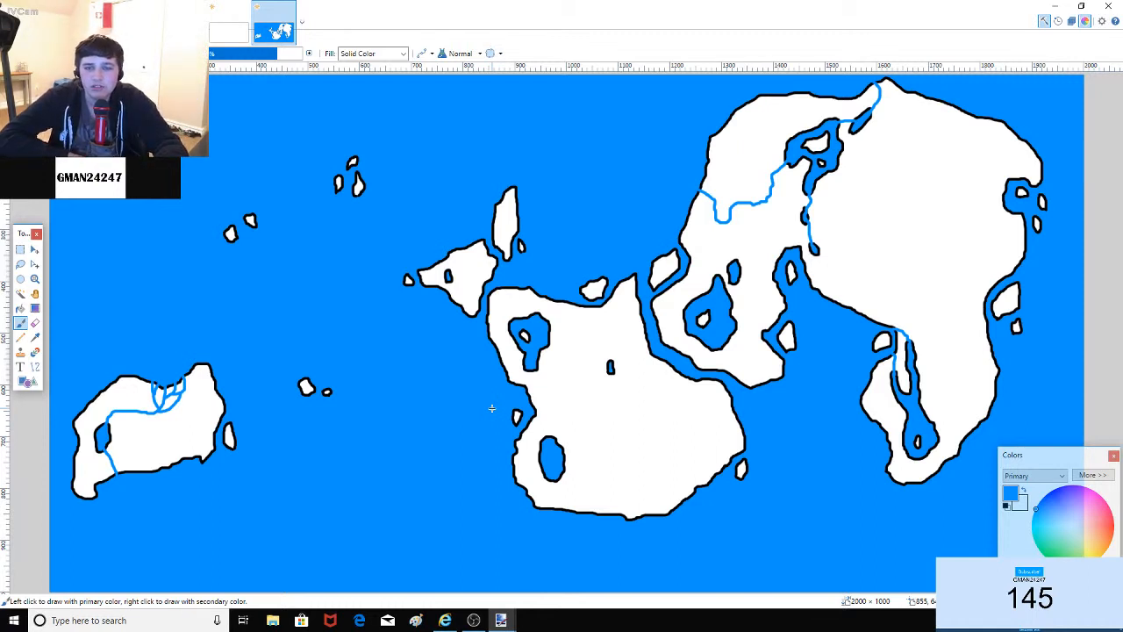
Step: Trial-fill the large eastern continent green, try darker shades, then undo the fill
click(20, 322)
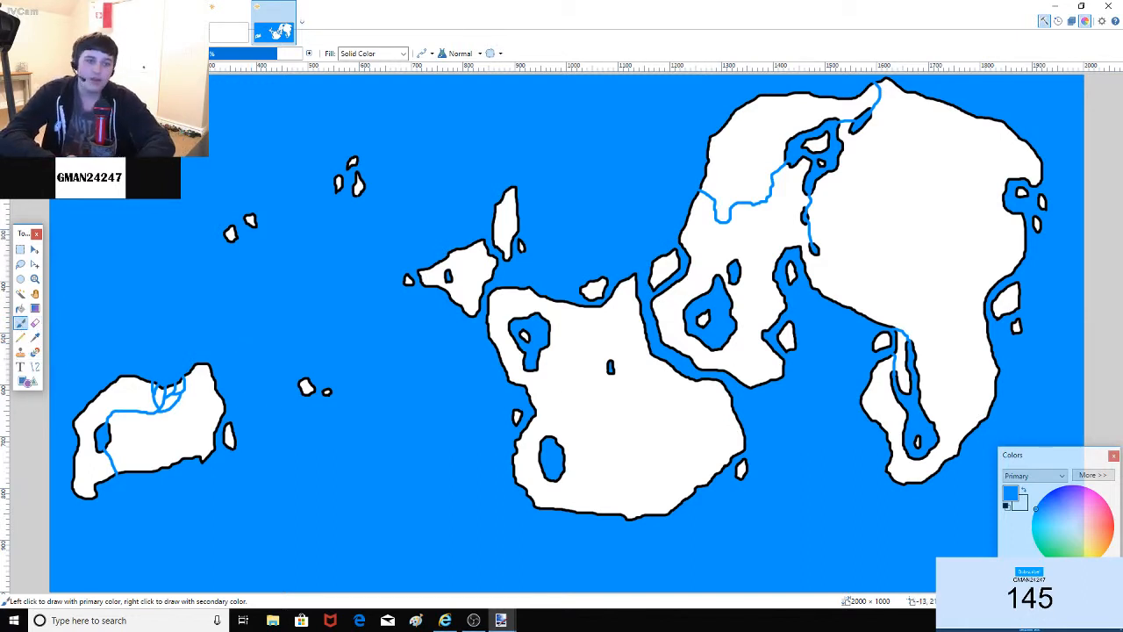
click(20, 308)
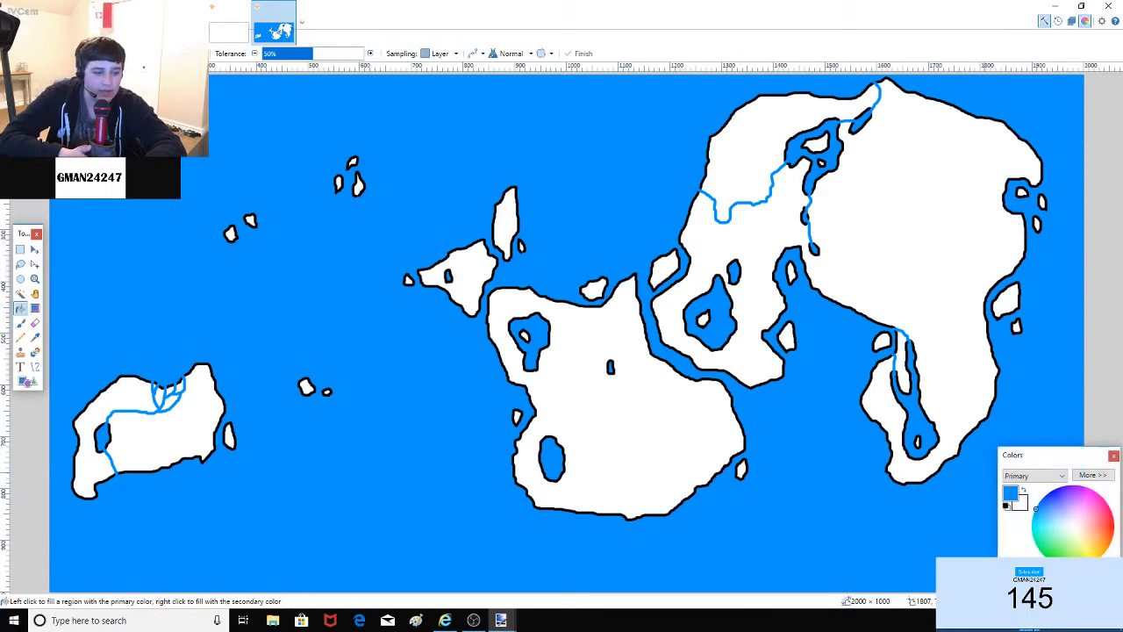
click(941, 274)
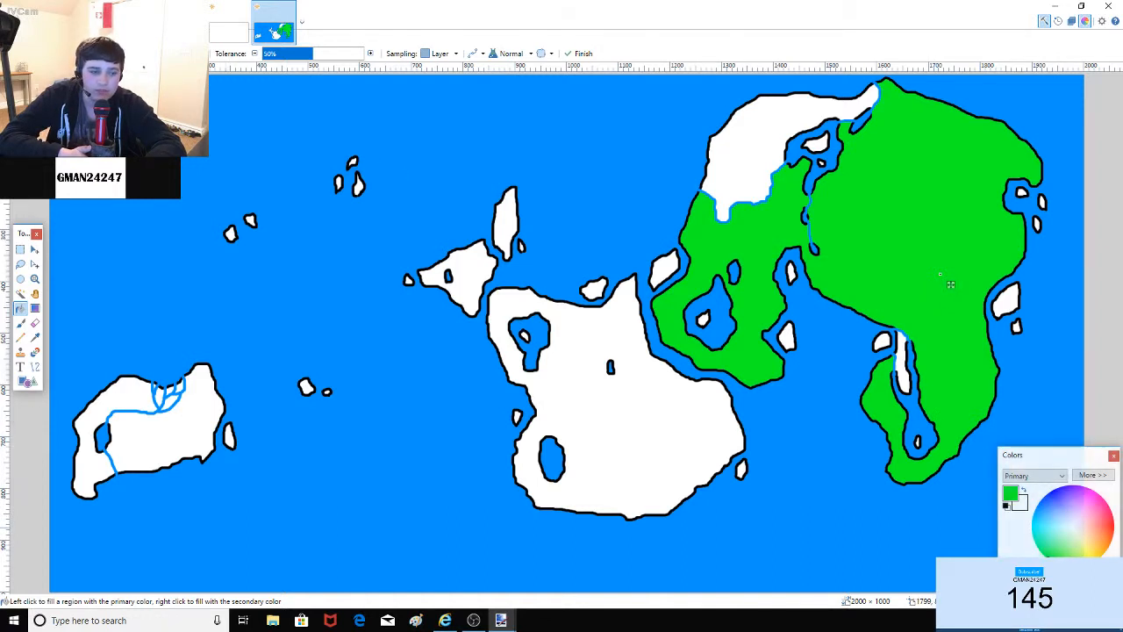
click(1056, 583)
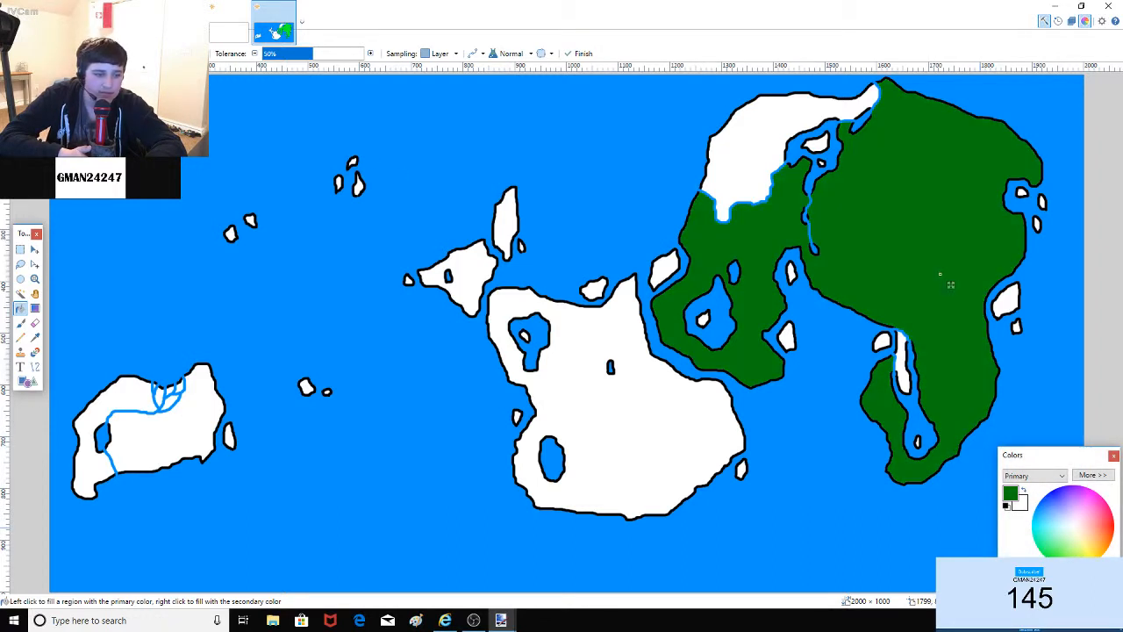
click(1049, 585)
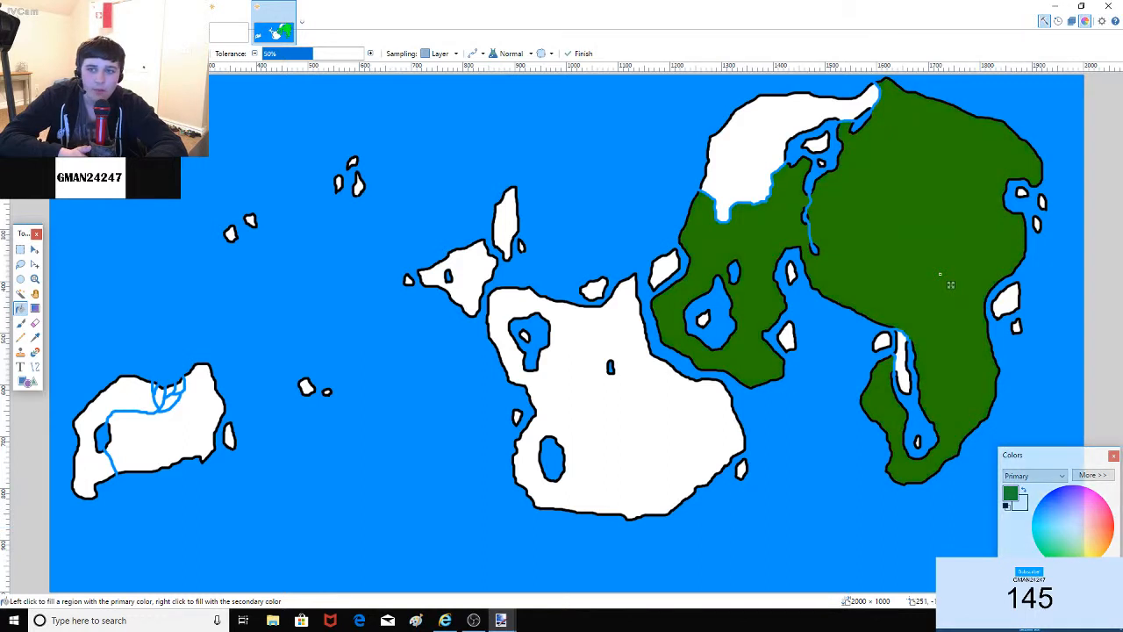
key(ctrl+z)
key(ctrl+z)
key(ctrl+z)
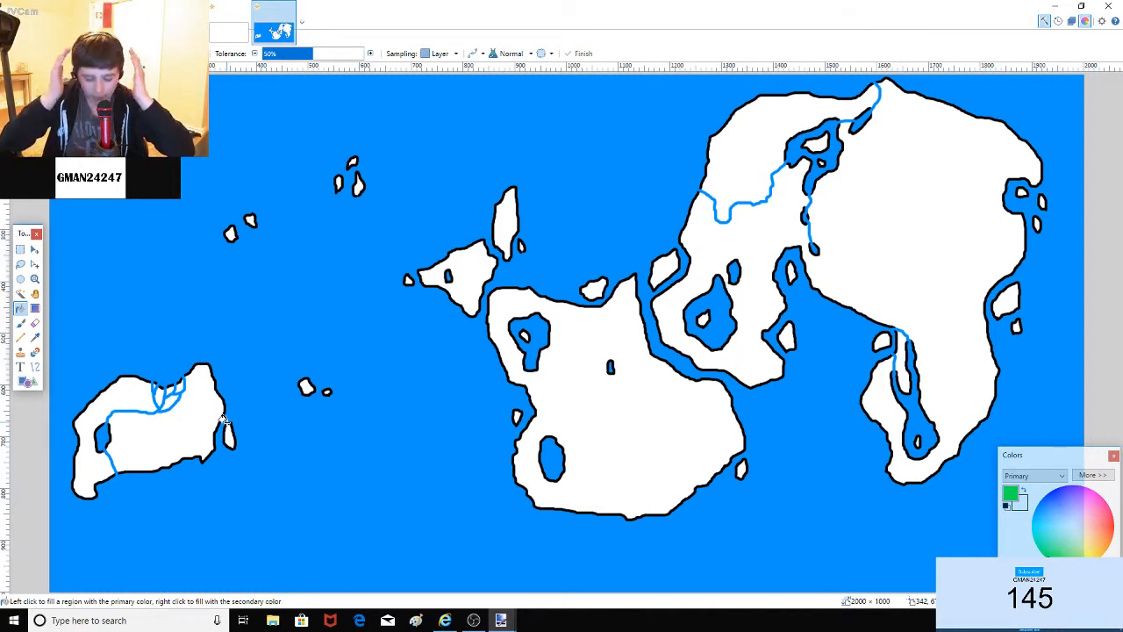
Step: Skip an ad in the browser's music playlist and return to the map
click(445, 620)
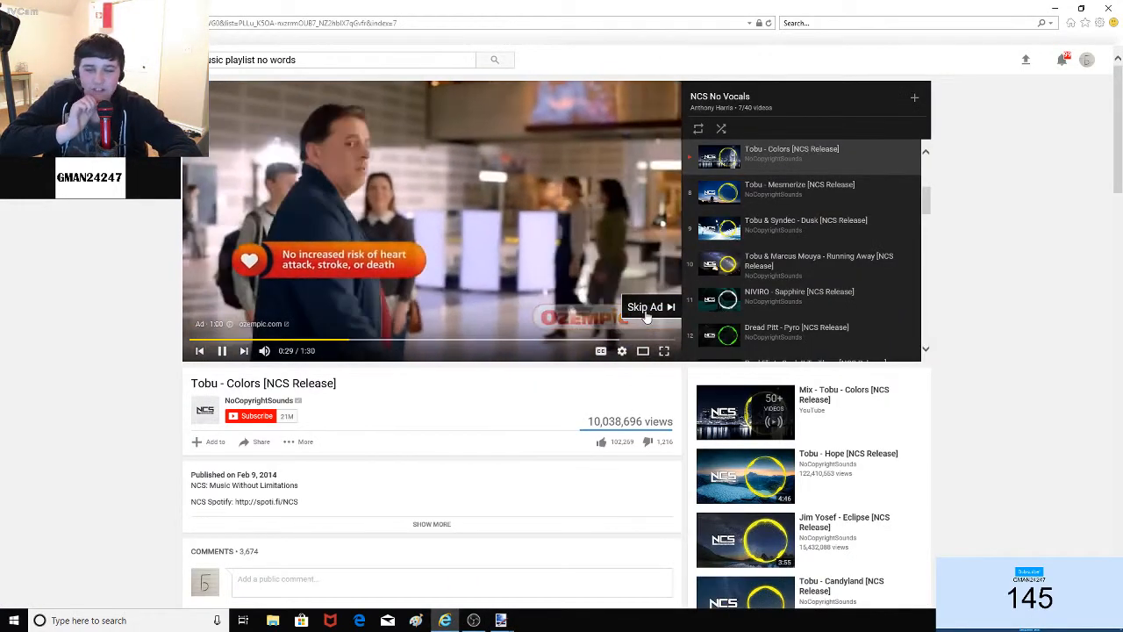
click(645, 314)
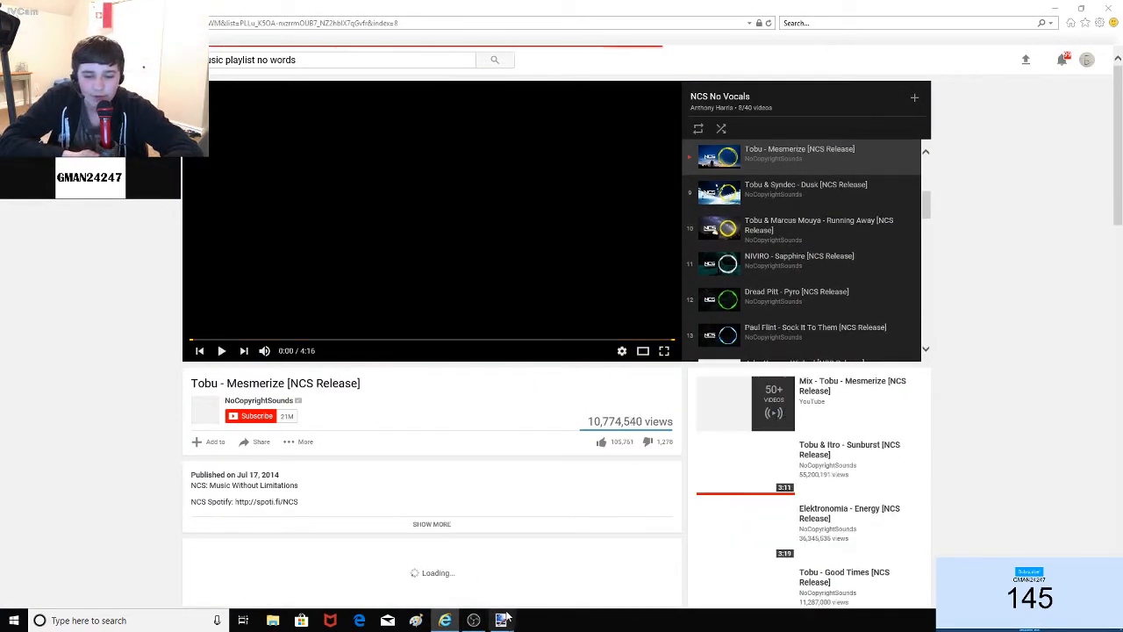
click(554, 551)
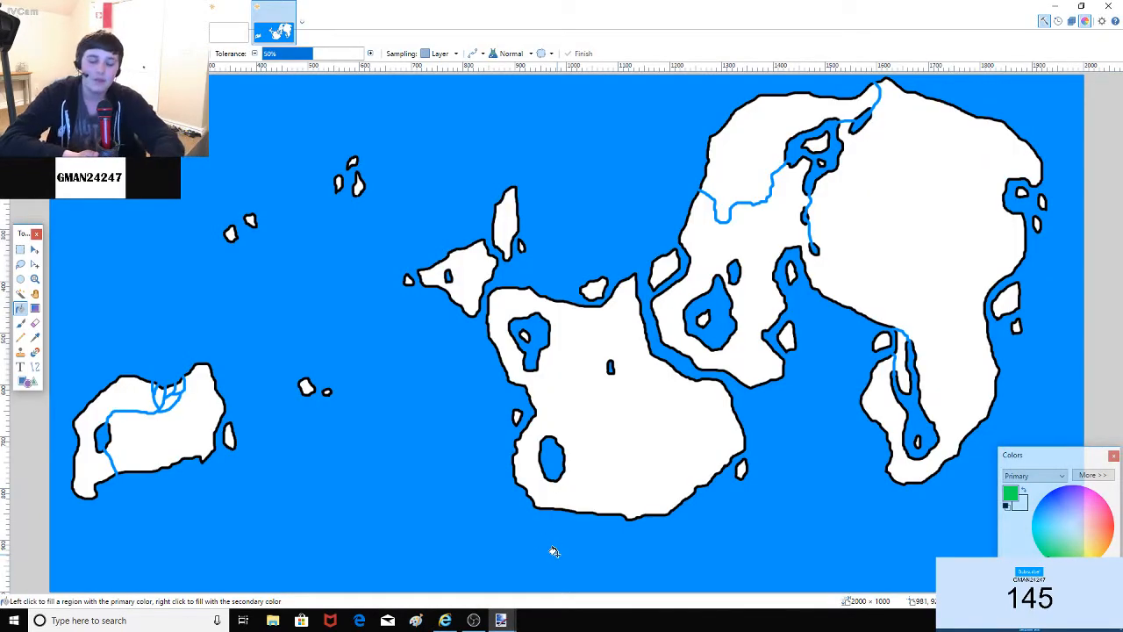
Step: Set the Paintbrush to black and try a loop at the continent's top, then undo it
click(20, 323)
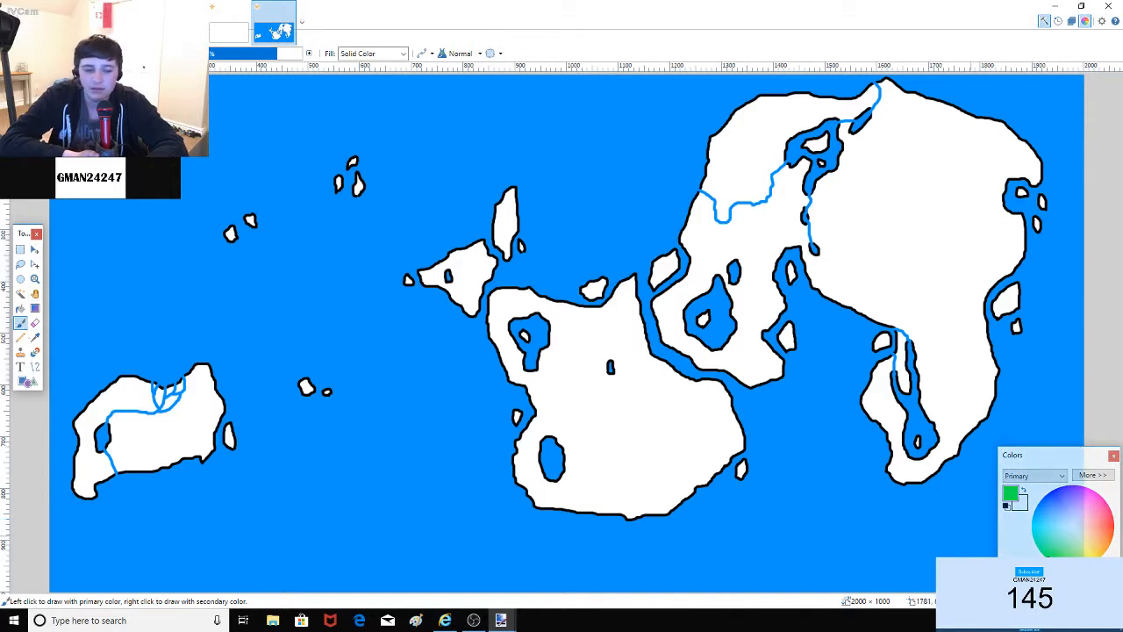
click(1008, 577)
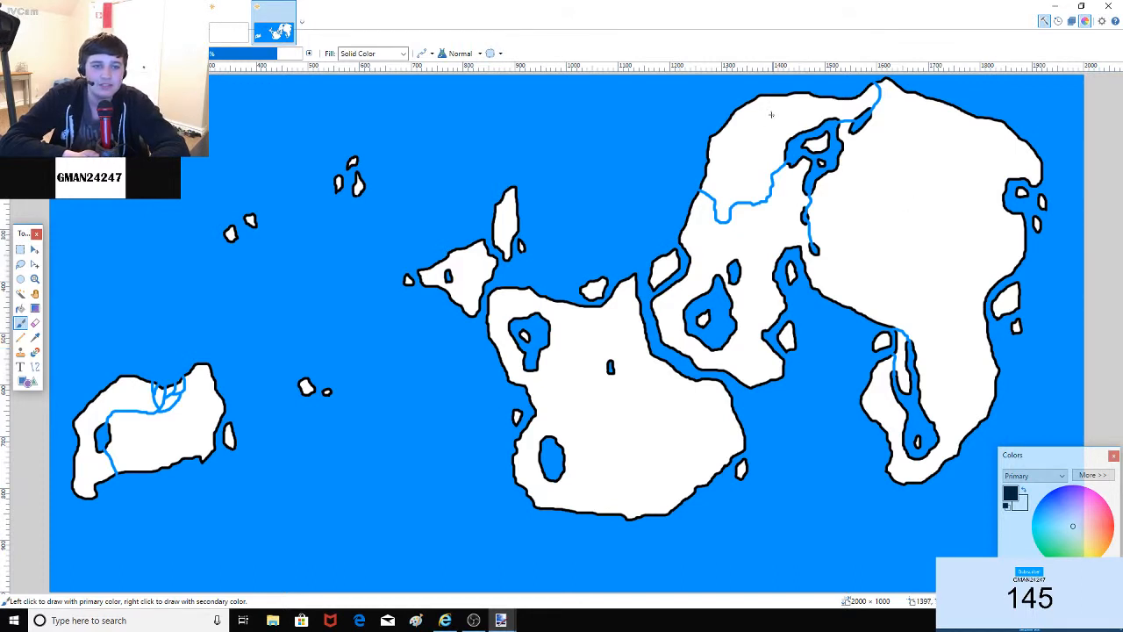
mouse_move(758, 112)
mouse_down()
mouse_move(763, 85)
mouse_move(790, 91)
mouse_up()
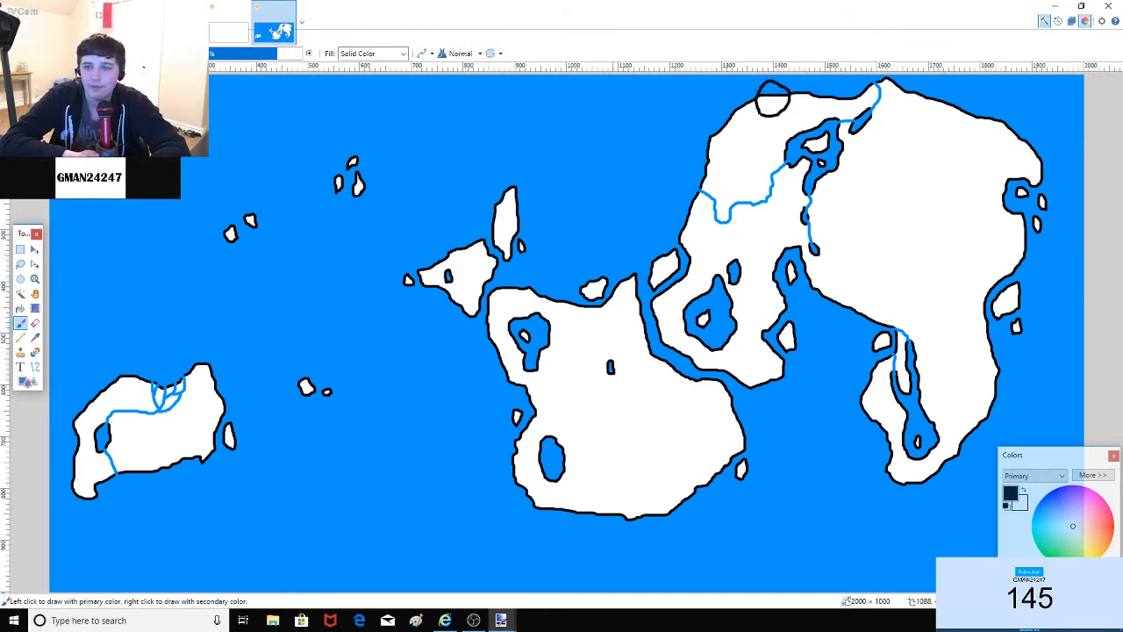
key(ctrl+z)
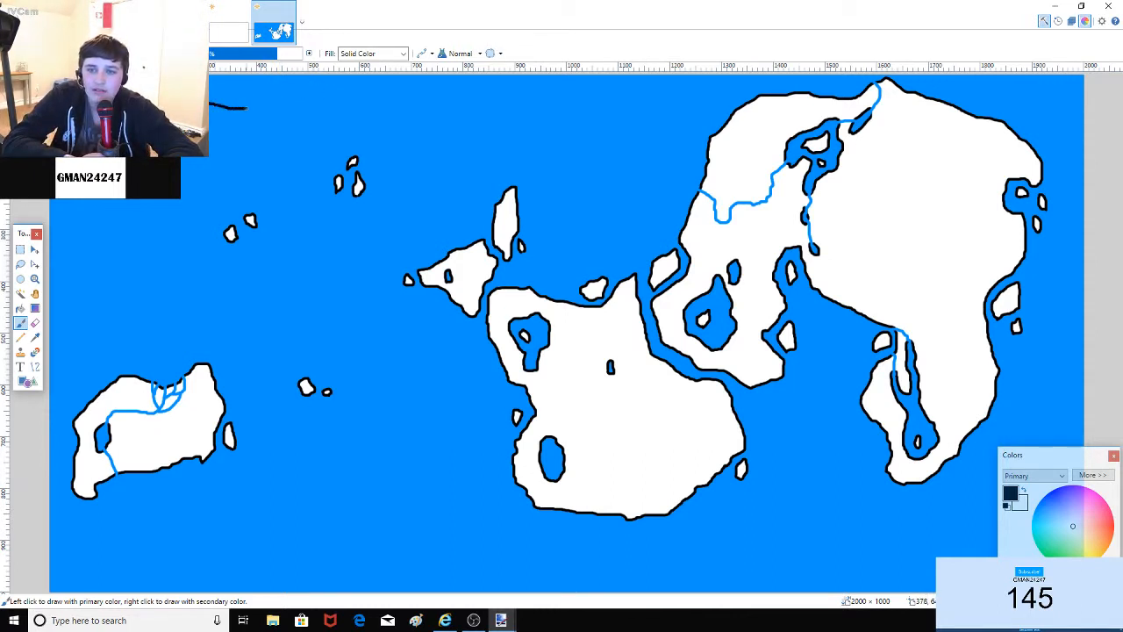
Step: Sketch black outline strokes and dashes in the upper-left ocean, then undo them all
mouse_move(246, 108)
mouse_down()
mouse_move(353, 129)
mouse_move(345, 163)
mouse_move(434, 141)
mouse_move(506, 166)
mouse_move(503, 256)
mouse_move(423, 311)
mouse_move(391, 250)
mouse_move(476, 179)
mouse_move(552, 219)
mouse_move(538, 281)
mouse_move(474, 320)
mouse_move(445, 320)
mouse_move(446, 332)
mouse_move(471, 342)
mouse_move(540, 307)
mouse_move(554, 237)
mouse_move(444, 168)
mouse_move(405, 332)
mouse_move(487, 172)
mouse_up()
key(ctrl+z)
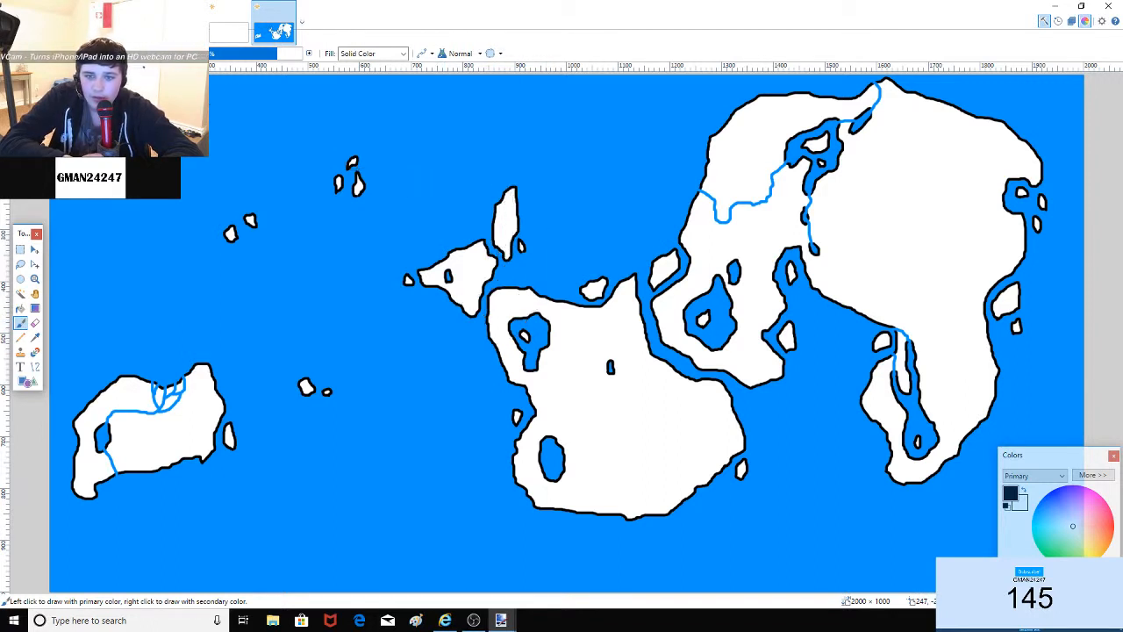
click(397, 244)
drag(487, 168, 502, 164)
drag(540, 164, 542, 205)
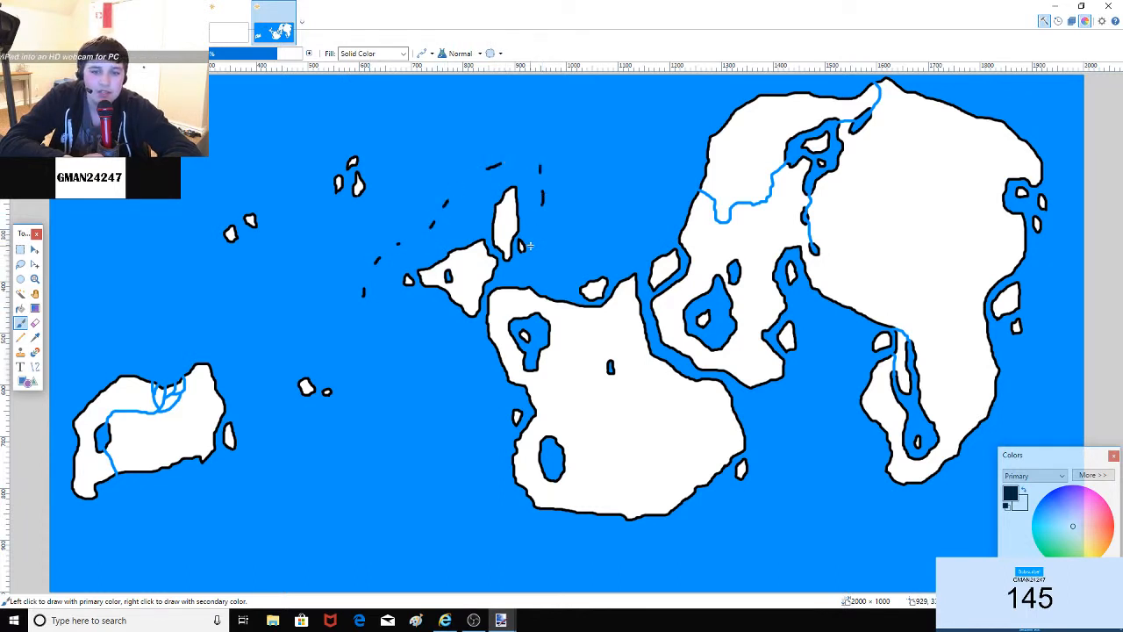
click(535, 253)
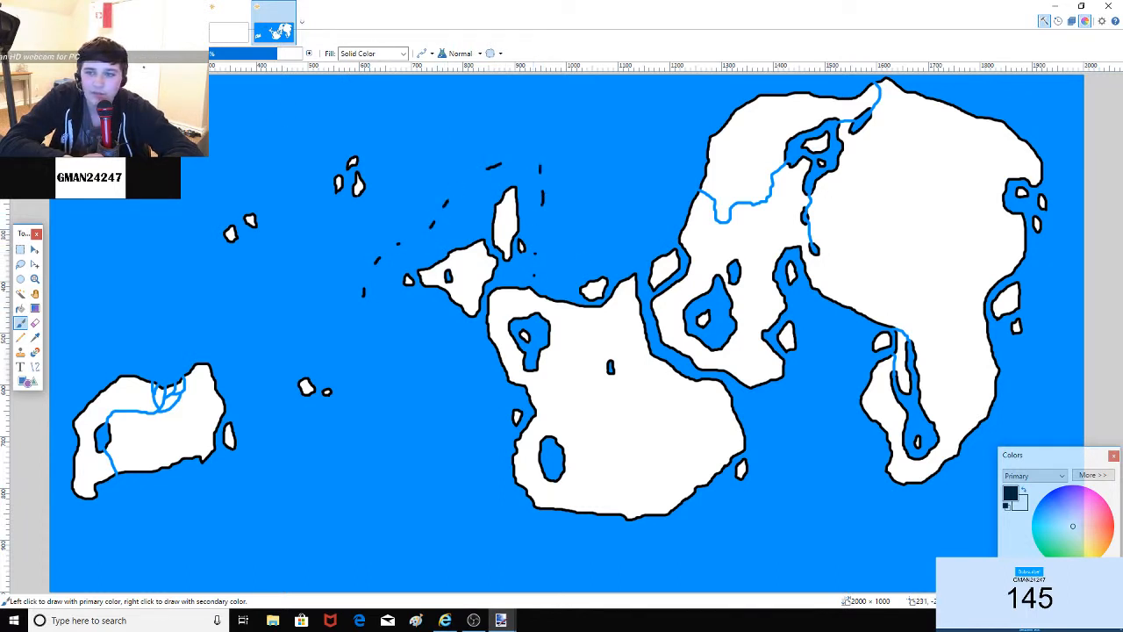
key(ctrl+z)
key(ctrl+z)
key(ctrl+z)
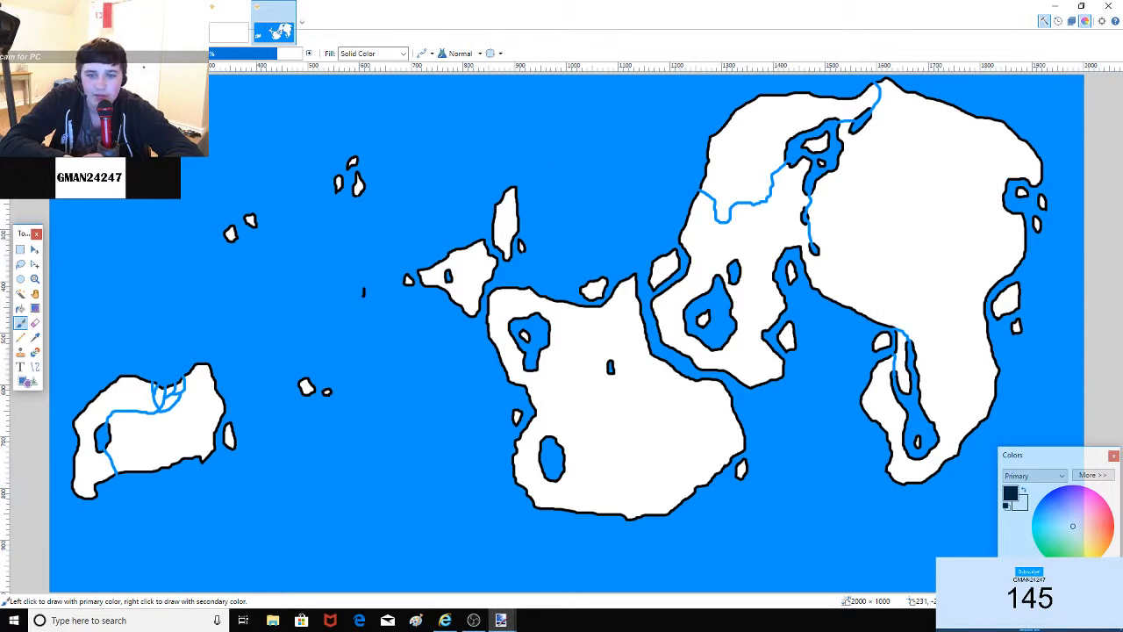
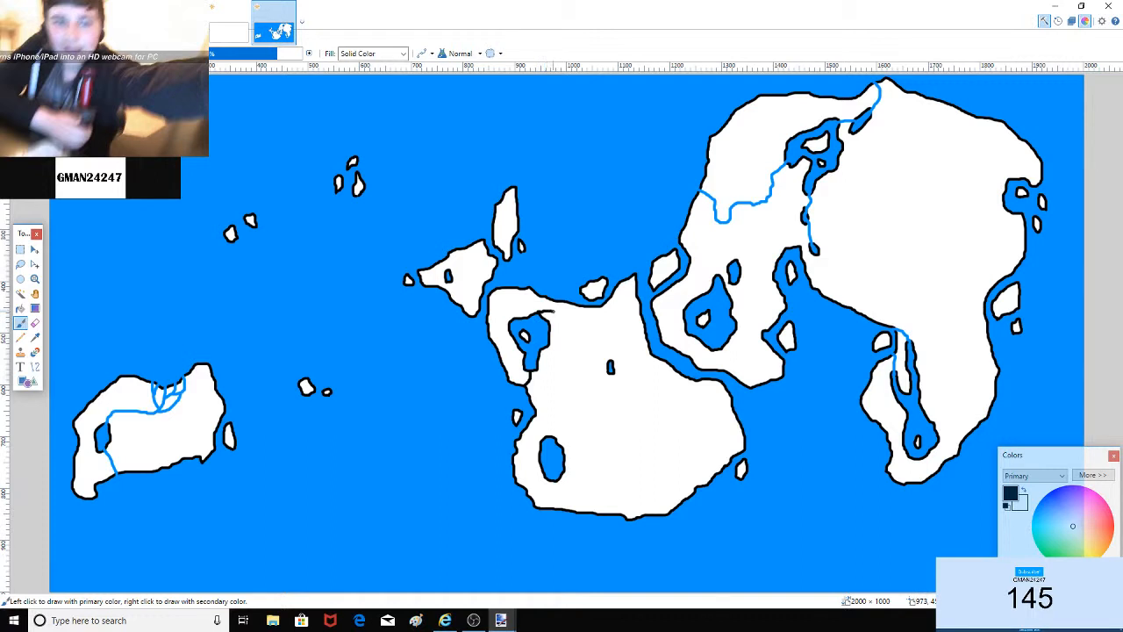
Step: Draw trial borders on the coastline and eastern continent, undo them, and switch to the Paint Bucket
drag(553, 311, 561, 306)
drag(579, 314, 642, 315)
key(ctrl+z)
mouse_move(855, 306)
mouse_down()
mouse_move(882, 231)
mouse_move(1003, 207)
mouse_up()
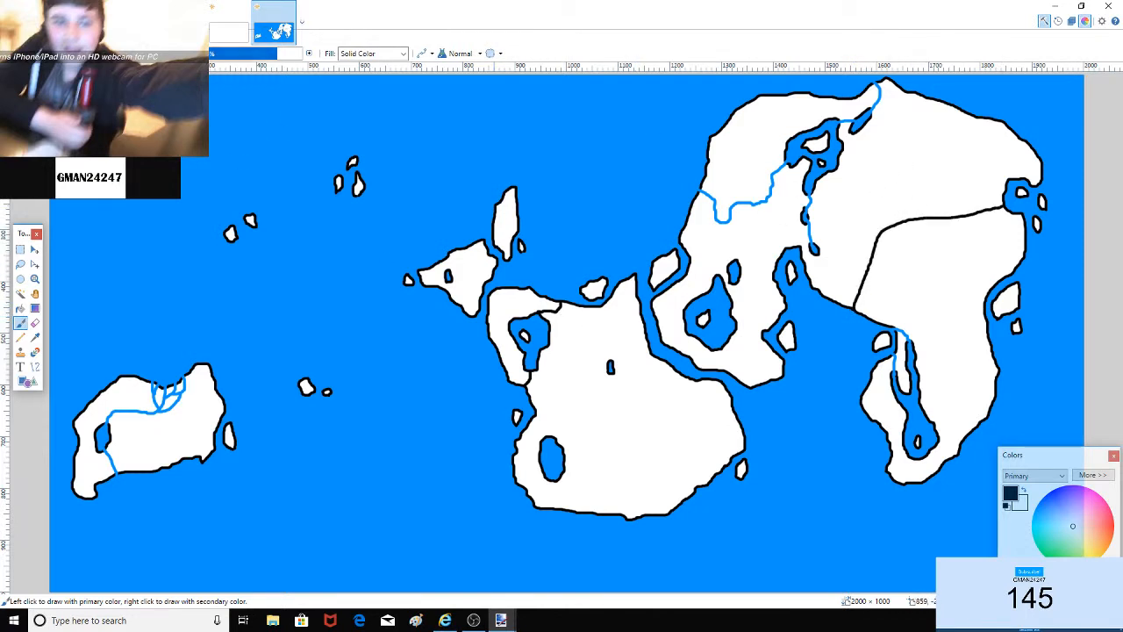
key(ctrl+z)
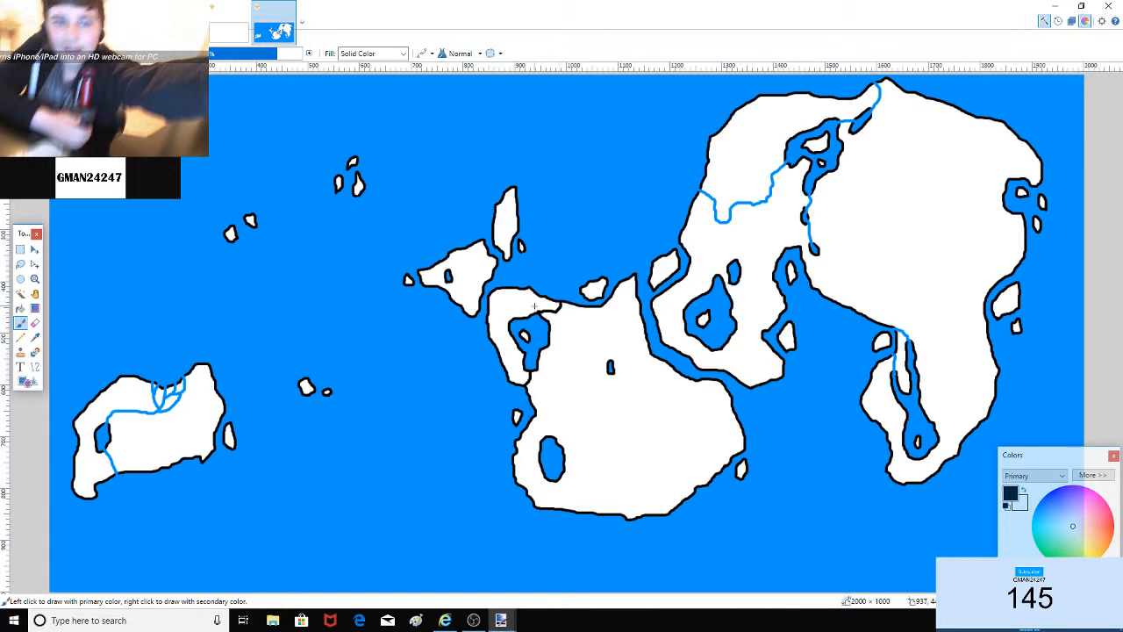
click(21, 308)
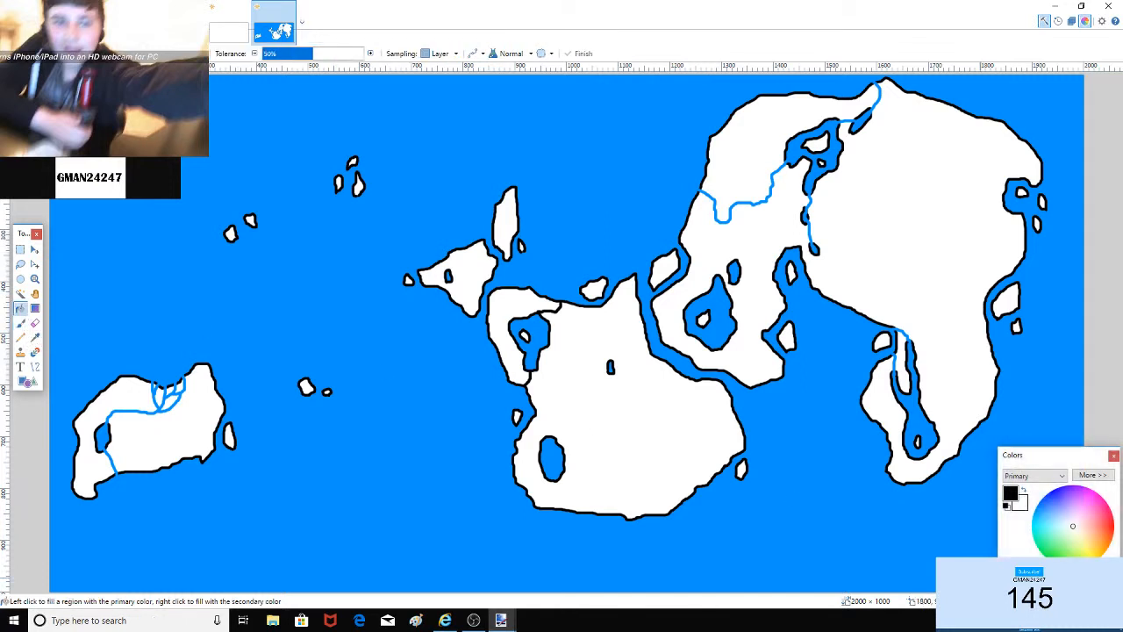
Step: Fill the small northern islands, the tall narrow island and the western island dark grey
click(358, 186)
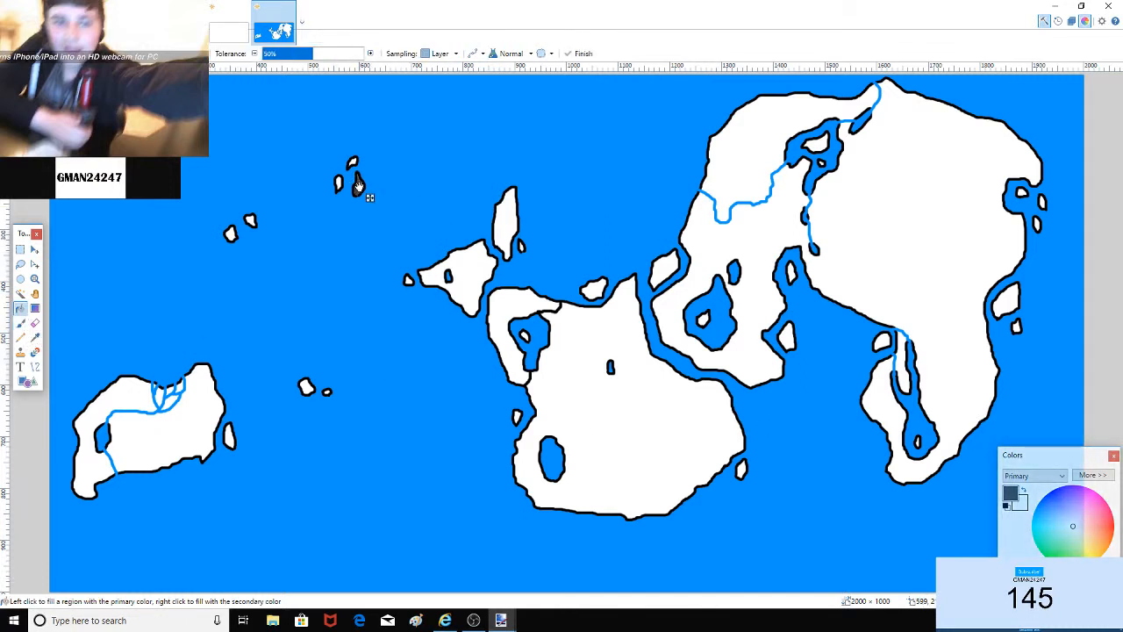
click(339, 182)
click(352, 164)
click(505, 223)
click(470, 267)
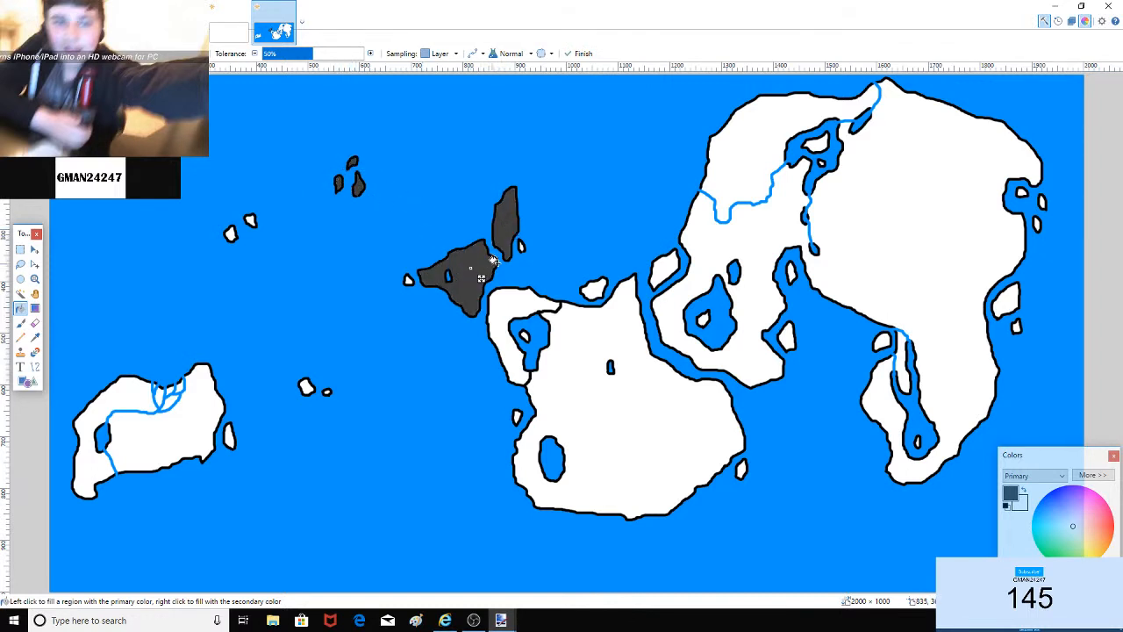
Step: Fill the central continent's western part dark grey, undoing fills that flooded the whole continent
click(501, 299)
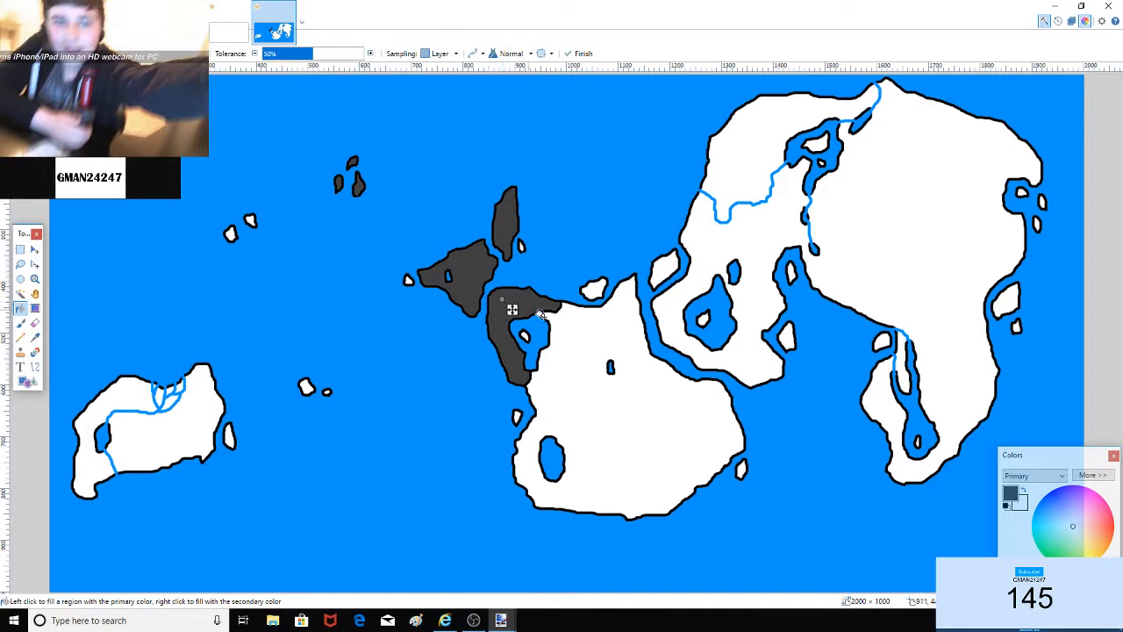
click(599, 344)
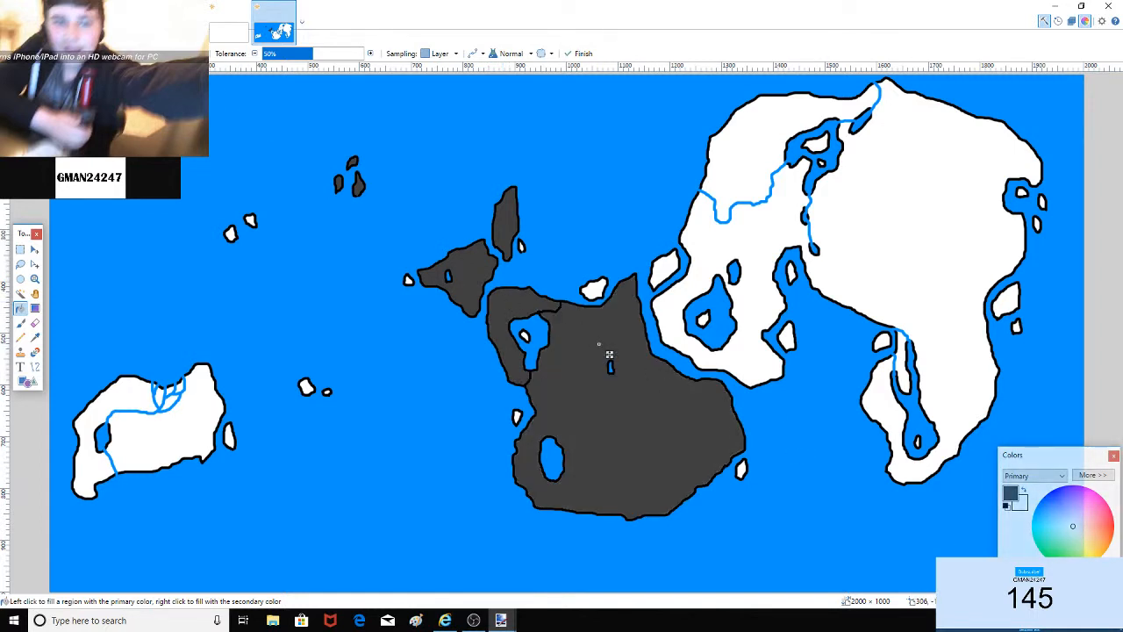
key(ctrl+z)
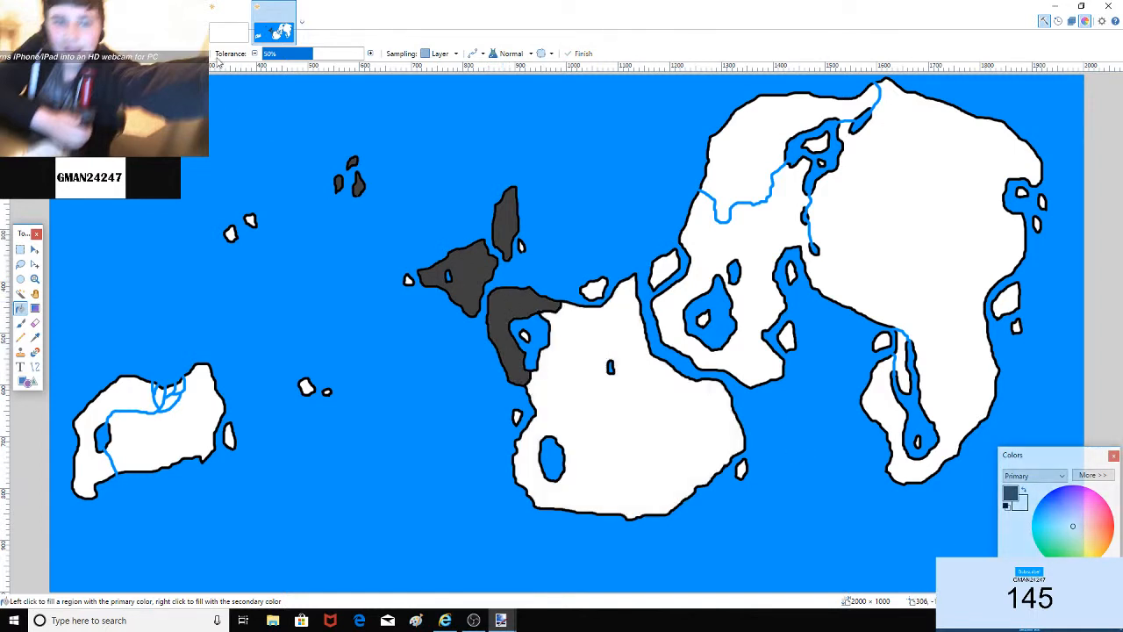
click(517, 298)
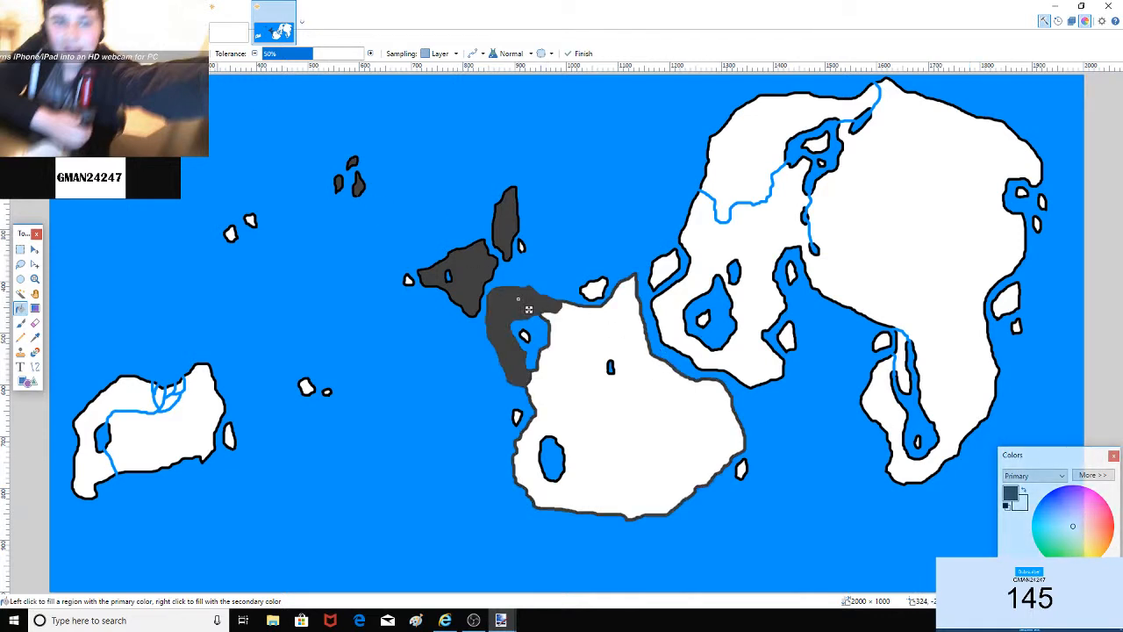
click(513, 315)
click(512, 314)
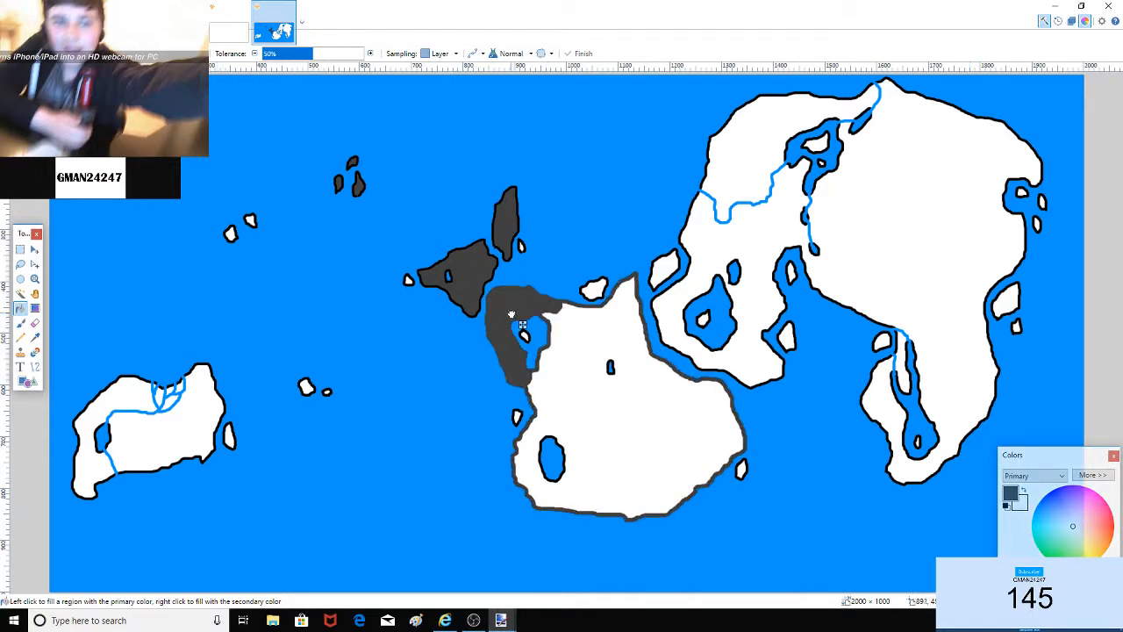
click(512, 314)
key(ctrl+z)
Step: Retry the western region fill, undoing grey that spread over the black outlines
click(494, 331)
drag(491, 329, 516, 321)
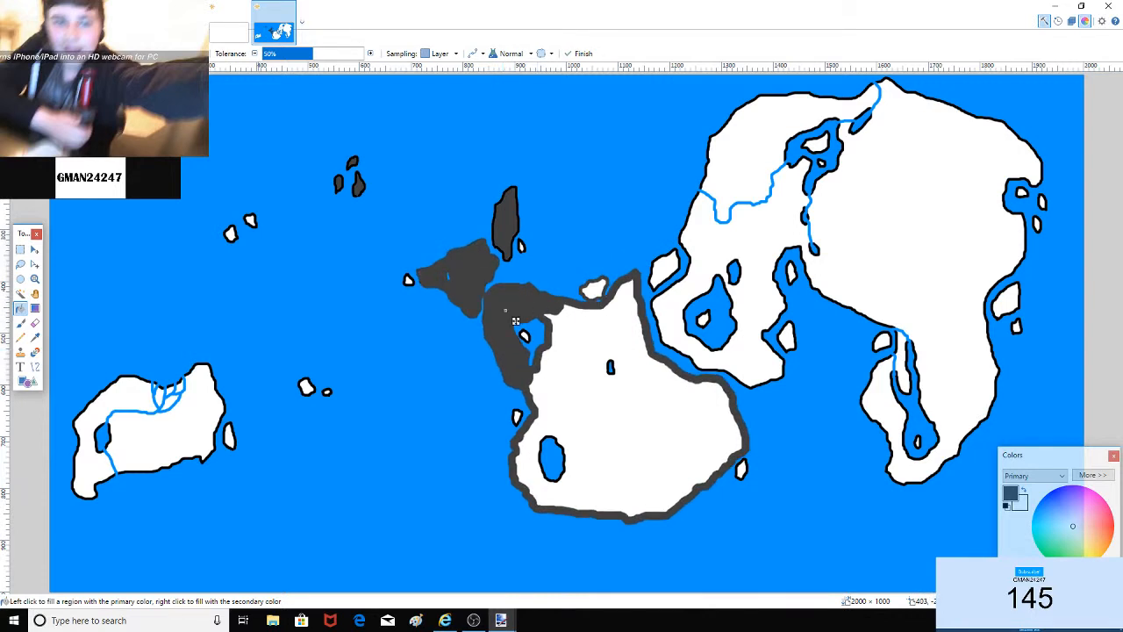
key(ctrl+z)
key(ctrl+z)
key(ctrl+z)
key(ctrl+z)
key(ctrl+z)
key(ctrl+z)
key(ctrl+z)
key(ctrl+z)
key(ctrl+z)
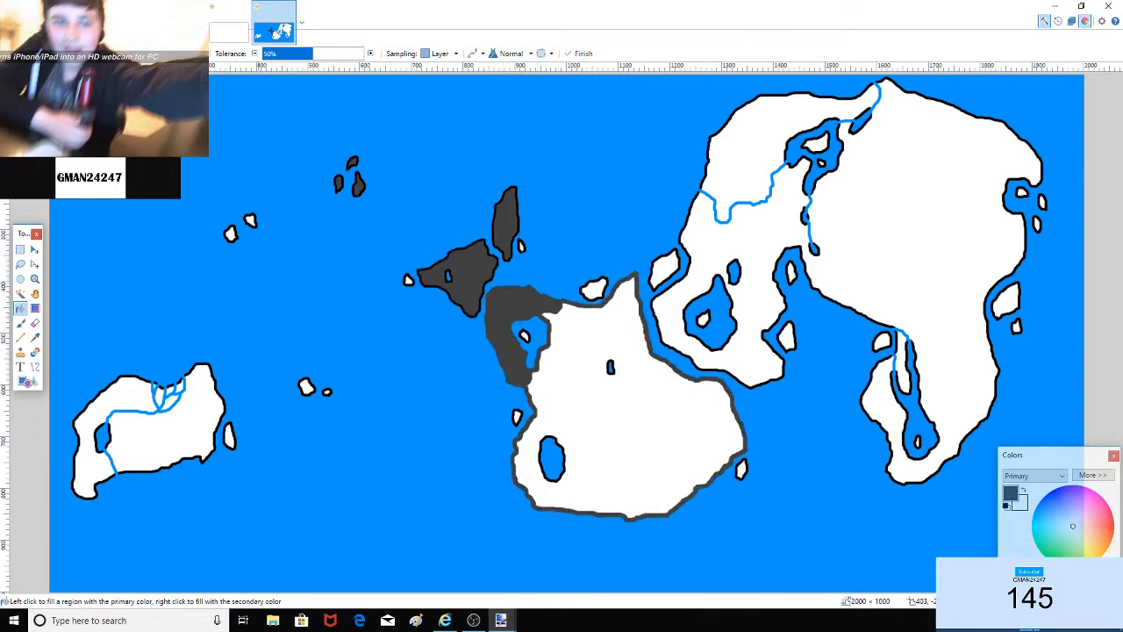
key(ctrl+z)
key(ctrl+z)
key(ctrl+z)
drag(529, 309, 481, 278)
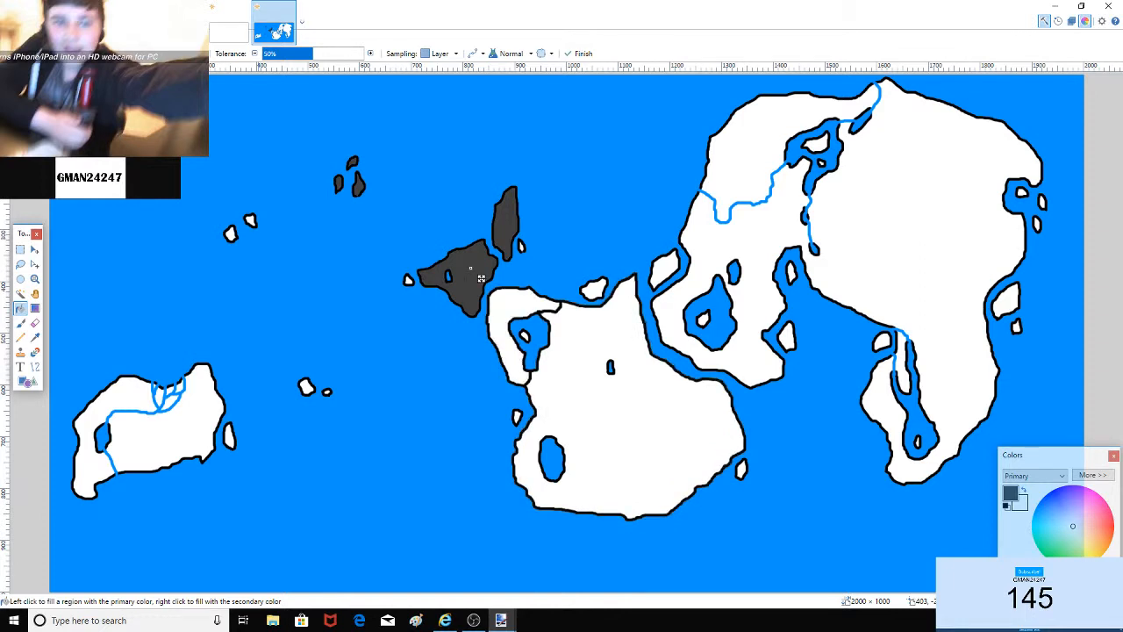
key(Return)
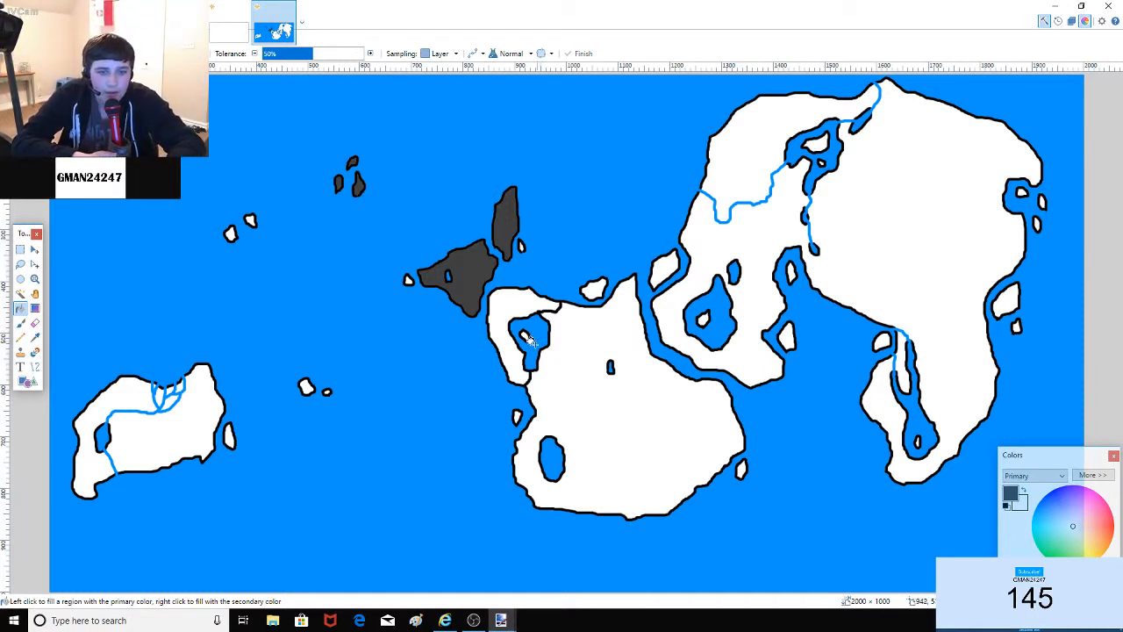
Step: Fill the continent's western part and the tiny islet beside the western island dark grey
click(506, 293)
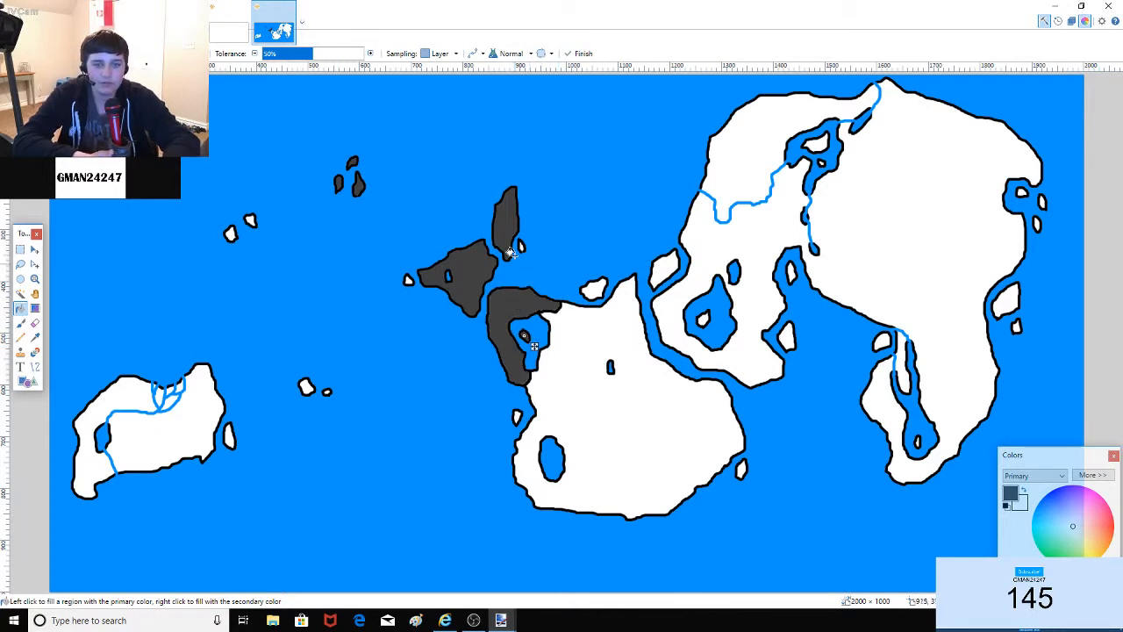
click(408, 279)
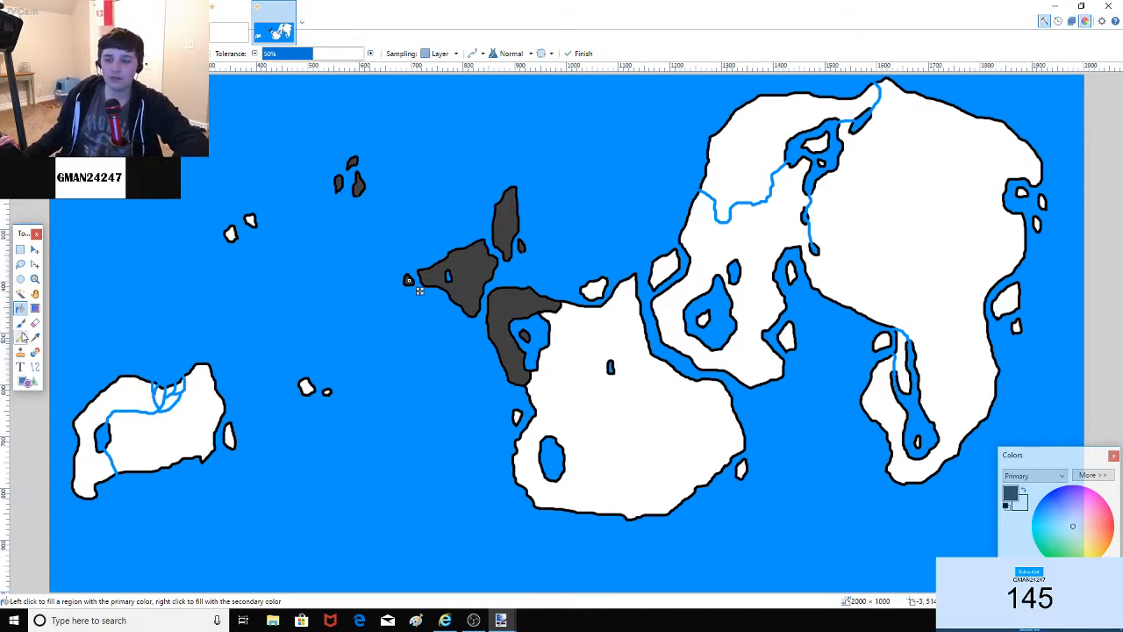
click(21, 324)
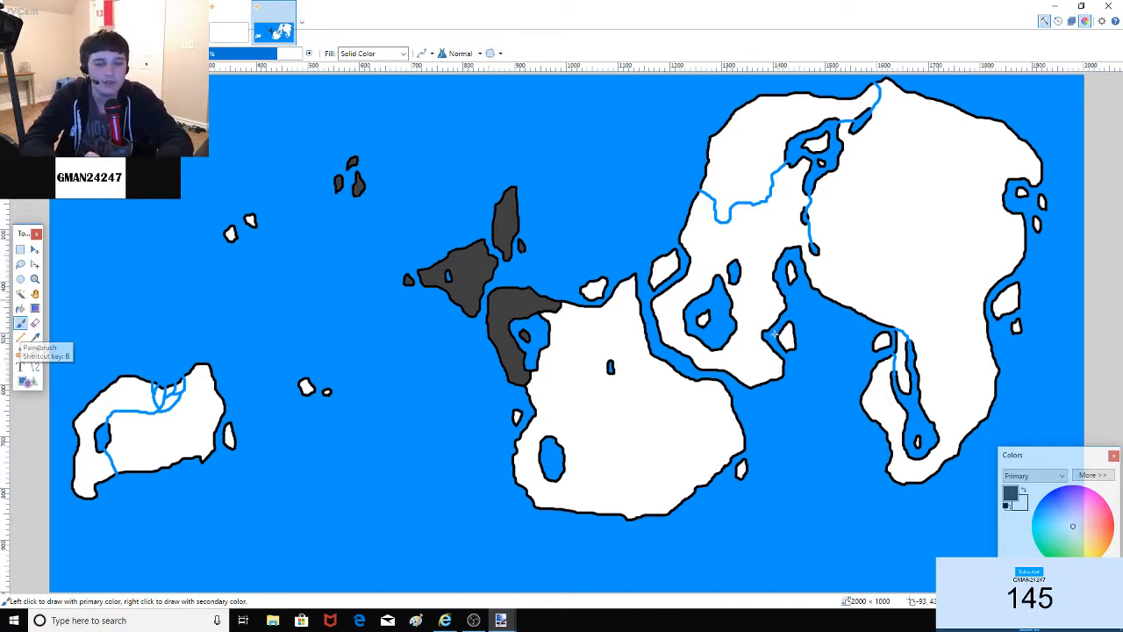
Step: Draw a border across the central continent and try a dark grey fill, then undo it
mouse_move(544, 348)
mouse_down()
mouse_move(612, 311)
mouse_move(587, 380)
mouse_move(641, 422)
mouse_move(658, 371)
mouse_move(609, 311)
mouse_up()
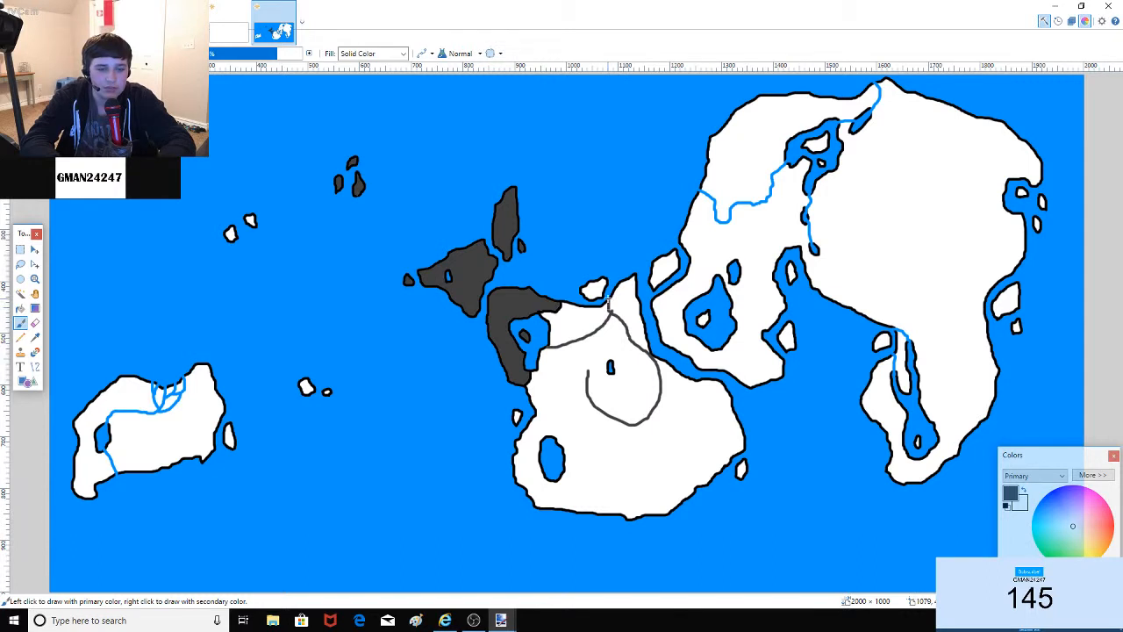
click(20, 308)
click(509, 305)
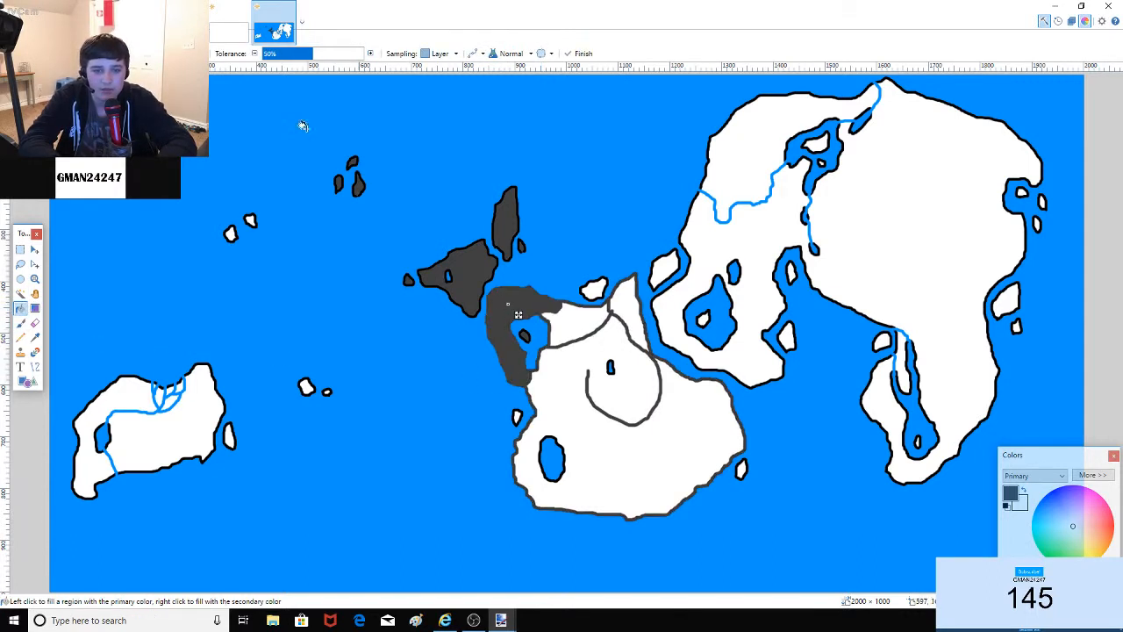
key(ctrl+z)
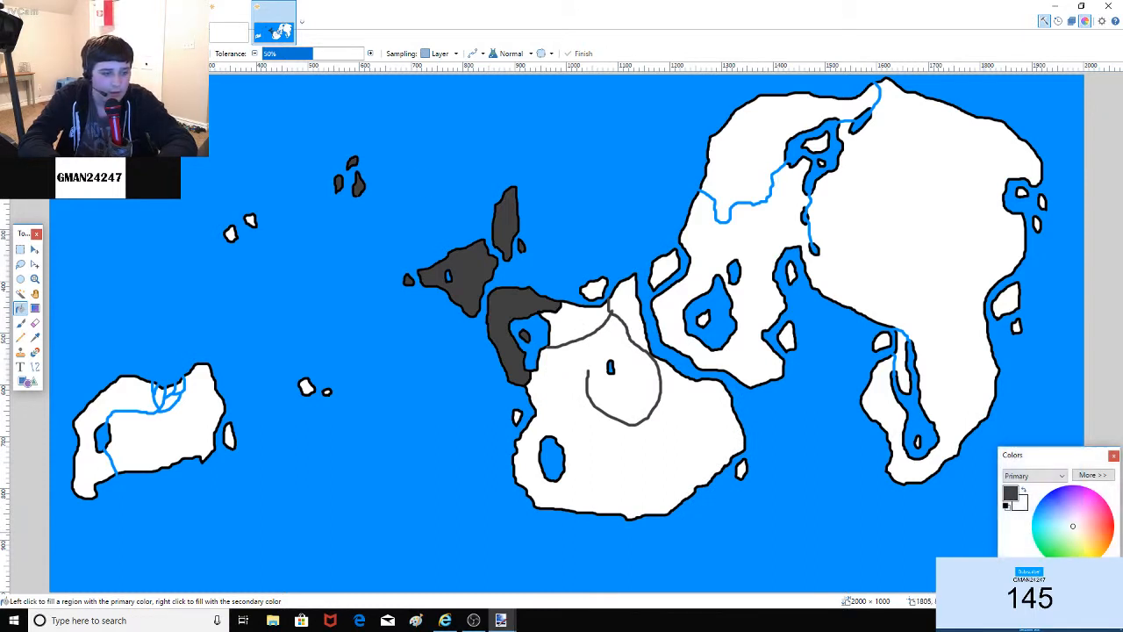
Step: Fill the new northern country orange, trying green and dark green before settling on orange
click(1110, 543)
click(588, 320)
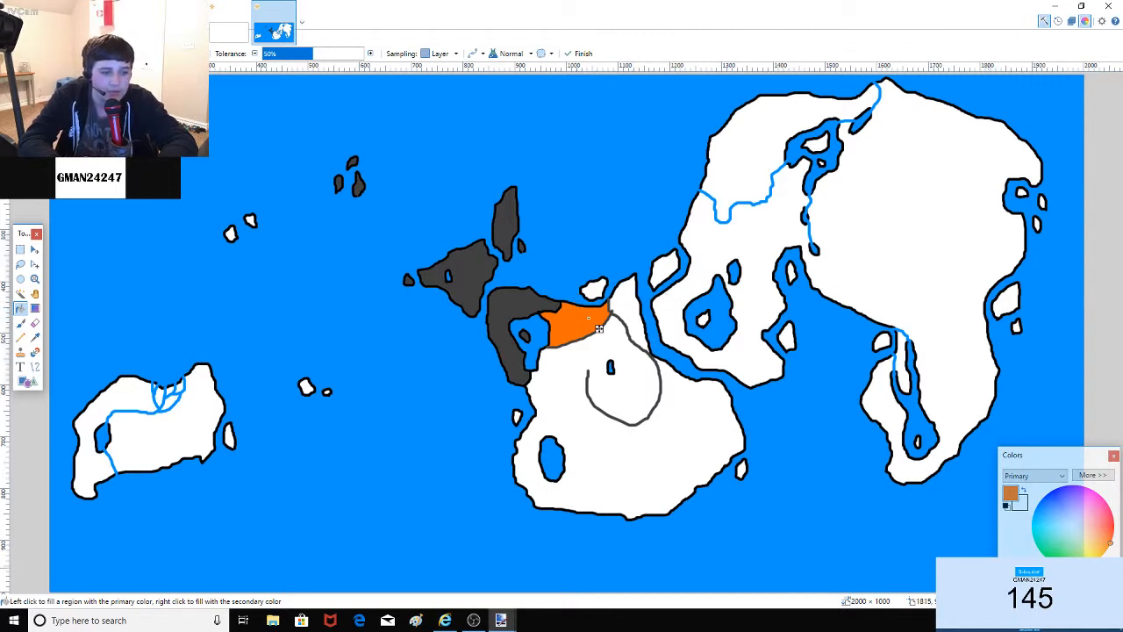
click(599, 329)
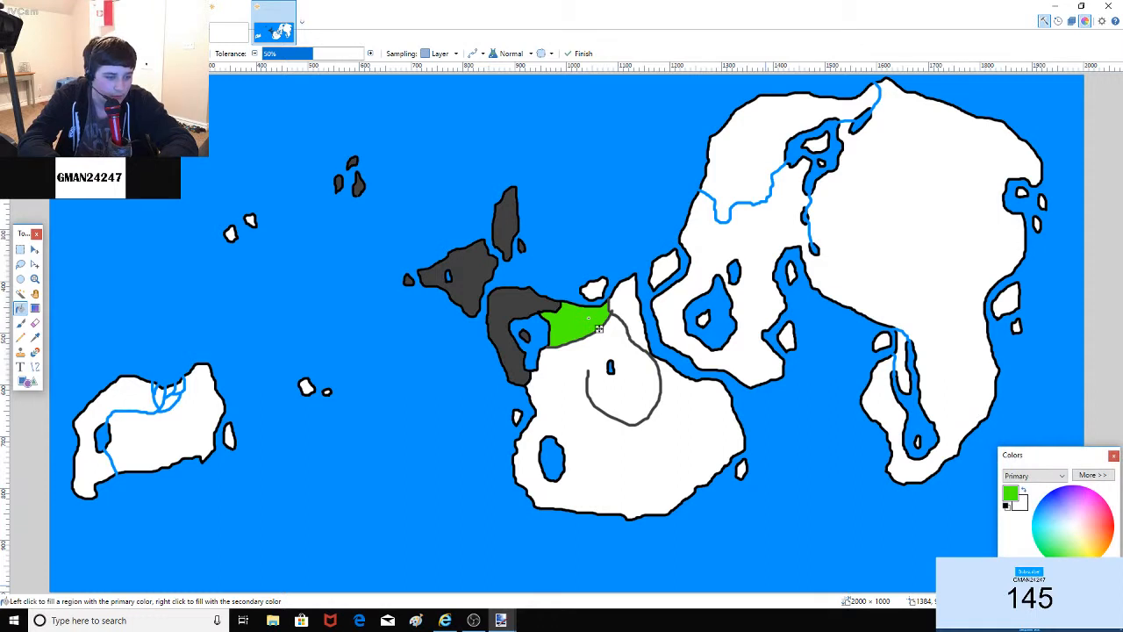
click(1028, 576)
click(1076, 576)
click(1056, 583)
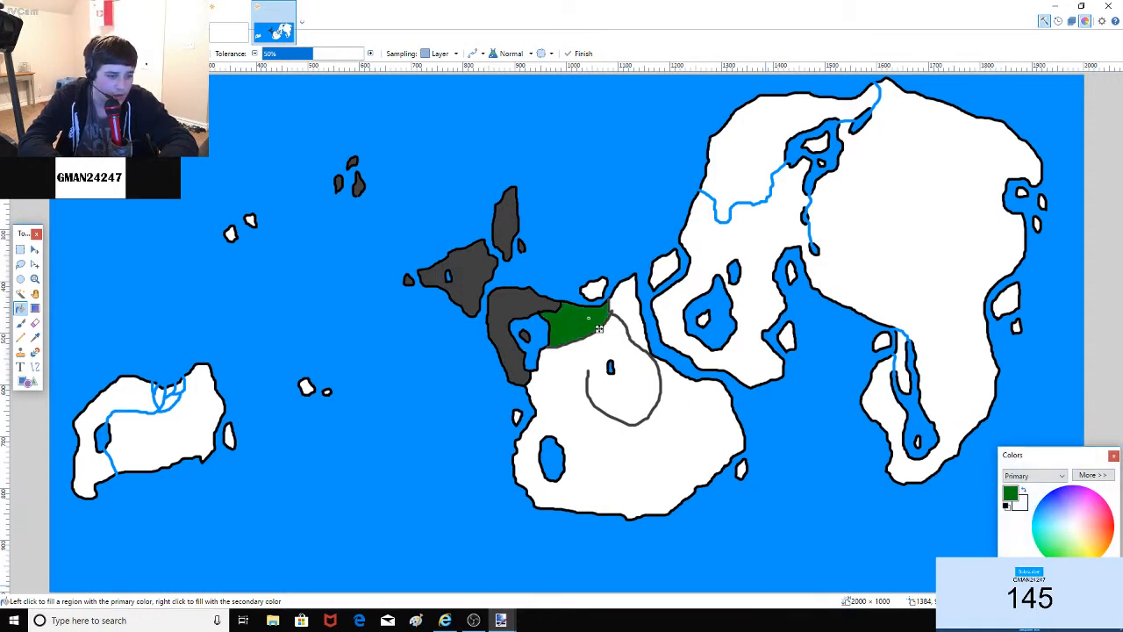
click(1028, 575)
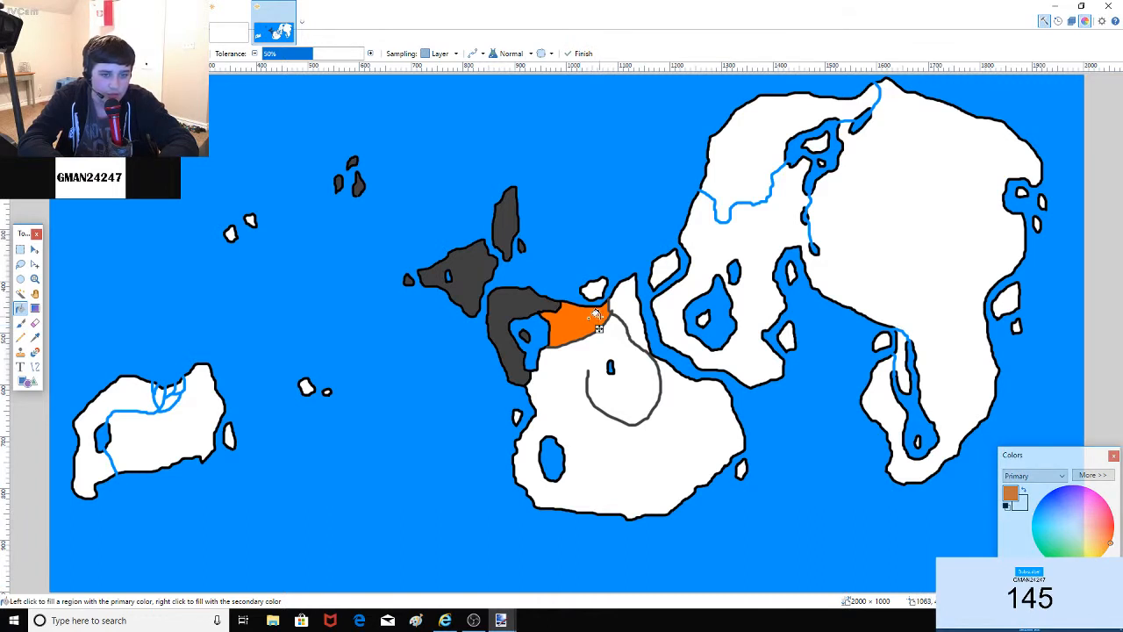
Step: Fill the neighbouring country to the right teal, then recolour it green
click(629, 309)
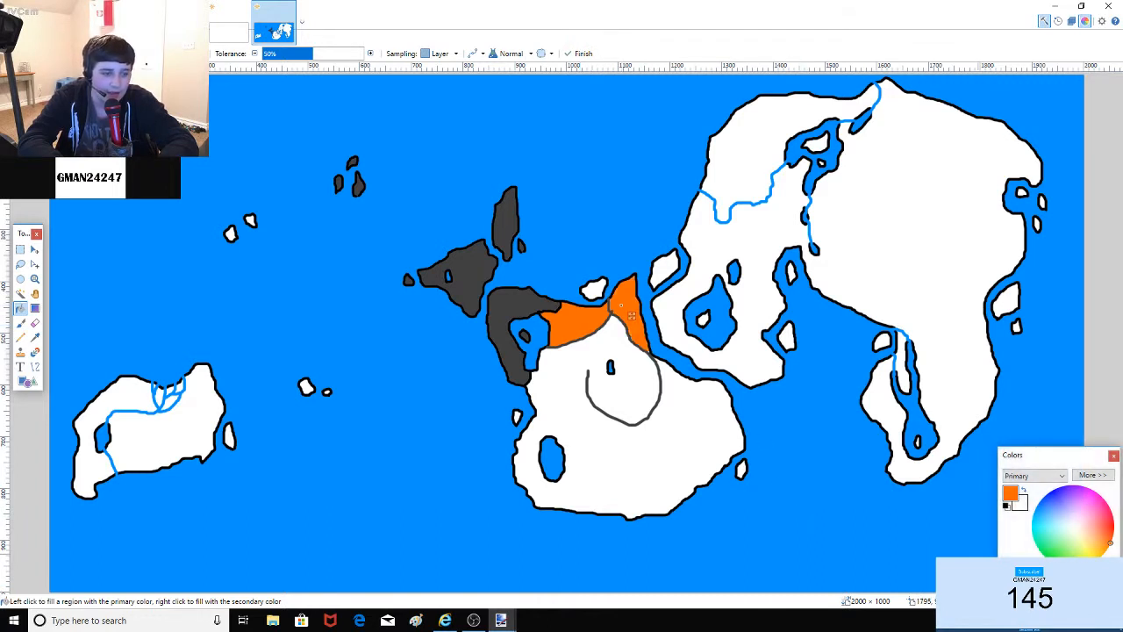
click(1031, 526)
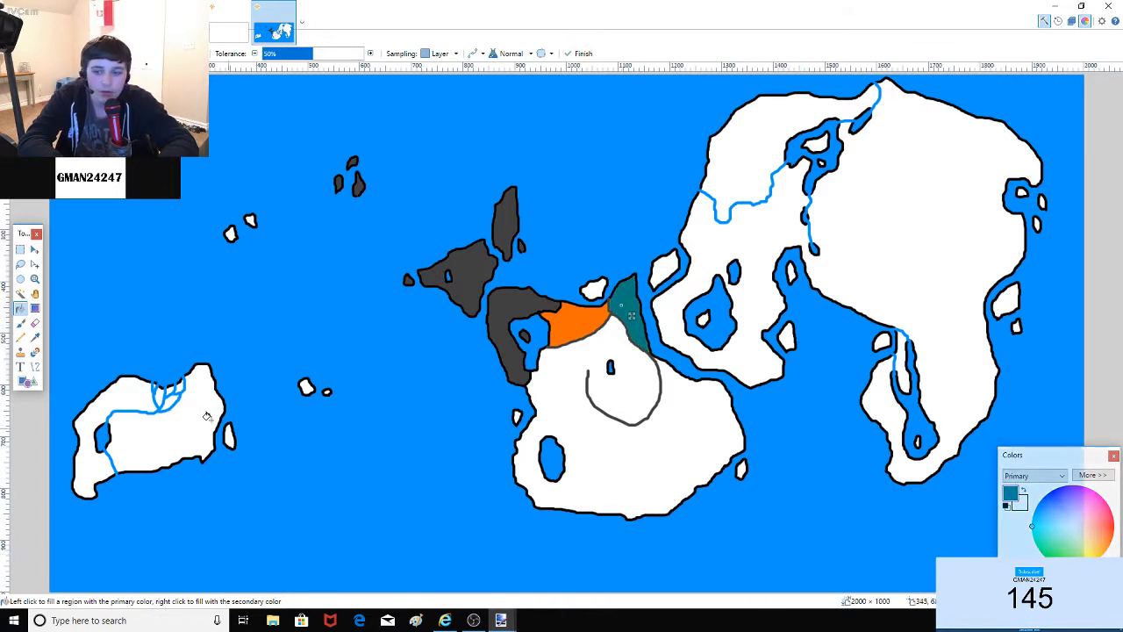
click(21, 323)
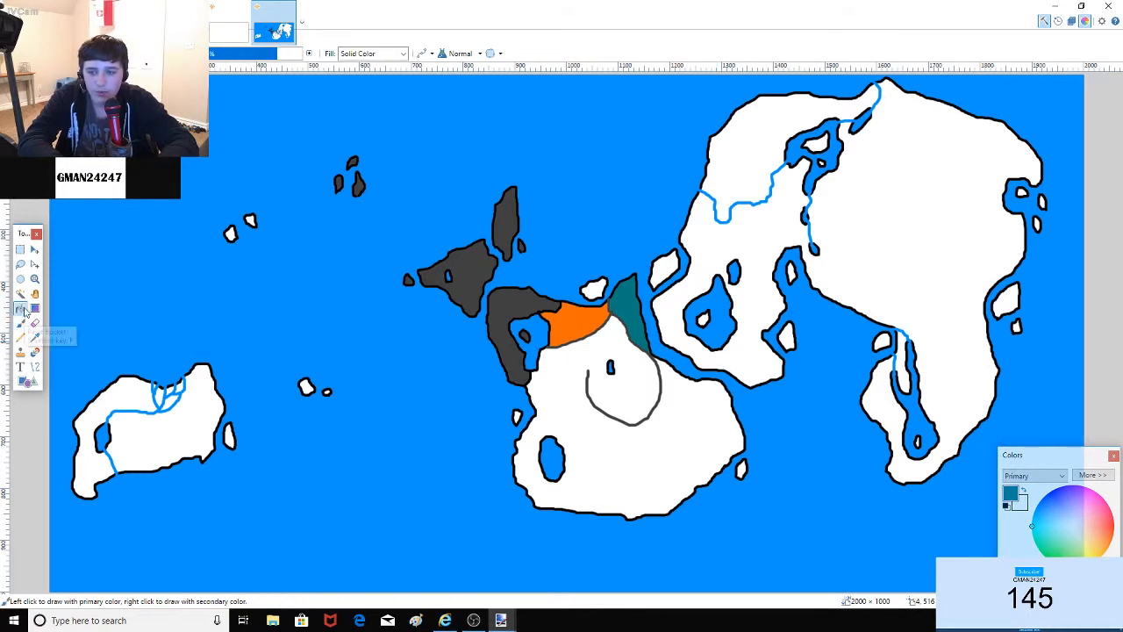
click(21, 309)
click(1056, 582)
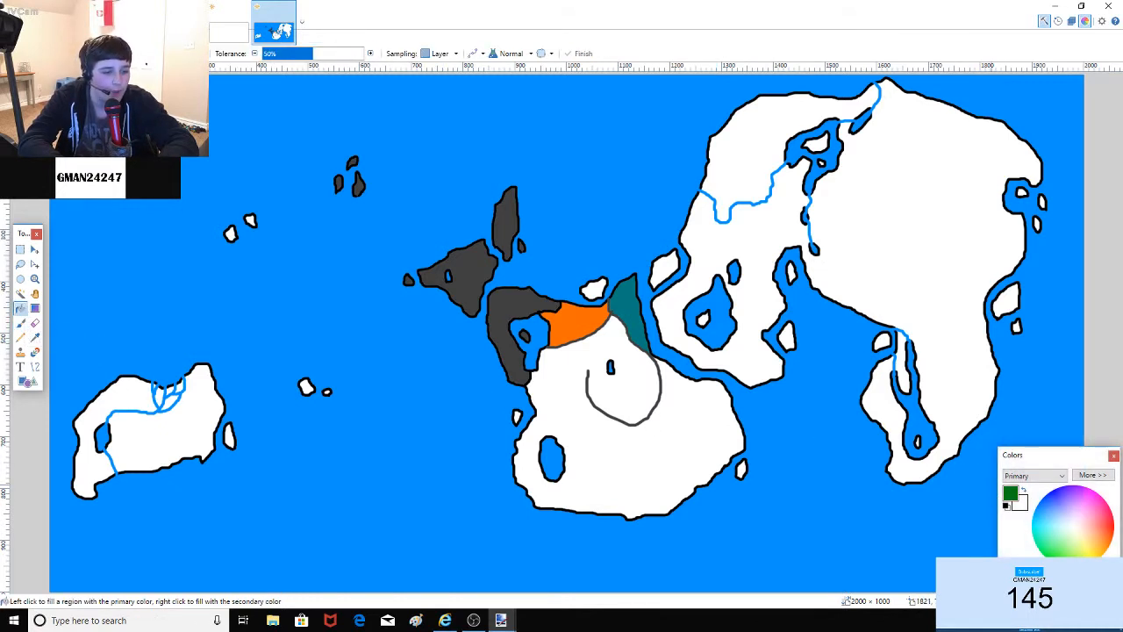
click(626, 305)
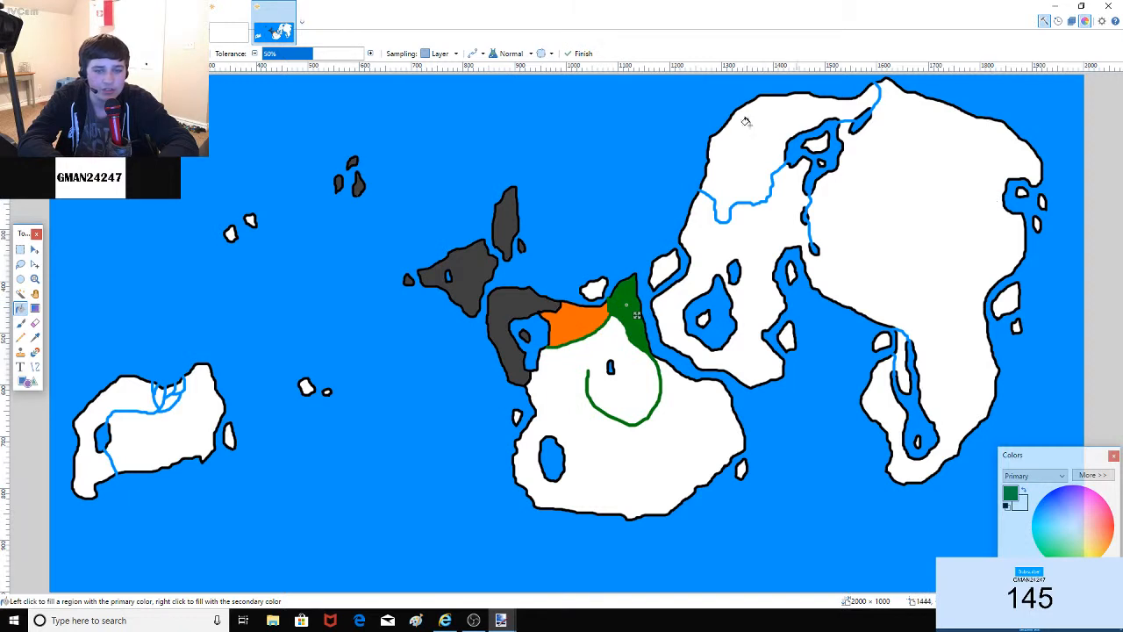
Step: Undo the orange and green fills and the grey curve, then choose black
key(ctrl+z)
key(ctrl+z)
key(ctrl+z)
key(ctrl+z)
key(ctrl+z)
key(ctrl+z)
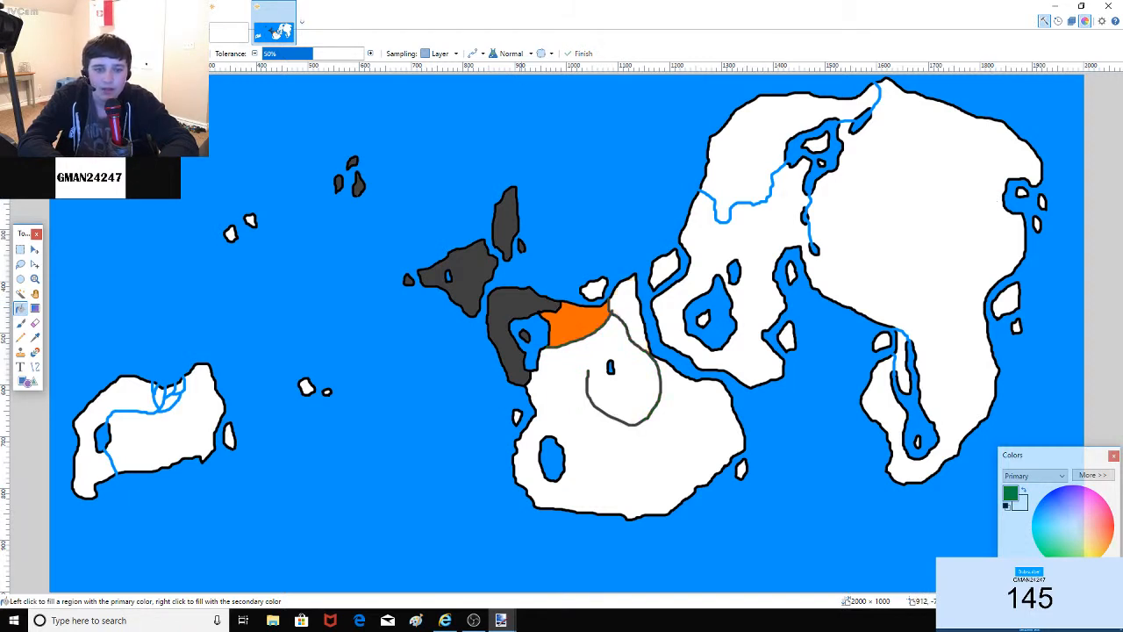
key(ctrl+z)
key(ctrl+z)
key(ctrl+z)
key(ctrl+z)
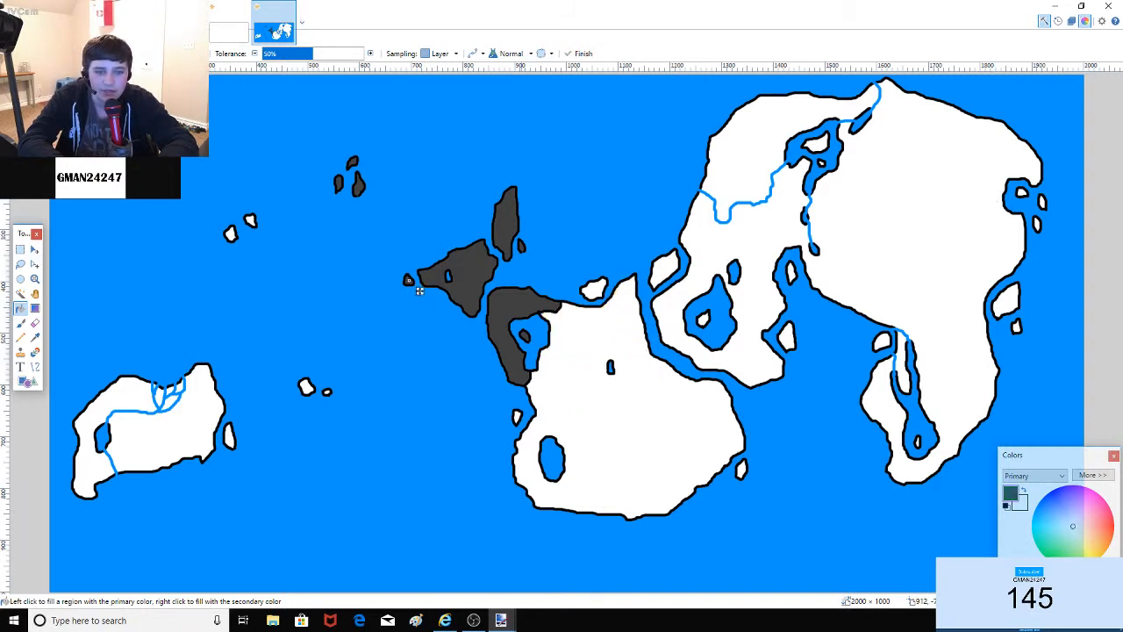
key(ctrl+y)
key(ctrl+y)
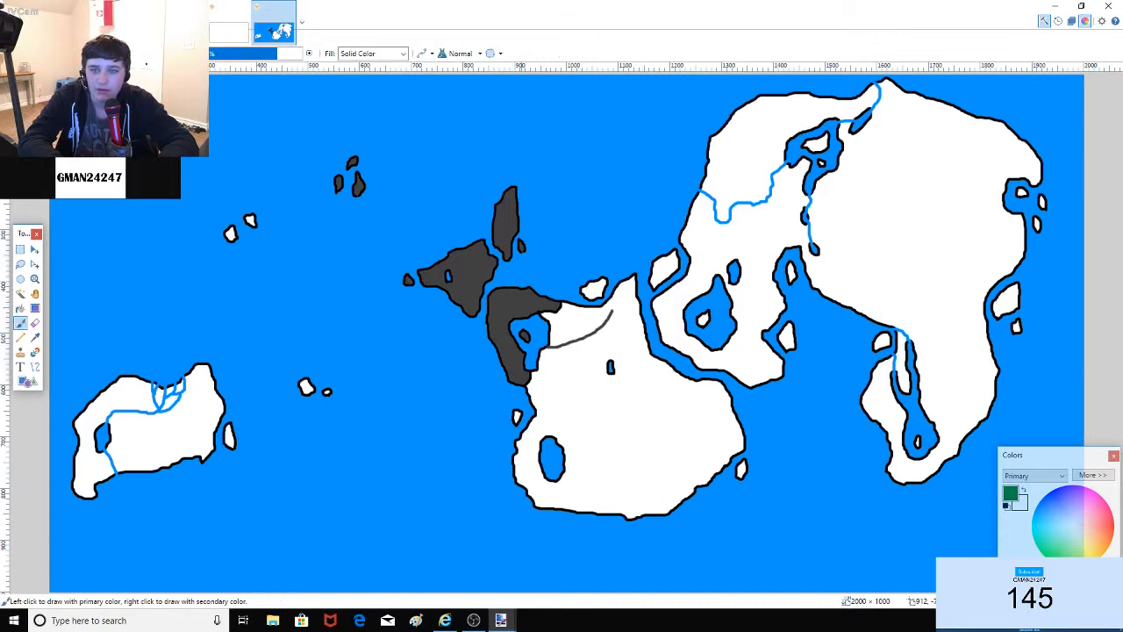
key(ctrl+z)
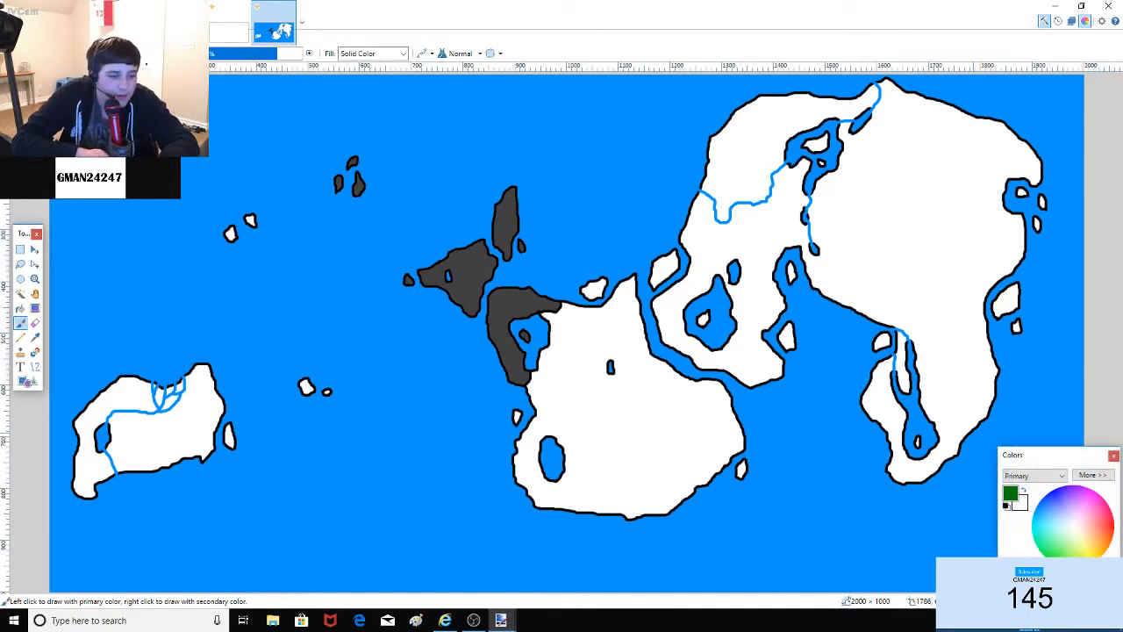
click(1008, 579)
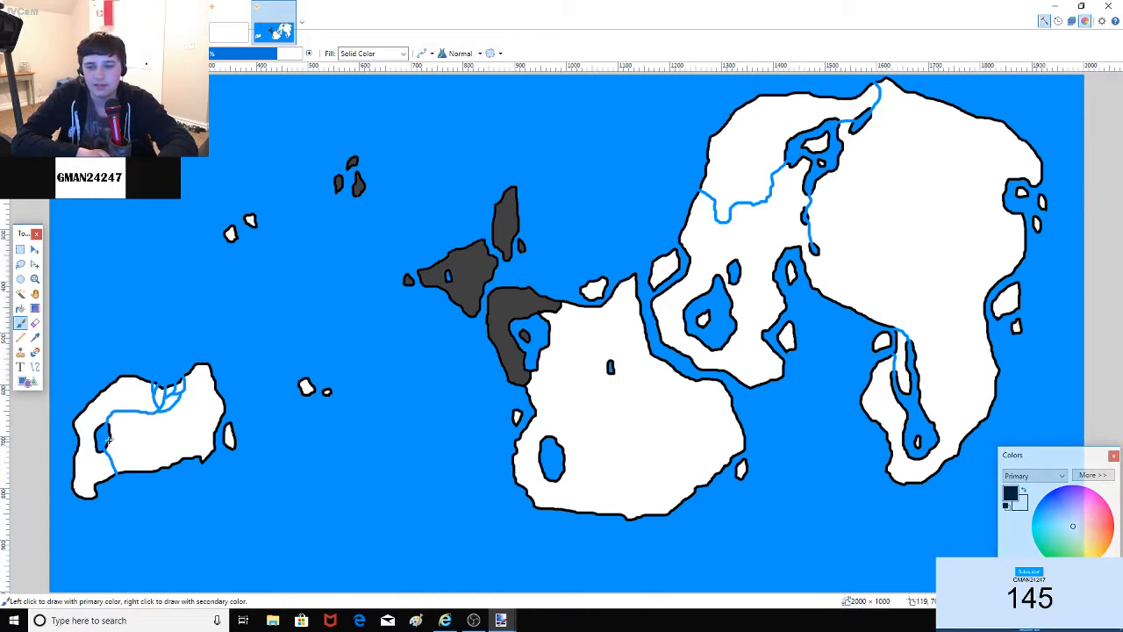
Step: Paint black borders across the central landmass, from the southern coast up to the inner lake
click(21, 323)
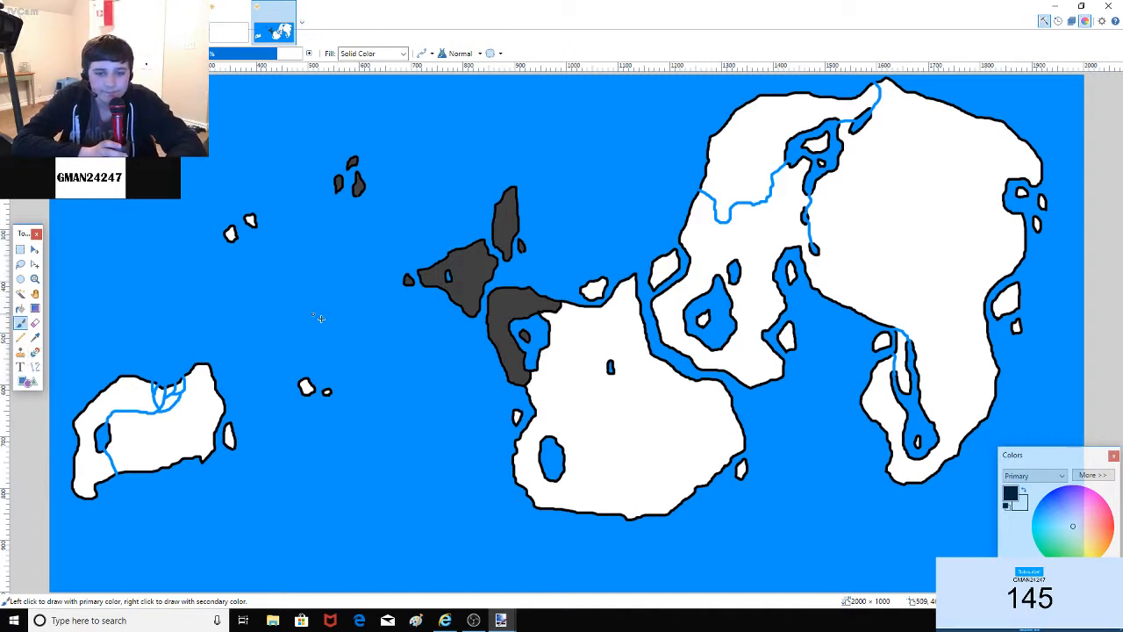
mouse_move(546, 345)
mouse_down()
mouse_move(567, 360)
mouse_move(575, 405)
mouse_move(537, 411)
mouse_move(571, 429)
mouse_move(594, 473)
mouse_move(560, 508)
mouse_up()
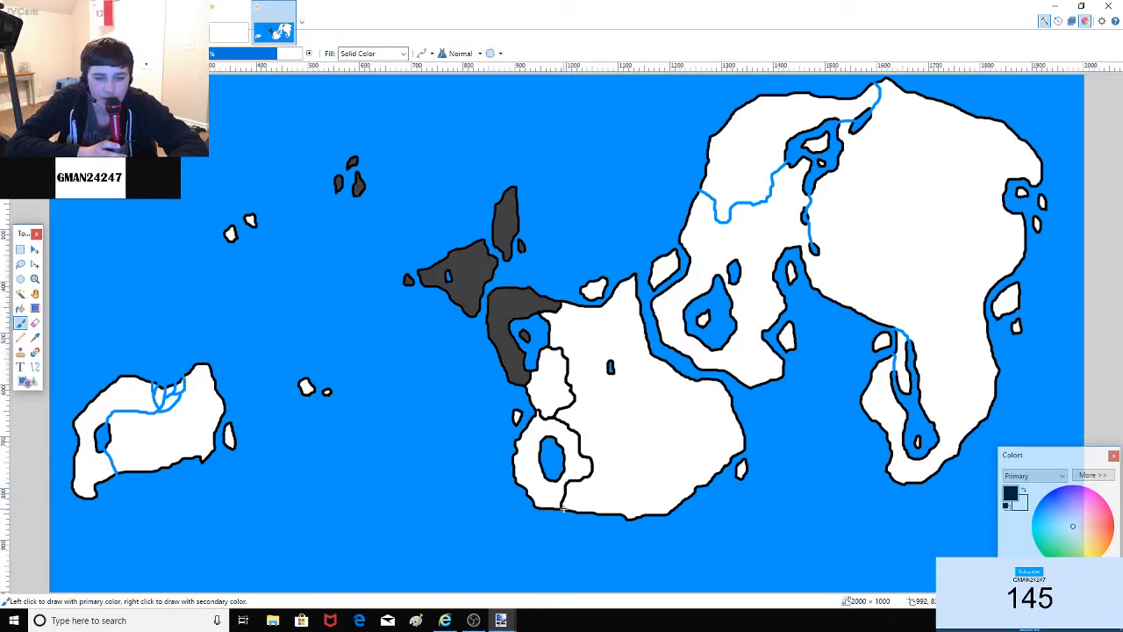
mouse_move(578, 431)
mouse_down()
mouse_move(584, 384)
mouse_move(614, 349)
mouse_move(596, 324)
mouse_move(600, 307)
mouse_up()
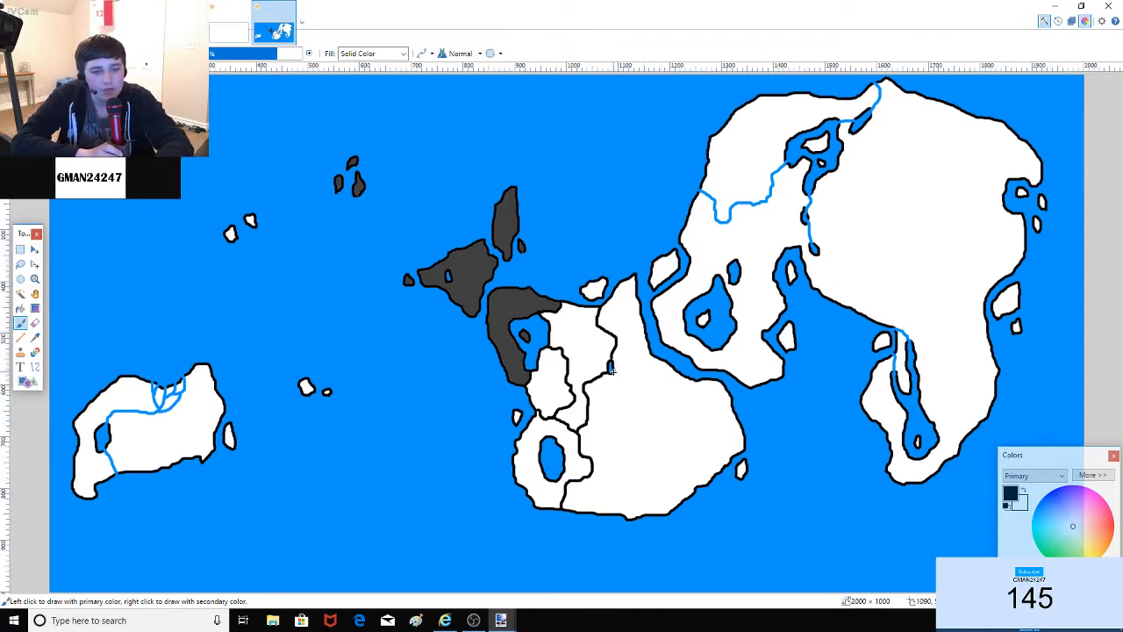
mouse_move(613, 371)
mouse_down()
mouse_move(628, 368)
mouse_move(646, 335)
mouse_up()
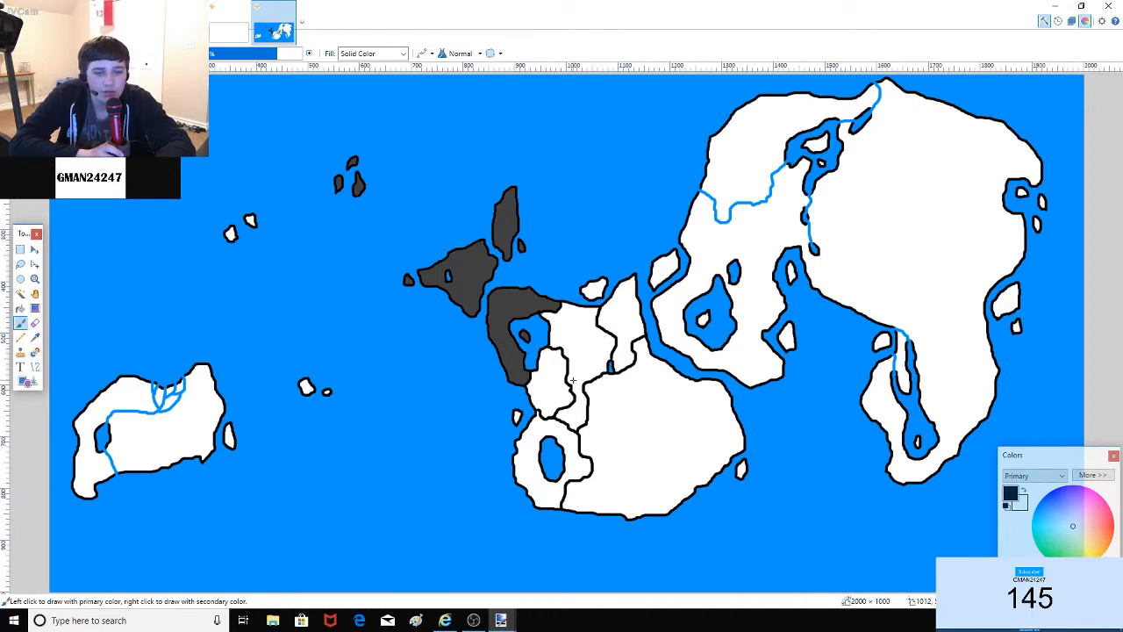
mouse_move(582, 360)
mouse_down()
mouse_move(555, 367)
mouse_move(584, 358)
mouse_up()
Step: Undo the stray short stroke and draw a border up from the southern coast with a northward branch
key(ctrl+z)
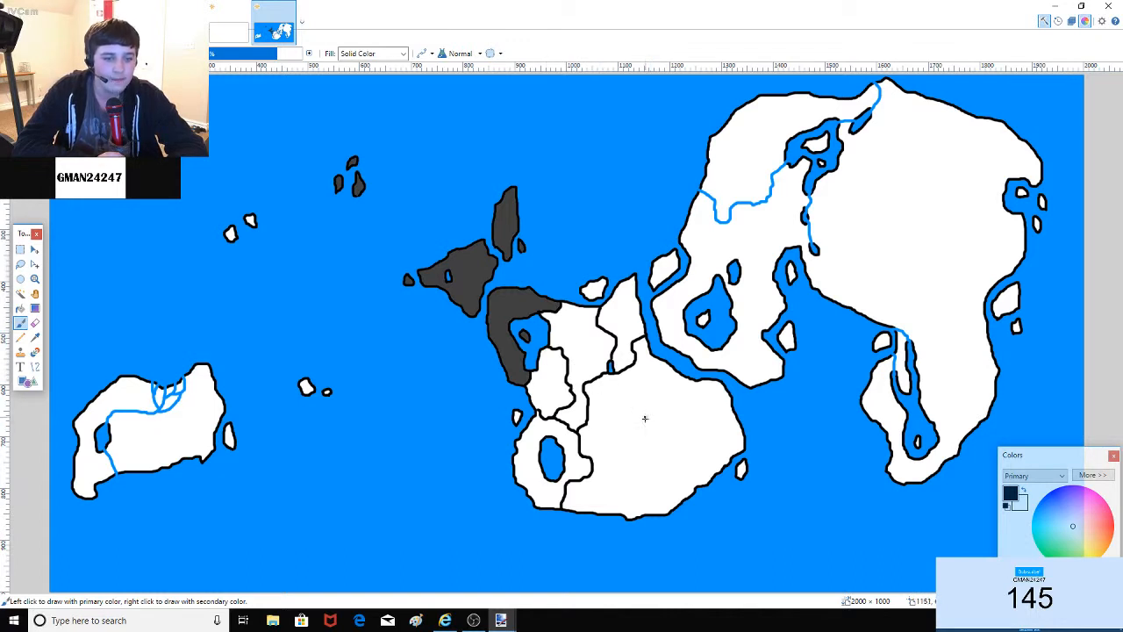
mouse_move(669, 513)
mouse_down()
mouse_move(621, 443)
mouse_move(613, 402)
mouse_move(593, 390)
mouse_up()
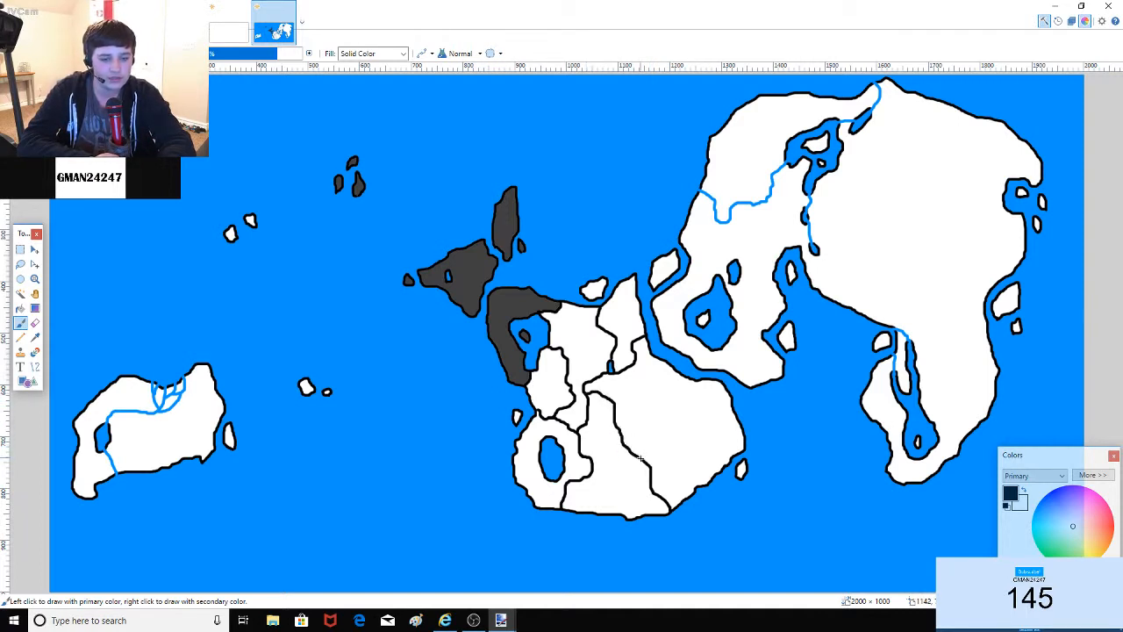
mouse_move(640, 457)
mouse_down()
mouse_move(654, 406)
mouse_move(680, 374)
mouse_up()
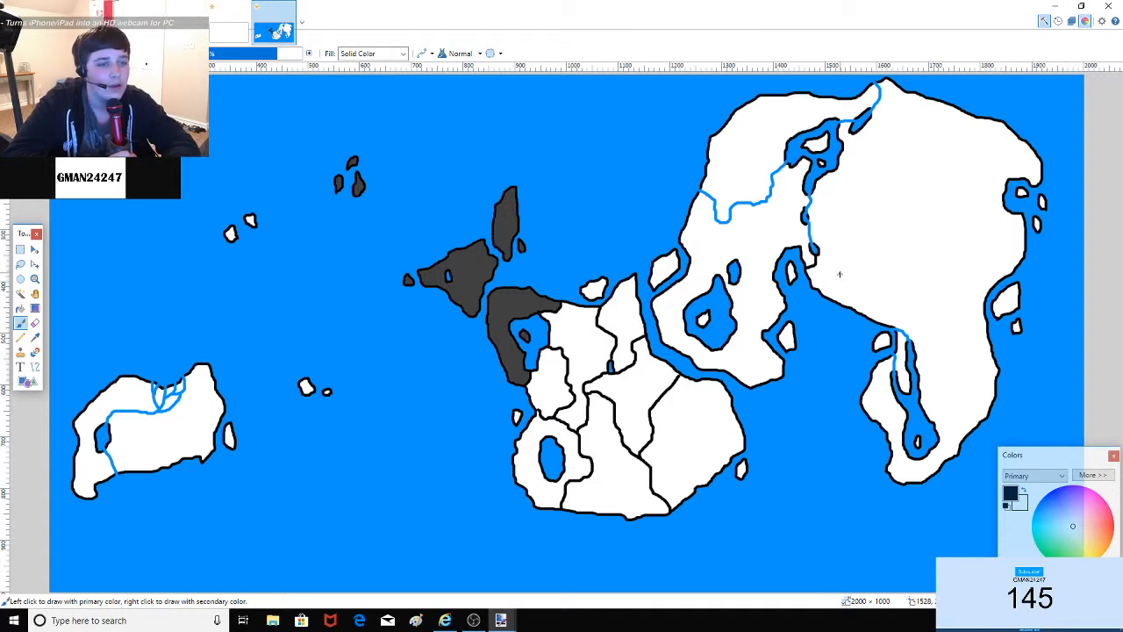
Step: Draw a short border along the eastern coast and undo a misplaced oval loop
mouse_move(815, 262)
mouse_down()
mouse_move(848, 263)
mouse_move(944, 307)
mouse_move(961, 281)
mouse_move(982, 297)
mouse_up()
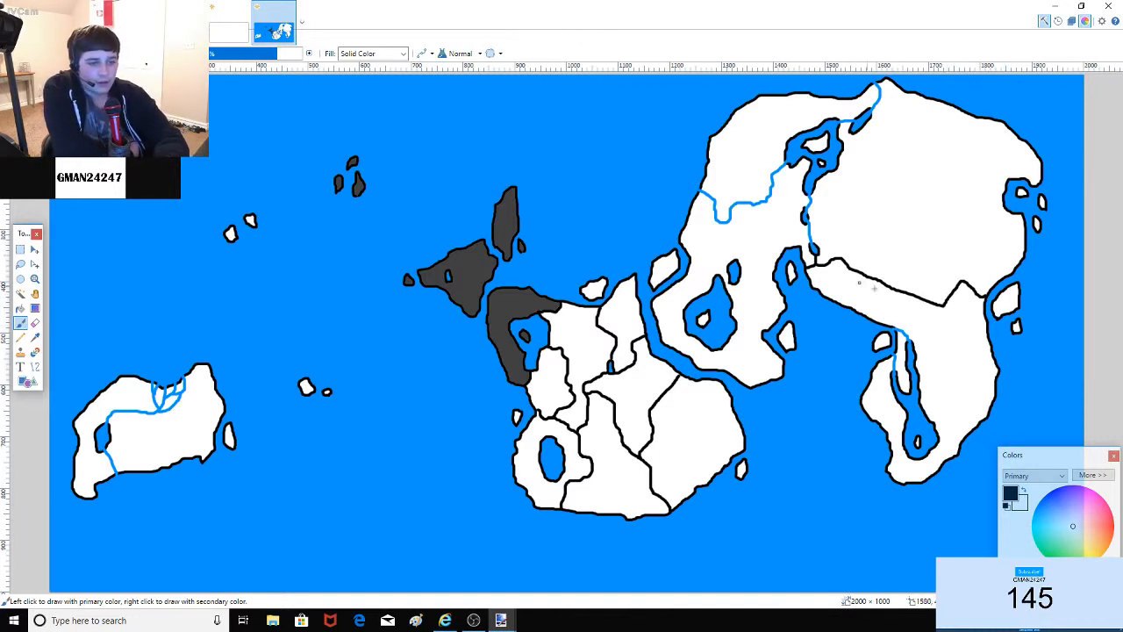
mouse_move(883, 298)
mouse_down()
mouse_move(849, 254)
mouse_move(960, 283)
mouse_move(930, 313)
mouse_move(835, 277)
mouse_up()
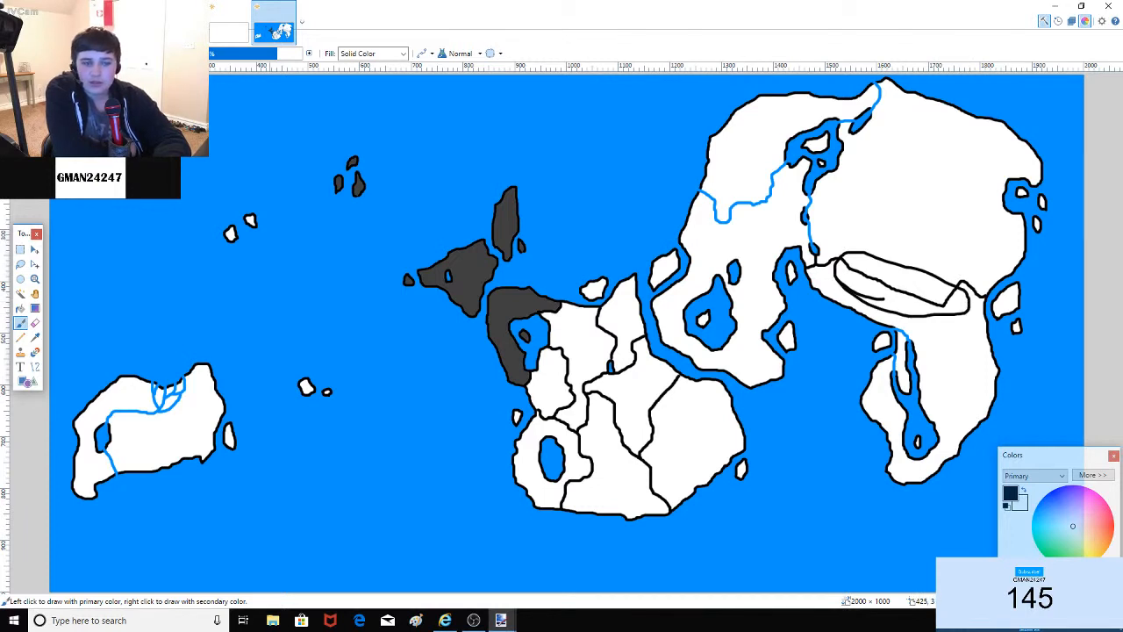
key(ctrl+z)
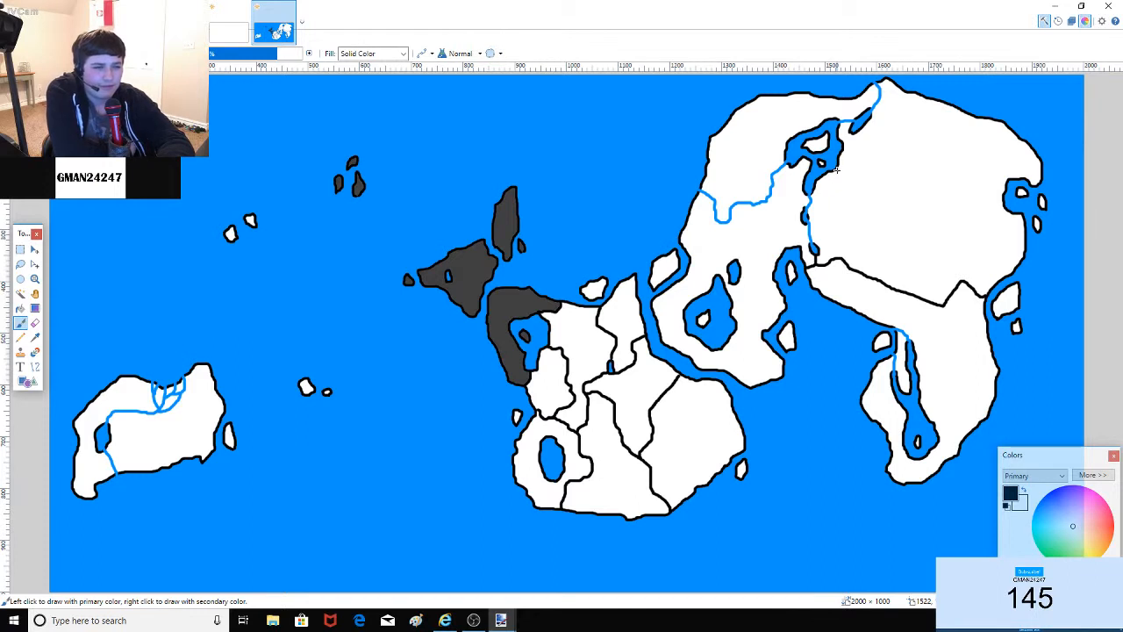
Step: Draw several east-west borders across the eastern landmass, removing the extra line and keeping the rest
mouse_move(850, 179)
mouse_down()
mouse_move(922, 167)
mouse_move(1002, 184)
mouse_up()
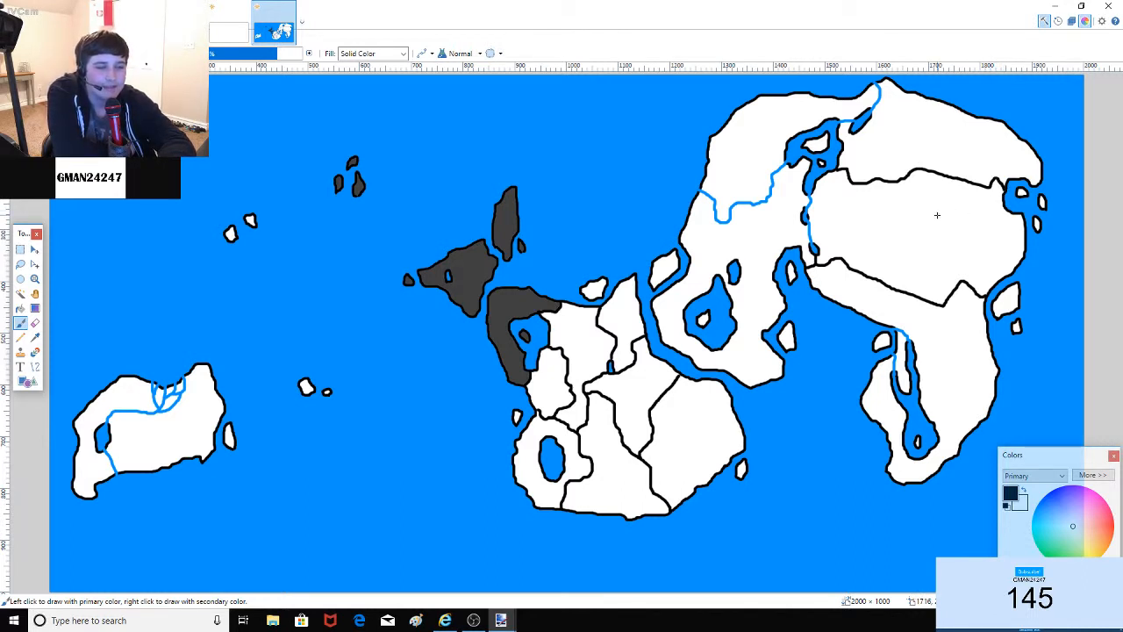
drag(805, 209, 1039, 226)
drag(821, 238, 1003, 252)
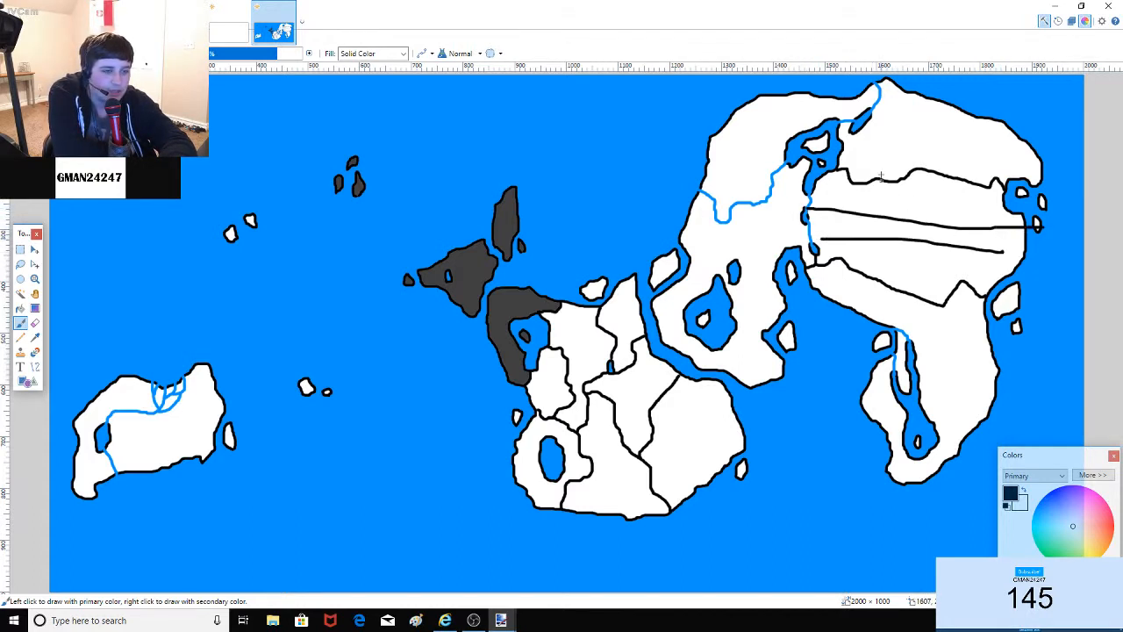
drag(858, 138, 1061, 149)
drag(867, 110, 993, 118)
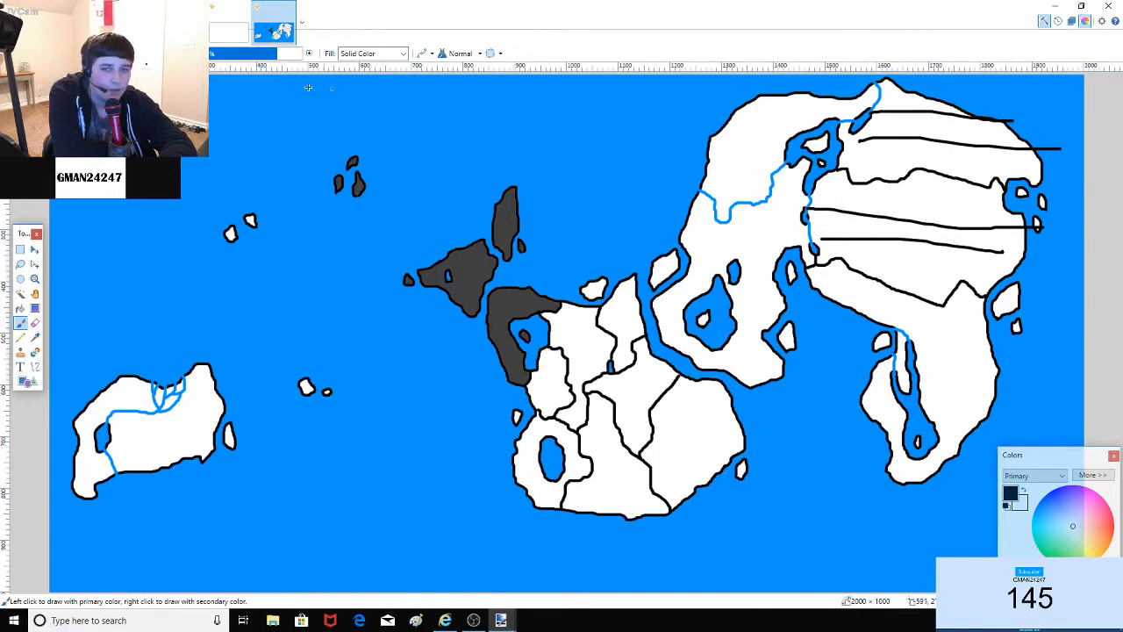
key(ctrl+z)
key(ctrl+z)
key(ctrl+z)
key(ctrl+z)
key(ctrl+z)
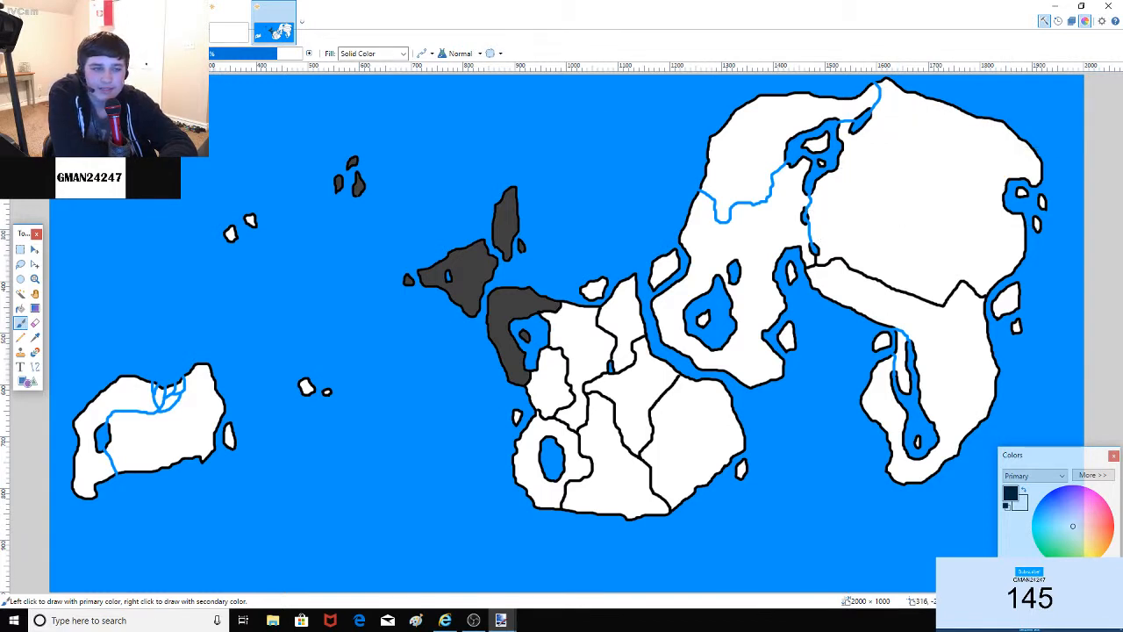
key(ctrl+y)
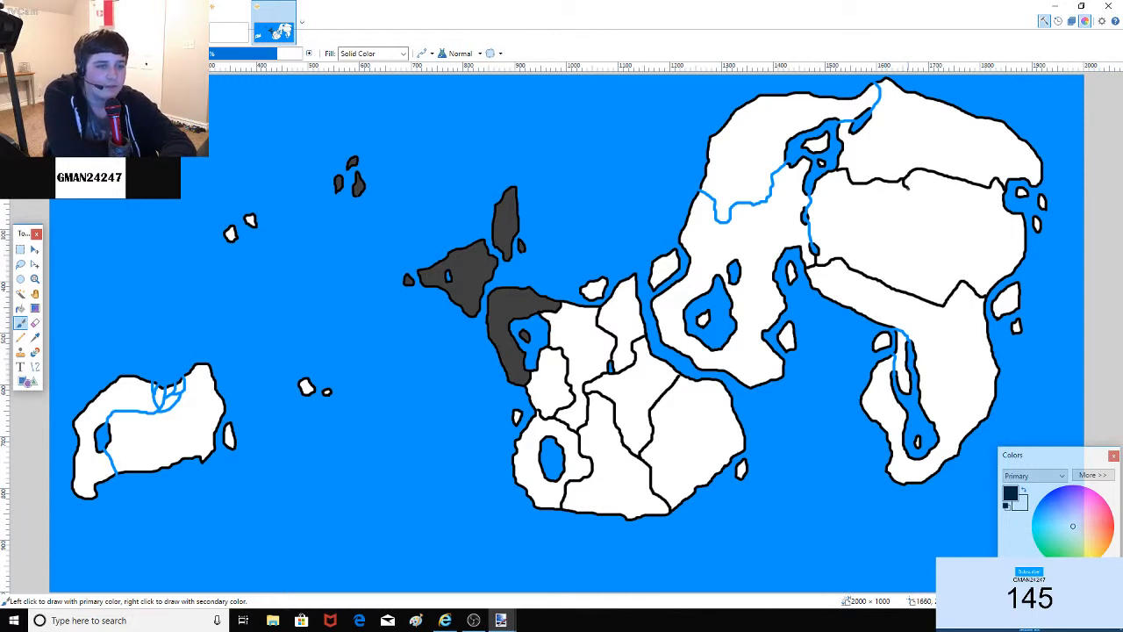
Step: Extend a border to the southern coast and add a north-south border reaching the northern coast
drag(919, 259, 924, 273)
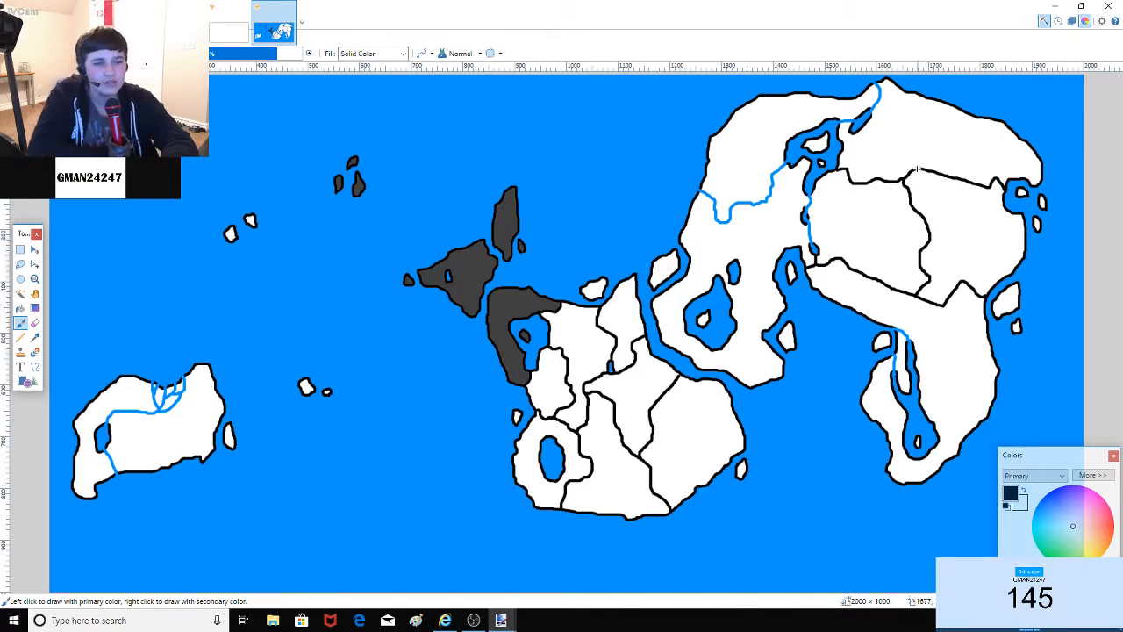
drag(915, 160, 902, 132)
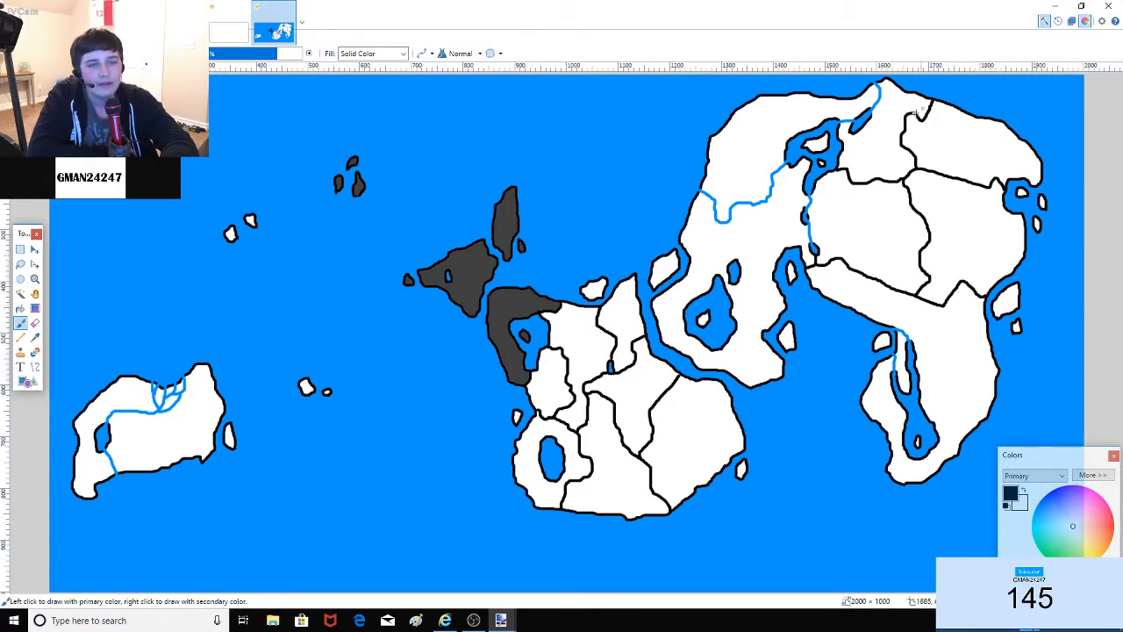
drag(918, 112, 932, 100)
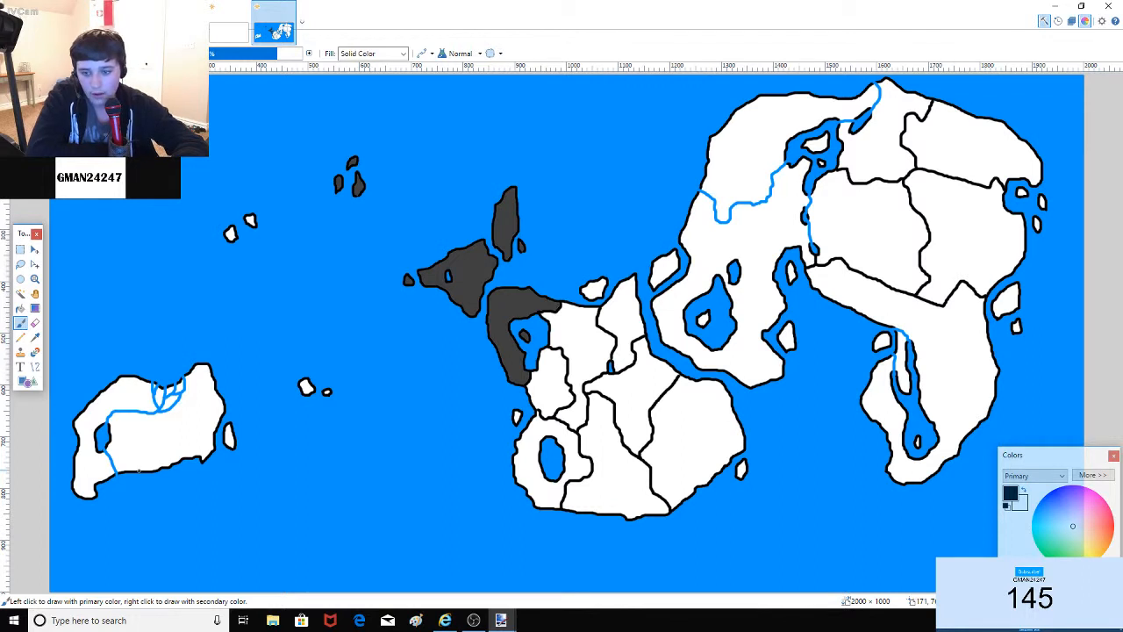
Step: After undoing misplaced strokes, draw a top-to-bottom black border splitting the lower-left island in two
drag(139, 471, 145, 448)
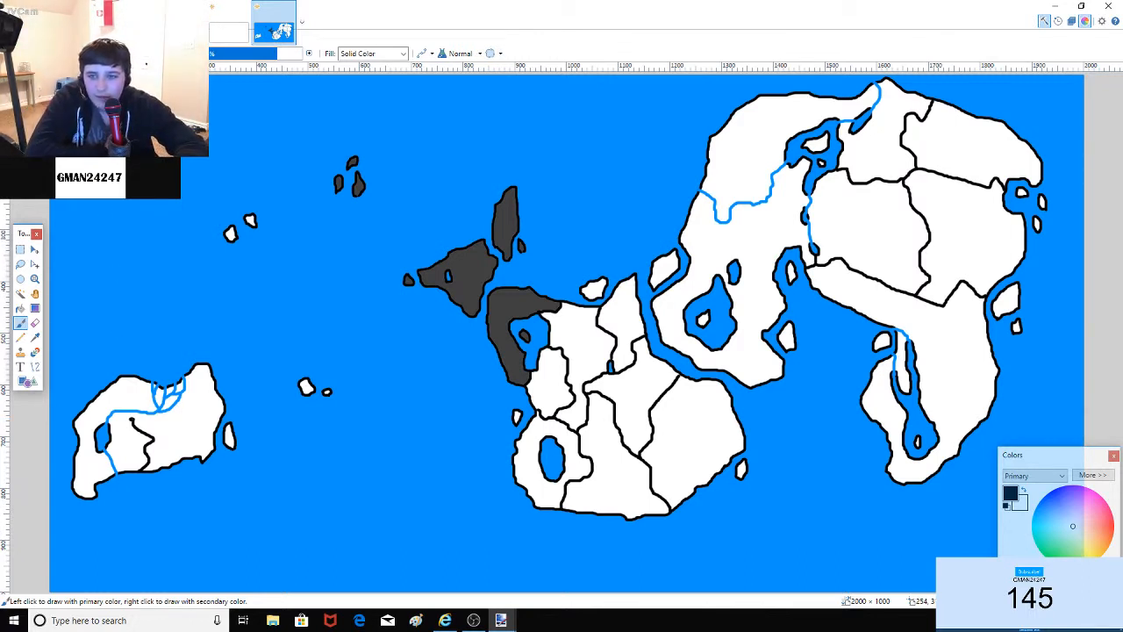
click(152, 21)
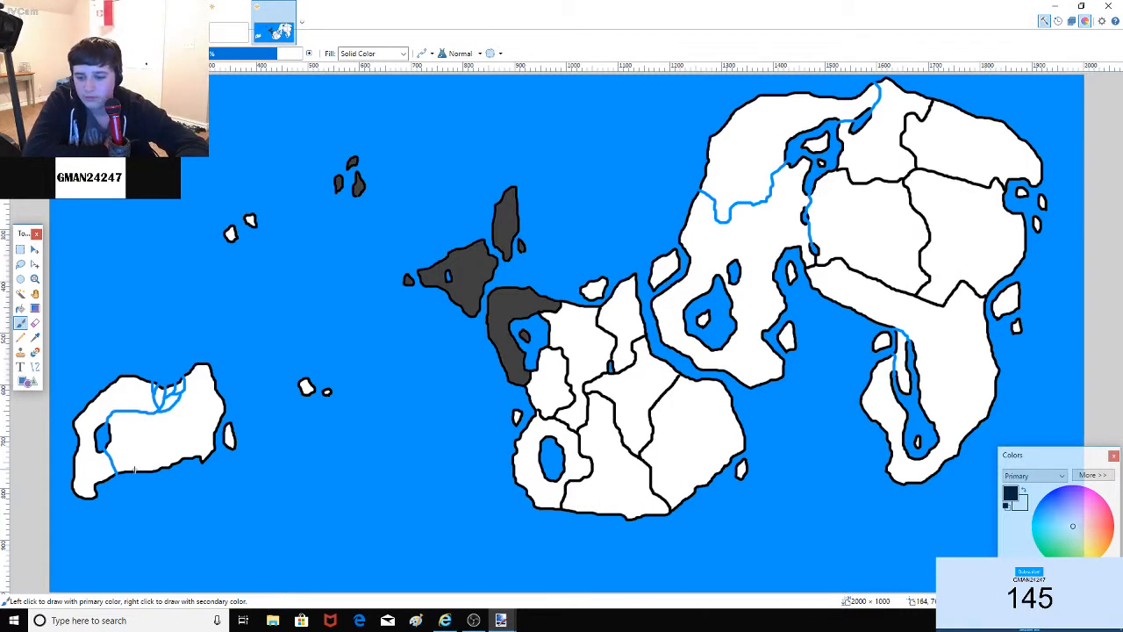
drag(140, 460, 133, 470)
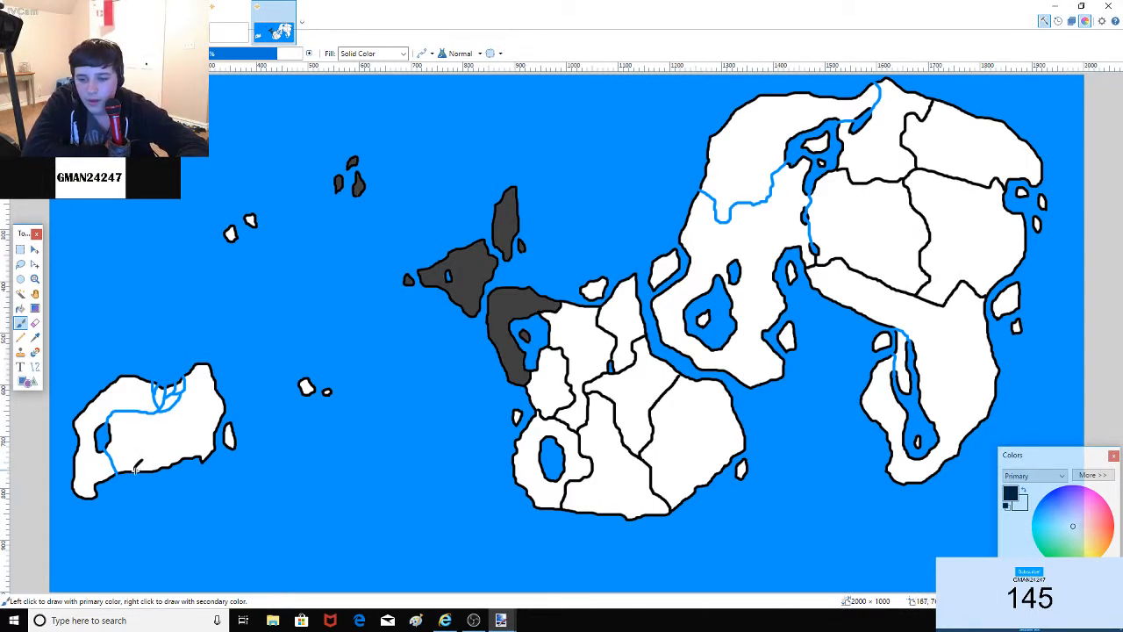
click(144, 38)
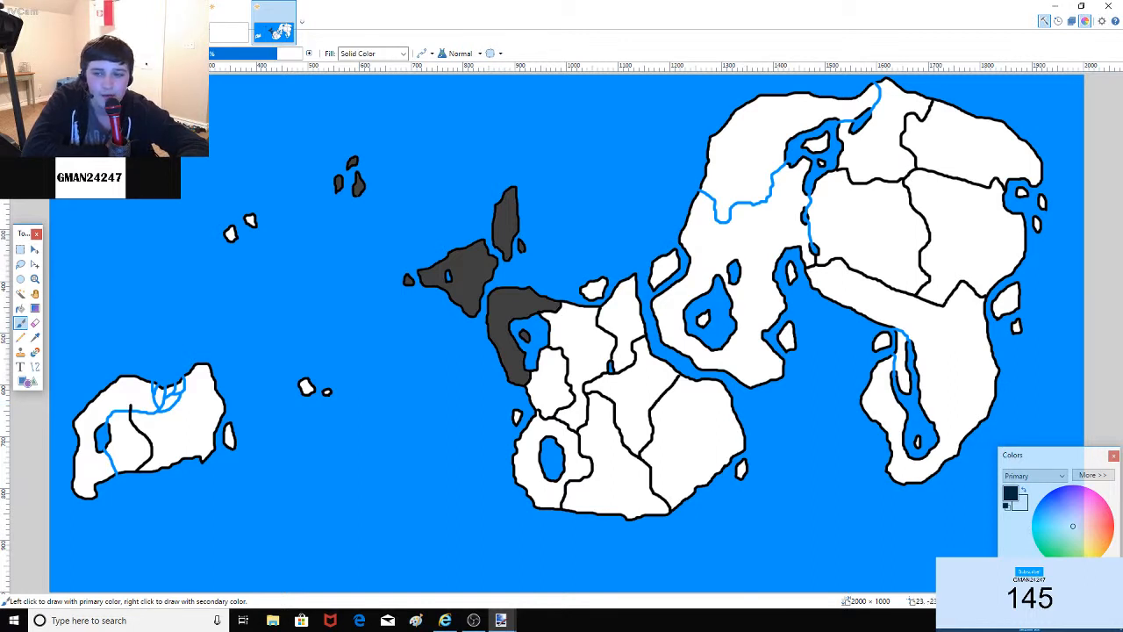
click(143, 38)
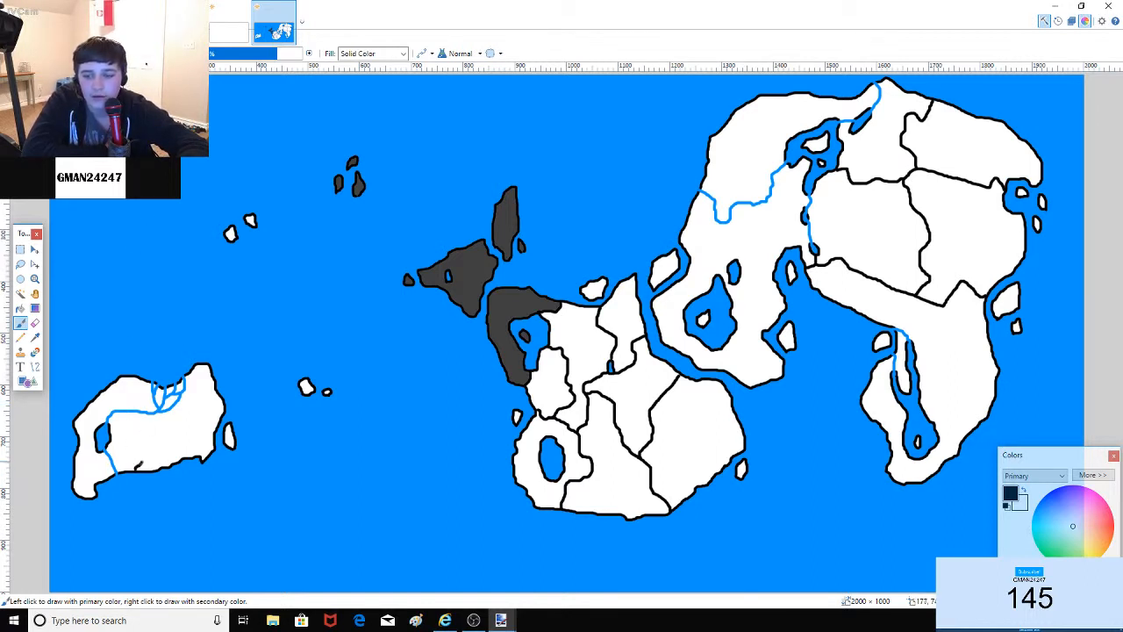
drag(139, 463, 144, 432)
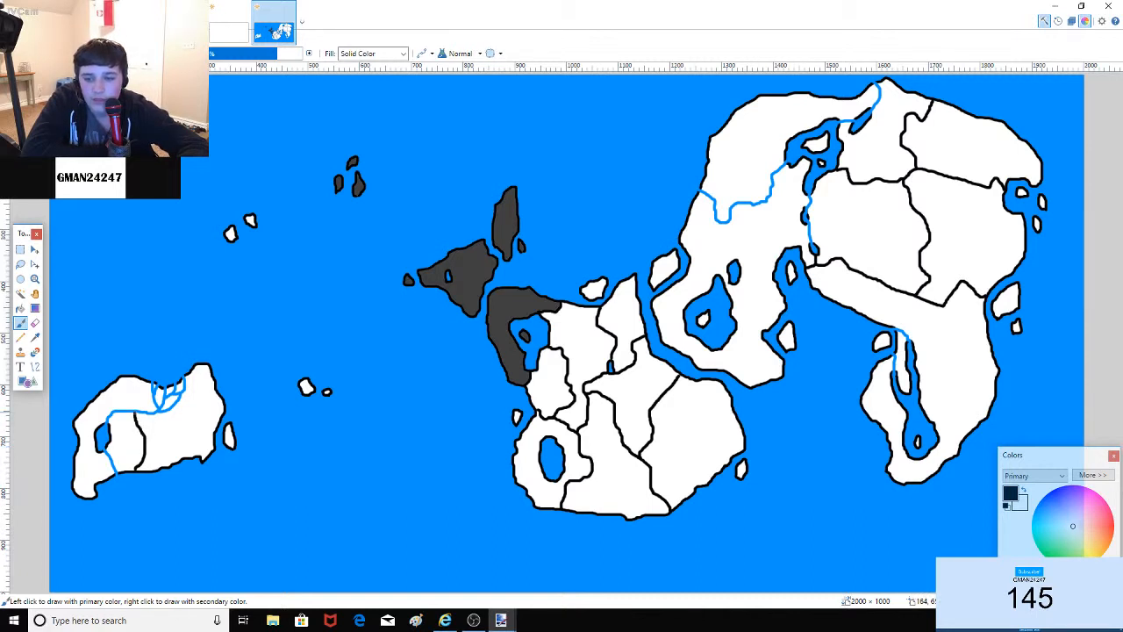
key(ctrl+z)
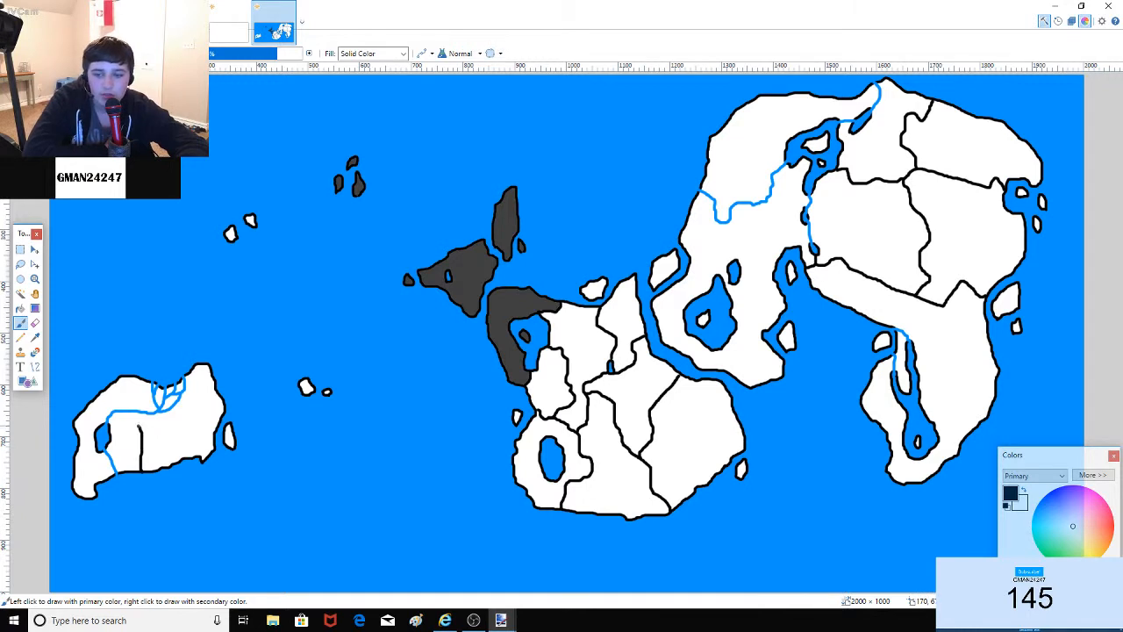
drag(132, 418, 130, 393)
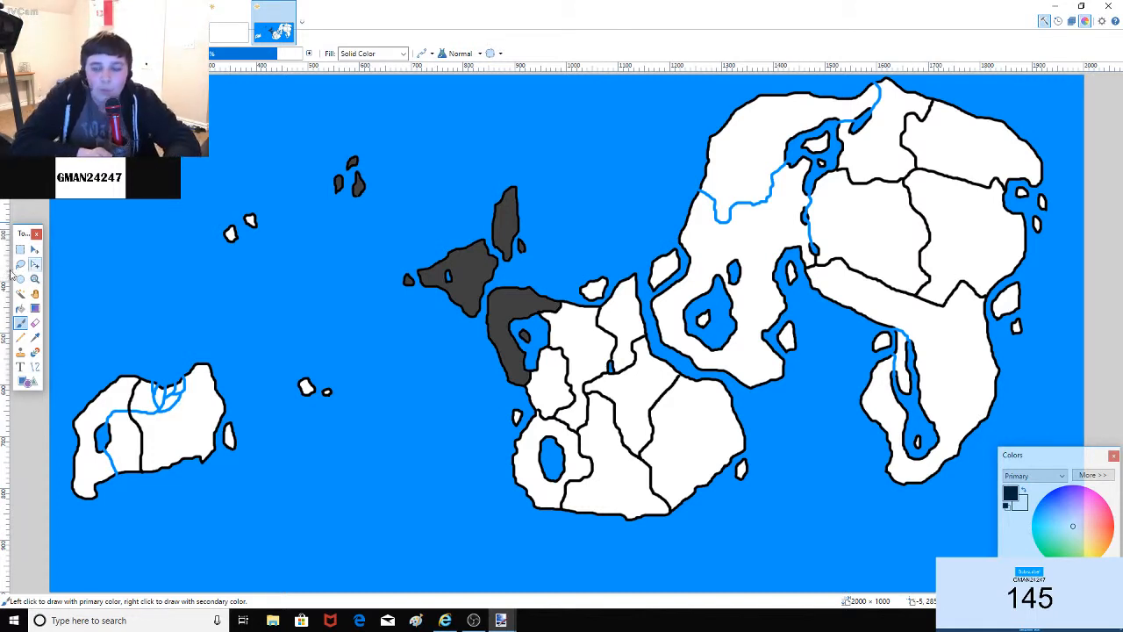
click(22, 308)
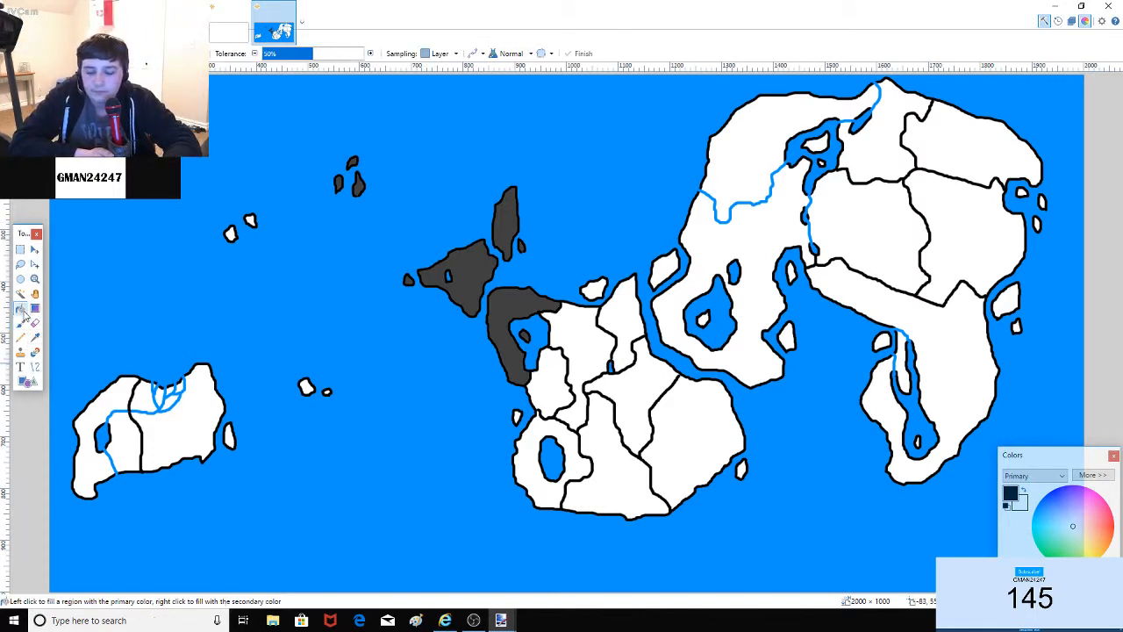
Step: Skip the YouTube ad so 'Running Away' by Tobu & Marcus Mouya plays, then return to the map
click(445, 621)
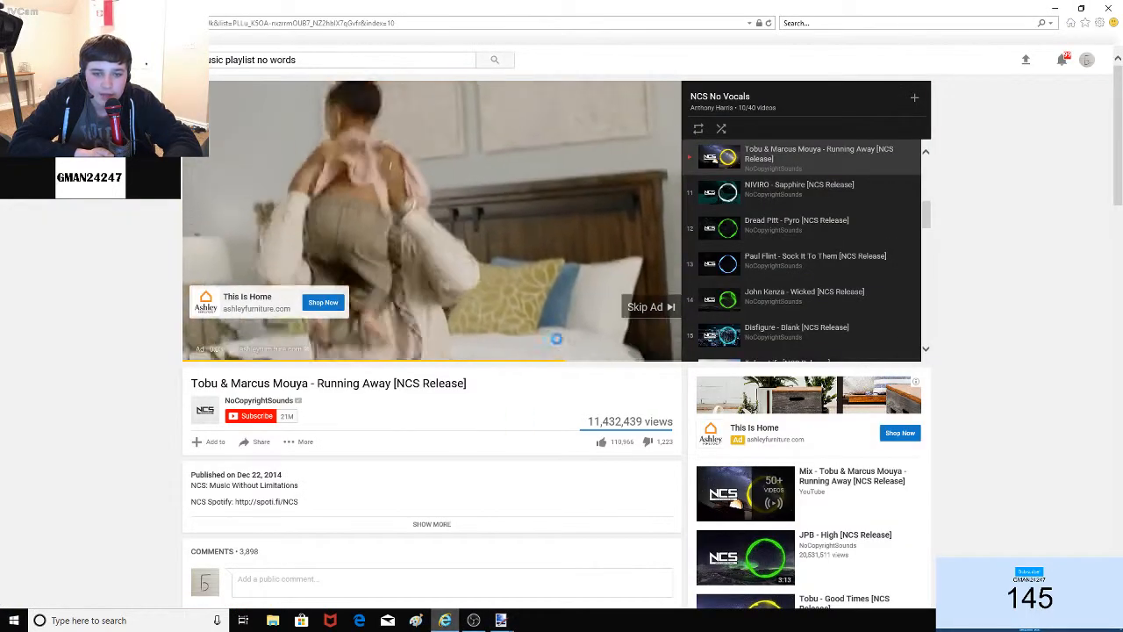
click(651, 307)
mouse_move(507, 620)
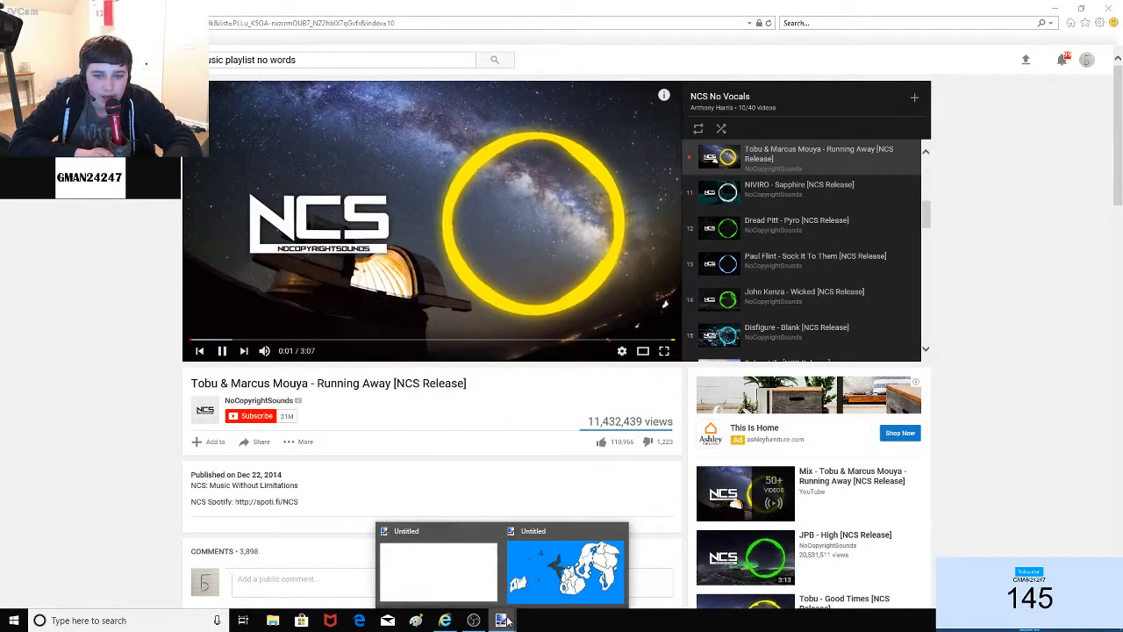
click(566, 569)
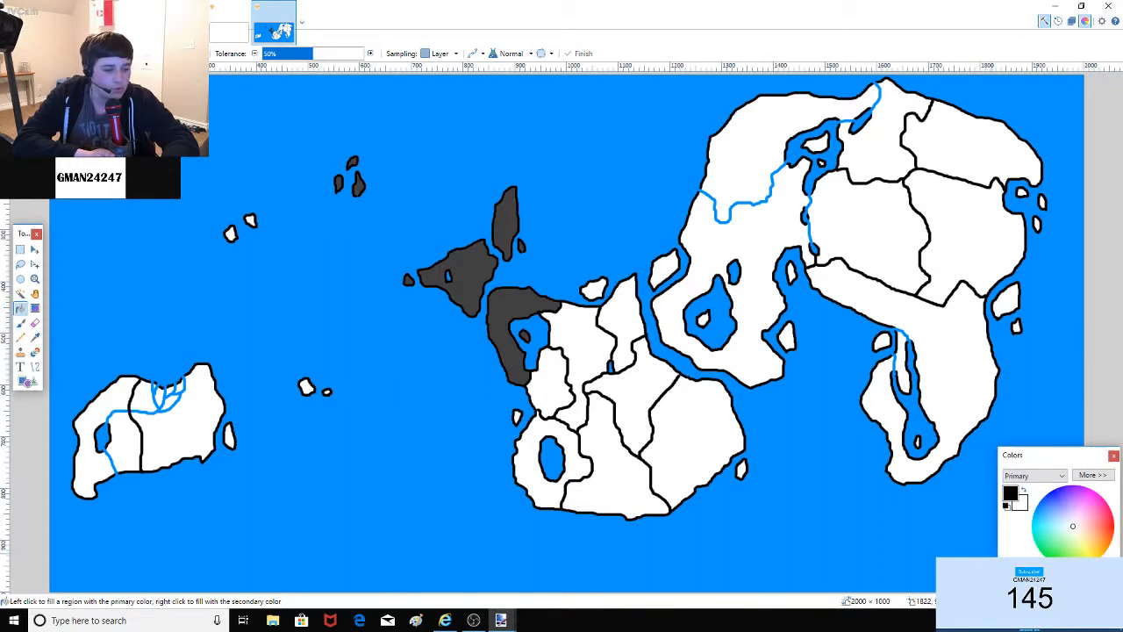
Step: Fill the lower-left island's eastern country, its islet and the white patches between the rivers red
click(1114, 527)
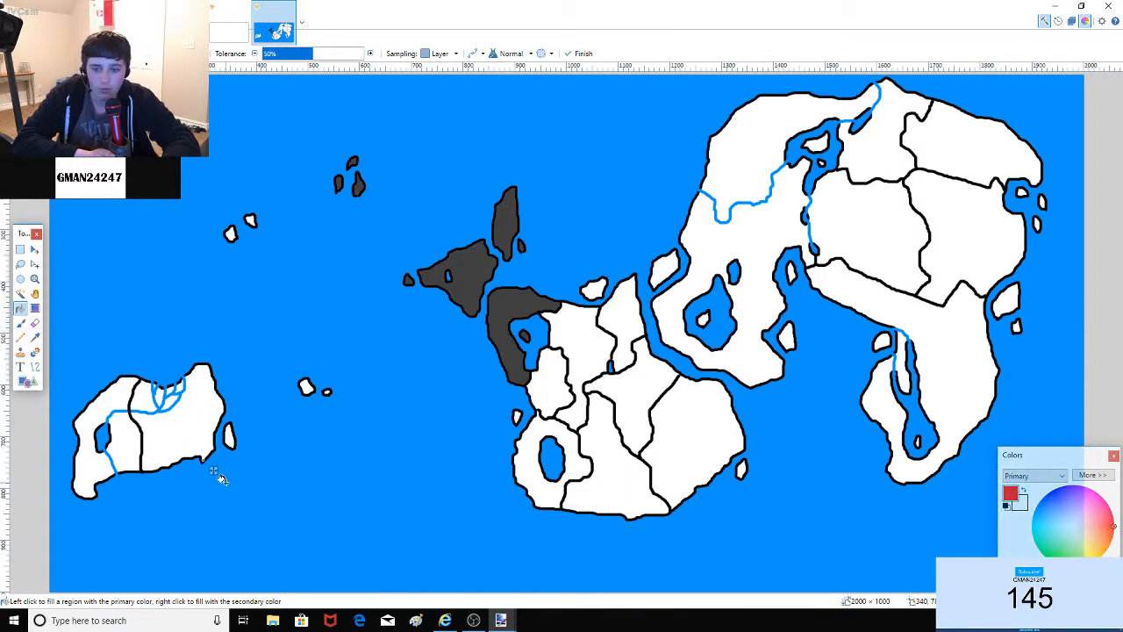
drag(219, 475, 217, 451)
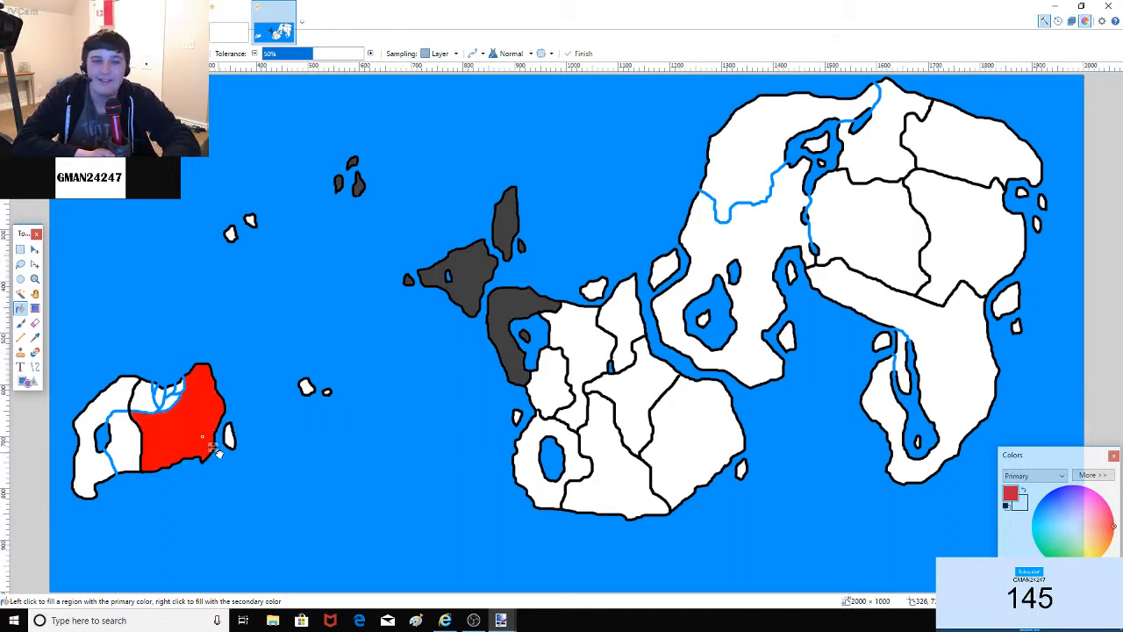
click(228, 436)
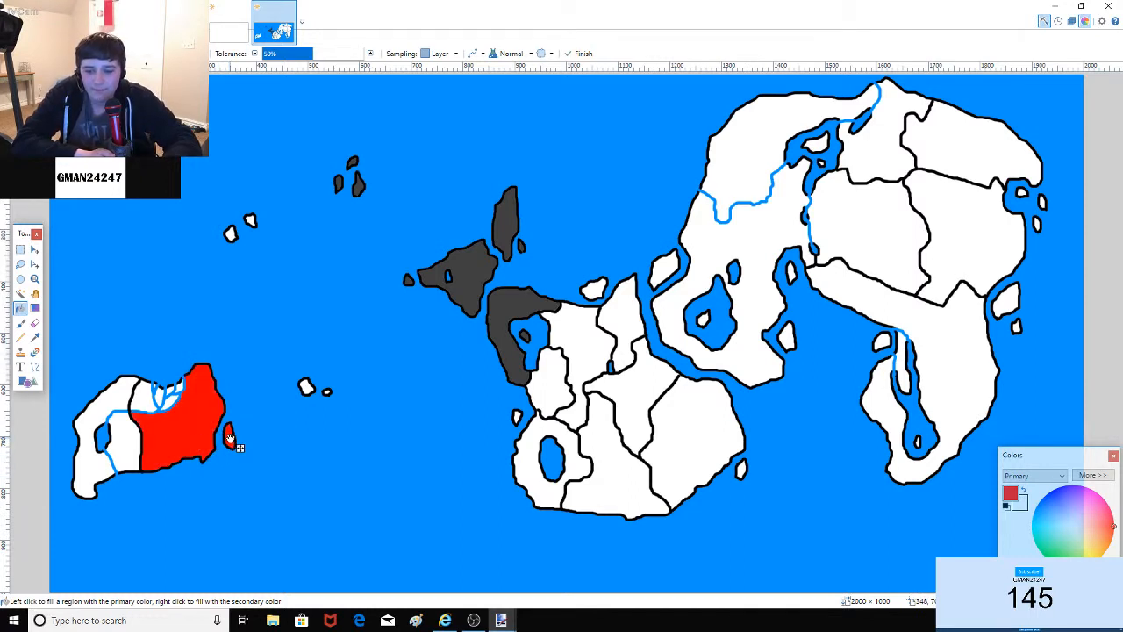
click(149, 387)
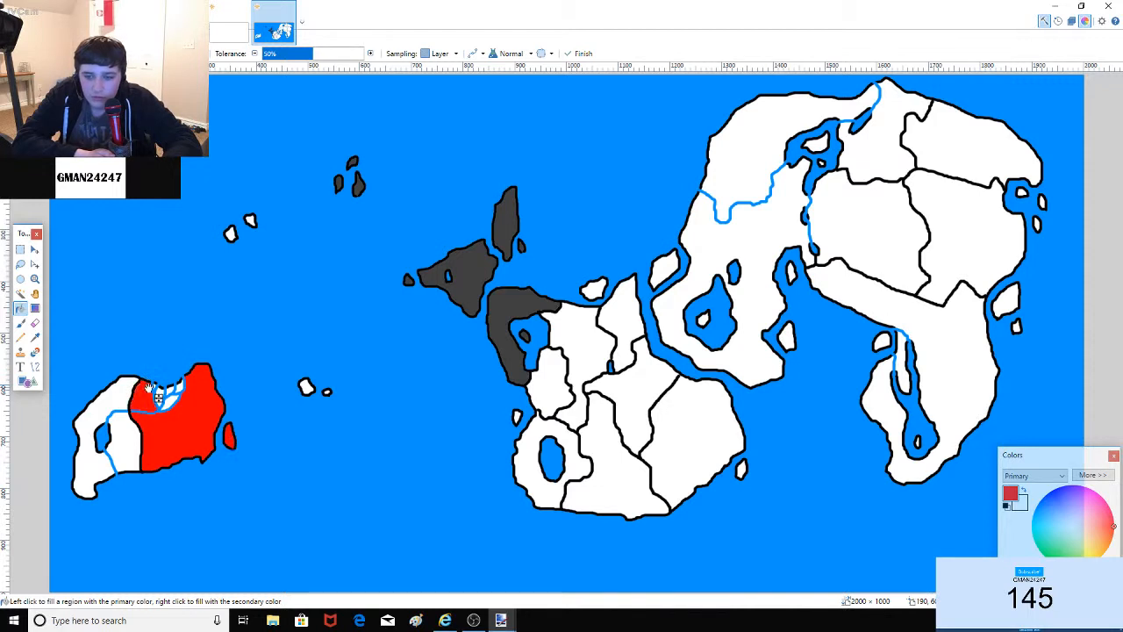
key(ctrl+z)
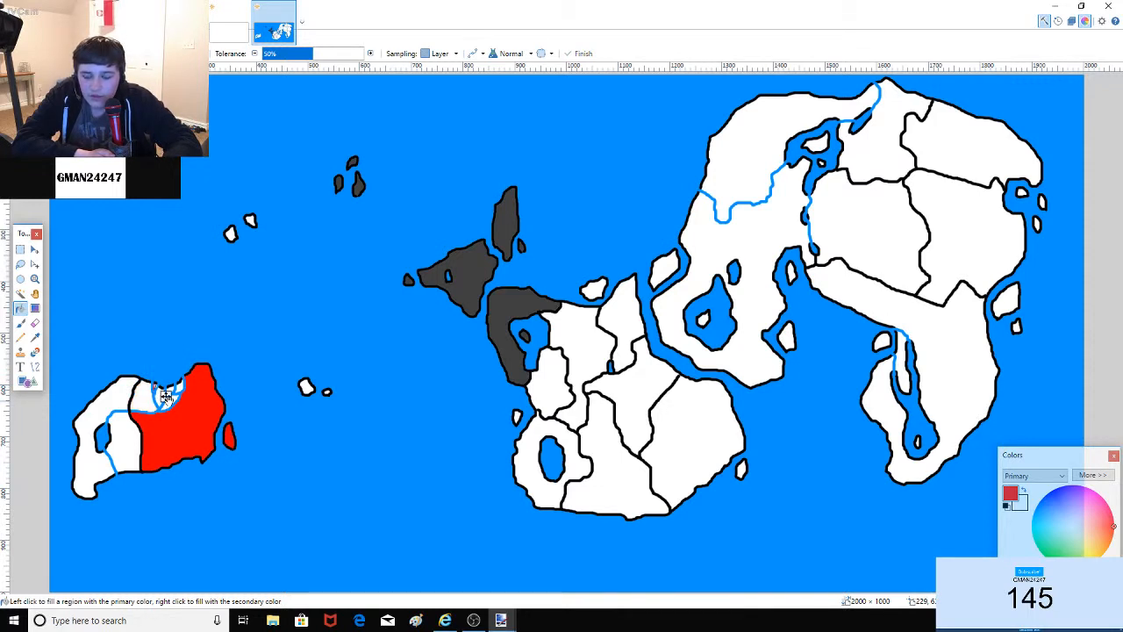
click(148, 402)
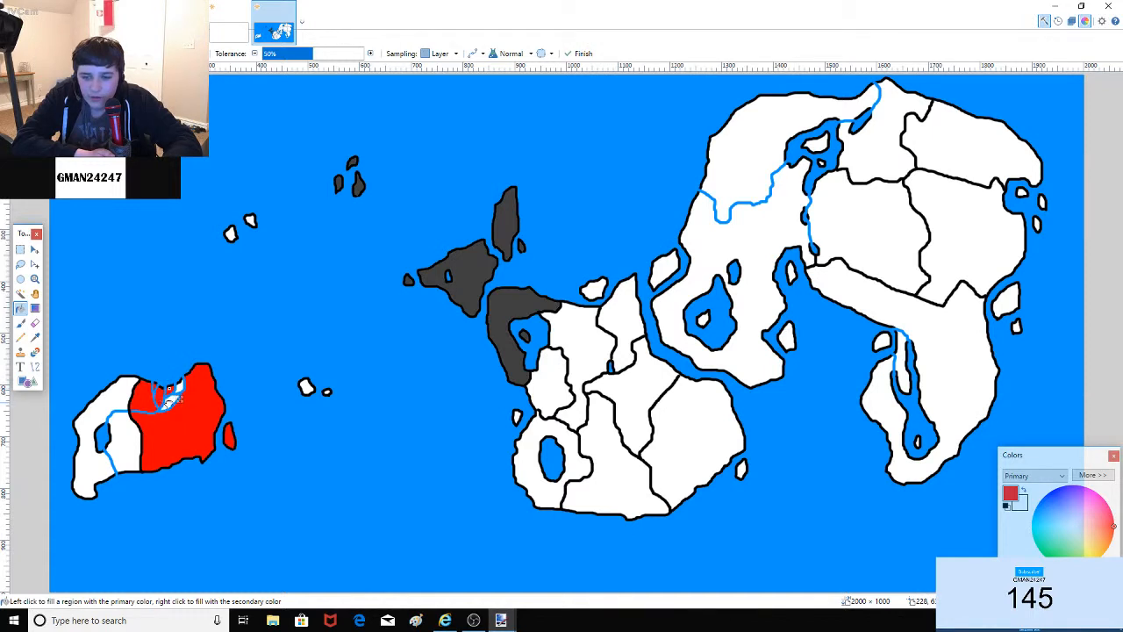
click(176, 387)
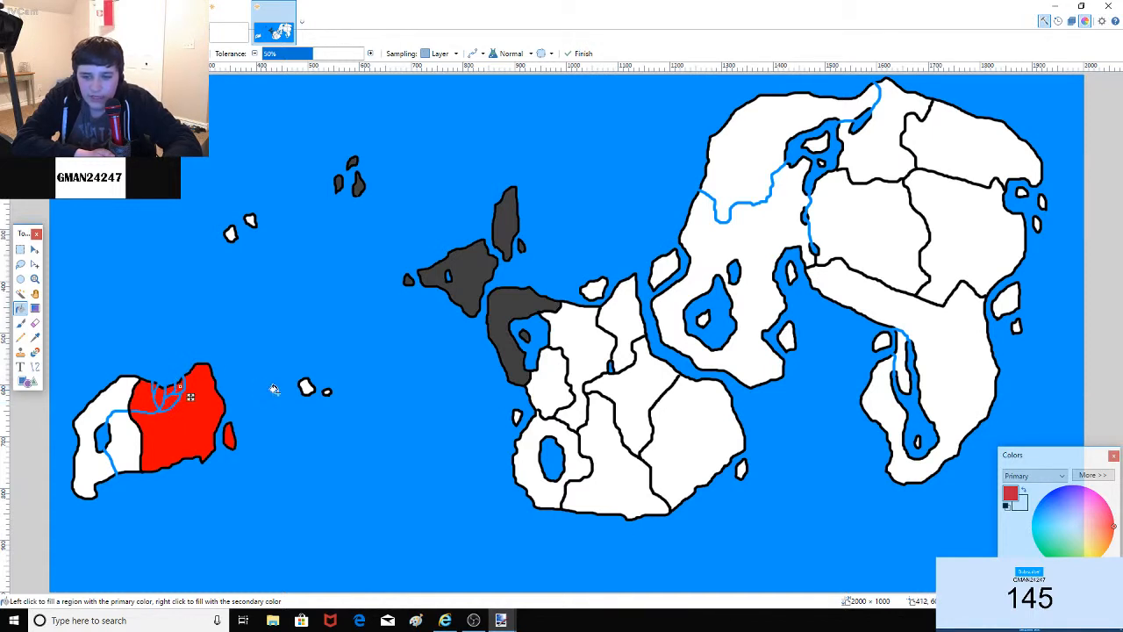
click(307, 388)
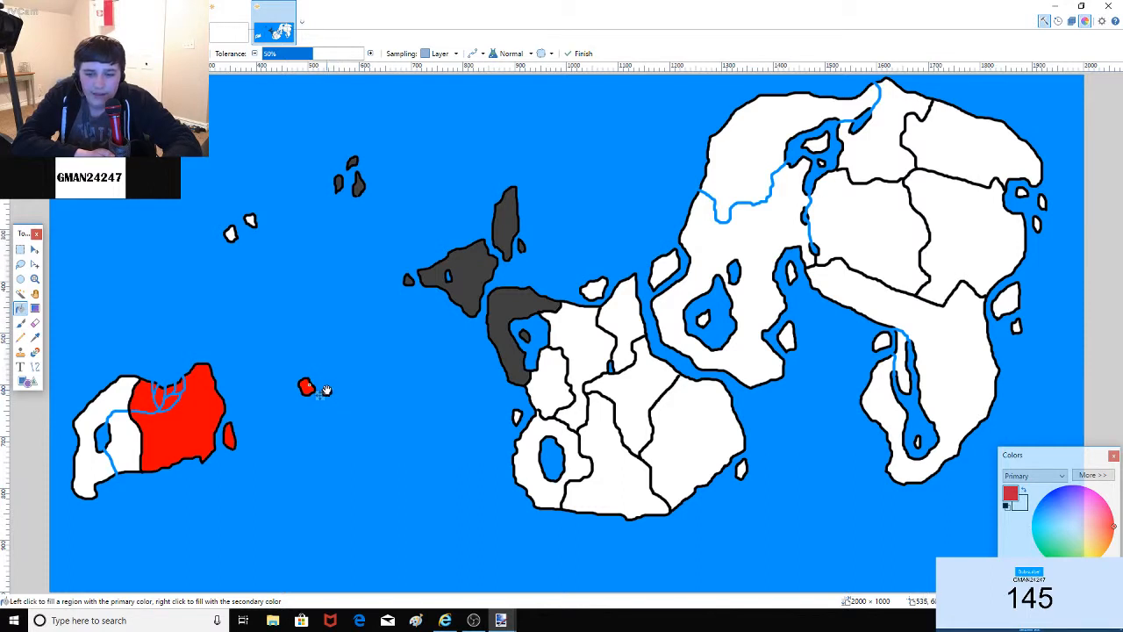
Step: Fill the small top-left islands and tiny oval islet red, reverting an accidental red ocean fill
click(231, 234)
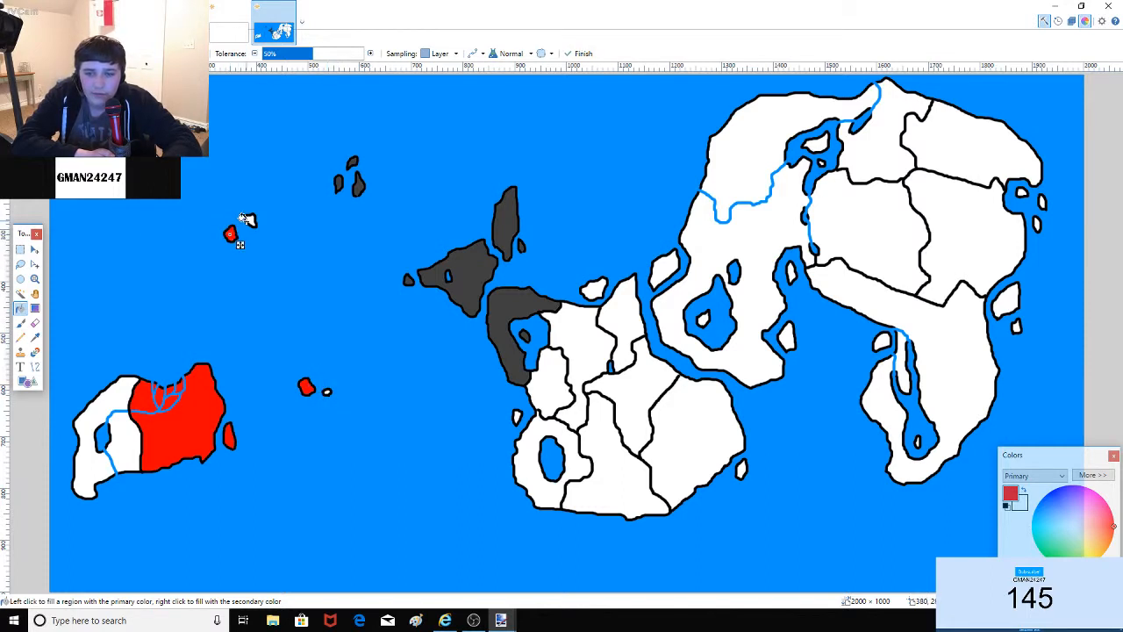
click(250, 220)
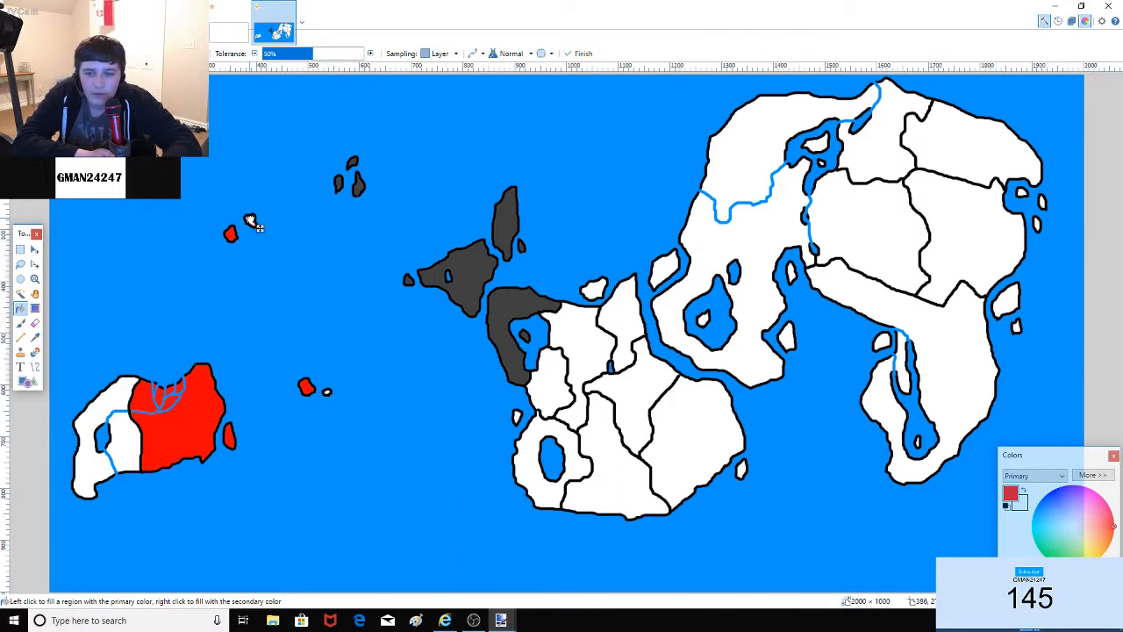
click(327, 391)
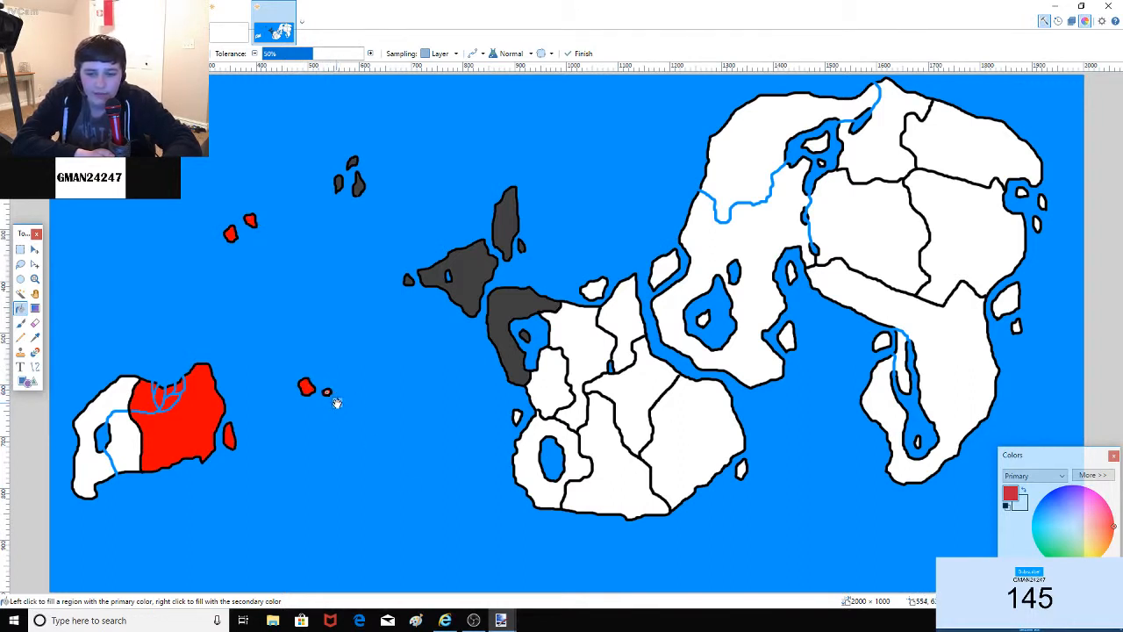
key(Return)
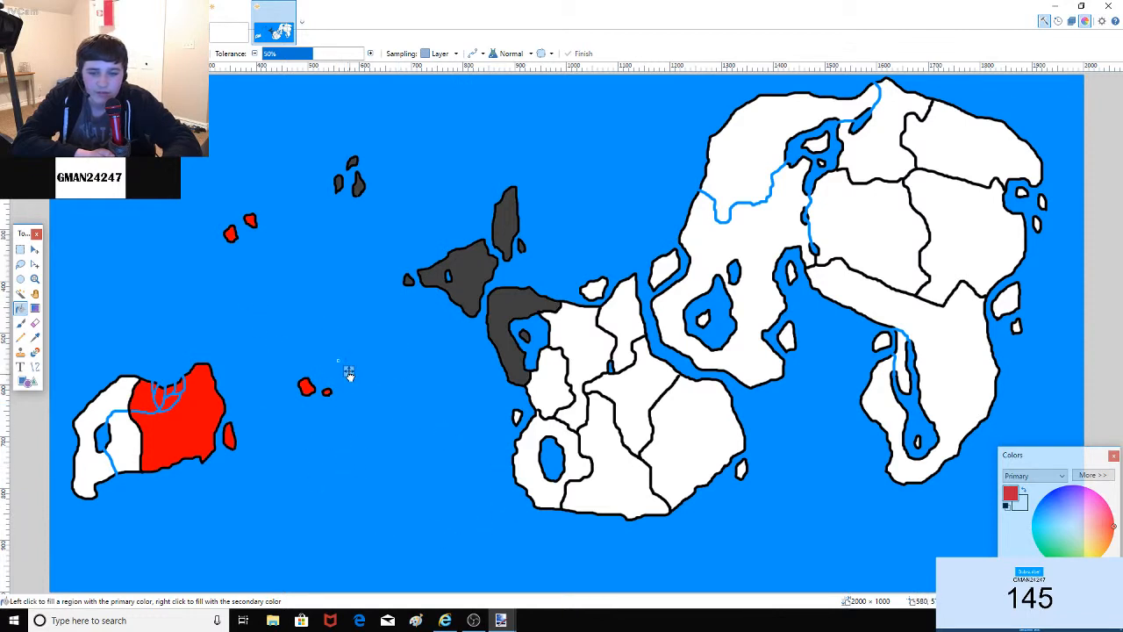
click(393, 358)
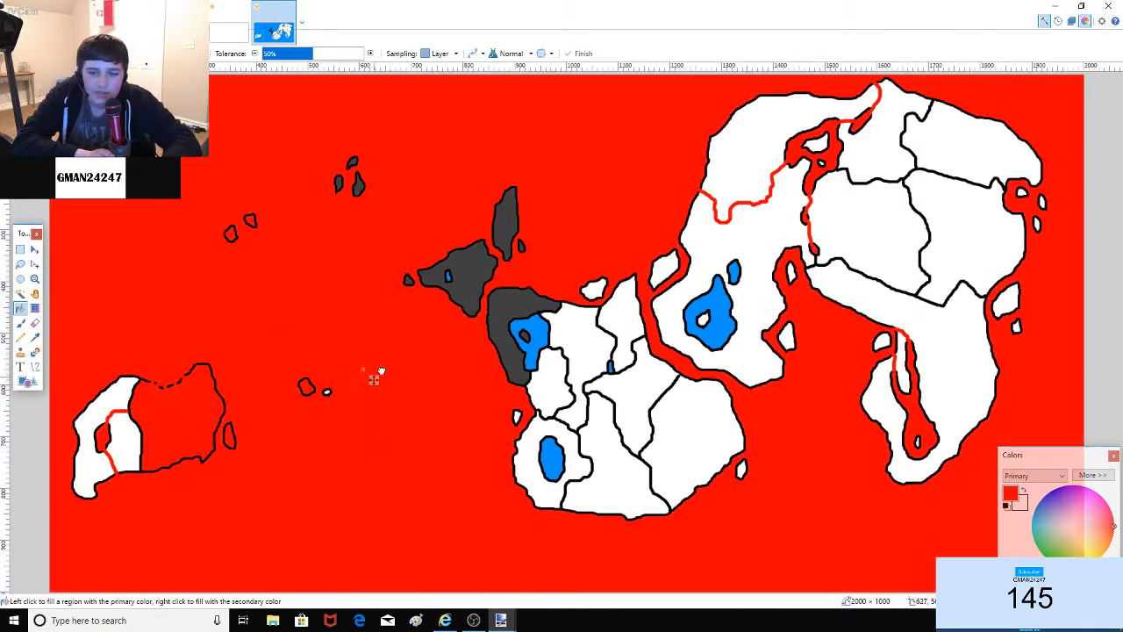
right_click(338, 402)
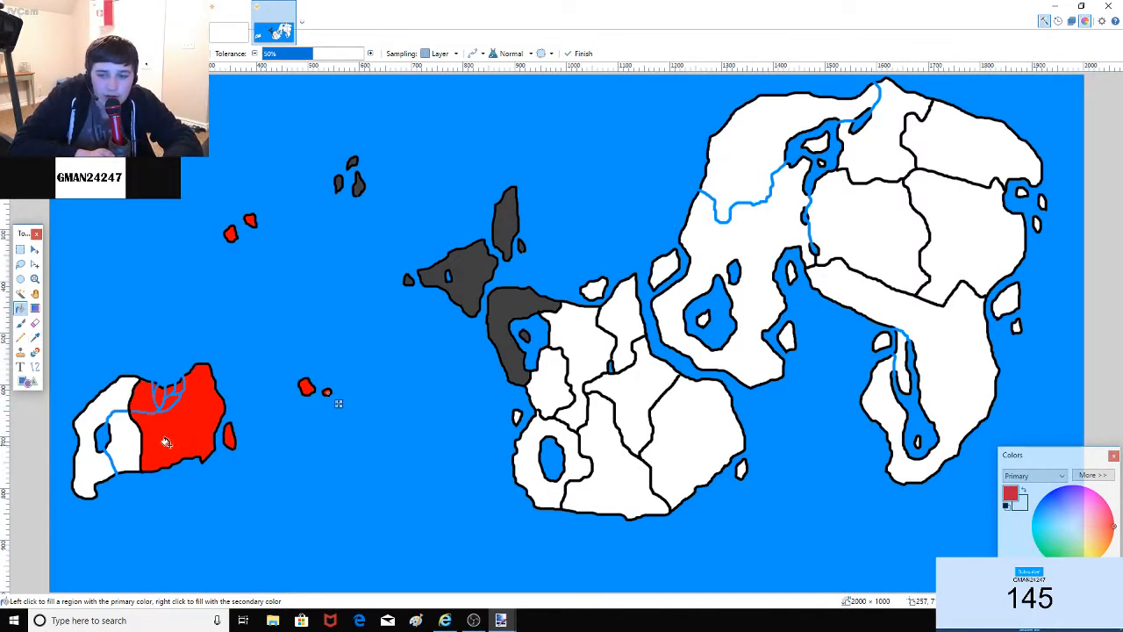
Step: Fill the island's western country orange
click(136, 448)
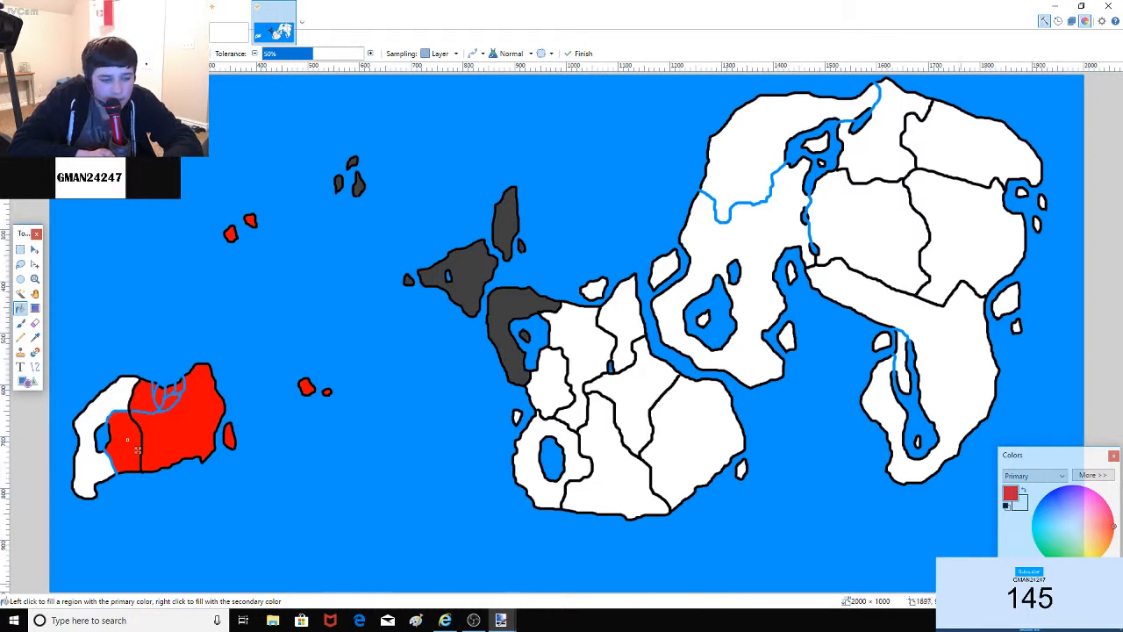
click(1110, 542)
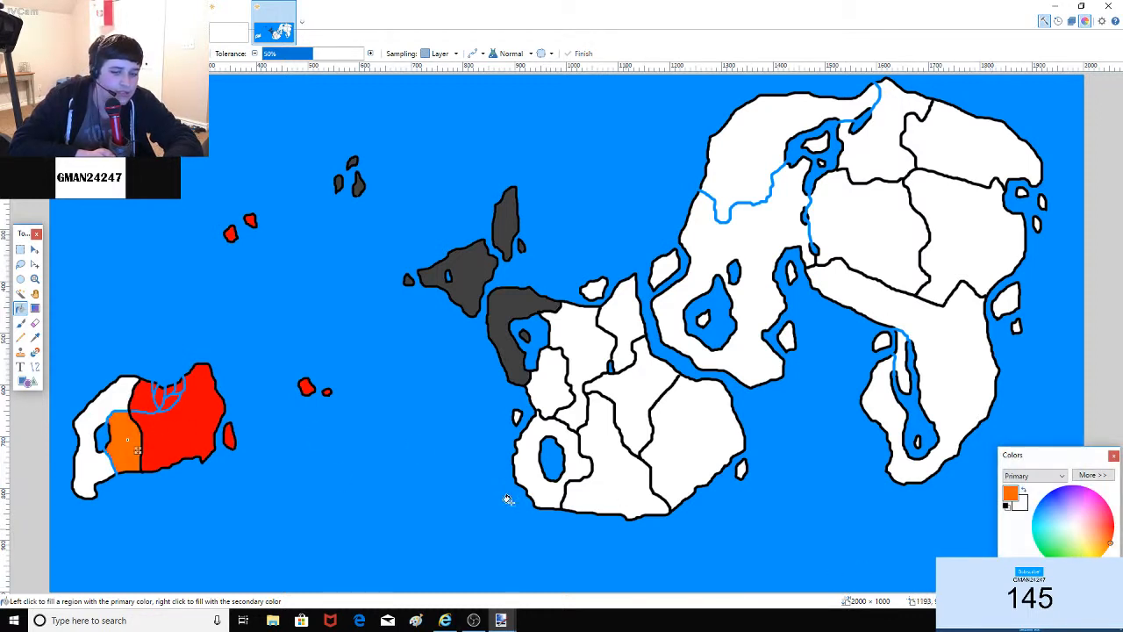
click(126, 398)
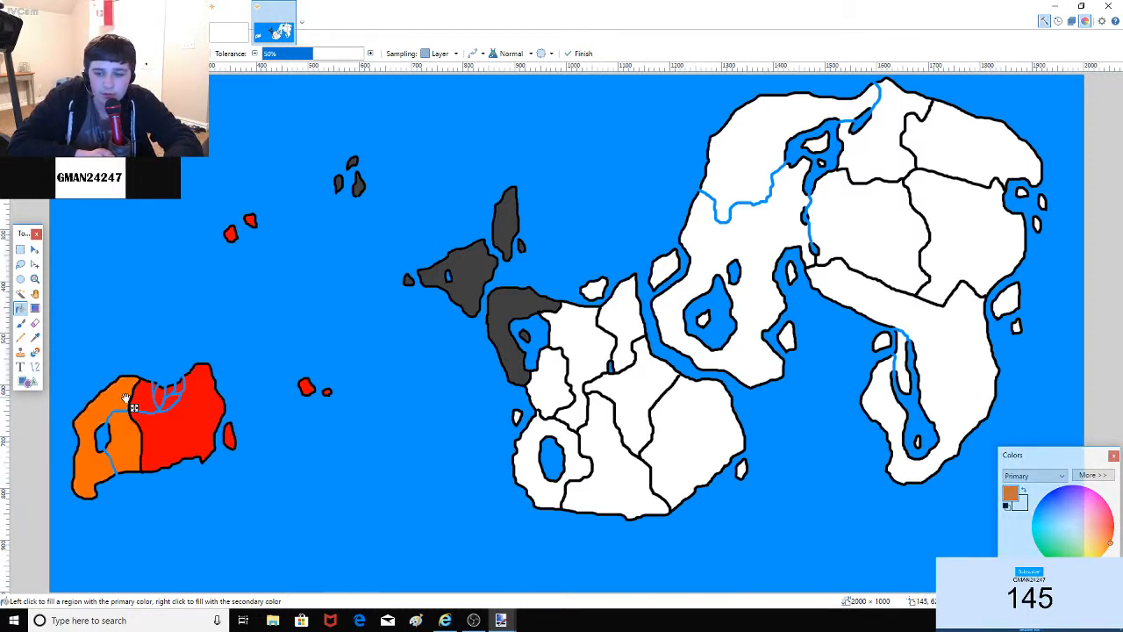
click(21, 323)
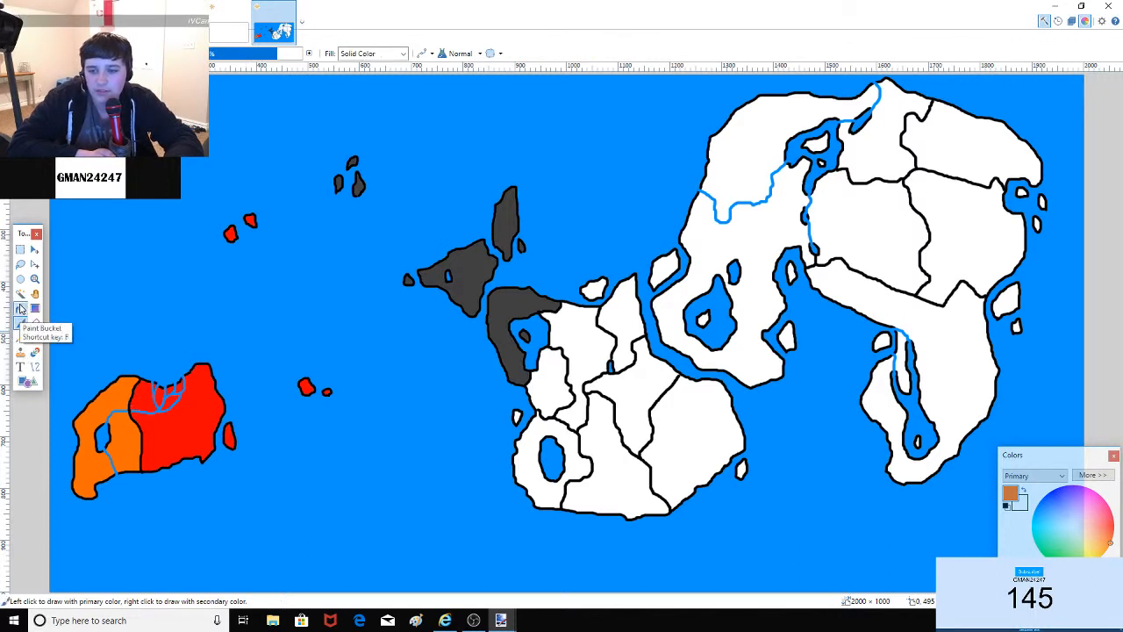
click(21, 309)
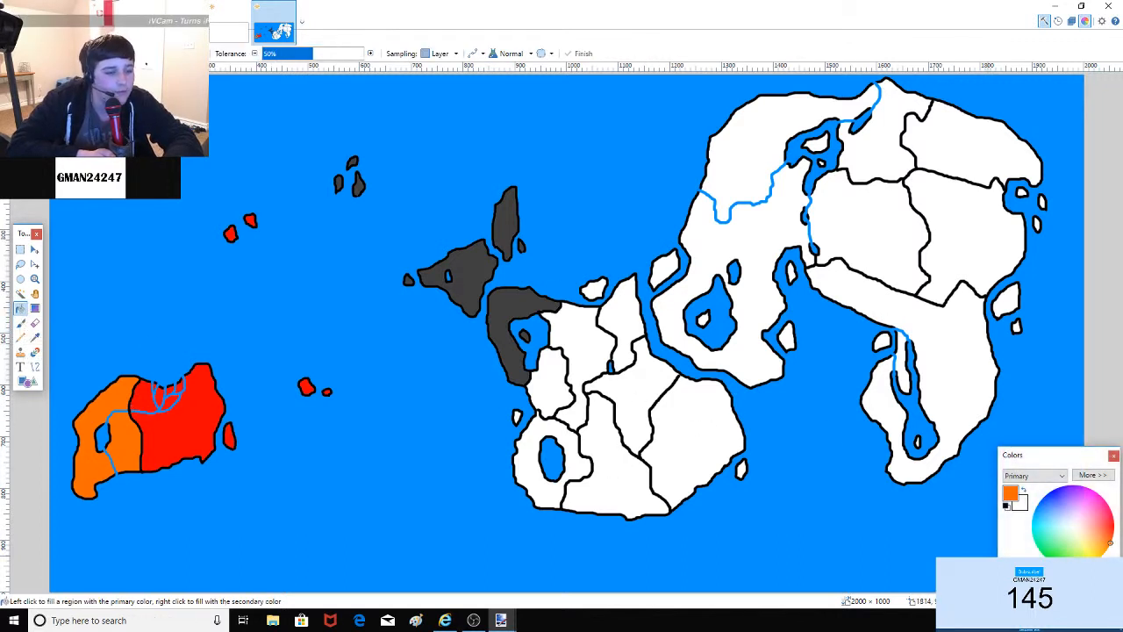
Step: Fill the country left of centre and its small neighbouring island yellow
click(1100, 556)
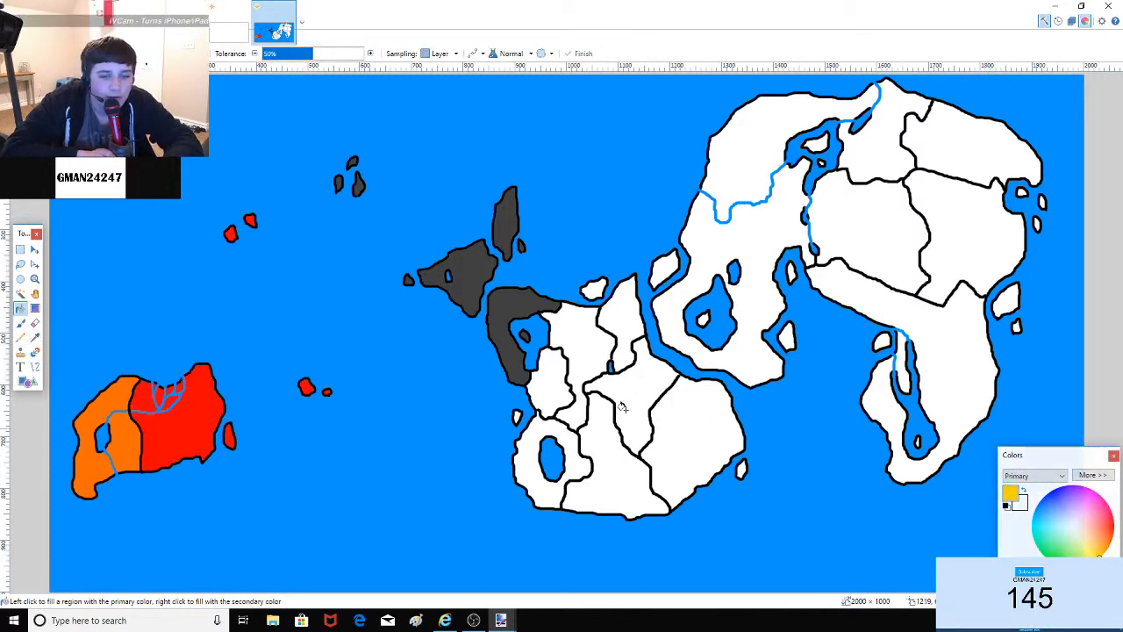
click(551, 384)
click(517, 417)
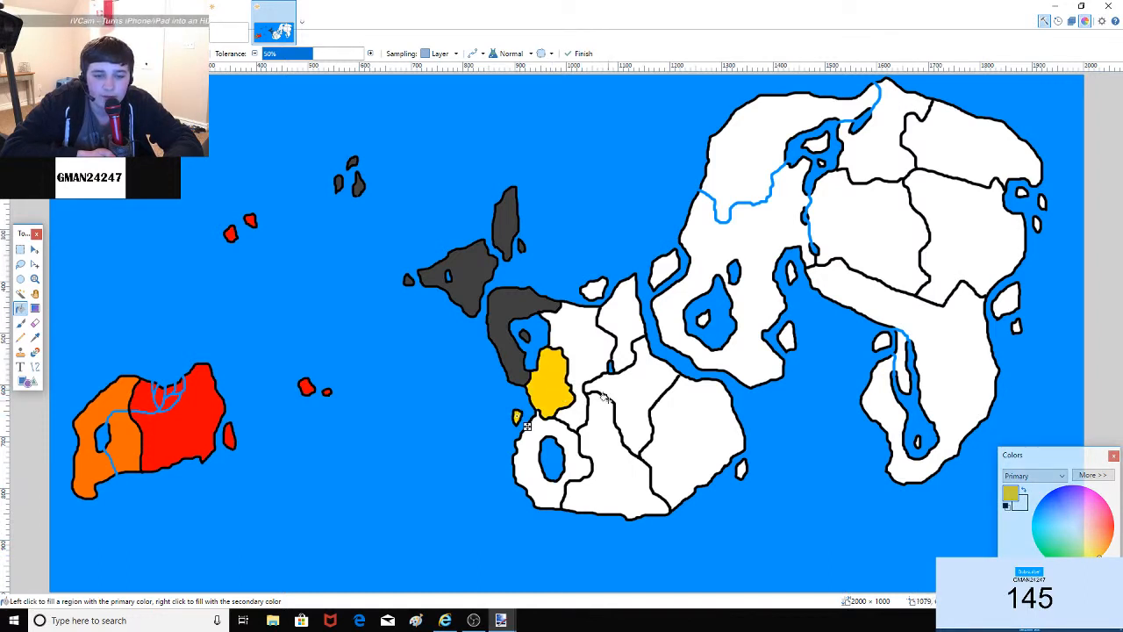
click(21, 323)
click(21, 309)
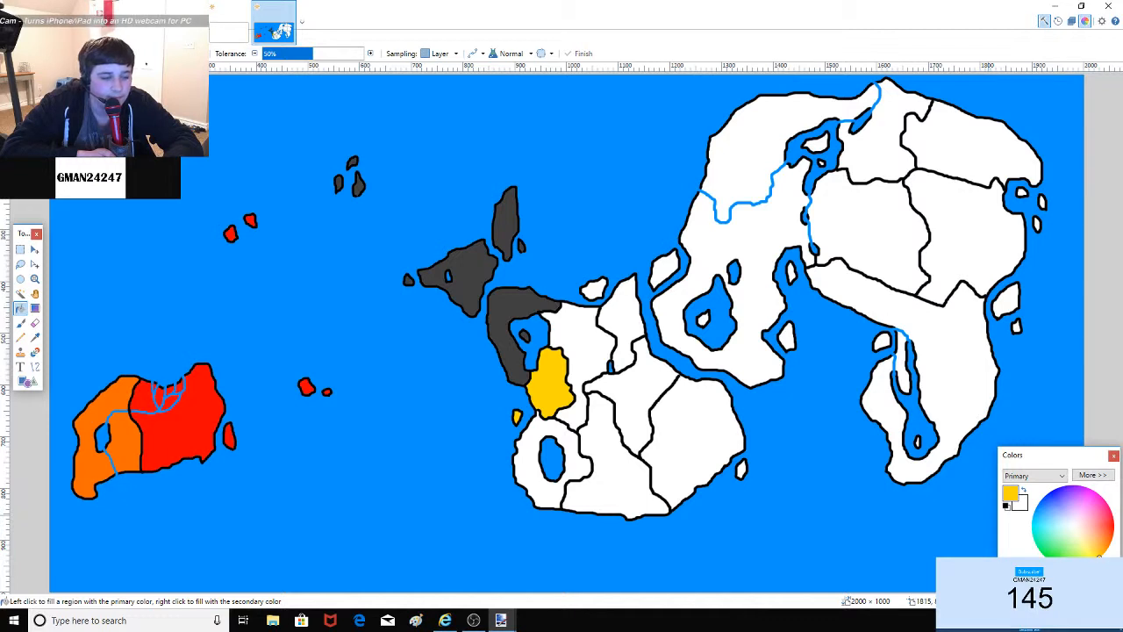
Step: Fill the lake country lime, the southeastern country darker green, and the country north of it cyan
click(1042, 581)
click(526, 452)
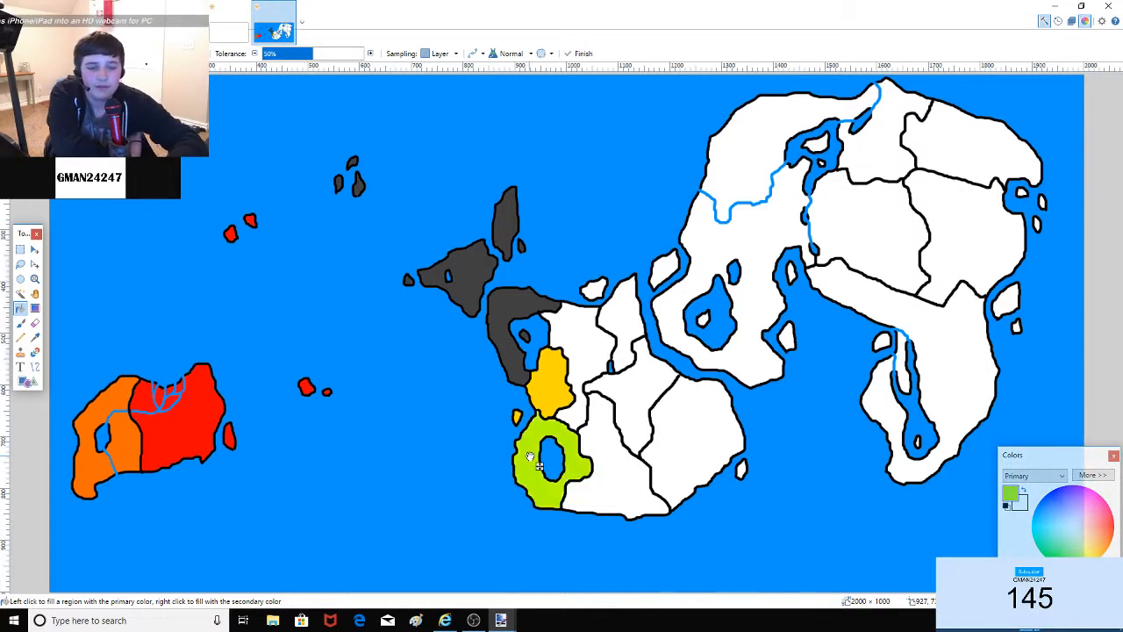
click(626, 495)
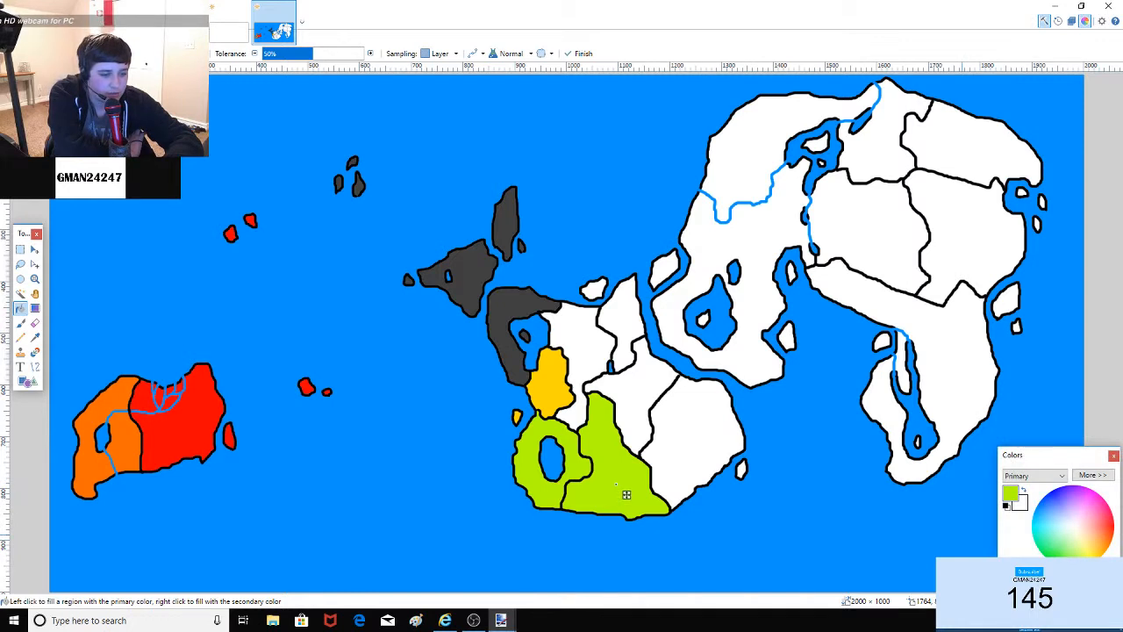
click(627, 495)
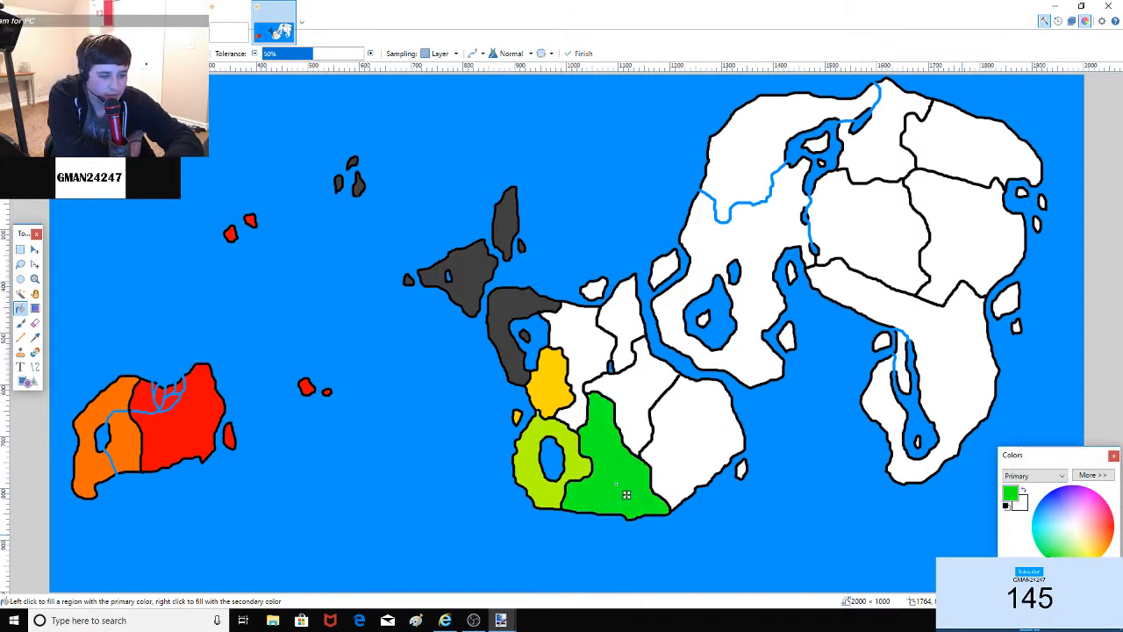
click(647, 405)
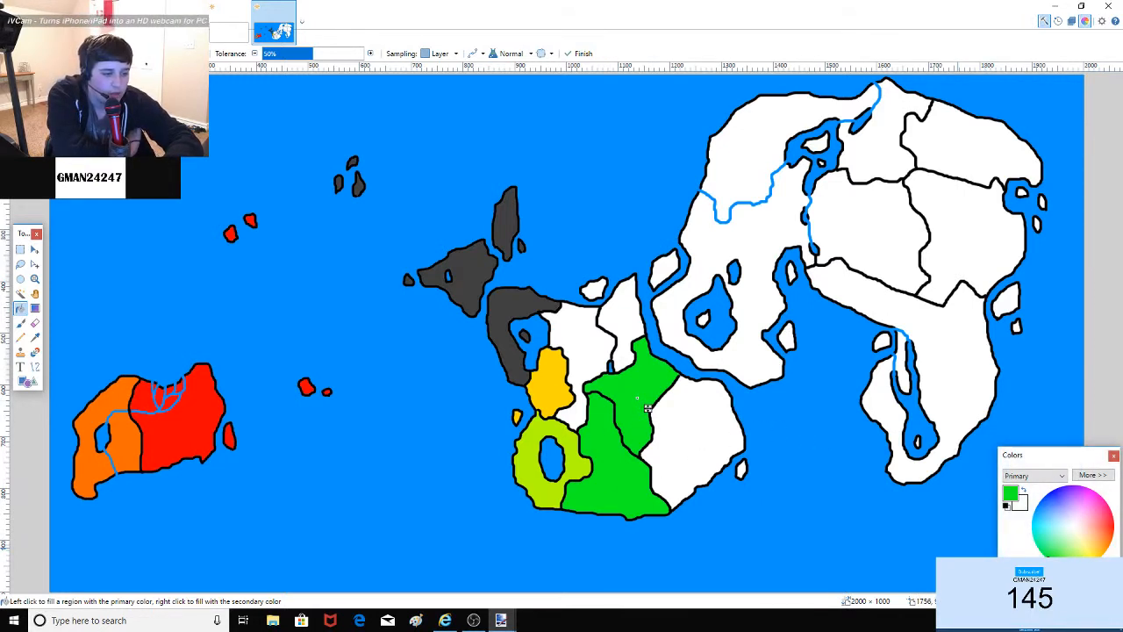
click(1033, 526)
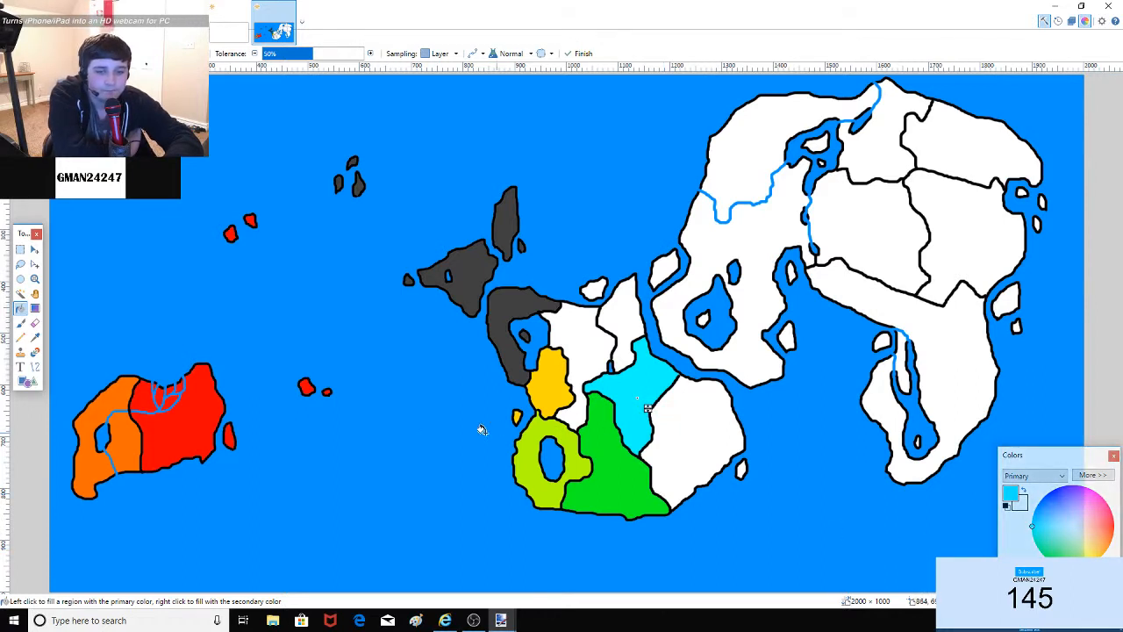
click(21, 308)
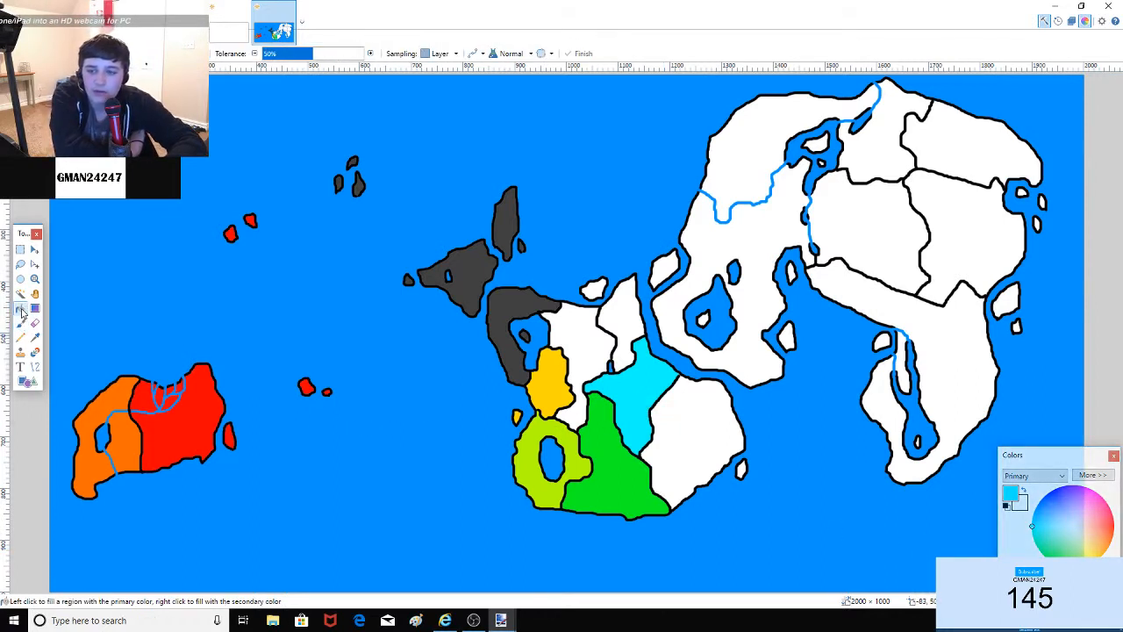
Step: Fill the country north of the cyan one green and refill the southern green country
click(621, 318)
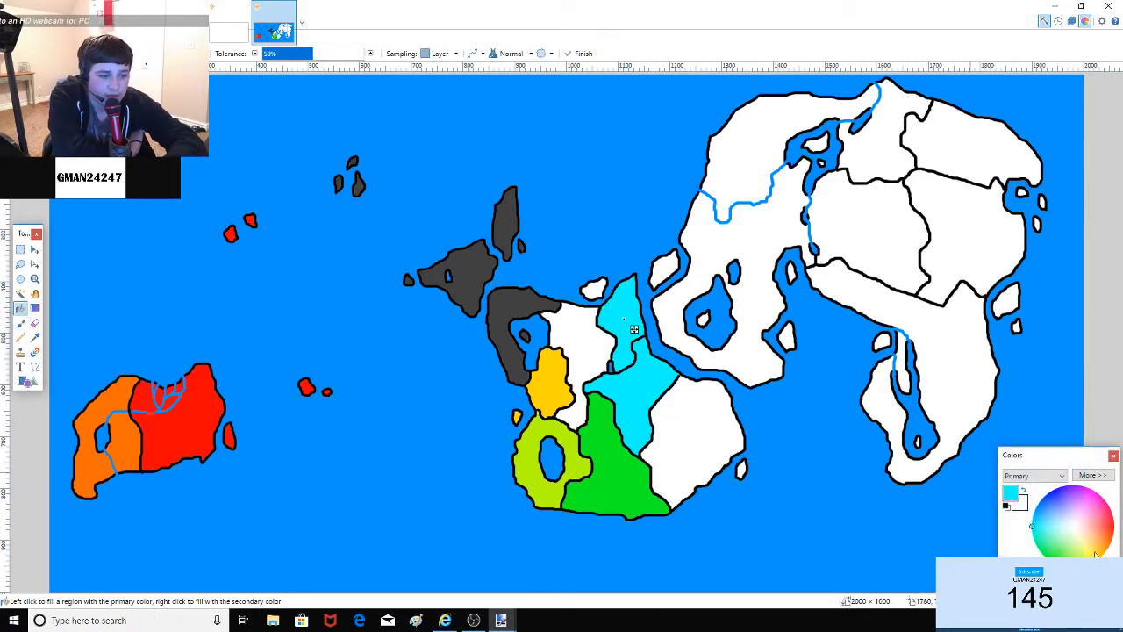
click(1063, 577)
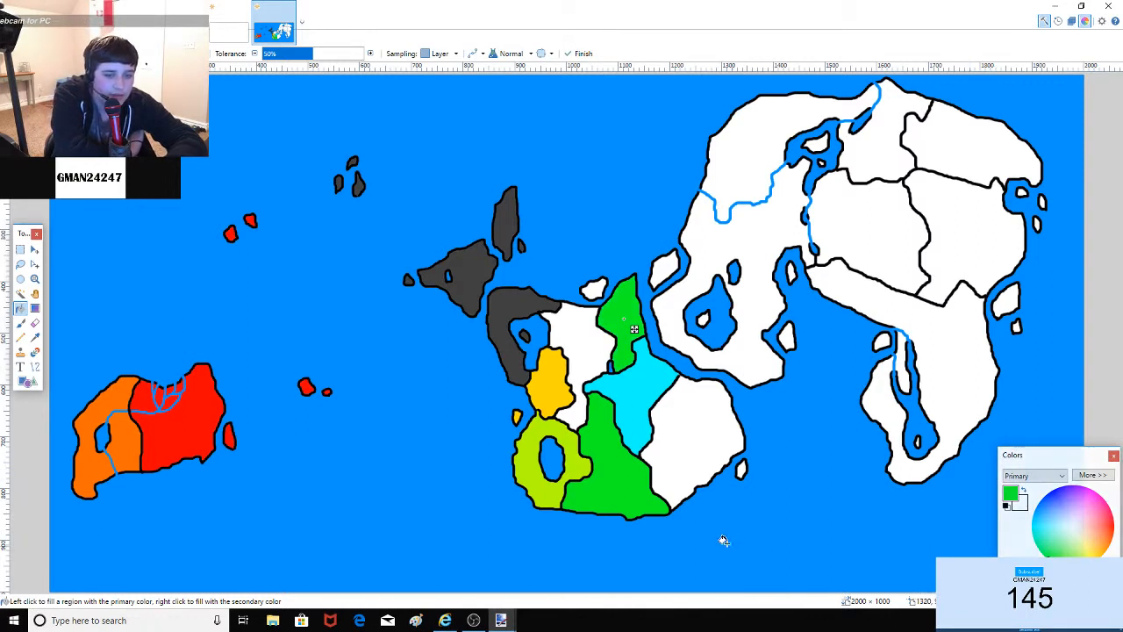
click(593, 433)
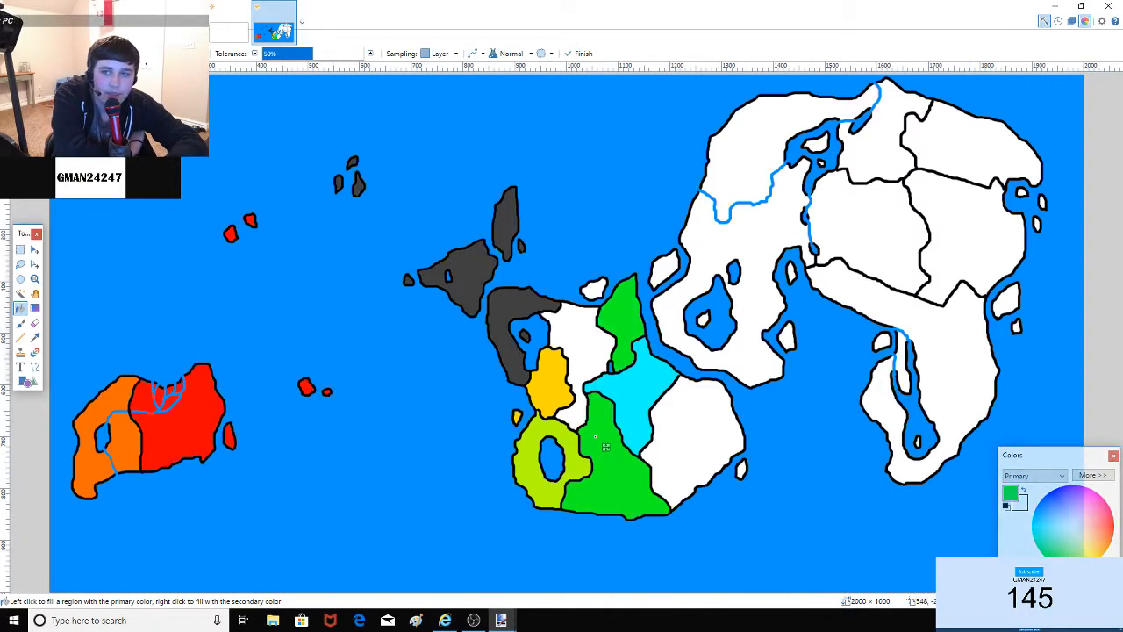
key(Return)
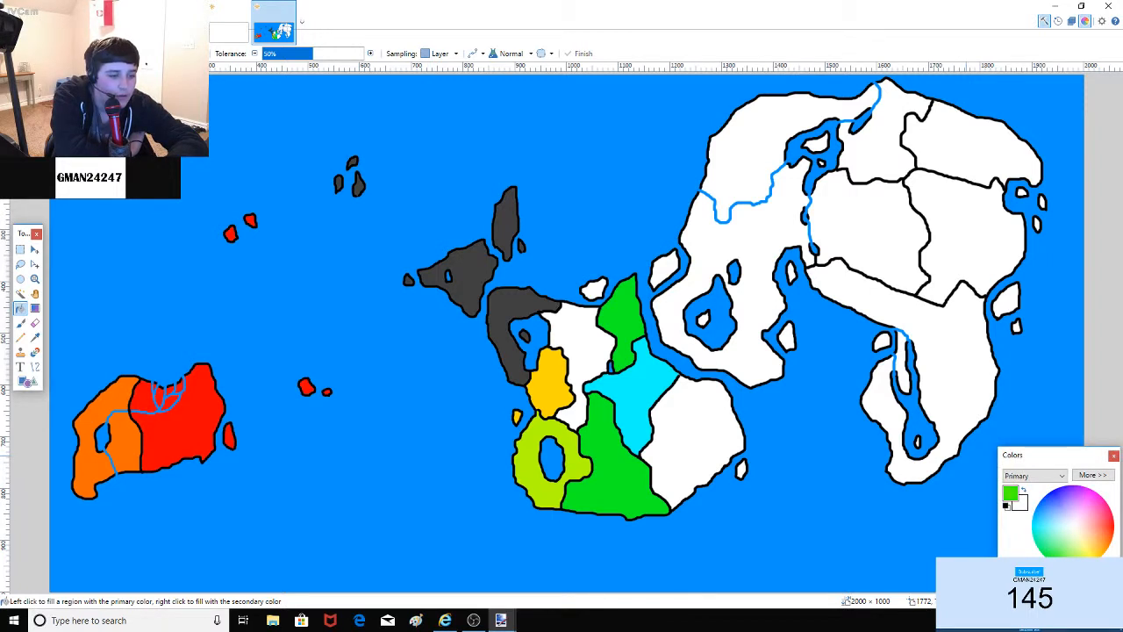
click(1056, 585)
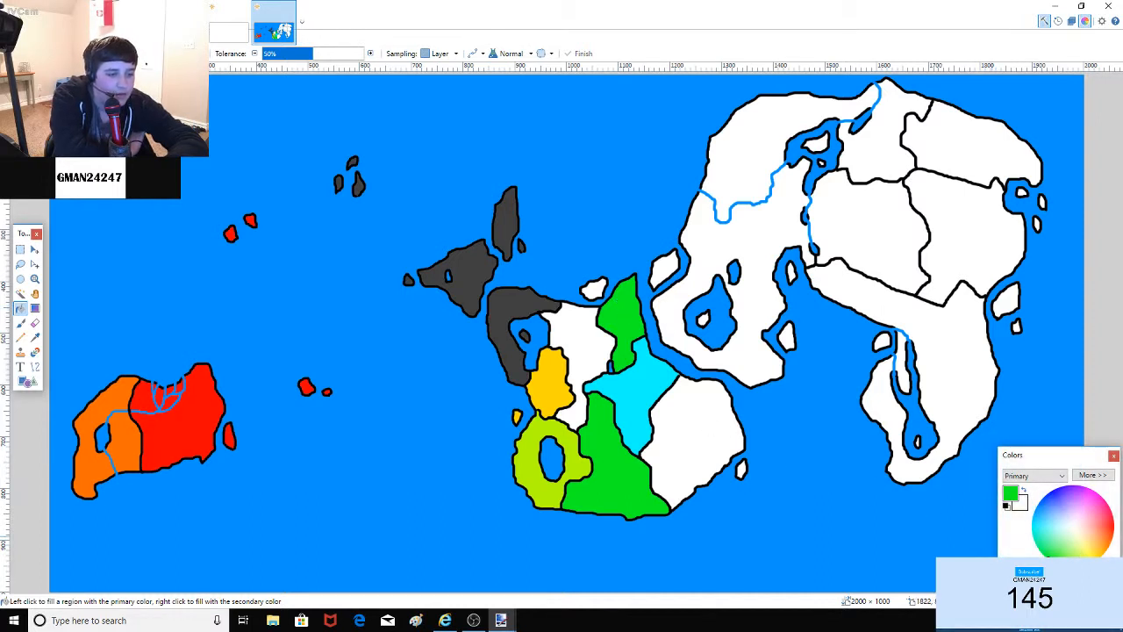
Step: Fill the southeastern country dark blue, and the country beside the grey land and its island purple
click(1076, 586)
click(1047, 494)
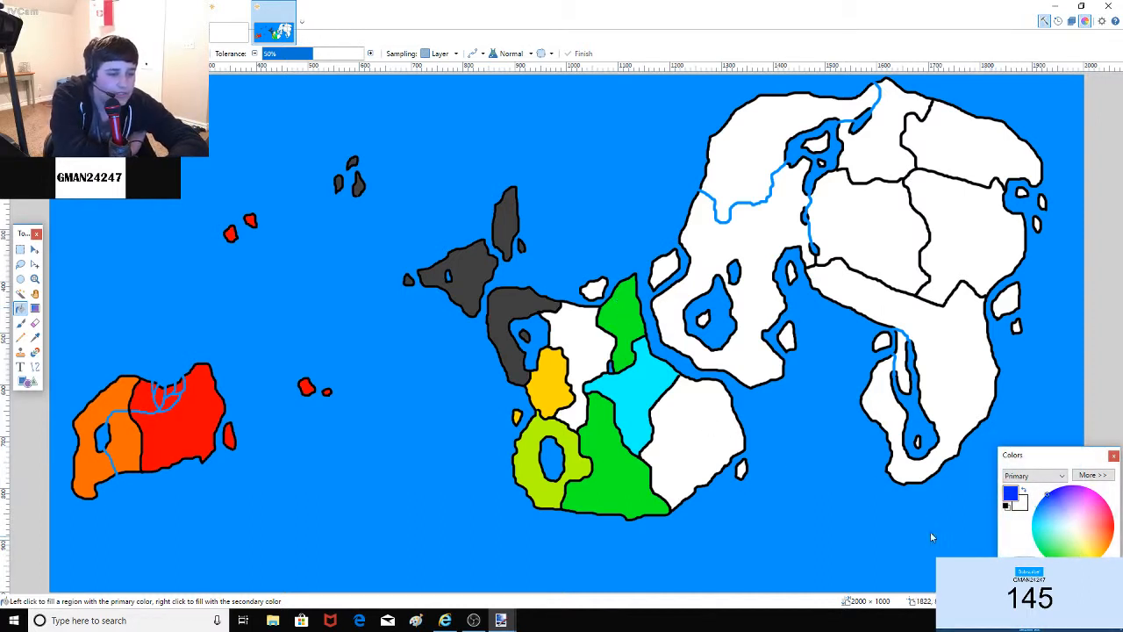
click(702, 425)
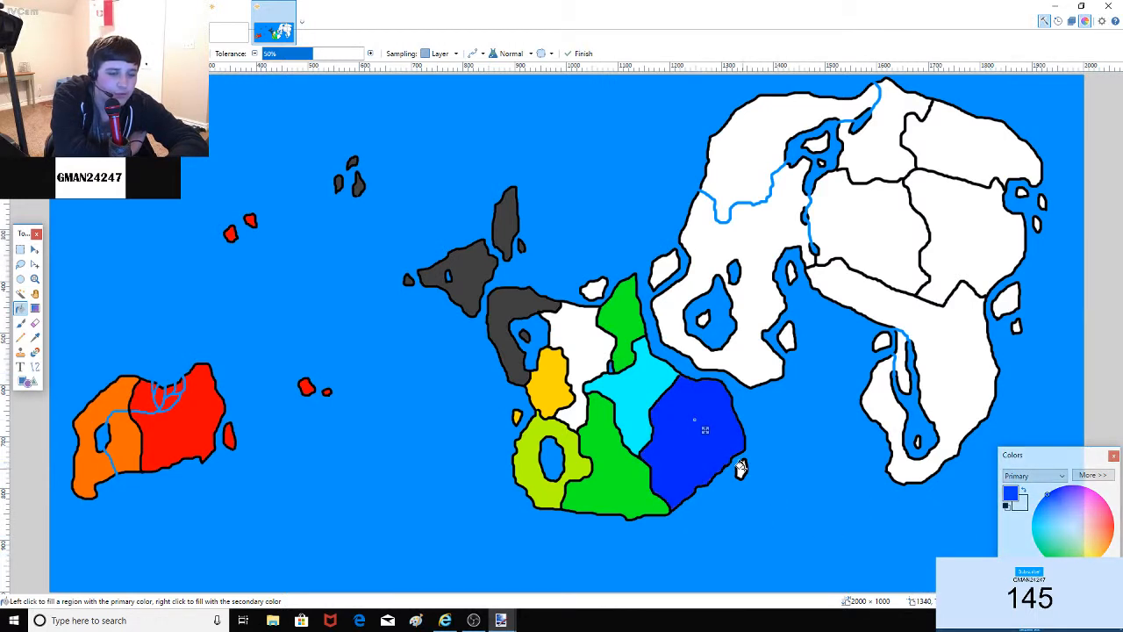
click(587, 340)
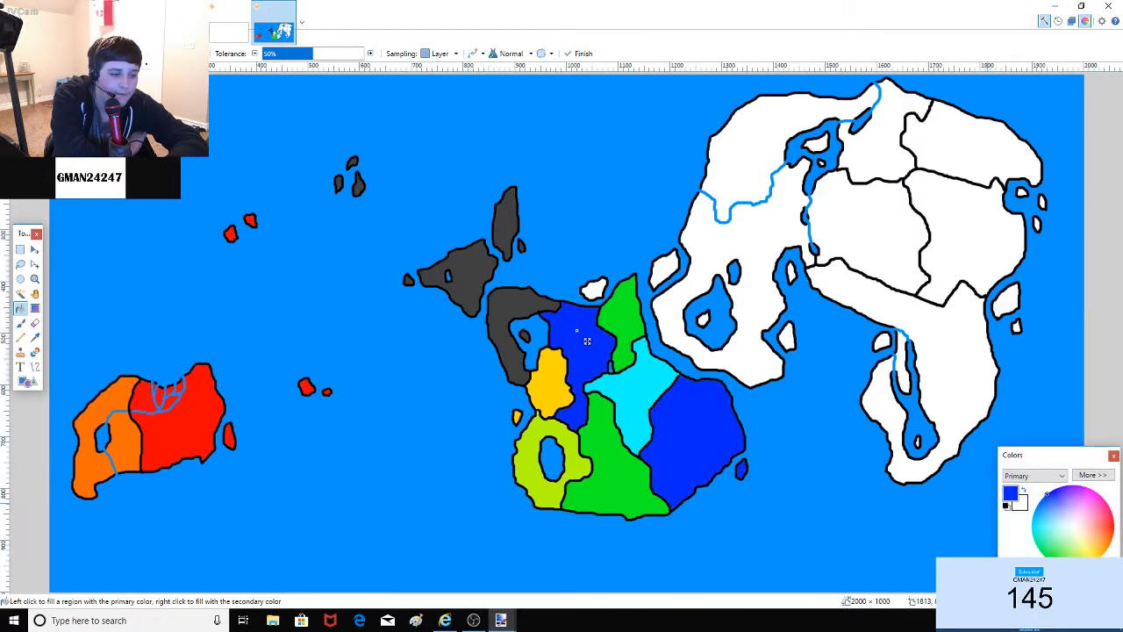
click(593, 290)
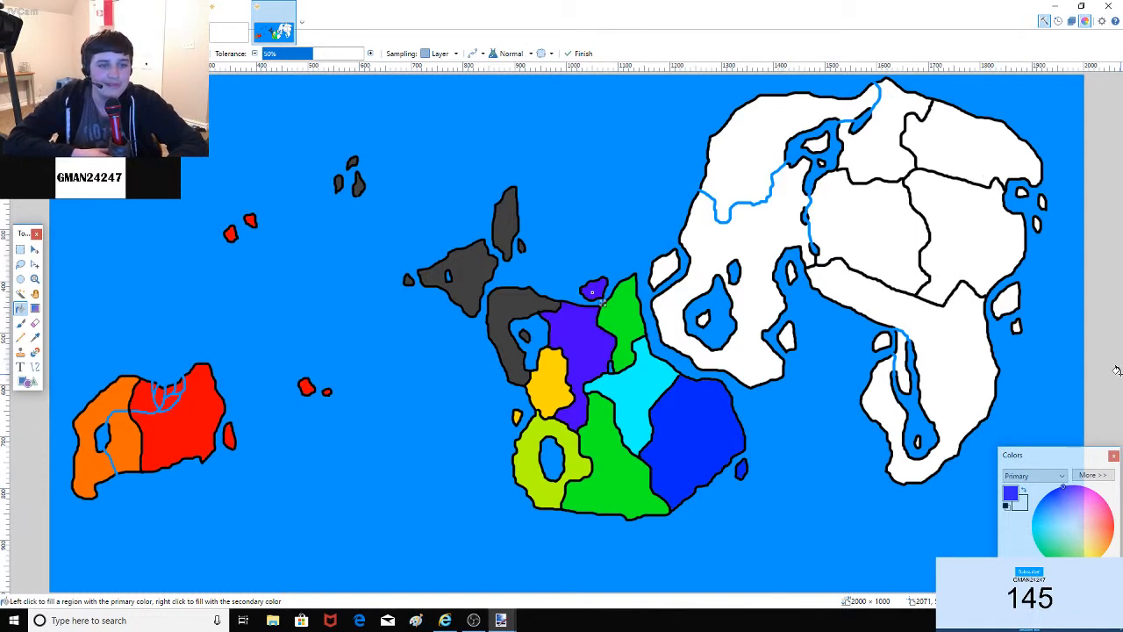
Step: Set black as the primary colour and keep the Paint Bucket active
click(21, 322)
click(20, 308)
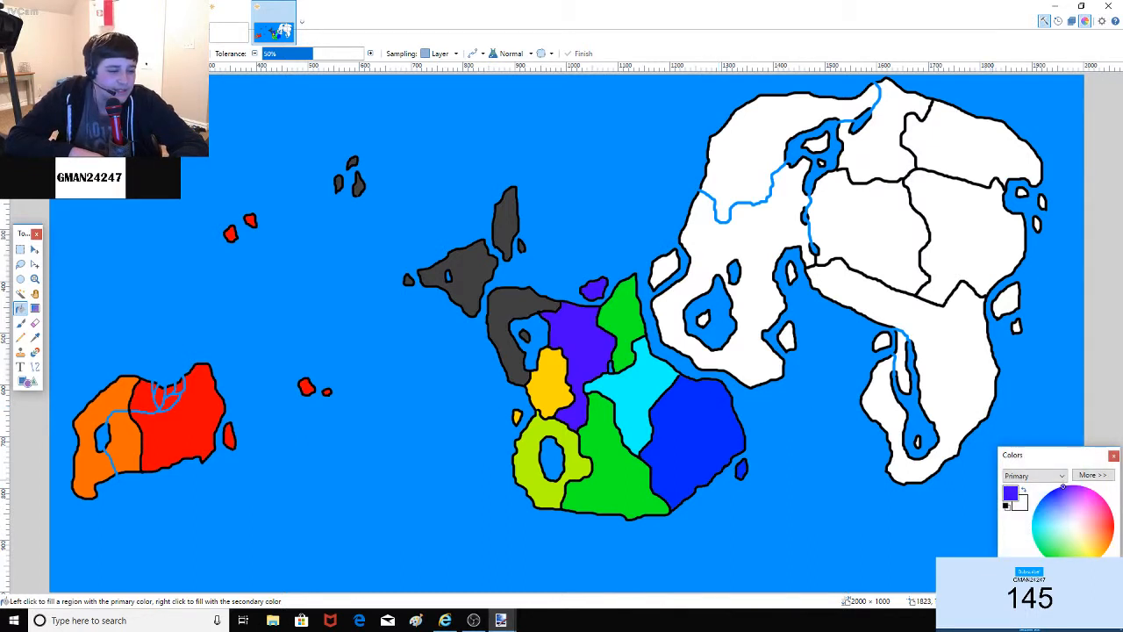
click(20, 323)
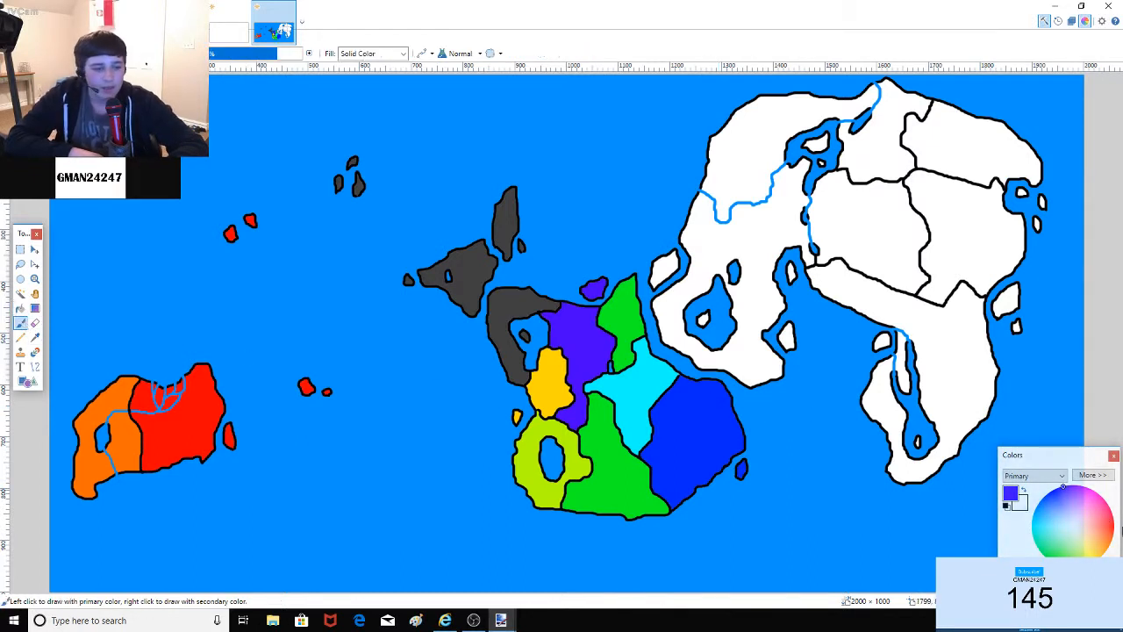
click(1007, 575)
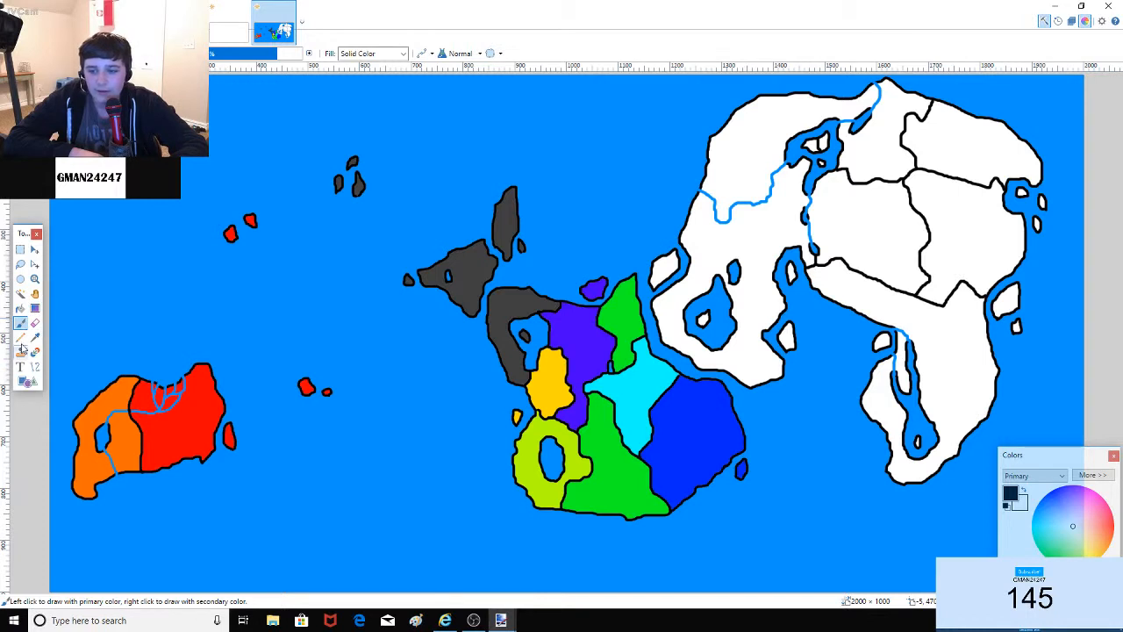
click(20, 308)
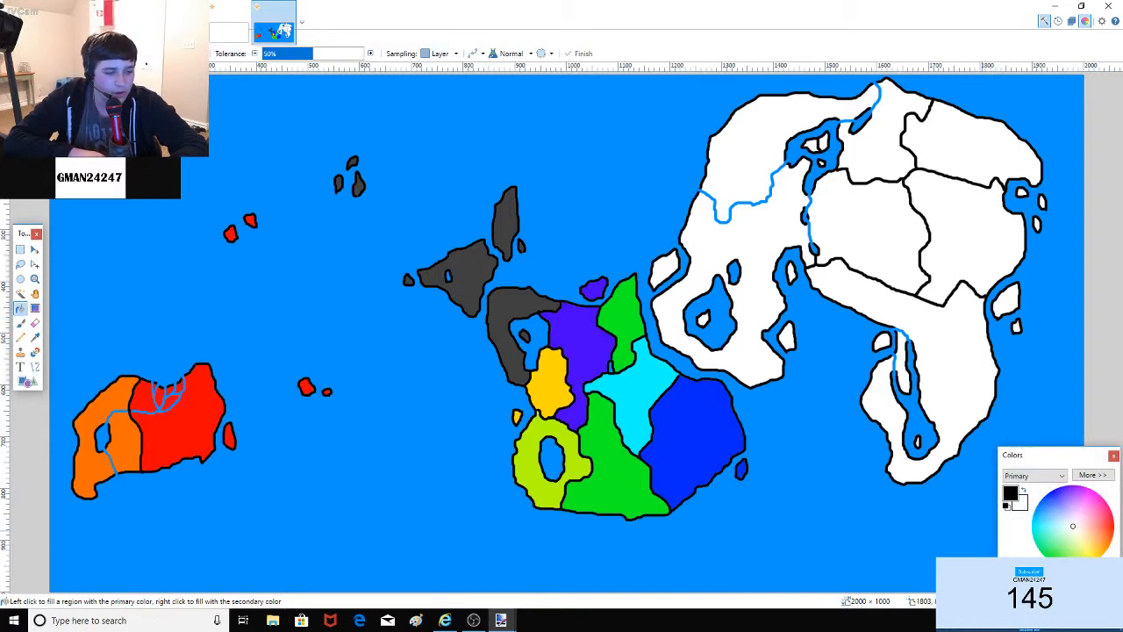
Step: Fill the northern country, the bay pocket and the leftover white islands purple
click(1081, 486)
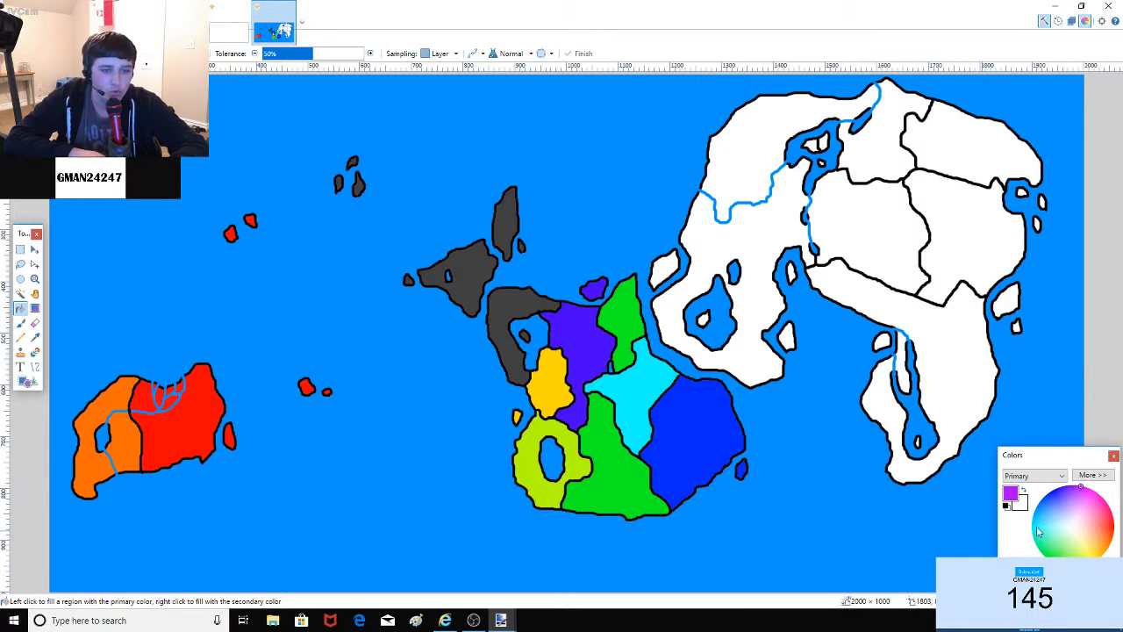
click(755, 240)
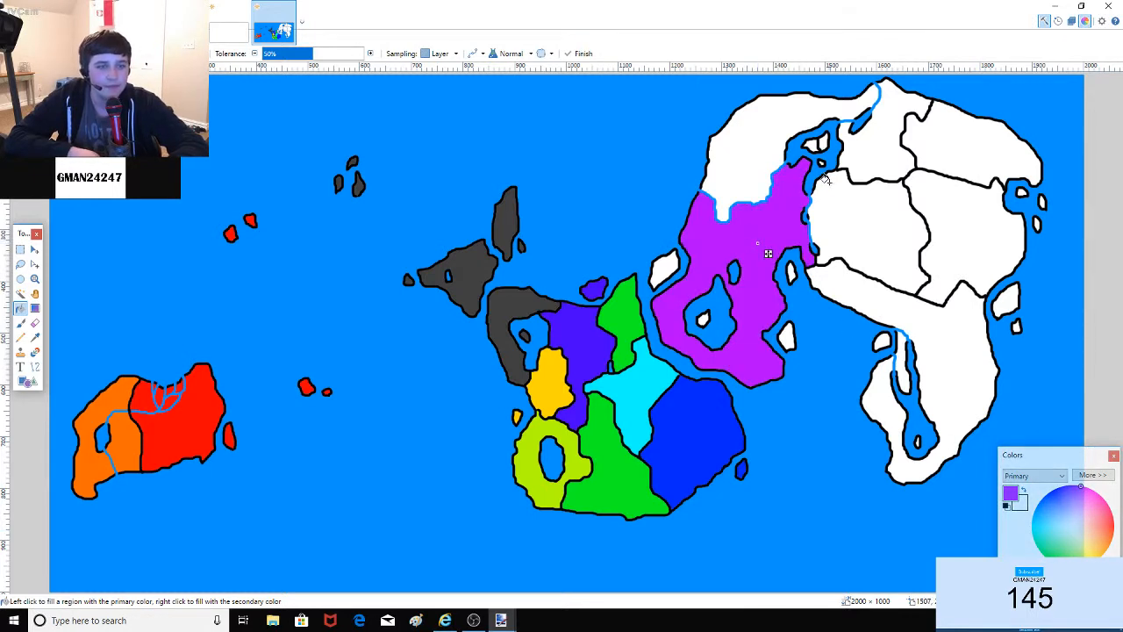
click(809, 144)
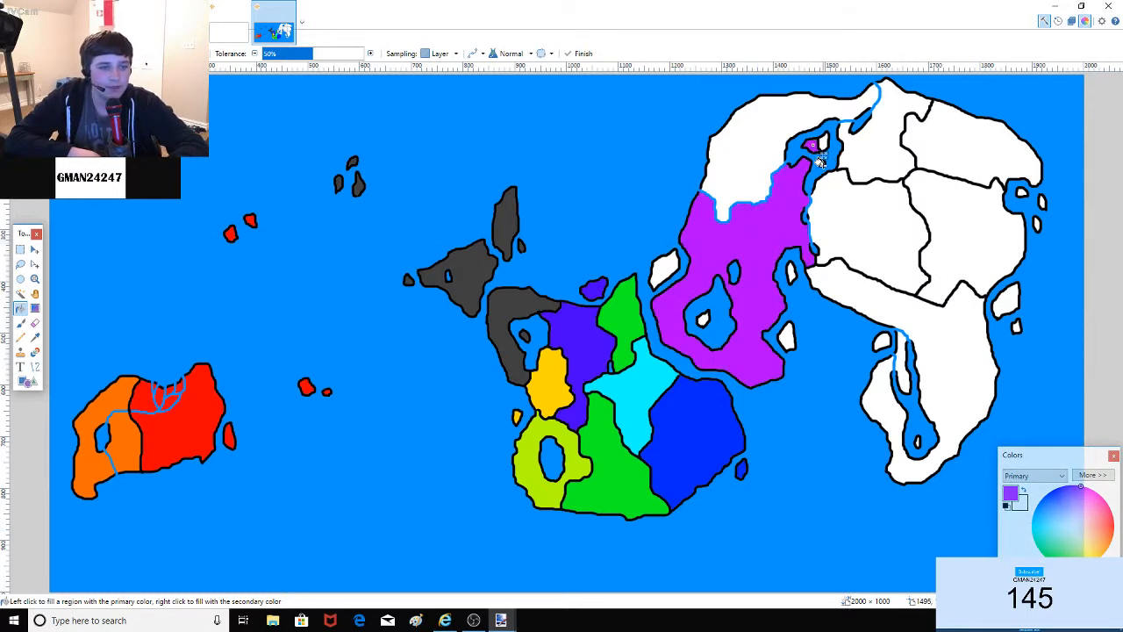
key(ctrl+z)
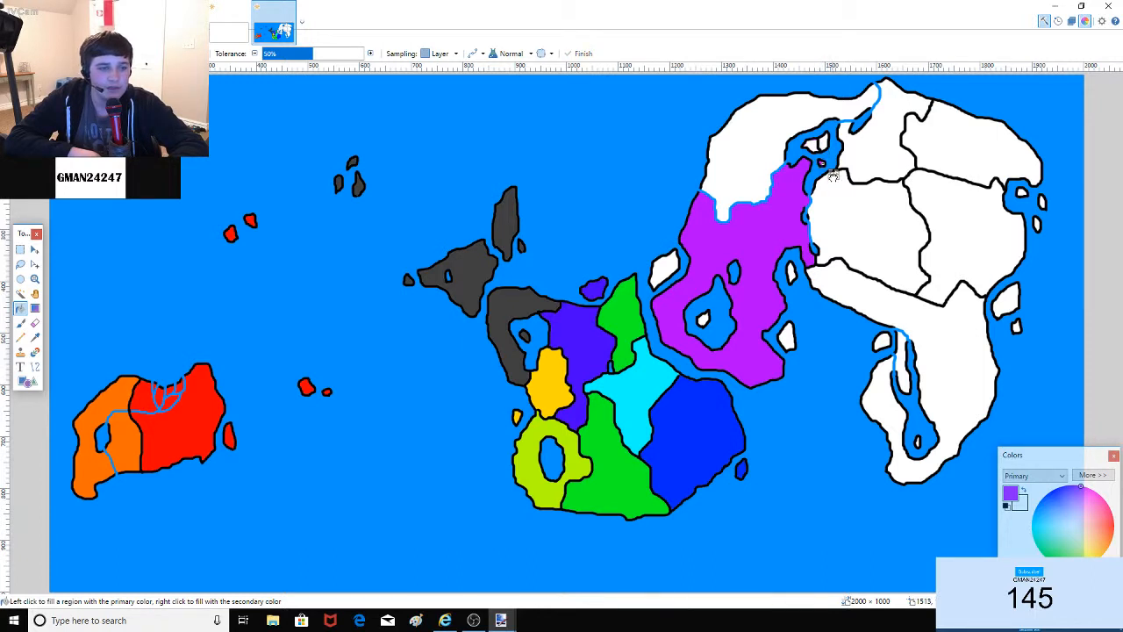
click(810, 144)
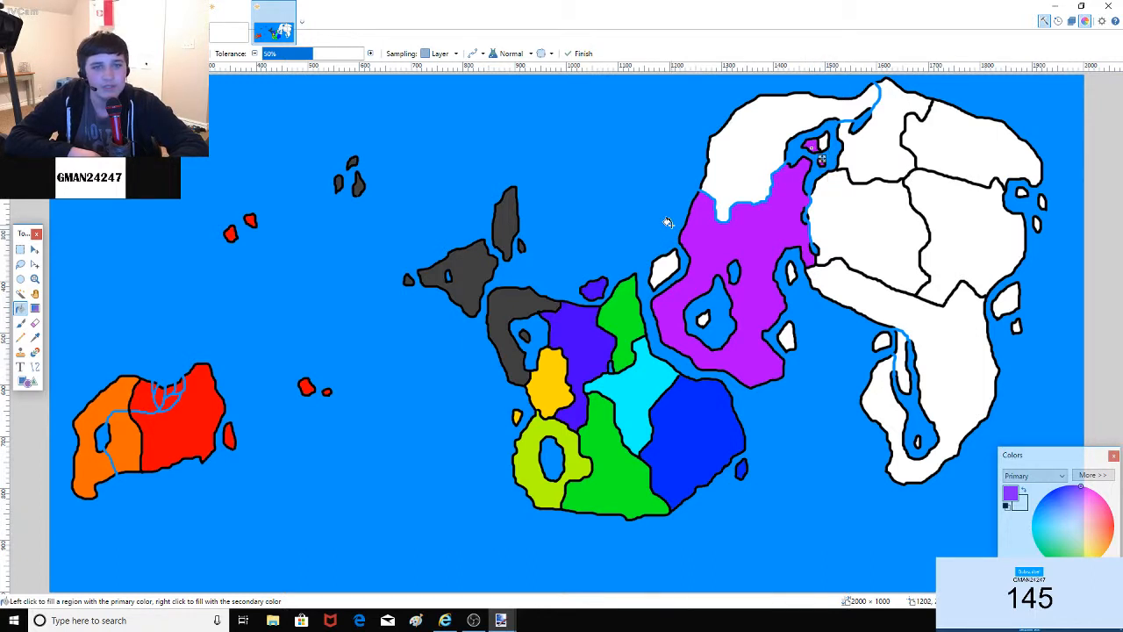
click(667, 268)
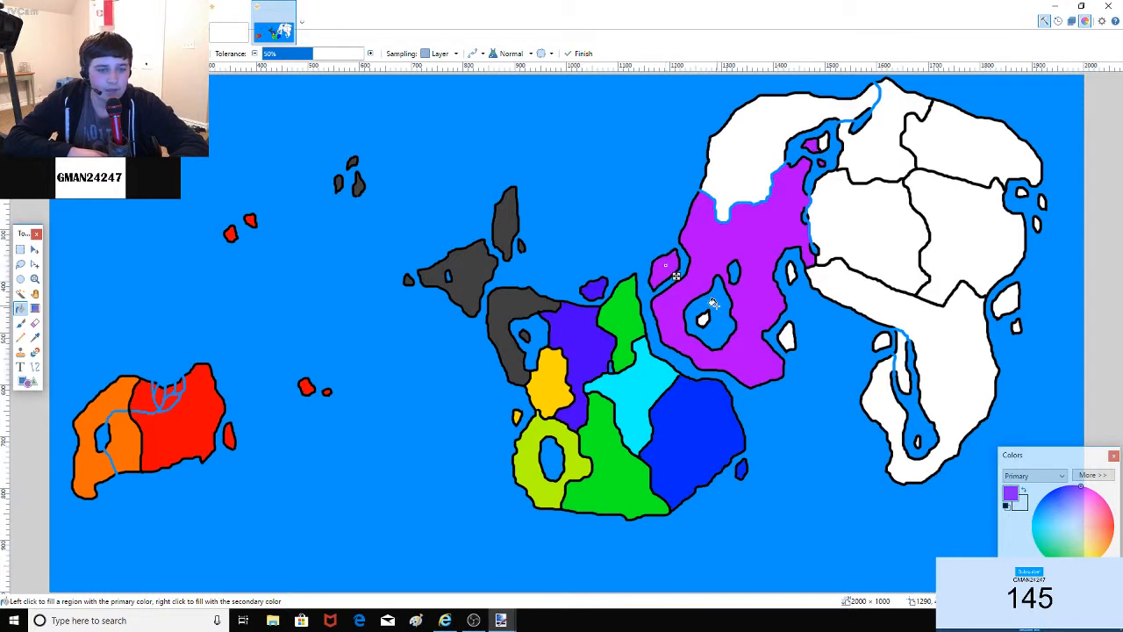
click(703, 316)
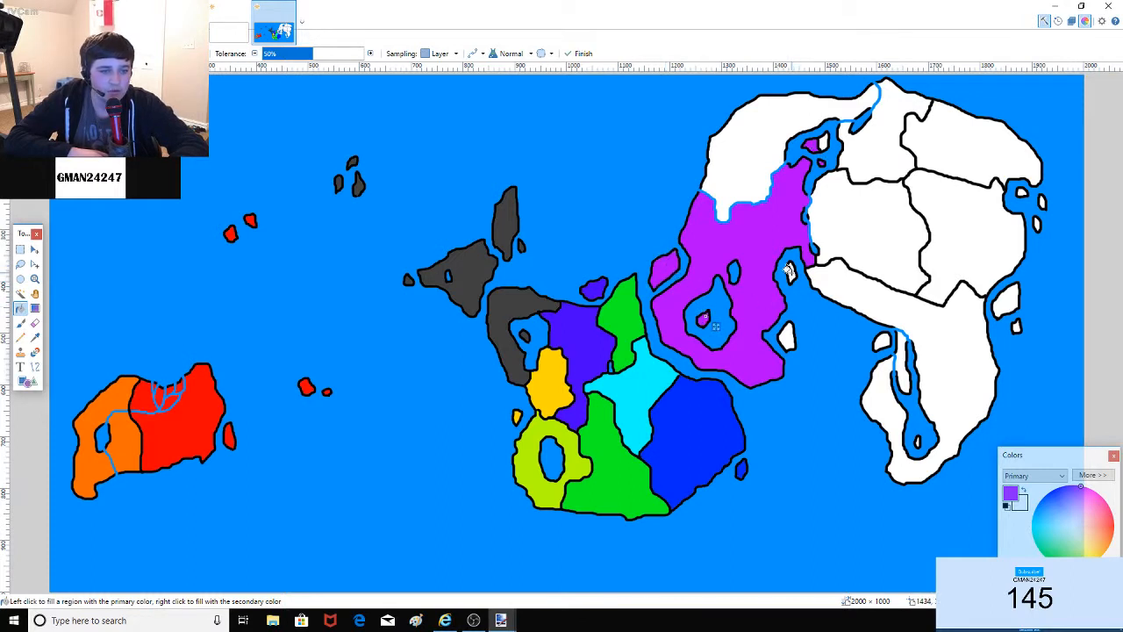
click(789, 271)
click(787, 337)
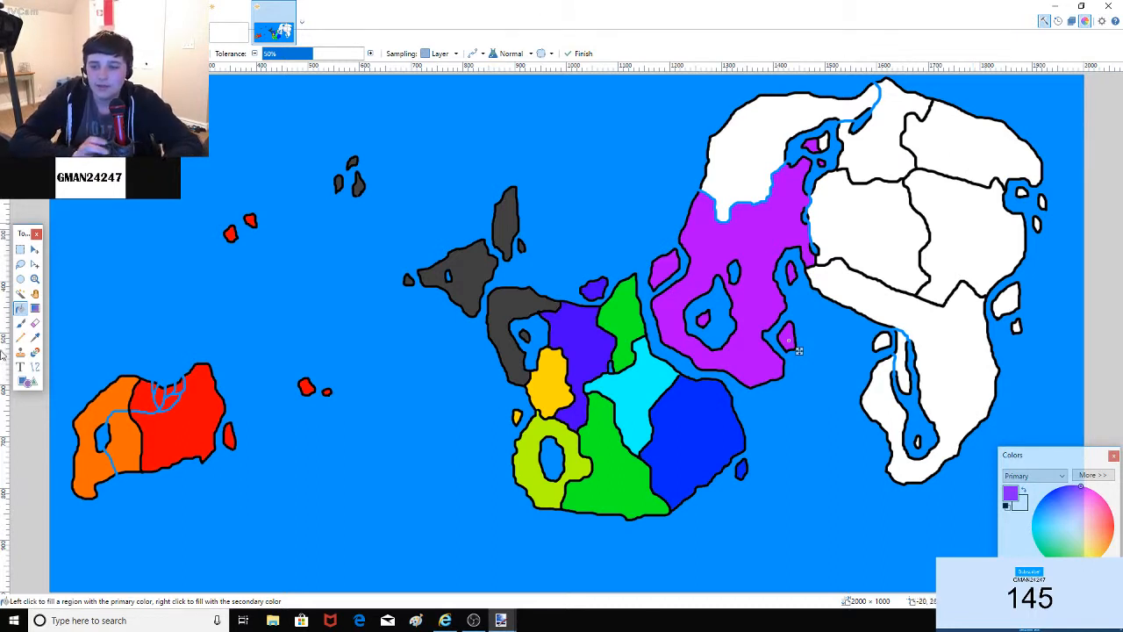
click(20, 323)
Step: Fill the two eastern countries magenta and red-pink, and the nearby offshore islets pink
click(20, 308)
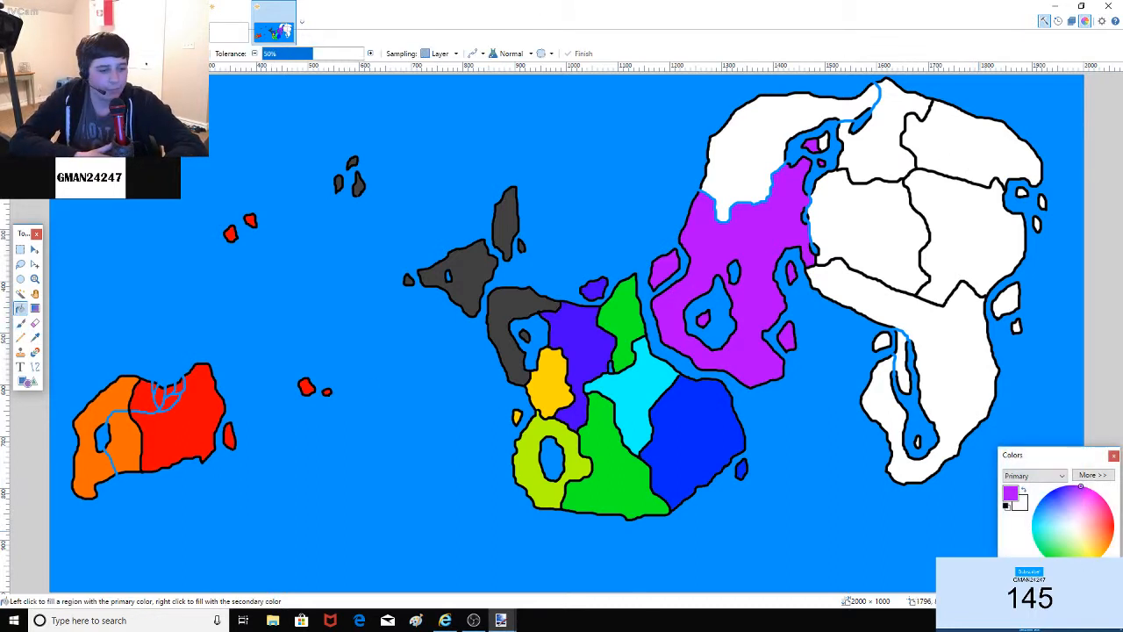
drag(1081, 485, 1098, 494)
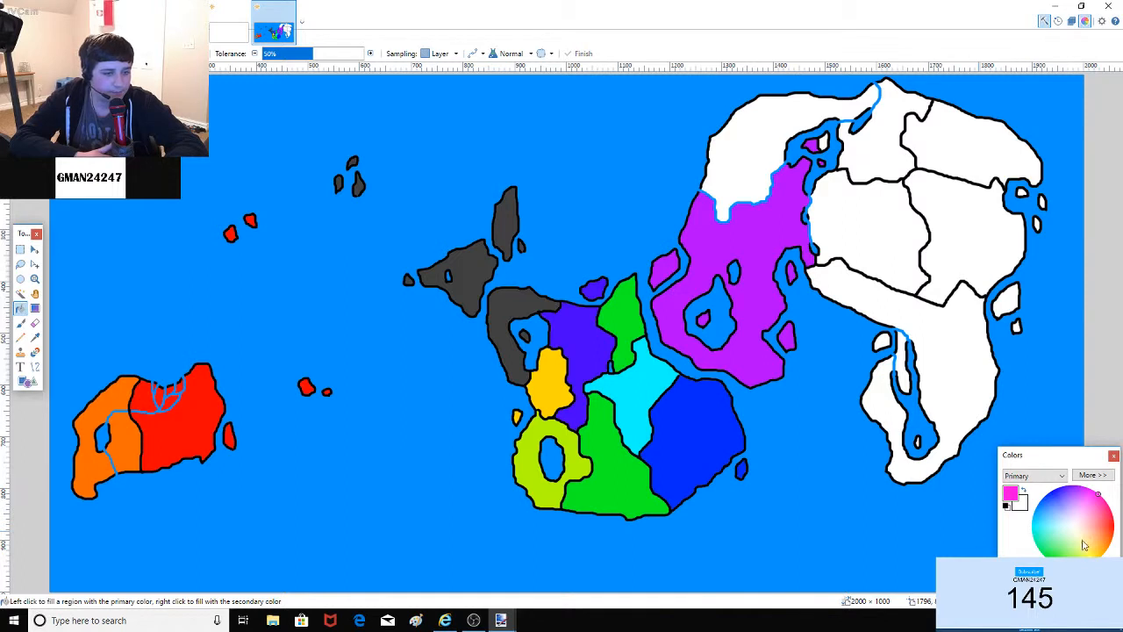
click(833, 233)
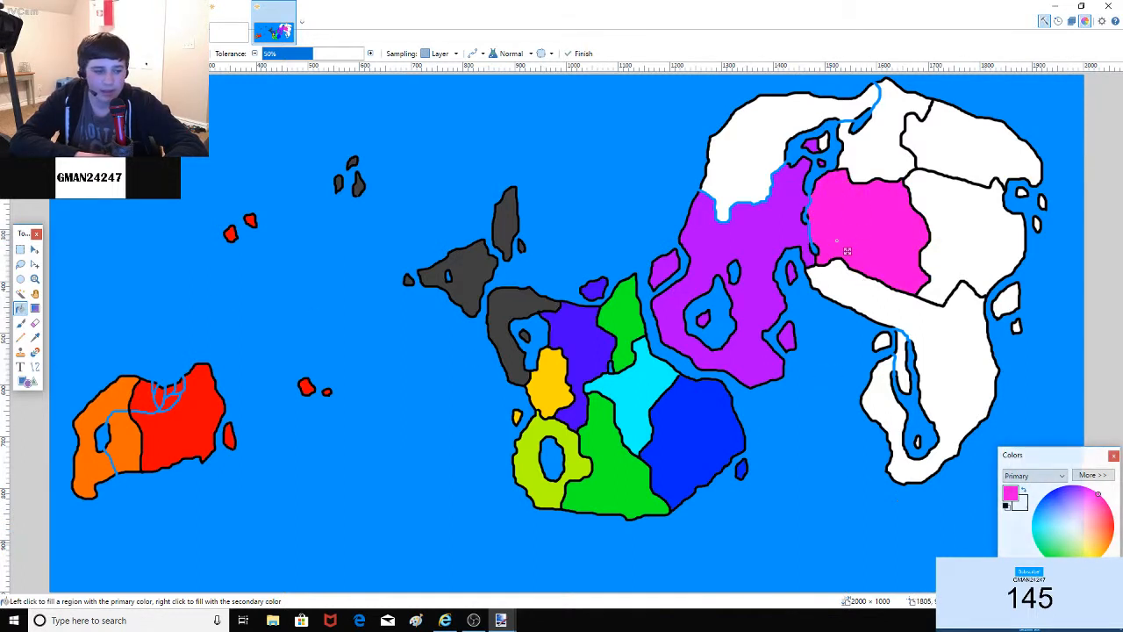
click(958, 255)
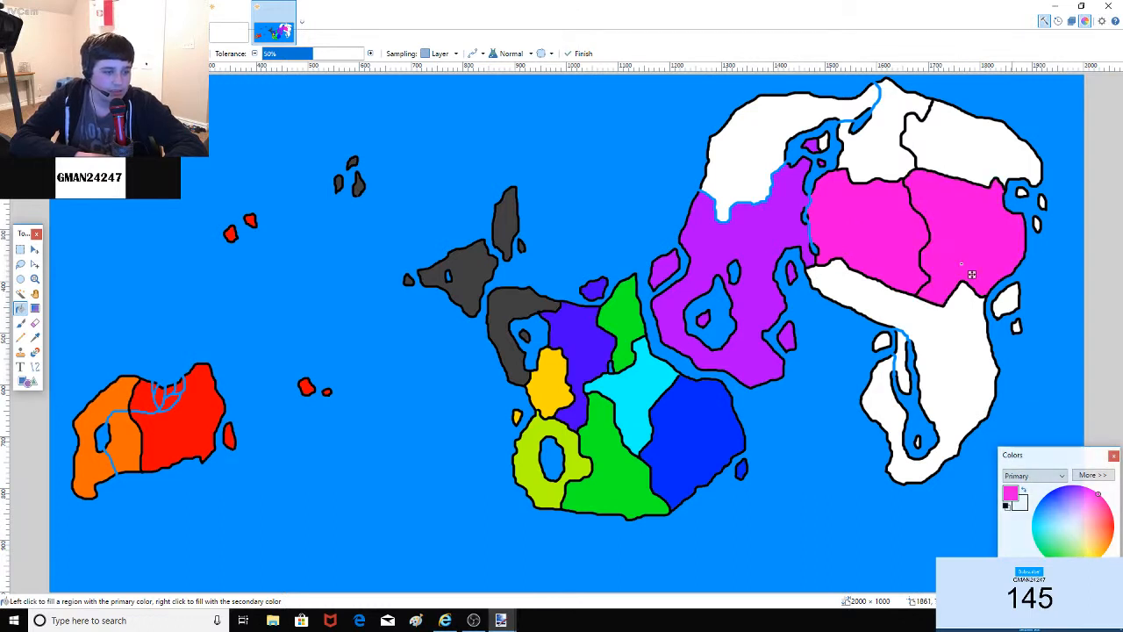
click(962, 264)
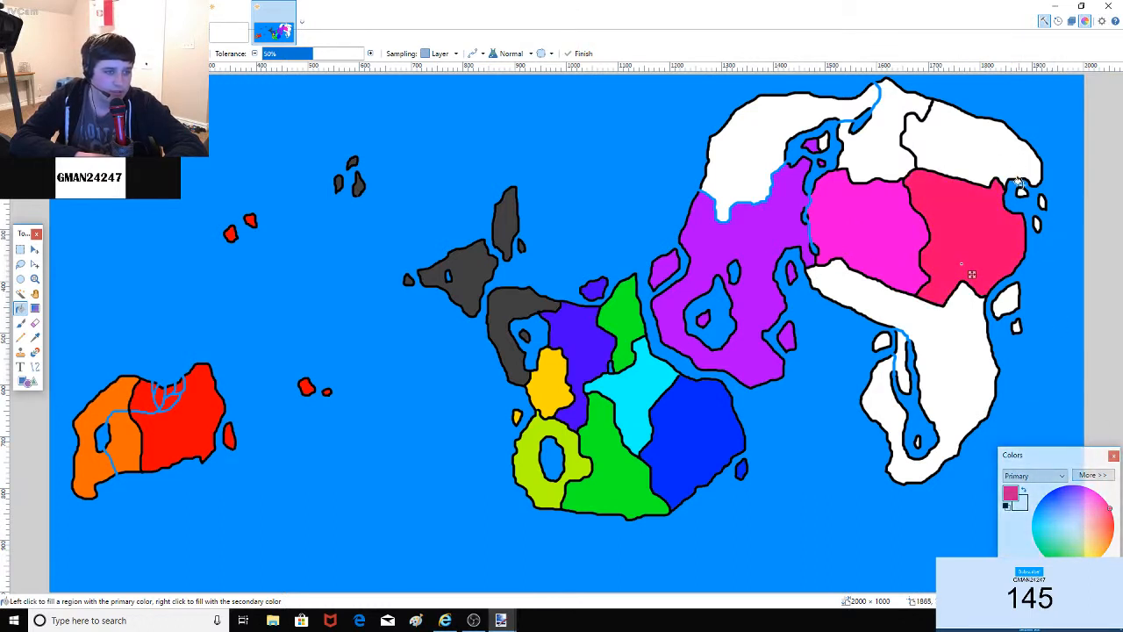
click(1036, 224)
click(1006, 300)
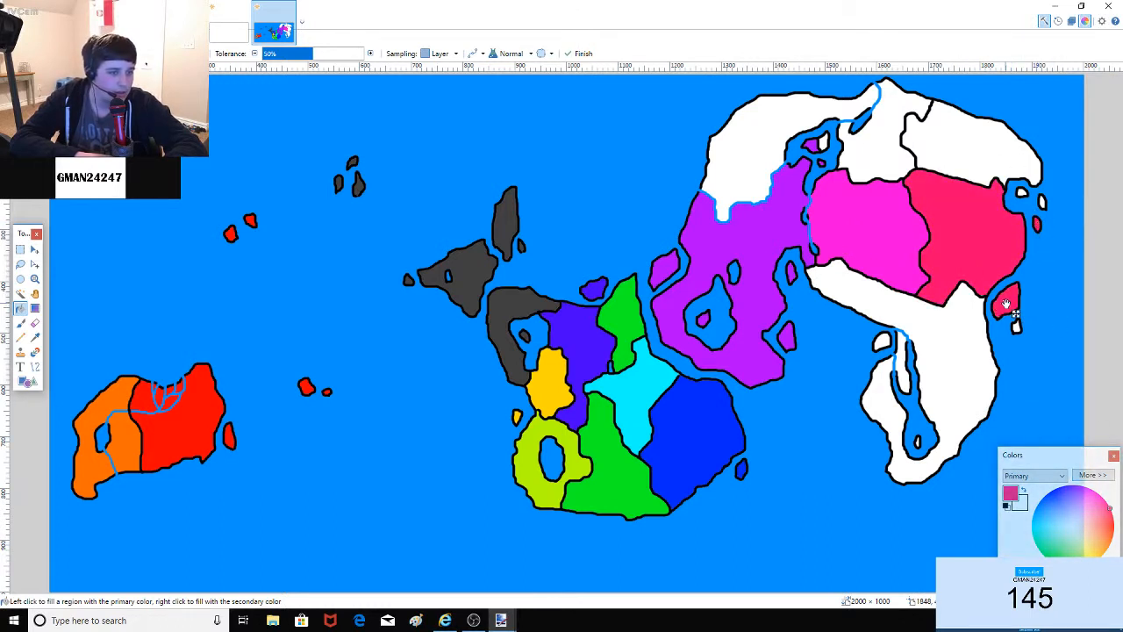
click(1015, 325)
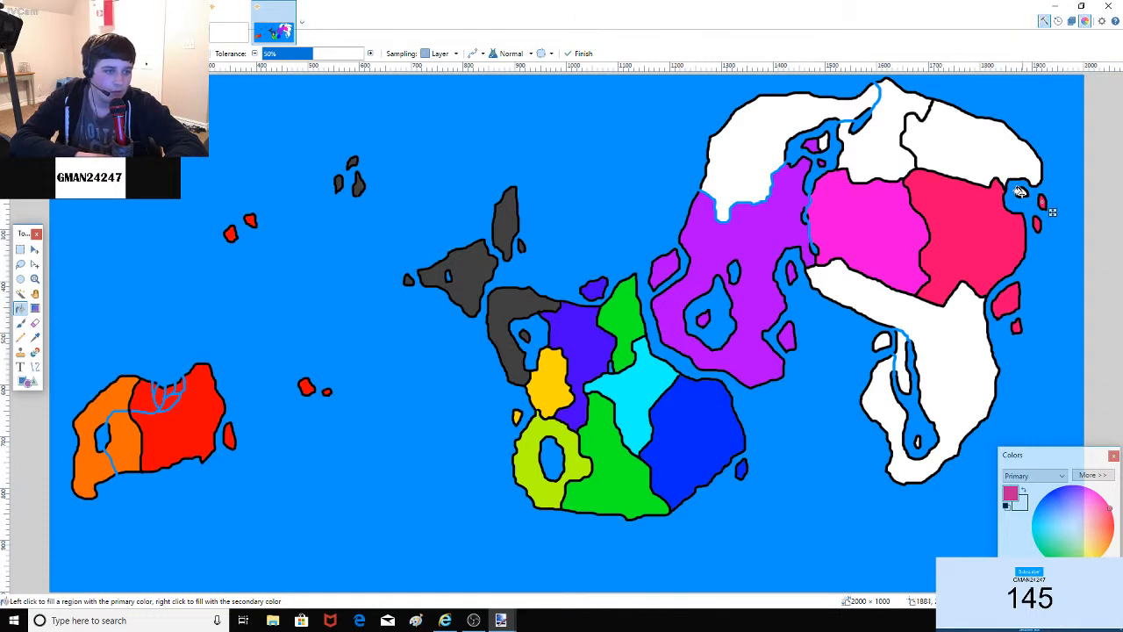
click(1021, 191)
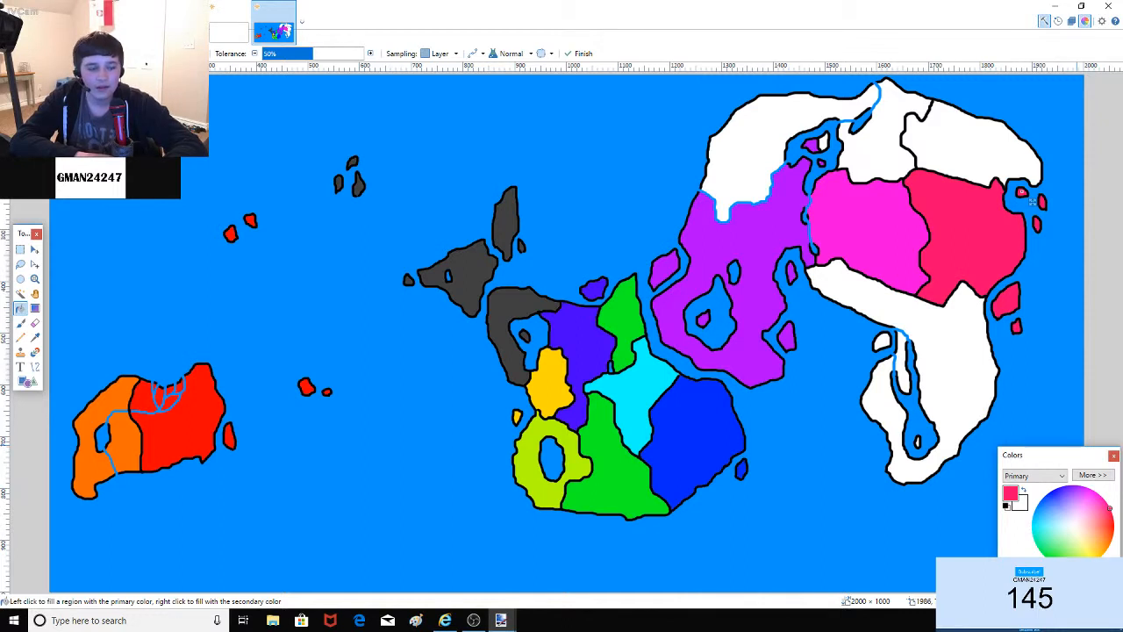
Step: Fill the upper-right northeastern country grey
click(1016, 583)
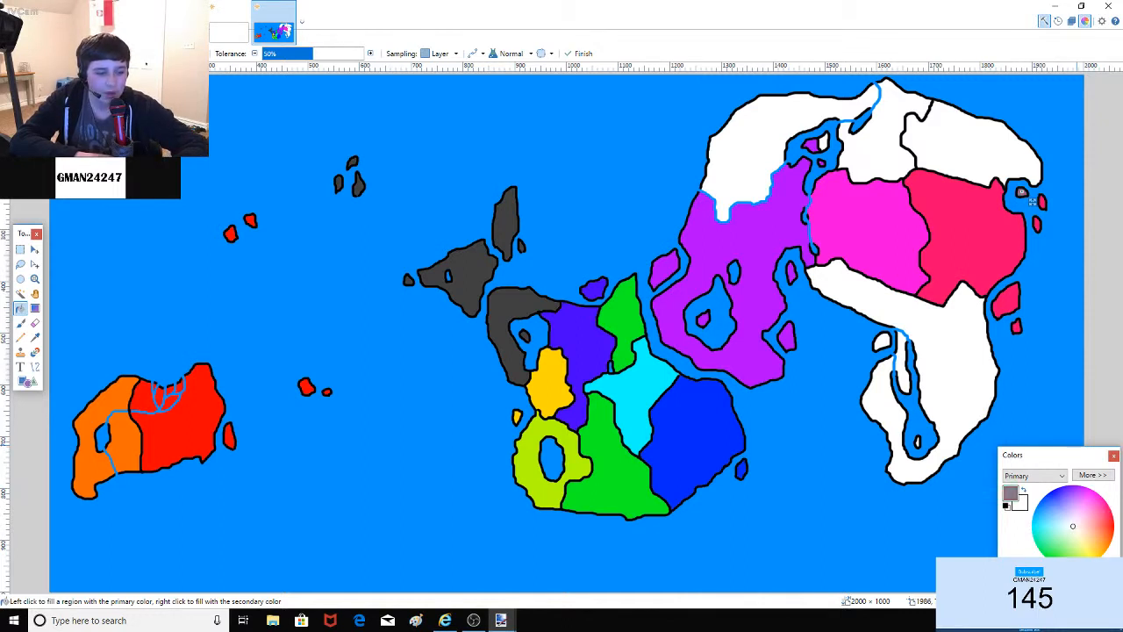
click(981, 143)
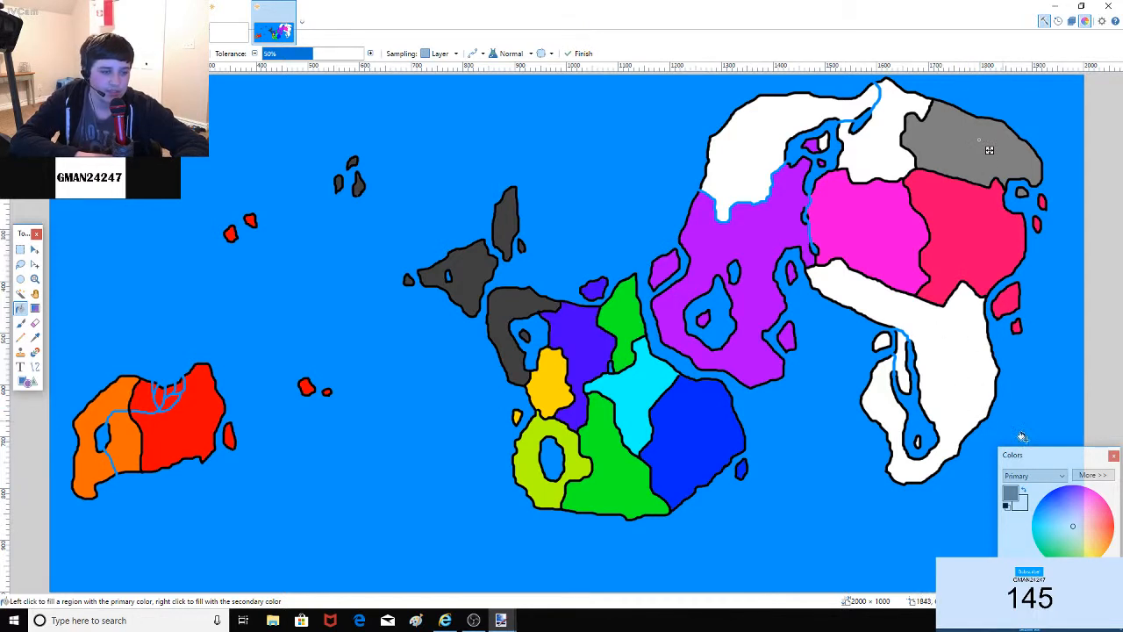
click(22, 324)
click(21, 309)
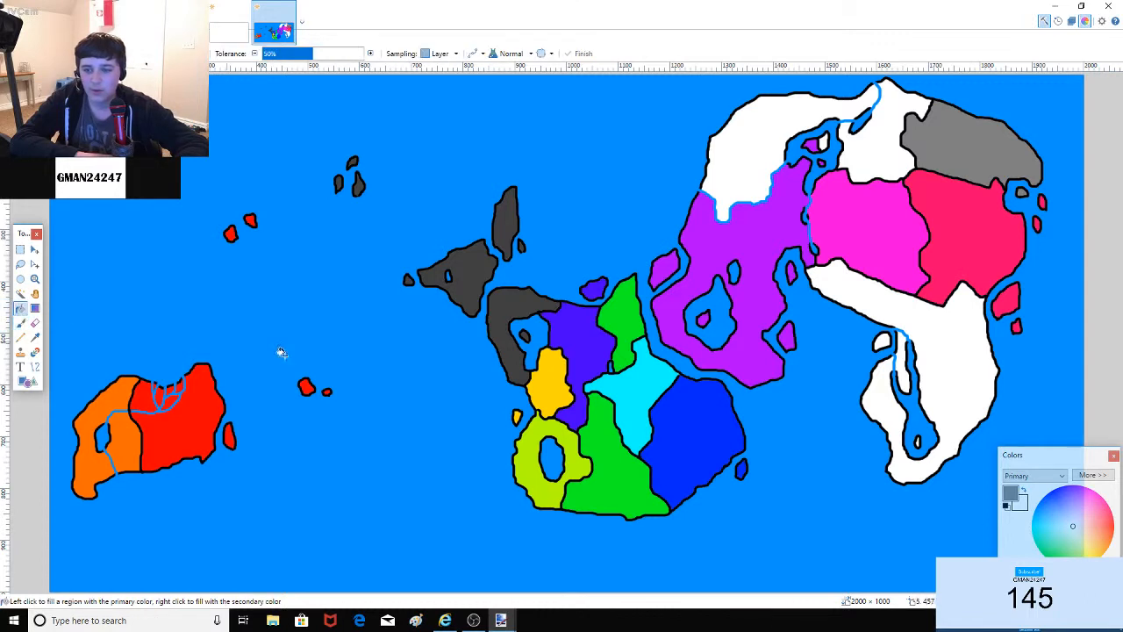
Step: Fill the two northernmost countries and the bay island dark red, undoing a mis-fill
click(1113, 527)
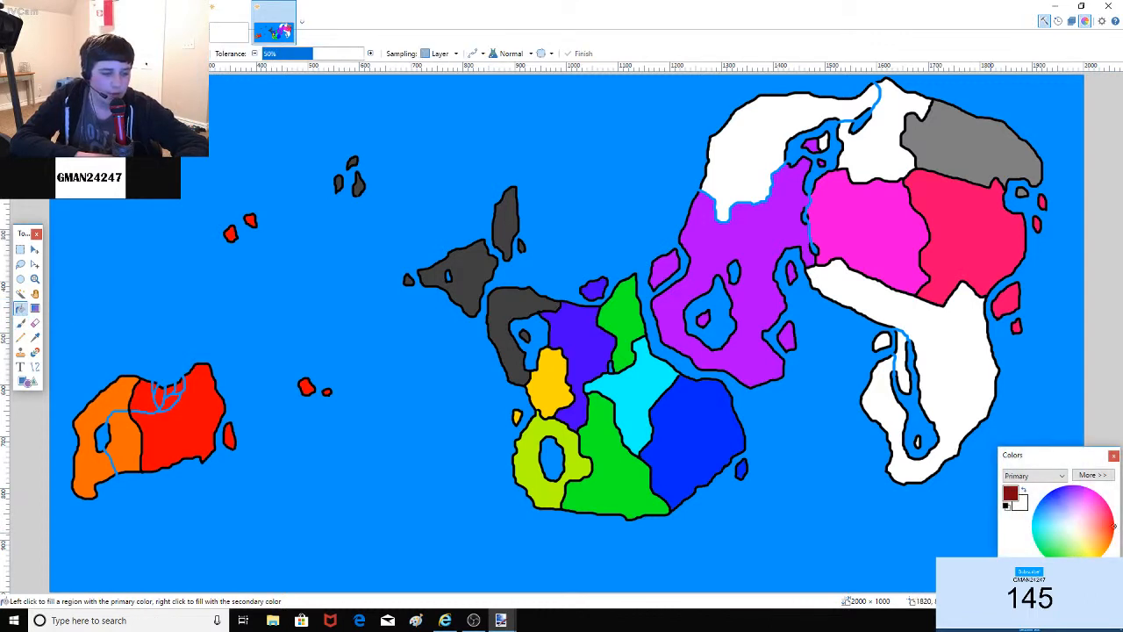
click(969, 356)
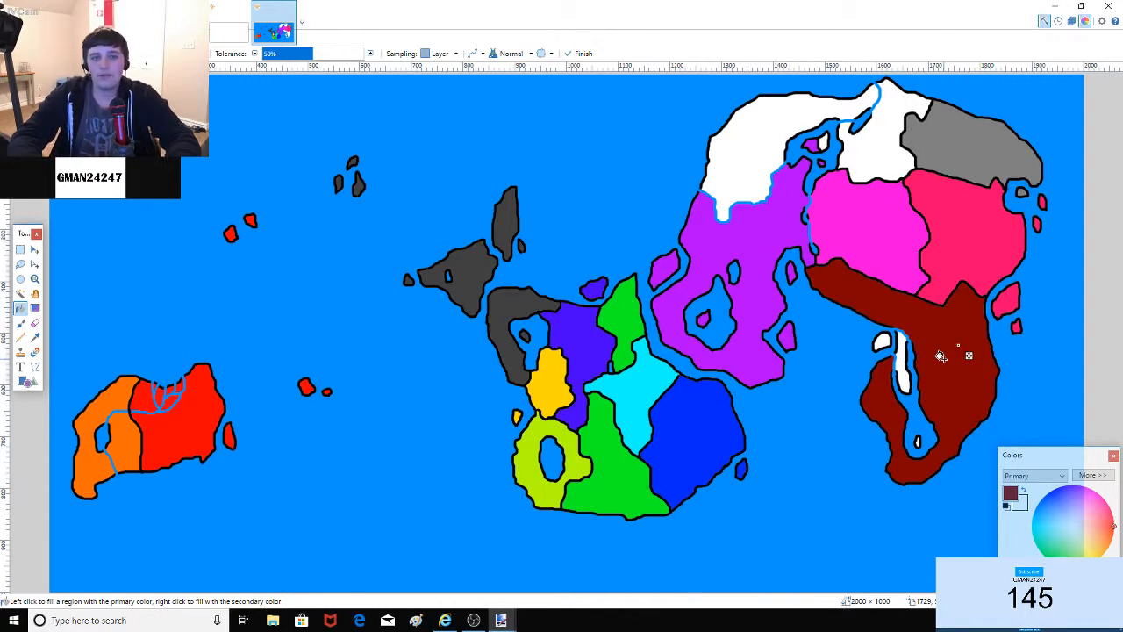
key(ctrl+z)
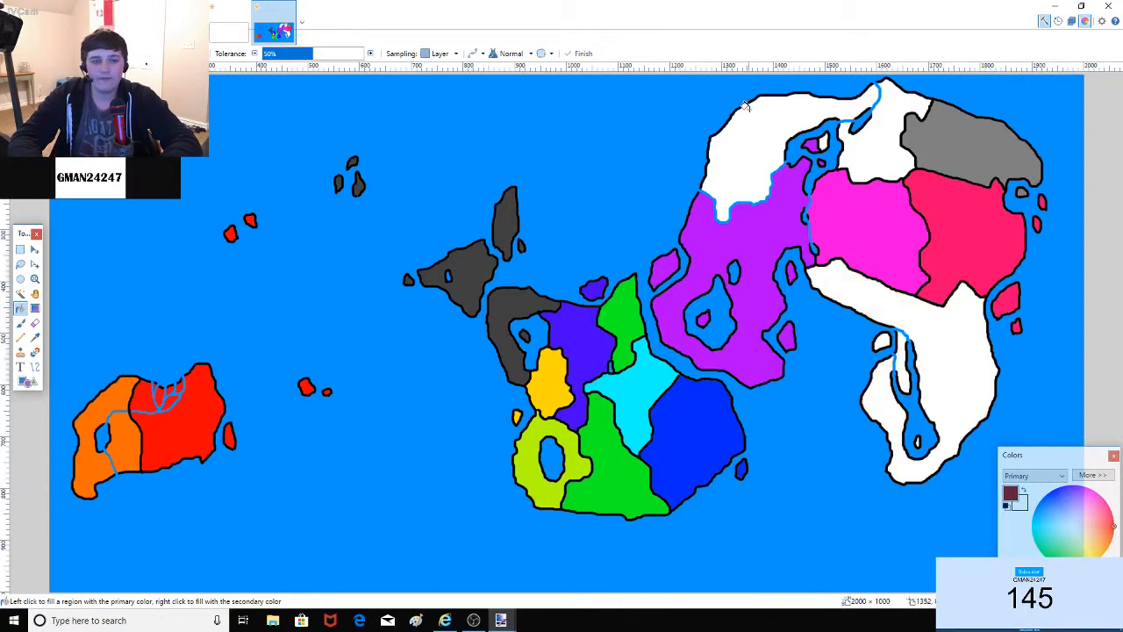
click(752, 129)
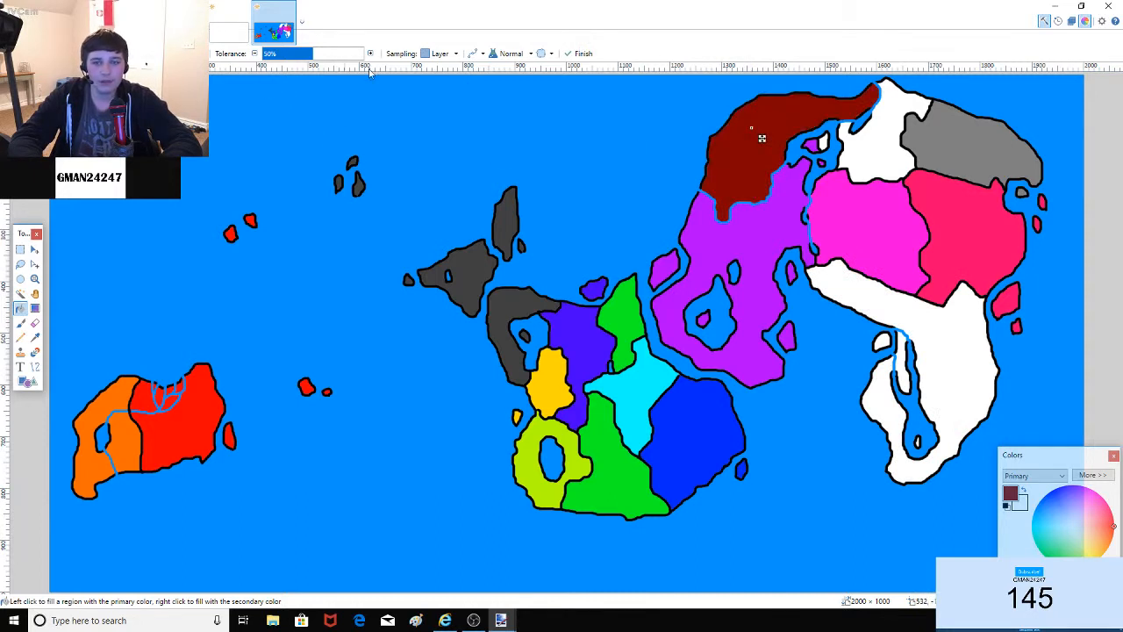
click(877, 137)
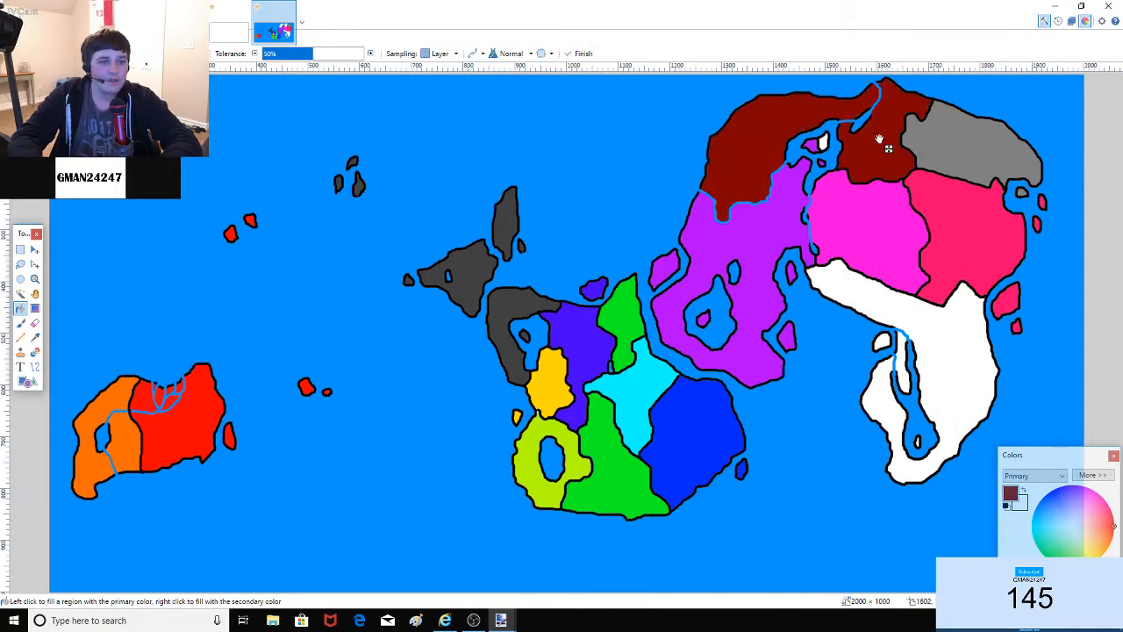
click(824, 142)
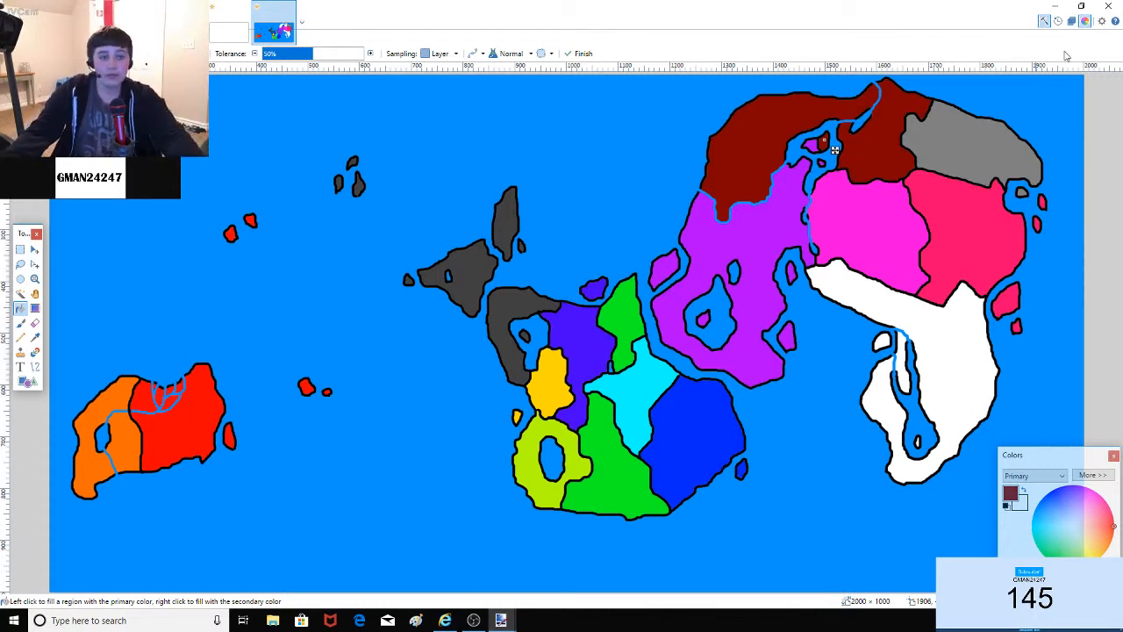
click(20, 323)
click(20, 309)
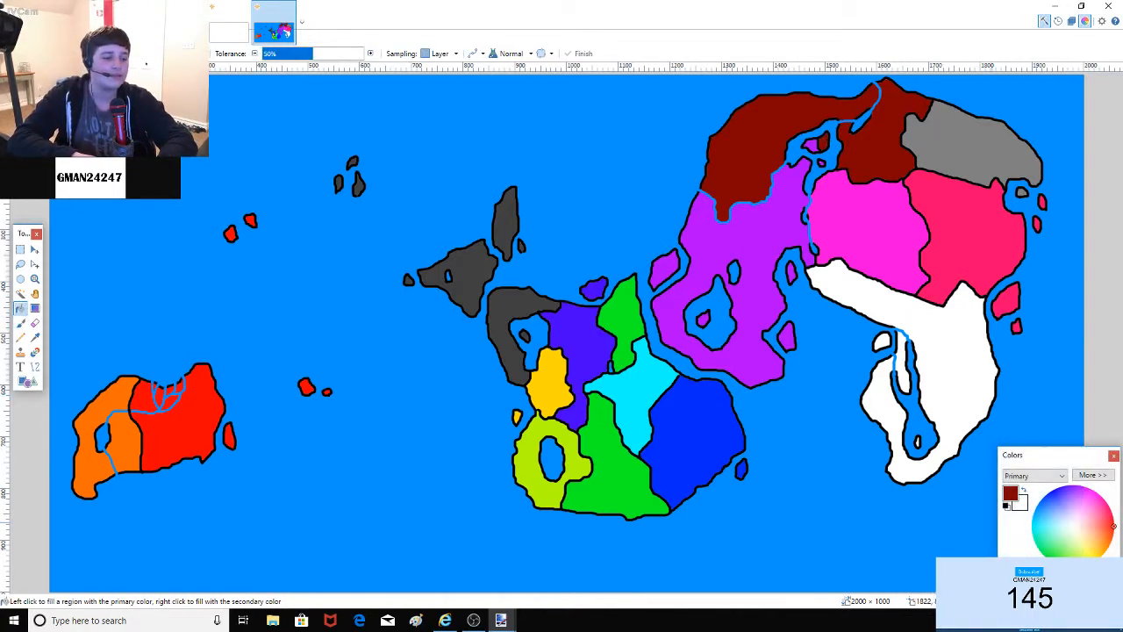
Step: Fill the large southeastern landmass, its leftover strip and small island brown
click(1110, 543)
click(958, 388)
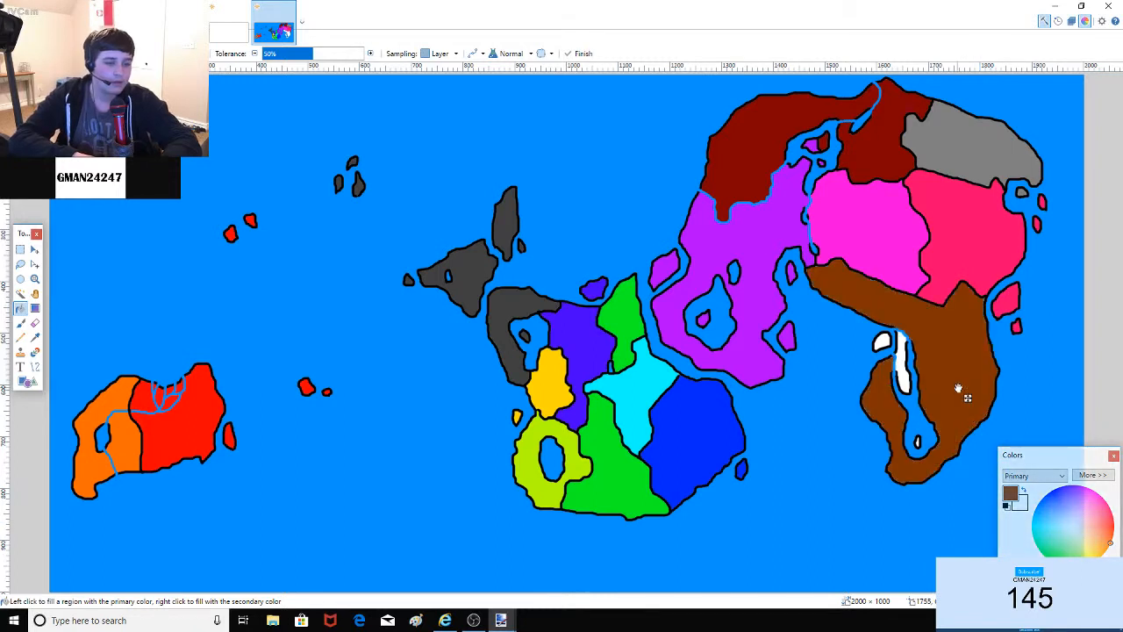
click(904, 374)
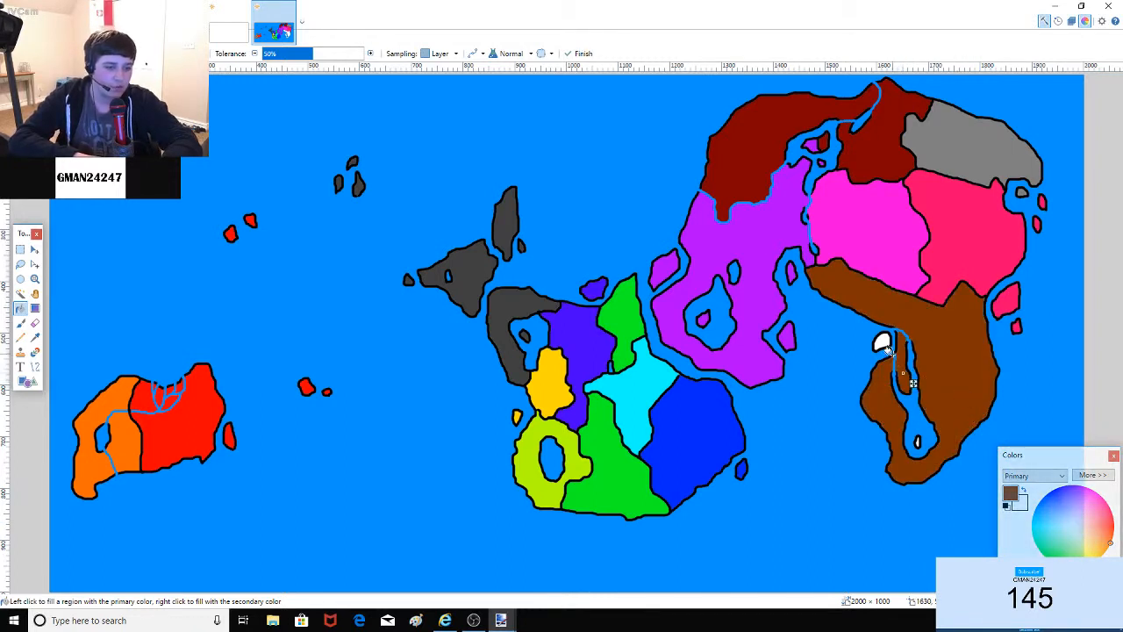
click(884, 341)
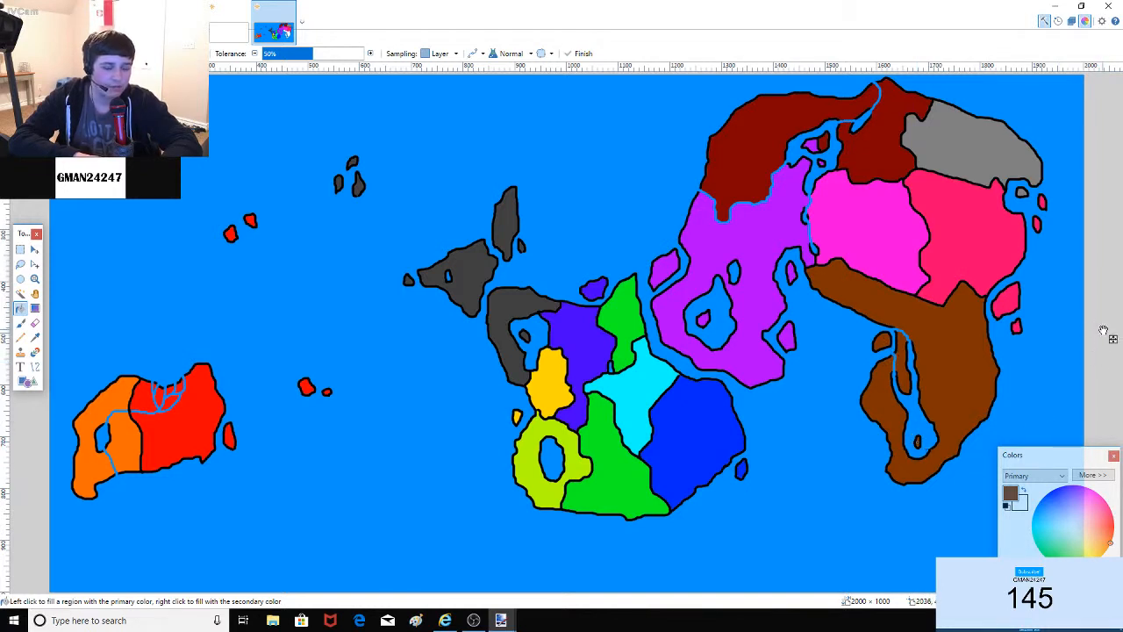
Step: Switch to the Paintbrush tool for freehand painting
click(21, 323)
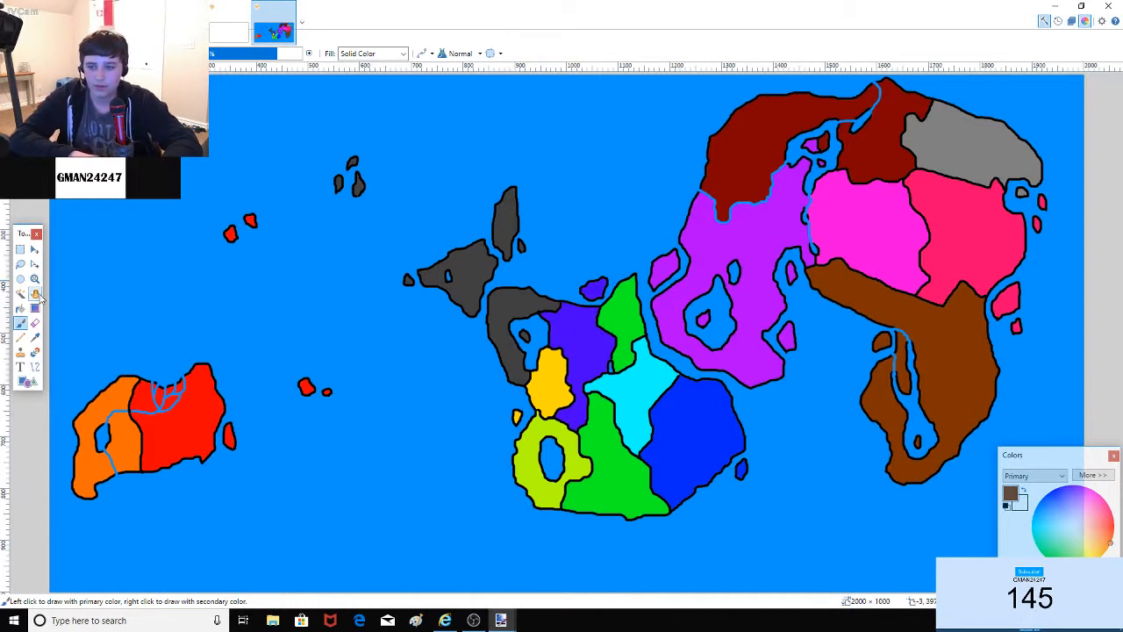
click(35, 295)
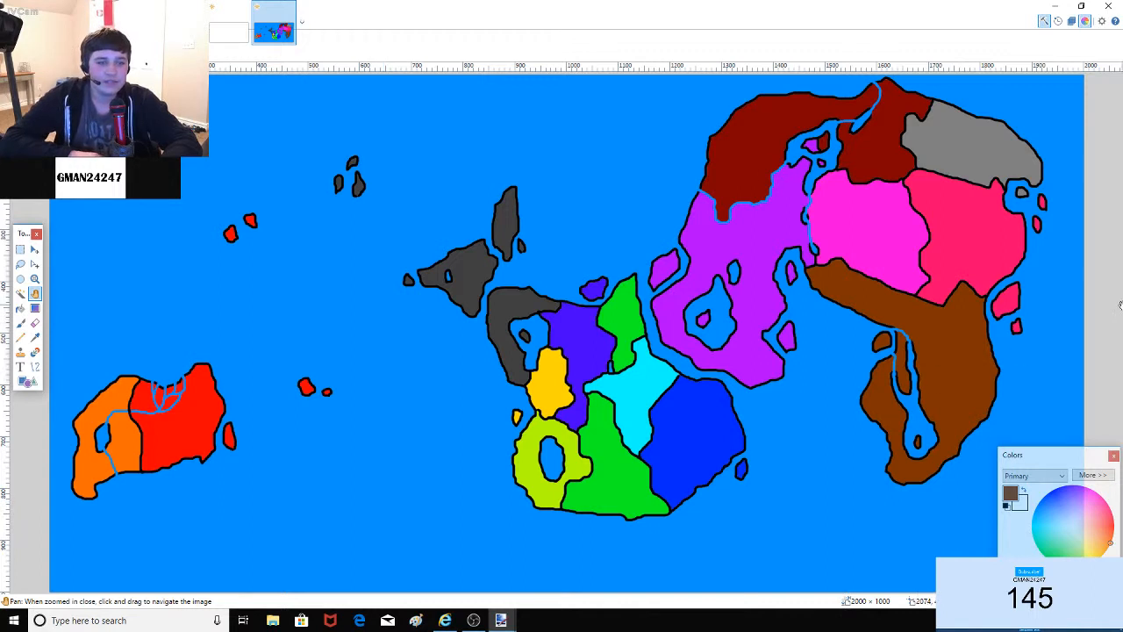
click(20, 323)
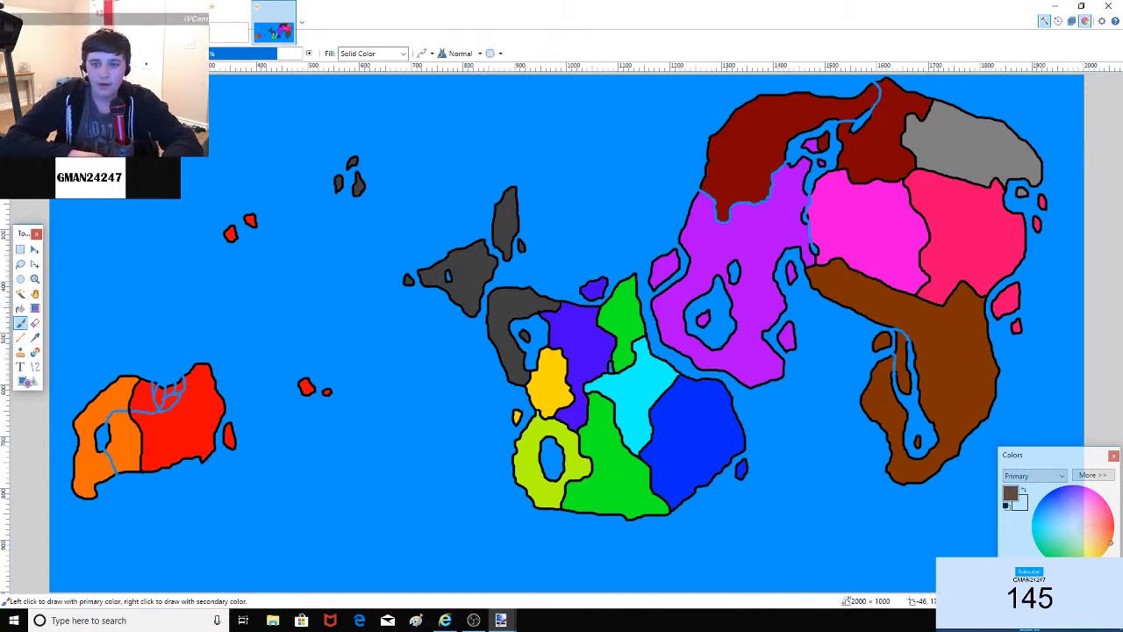